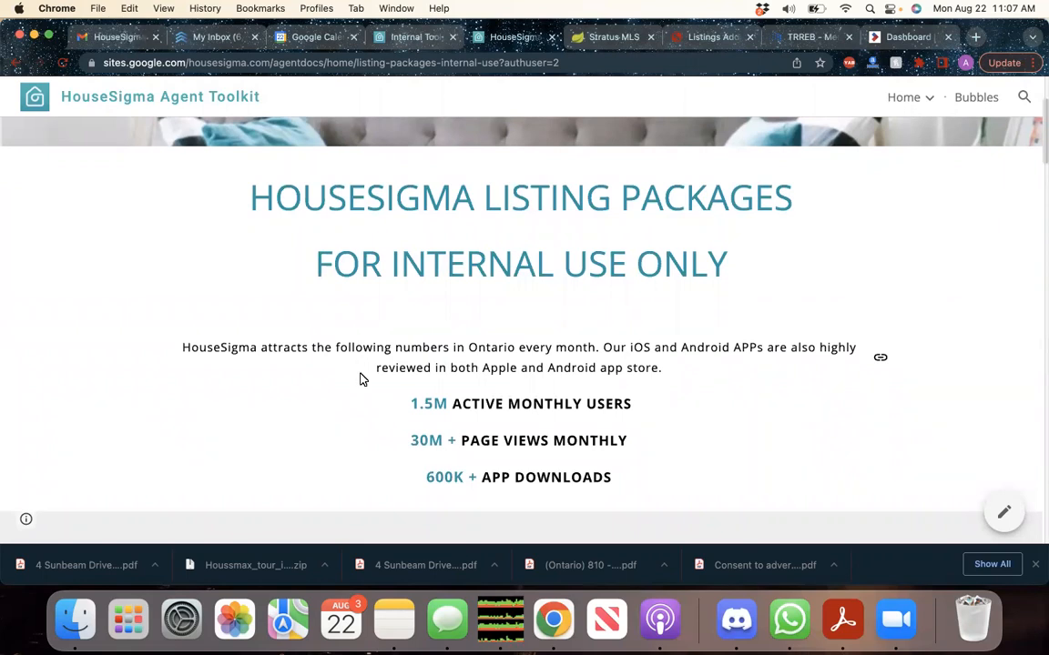
Scroll through the current page to review it
{"action": "scroll", "coordinate": [360, 379], "scroll_direction": "down", "scroll_amount": 5}
{"action": "scroll", "coordinate": [359, 378], "scroll_direction": "up", "scroll_amount": 1}
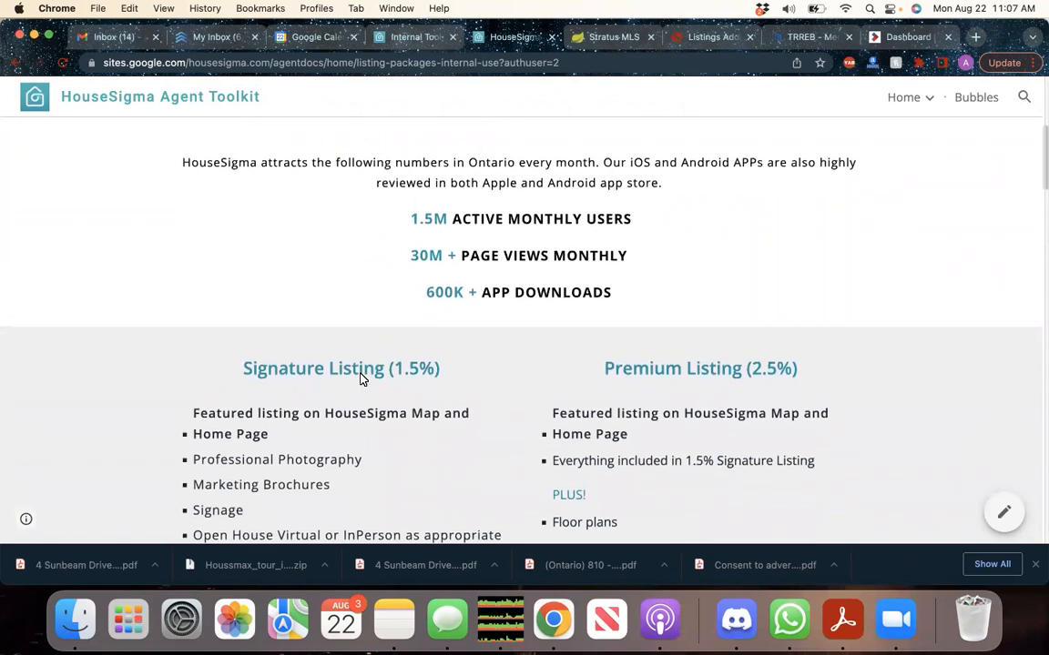
{"action": "scroll", "coordinate": [360, 379], "scroll_direction": "down", "scroll_amount": 4}
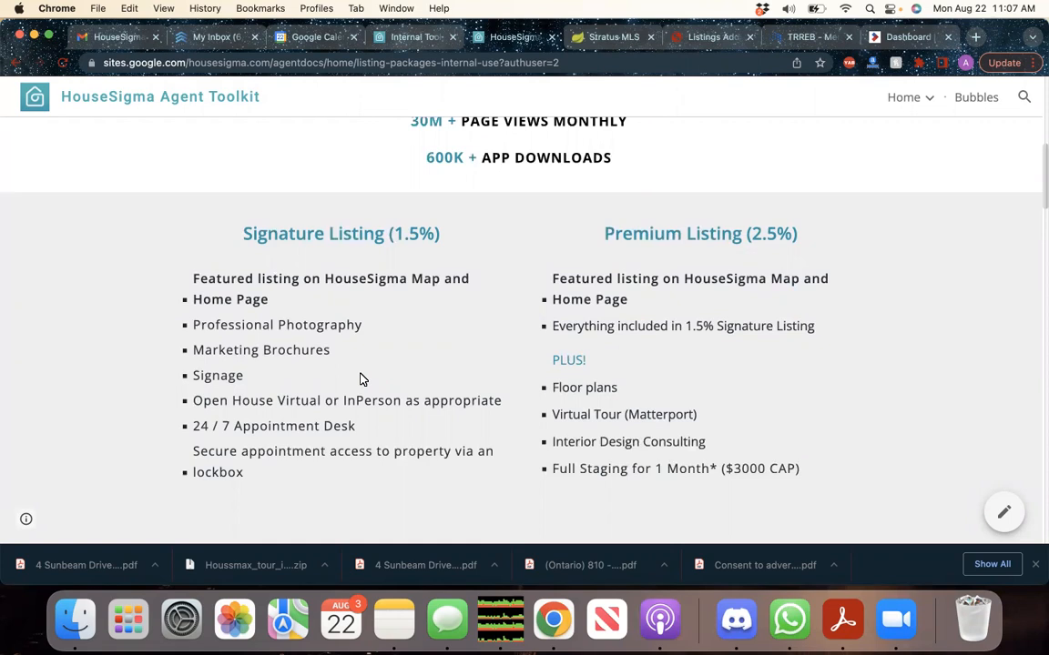
{"action": "scroll", "coordinate": [360, 379], "scroll_direction": "up", "scroll_amount": 1}
{"action": "scroll", "coordinate": [360, 378], "scroll_direction": "down", "scroll_amount": 1}
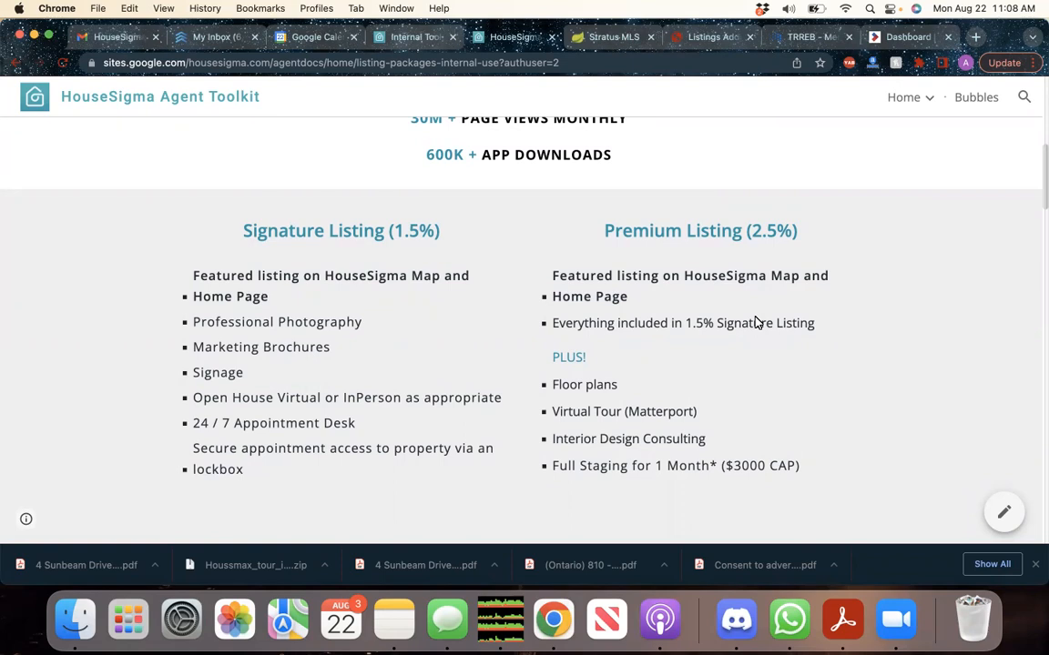
{"action": "scroll", "coordinate": [422, 375], "scroll_direction": "down", "scroll_amount": 1}
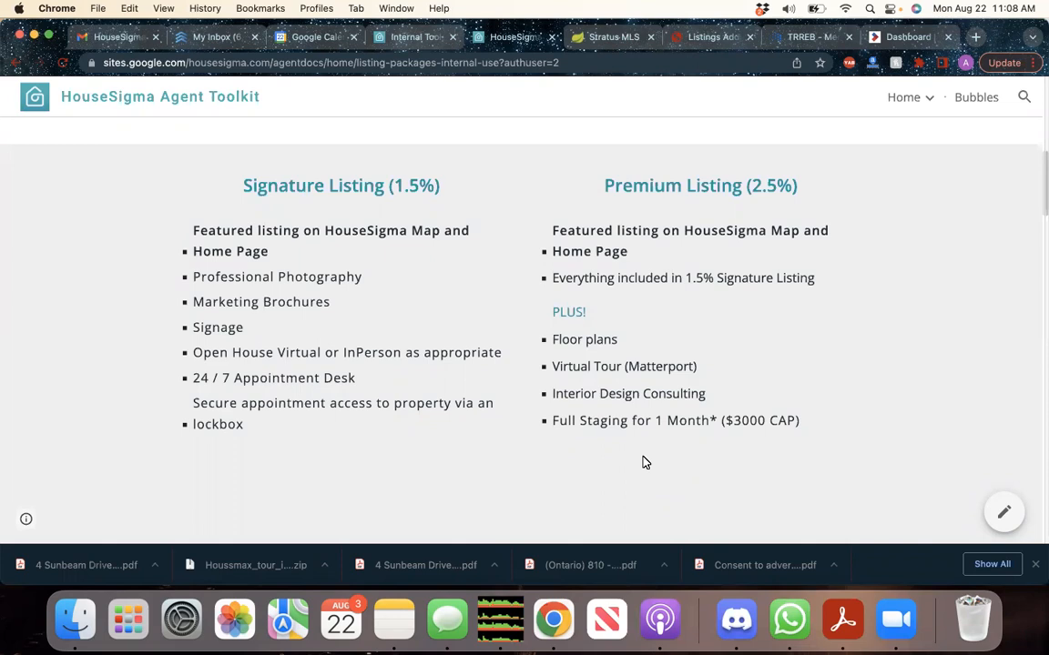
{"action": "scroll", "coordinate": [644, 463], "scroll_direction": "down", "scroll_amount": 5}
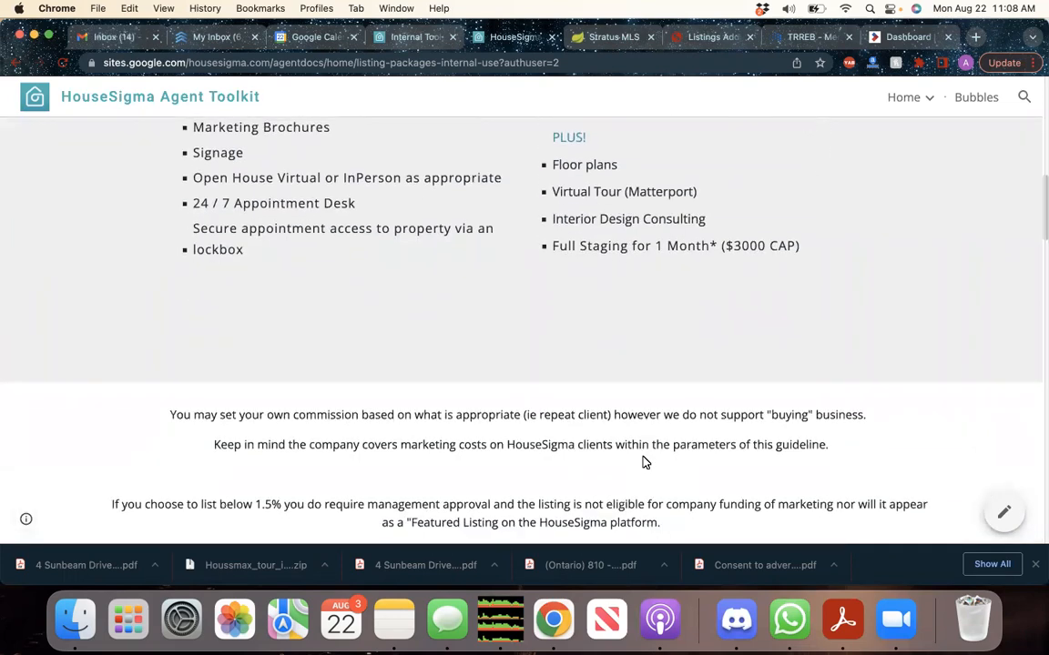
{"action": "scroll", "coordinate": [644, 462], "scroll_direction": "down", "scroll_amount": 6}
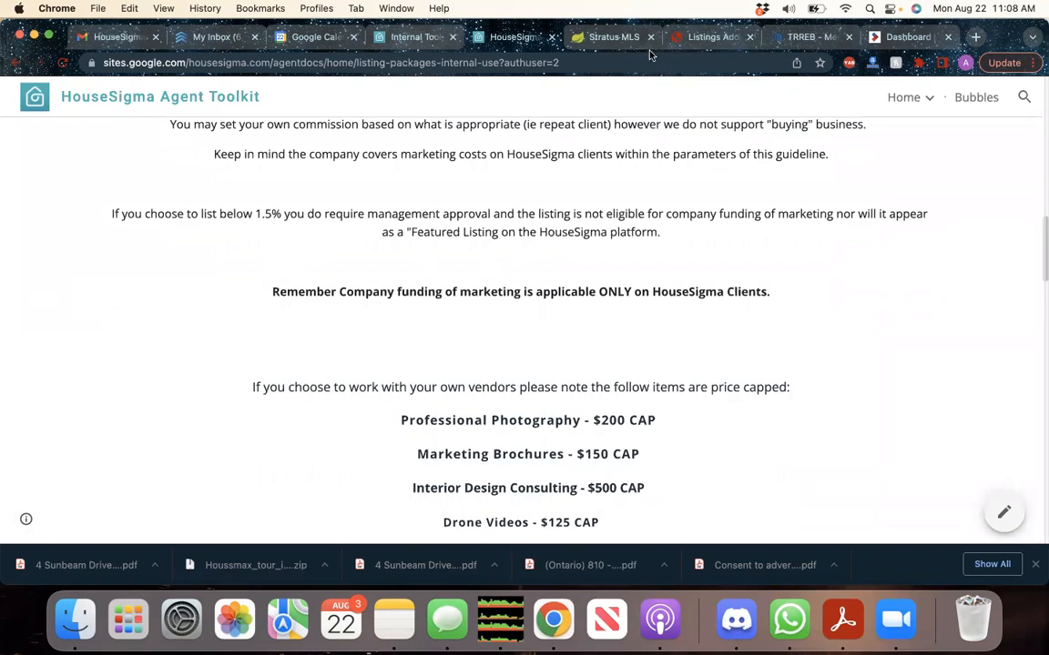
{"action": "scroll", "coordinate": [604, 373], "scroll_direction": "down", "scroll_amount": 2}
{"action": "scroll", "coordinate": [602, 374], "scroll_direction": "down", "scroll_amount": 2}
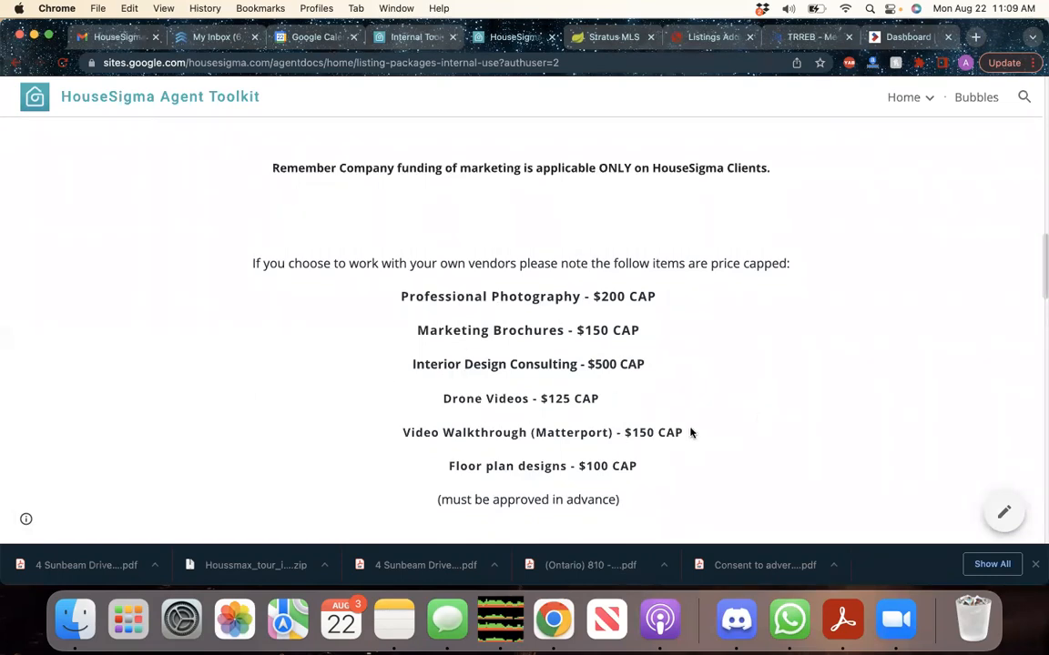
{"action": "scroll", "coordinate": [616, 430], "scroll_direction": "down", "scroll_amount": 5}
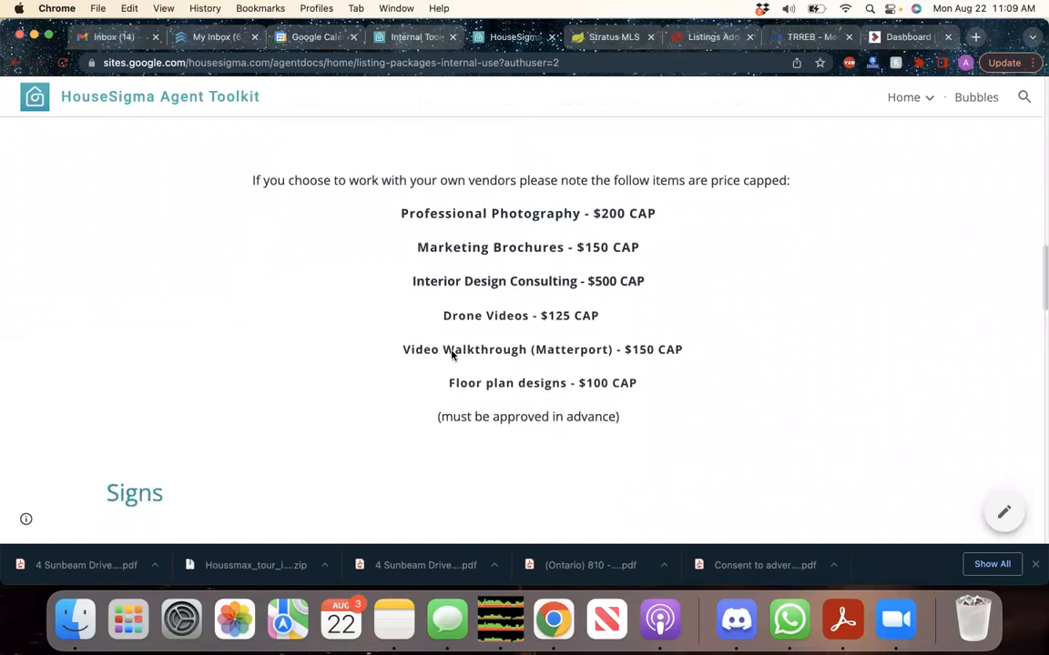
{"action": "scroll", "coordinate": [553, 302], "scroll_direction": "up", "scroll_amount": 1}
{"action": "scroll", "coordinate": [551, 301], "scroll_direction": "up", "scroll_amount": 5}
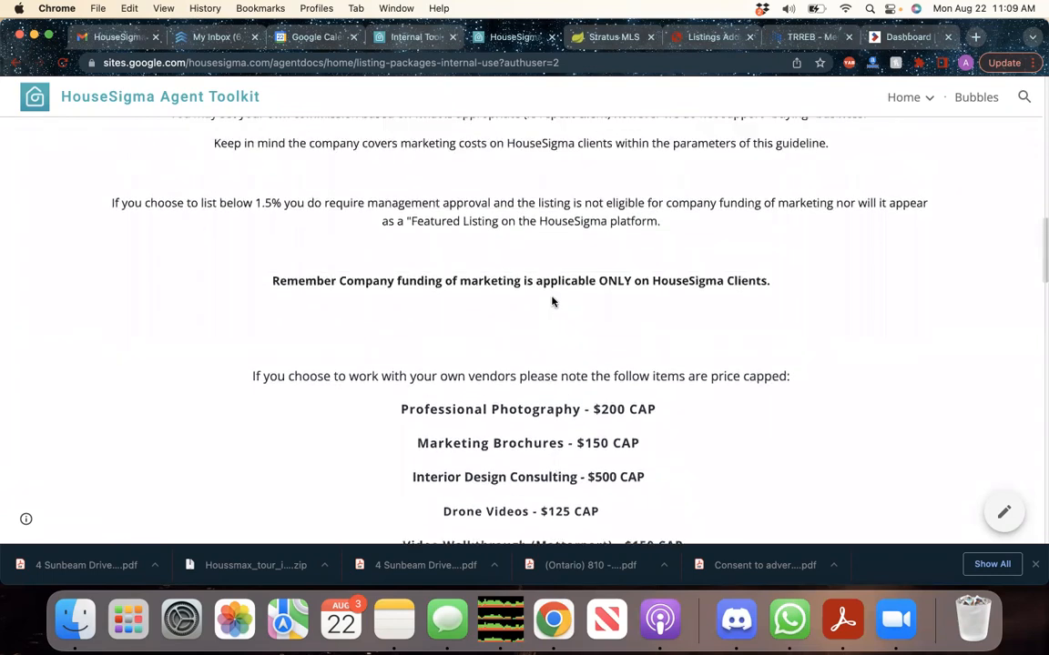
{"action": "scroll", "coordinate": [553, 301], "scroll_direction": "up", "scroll_amount": 15}
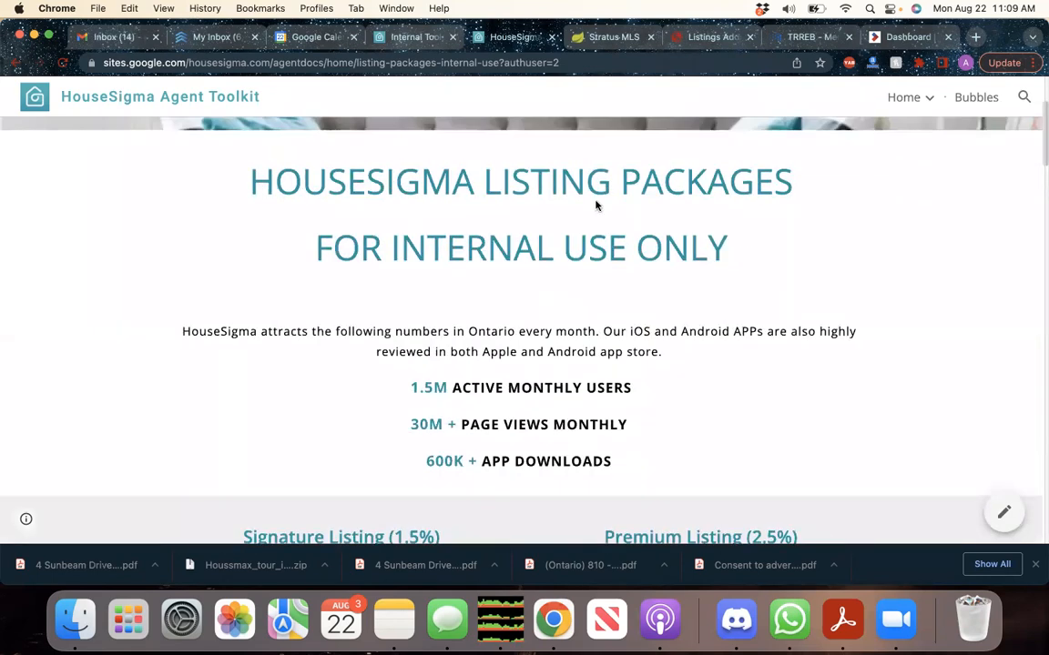
{"action": "left_click", "coordinate": [707, 39]}
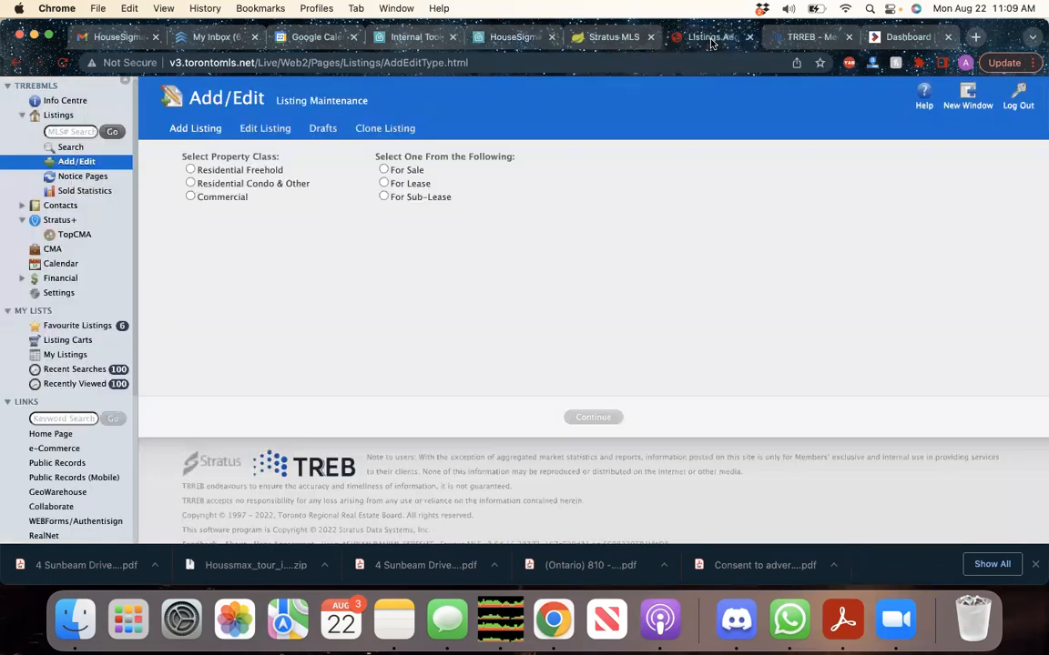
{"action": "left_click", "coordinate": [826, 39]}
{"action": "left_click", "coordinate": [610, 37]}
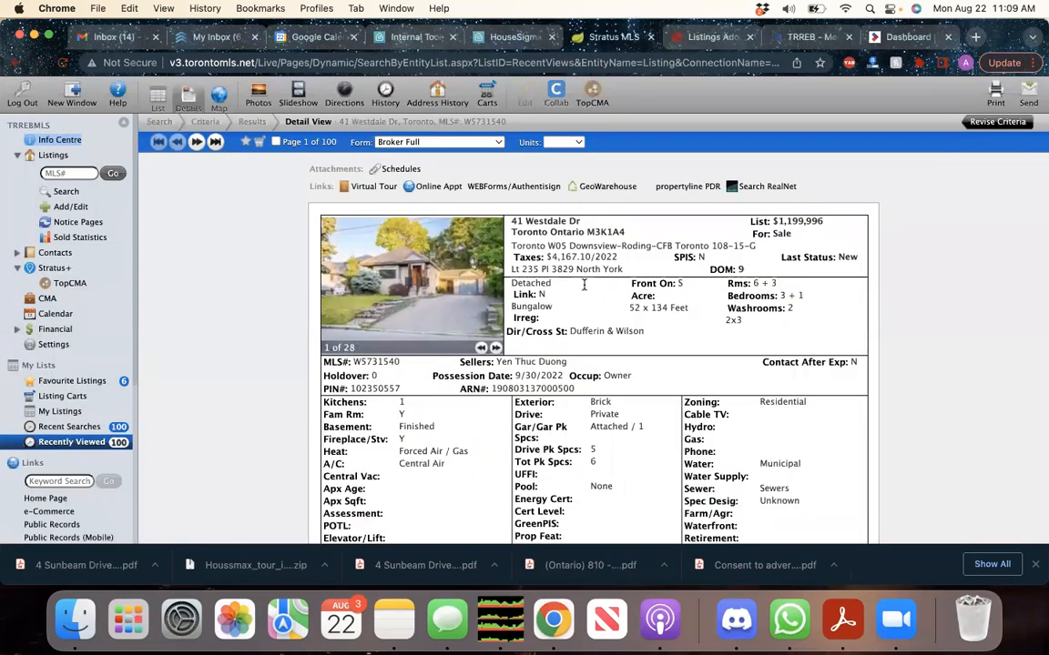
{"action": "scroll", "coordinate": [585, 291], "scroll_direction": "down", "scroll_amount": 5}
{"action": "scroll", "coordinate": [590, 331], "scroll_direction": "down", "scroll_amount": 4}
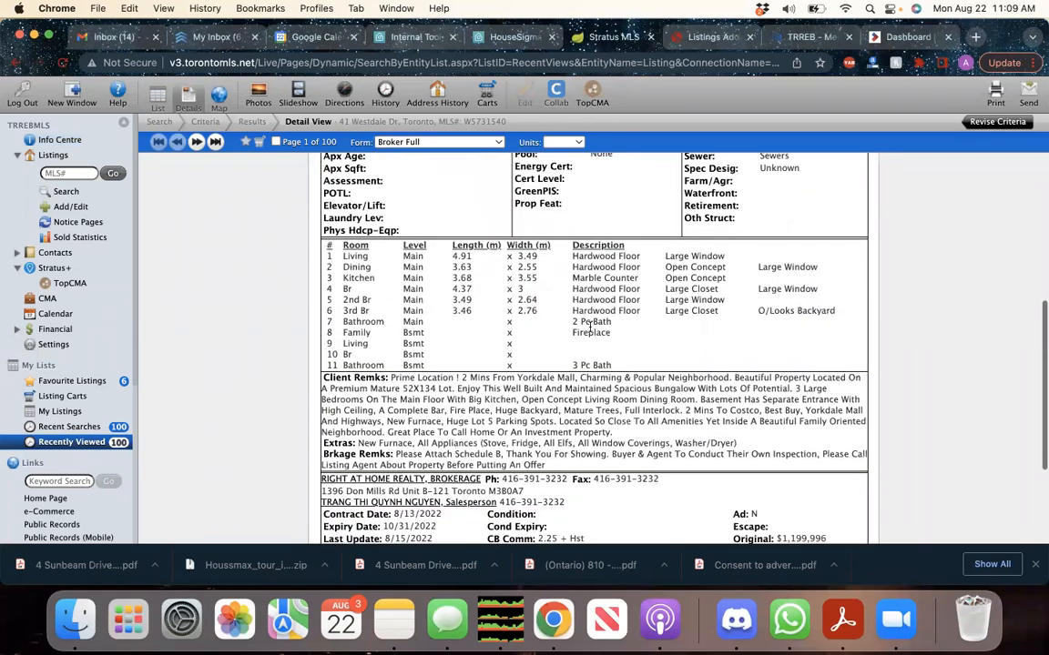
{"action": "scroll", "coordinate": [589, 325], "scroll_direction": "down", "scroll_amount": 1}
{"action": "scroll", "coordinate": [589, 327], "scroll_direction": "up", "scroll_amount": 8}
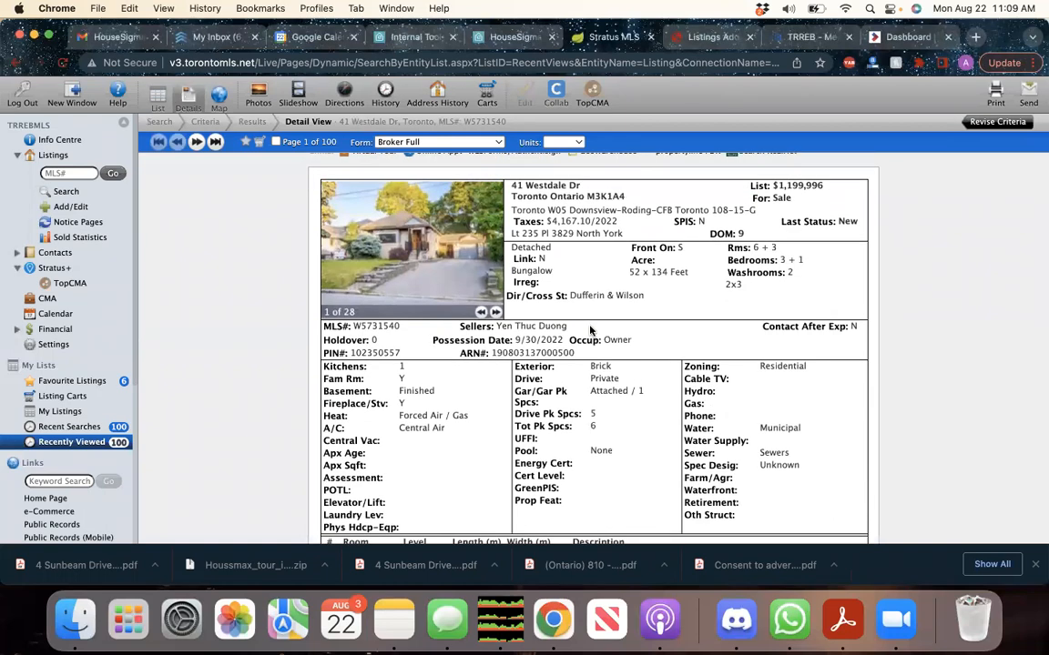
{"action": "scroll", "coordinate": [590, 329], "scroll_direction": "up", "scroll_amount": 2}
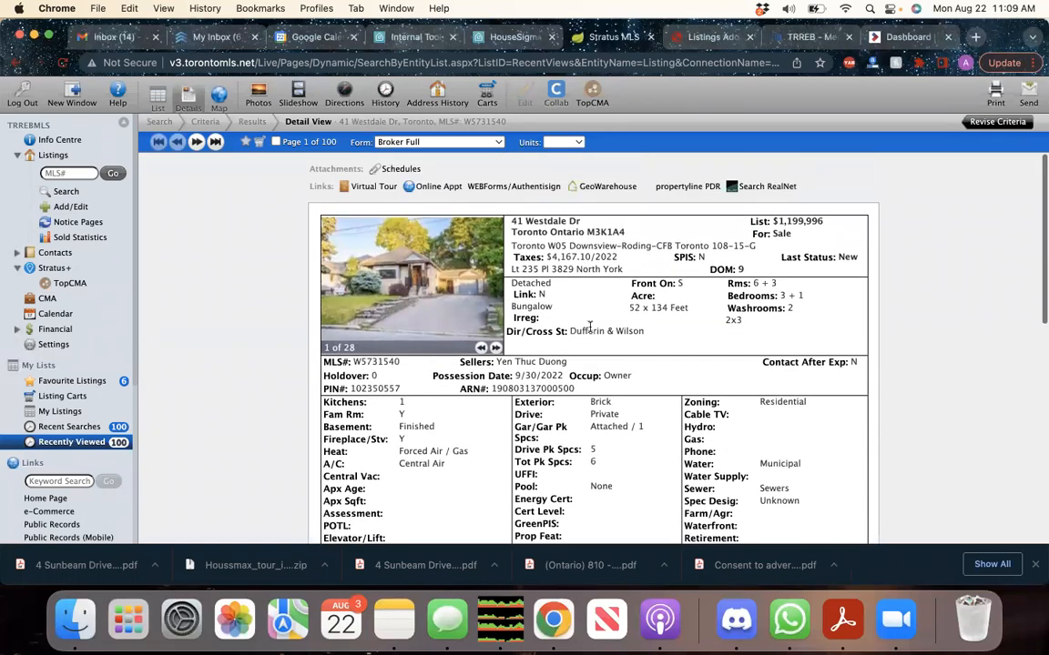
Open the GeoWarehouse report showing a 52.00 × 134.00 ft lot assessed at $682,000
{"action": "left_click_drag", "start_coordinate": [567, 362], "coordinate": [496, 361]}
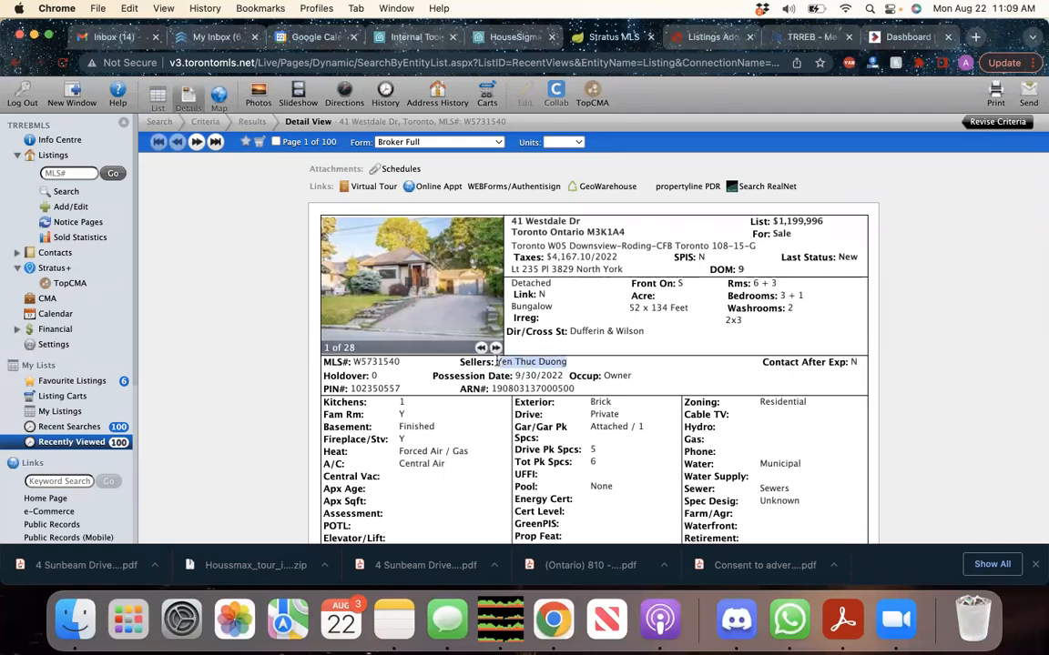
{"action": "left_click", "coordinate": [599, 354]}
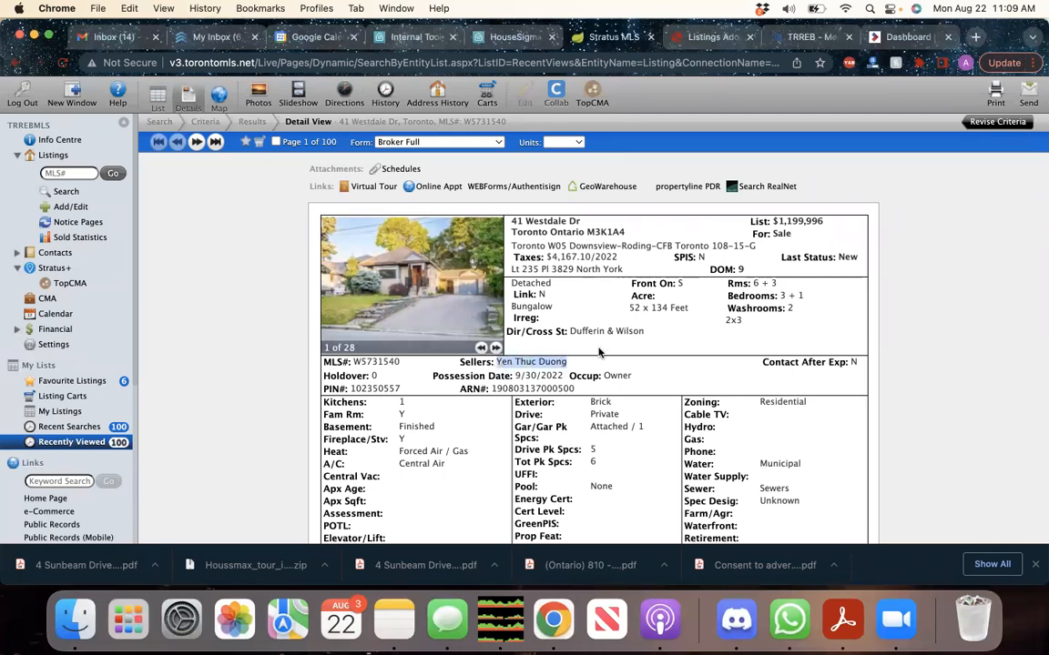
{"action": "left_click", "coordinate": [612, 189]}
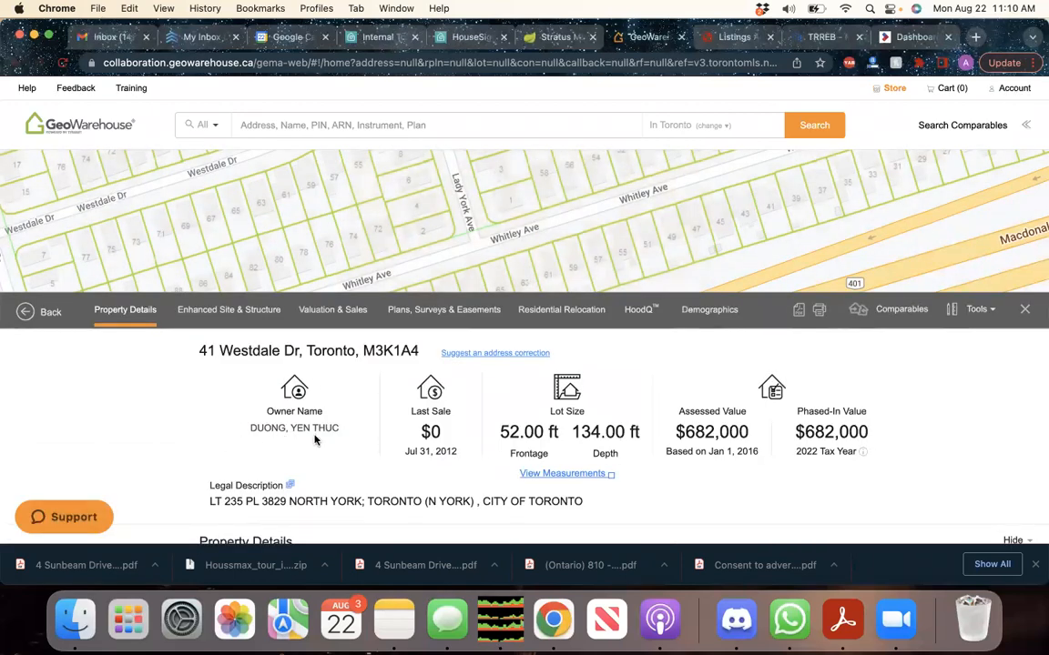
Highlight the property's legal description in the GeoWarehouse report
{"action": "left_click", "coordinate": [546, 36]}
{"action": "triple_click", "coordinate": [556, 361]}
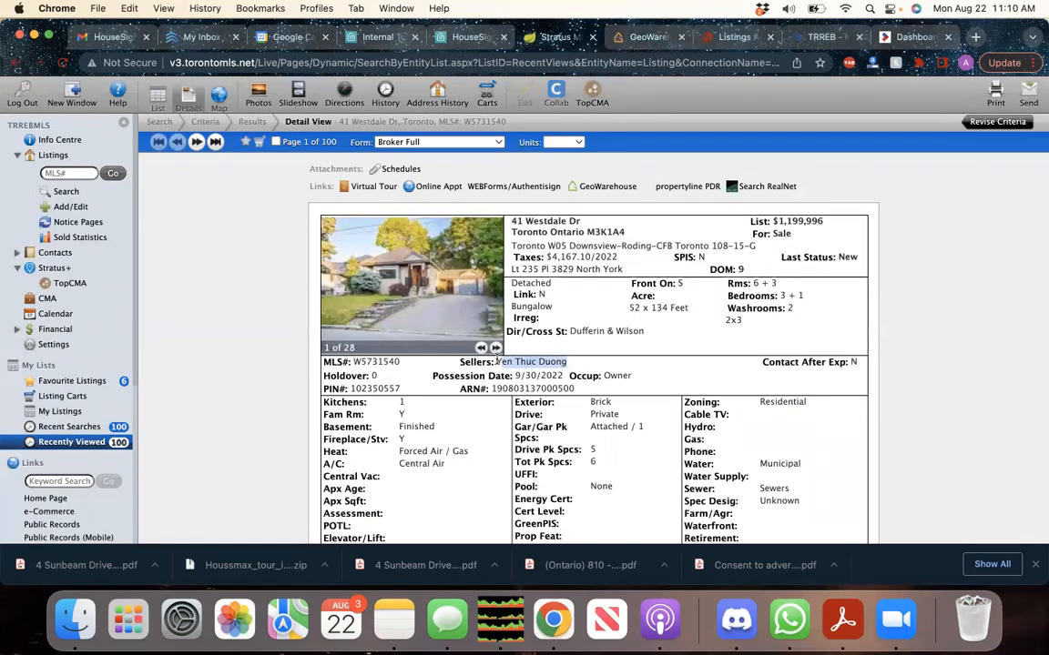
{"action": "left_click", "coordinate": [644, 36]}
{"action": "scroll", "coordinate": [370, 439], "scroll_direction": "down", "scroll_amount": 1}
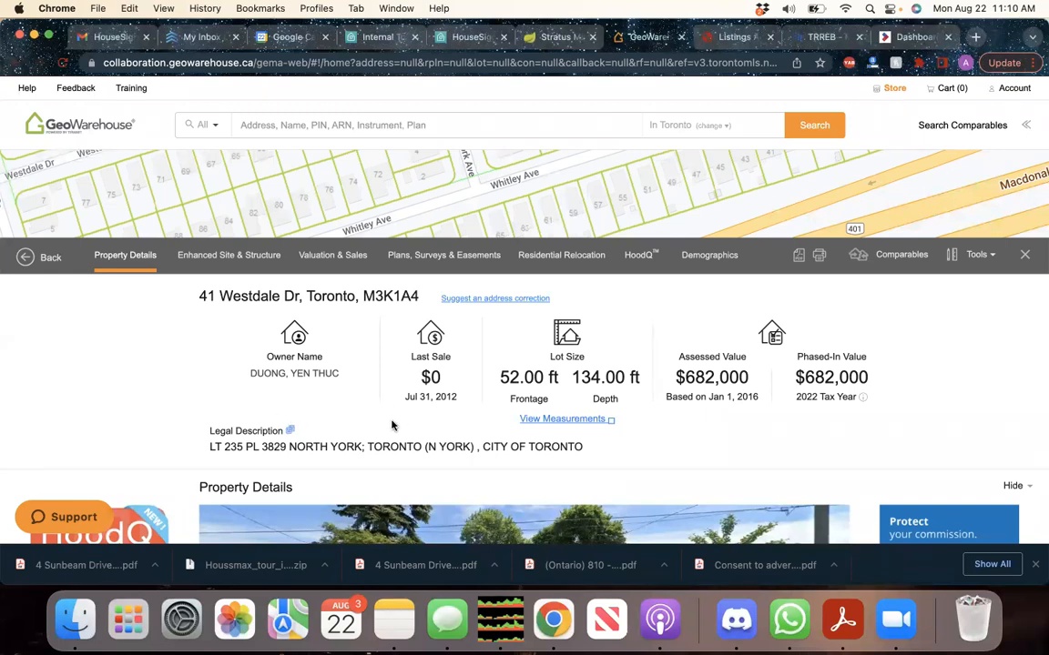
{"action": "scroll", "coordinate": [360, 378], "scroll_direction": "down", "scroll_amount": 2}
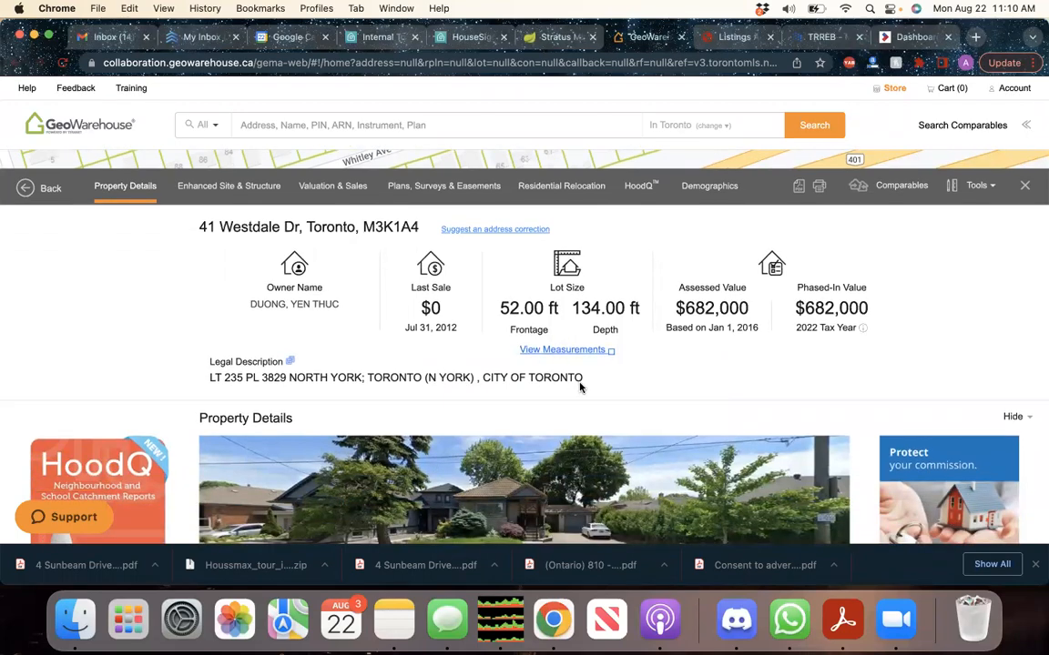
{"action": "left_click_drag", "start_coordinate": [583, 379], "coordinate": [210, 379]}
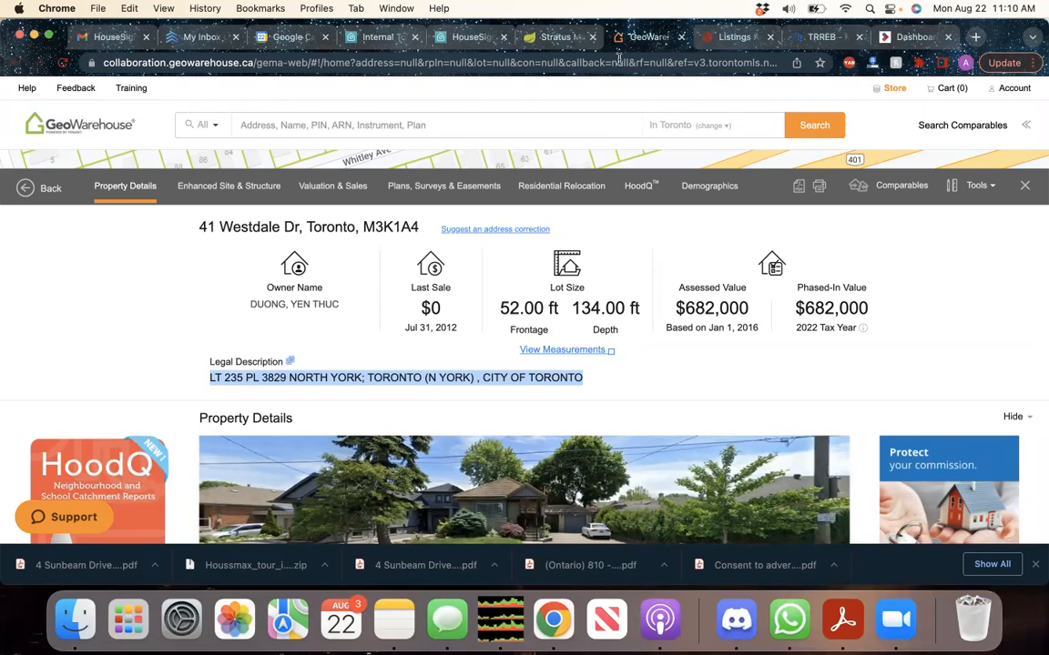
On the MLS listing, highlight the Lt 235 Pl 3829 legal description and 52 × 134 lot to compare
{"action": "left_click", "coordinate": [553, 37]}
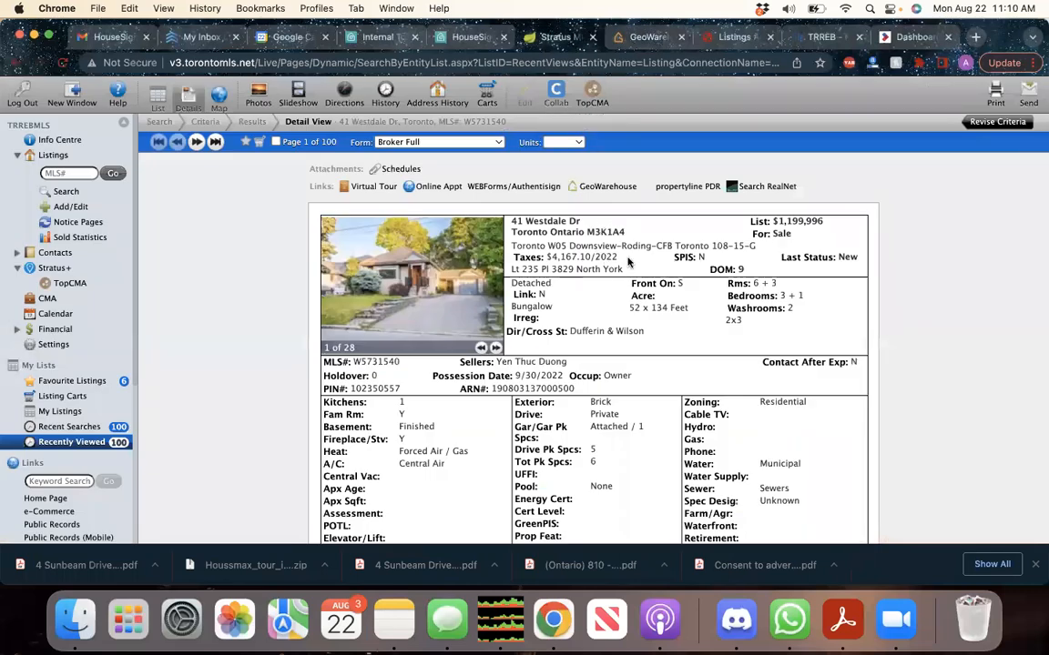
{"action": "left_click_drag", "start_coordinate": [628, 270], "coordinate": [460, 270]}
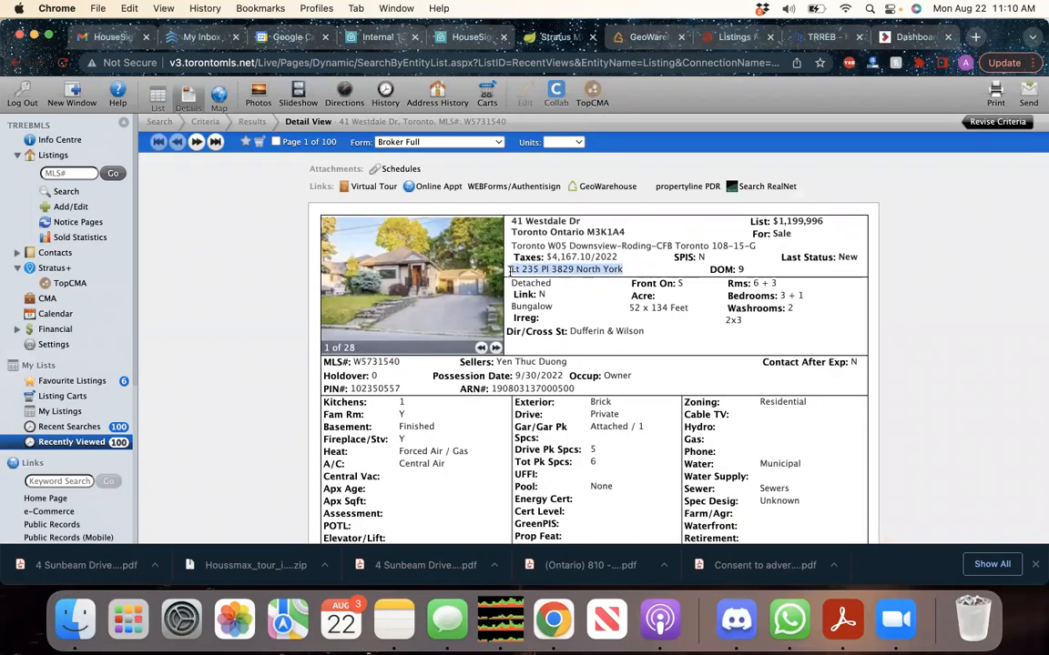
{"action": "left_click_drag", "start_coordinate": [691, 309], "coordinate": [609, 309]}
{"action": "left_click", "coordinate": [609, 309]}
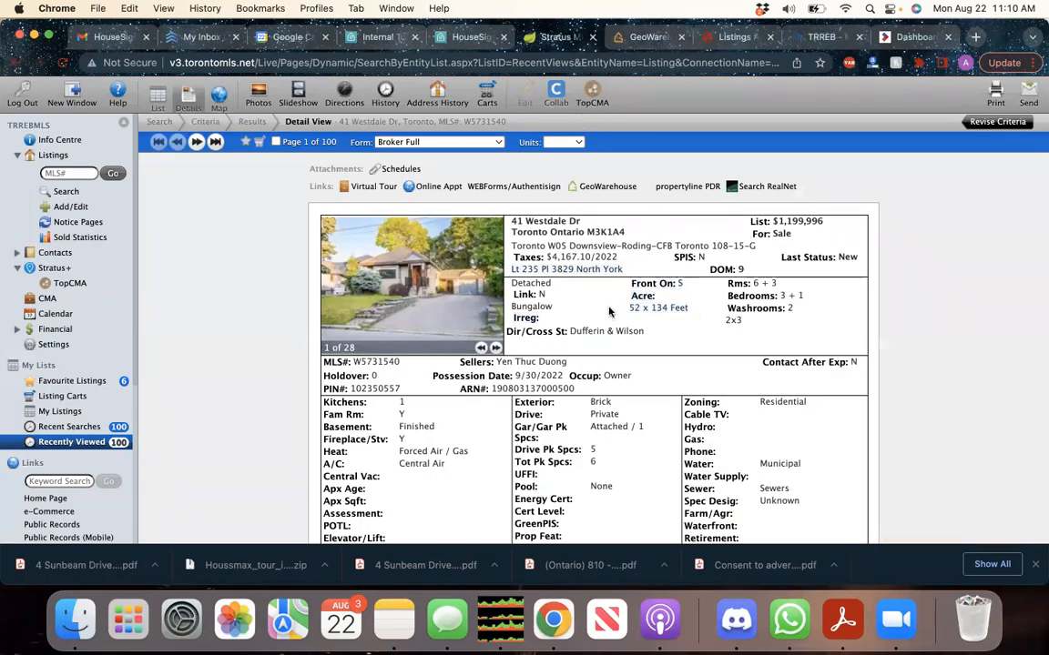
{"action": "left_click", "coordinate": [693, 40]}
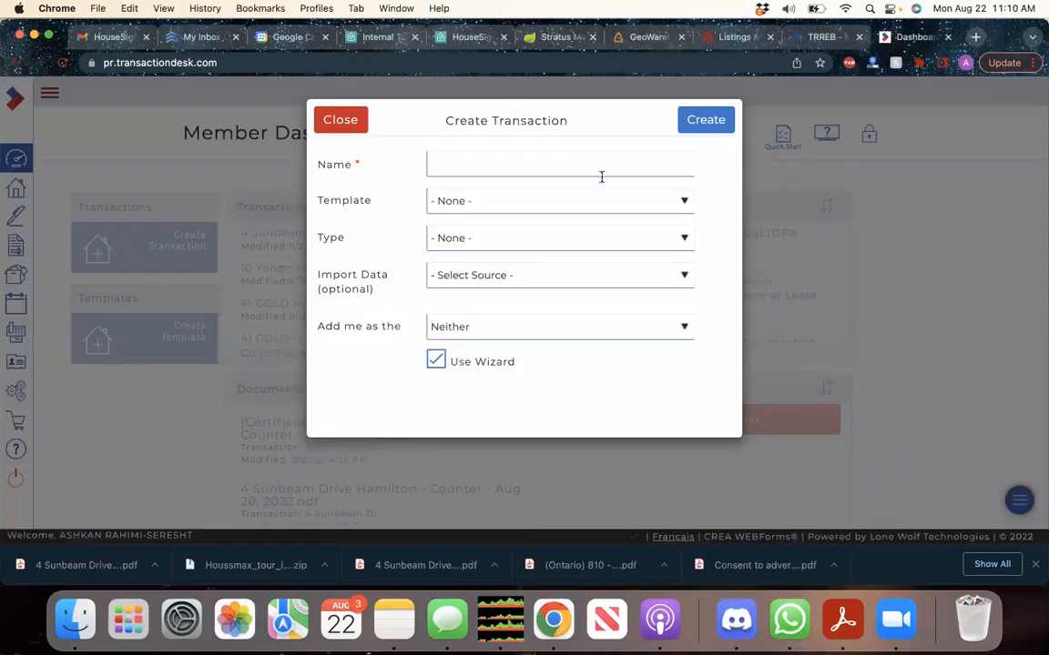
{"action": "left_click", "coordinate": [481, 165]}
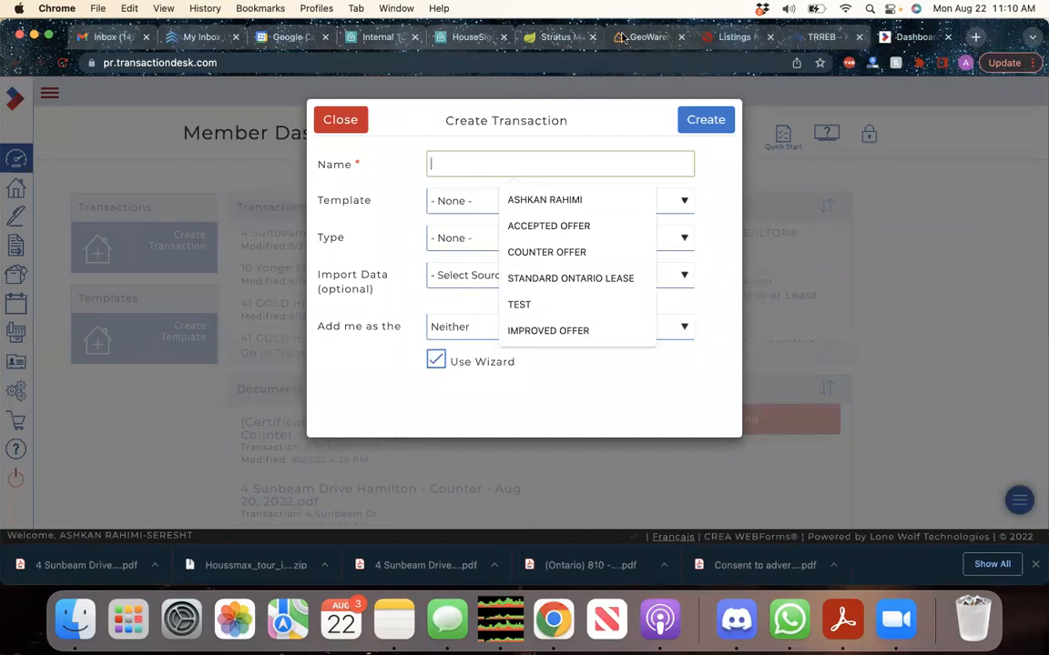
{"action": "left_click", "coordinate": [557, 37]}
{"action": "left_click_drag", "start_coordinate": [587, 221], "coordinate": [507, 221]}
{"action": "key", "text": "super+c"}
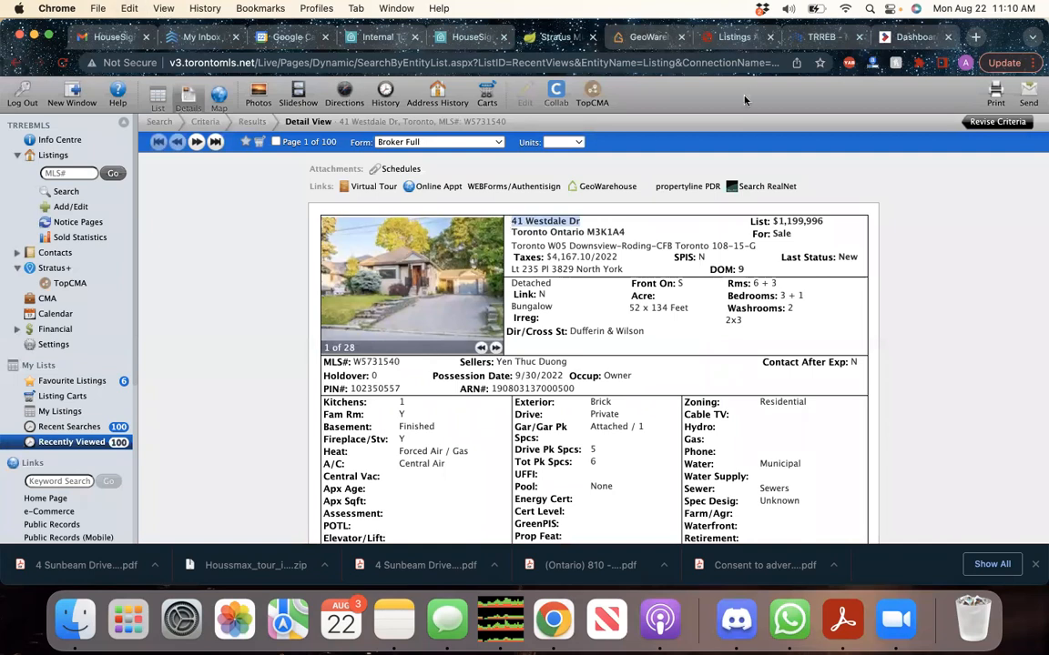
{"action": "left_click", "coordinate": [830, 37]}
{"action": "left_click", "coordinate": [913, 37]}
{"action": "key", "text": "super+v"}
{"action": "type", "text": "- TE"}
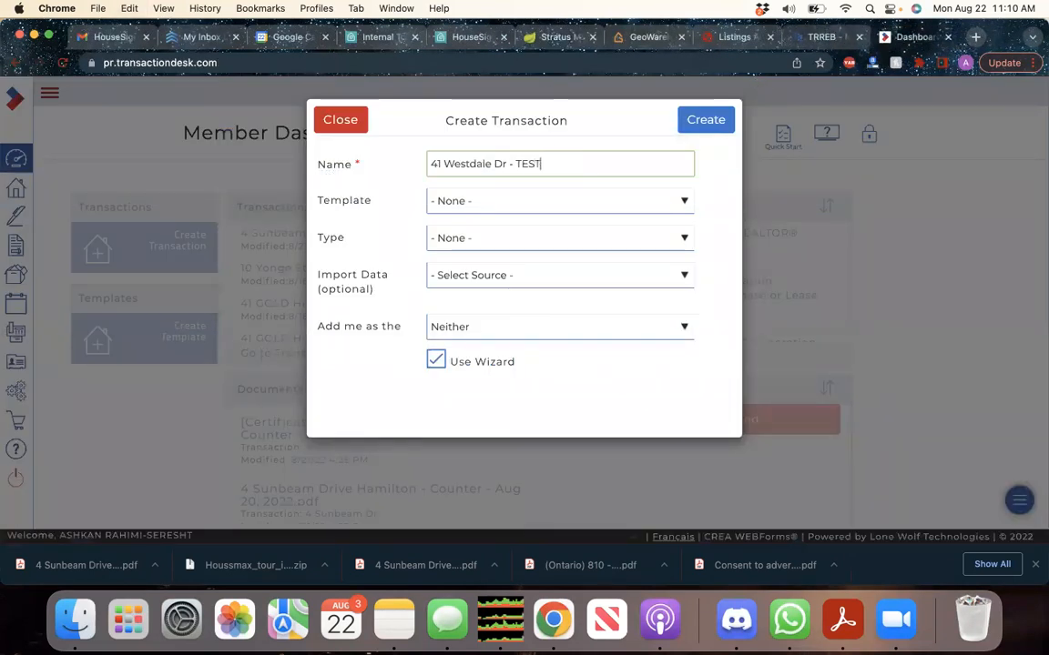
{"action": "left_click", "coordinate": [695, 128]}
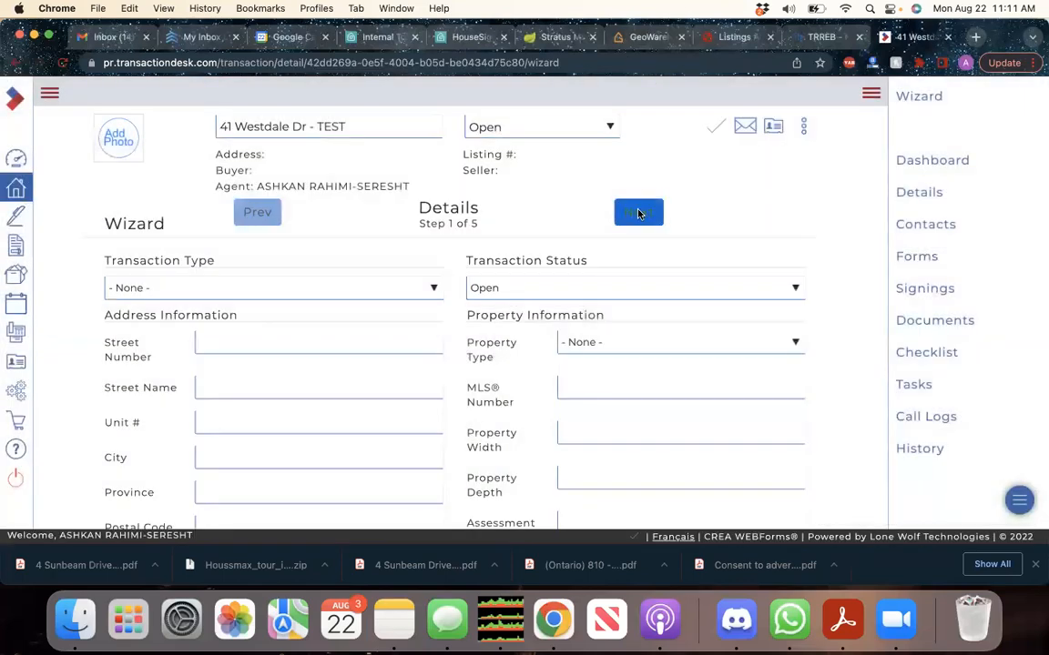
Advance the wizard to the Contacts step and start a new transaction contact
{"action": "left_click", "coordinate": [639, 212]}
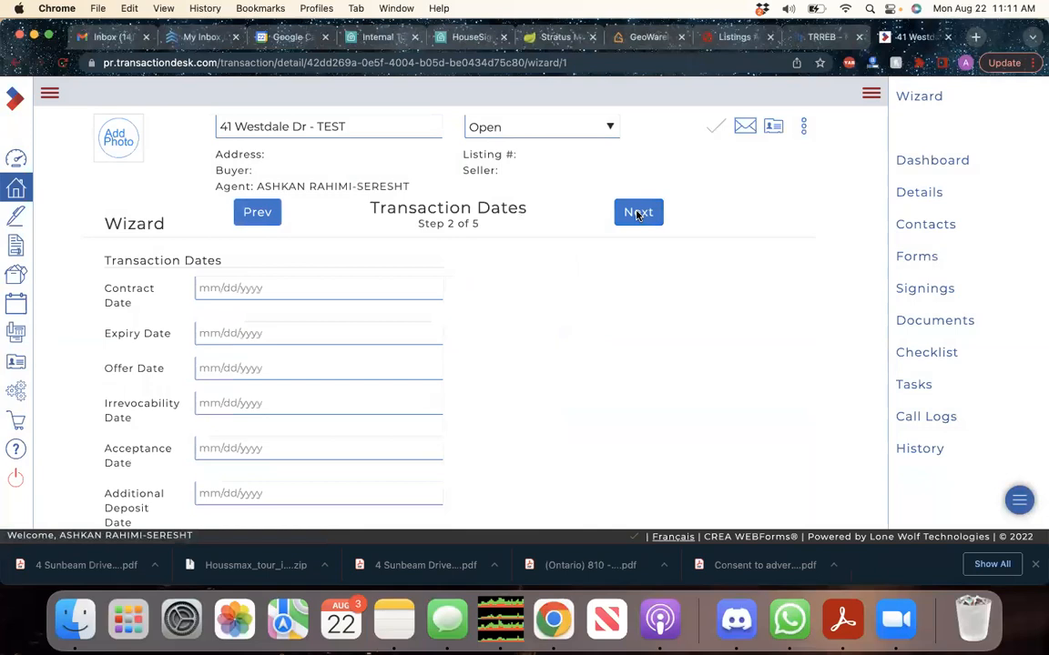
{"action": "left_click", "coordinate": [637, 213]}
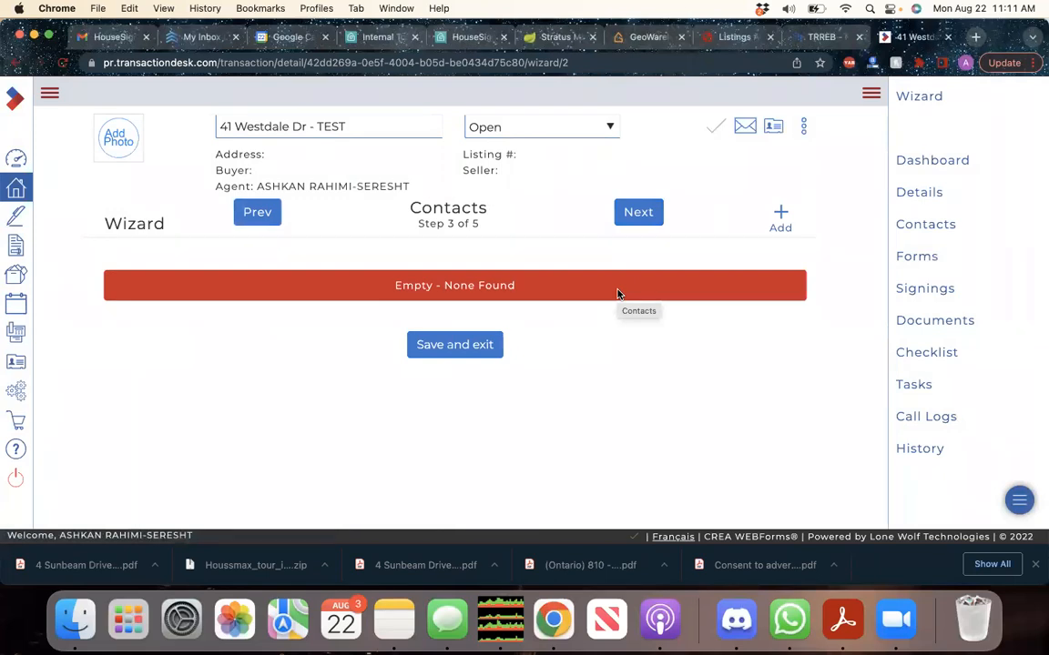
{"action": "left_click", "coordinate": [777, 214]}
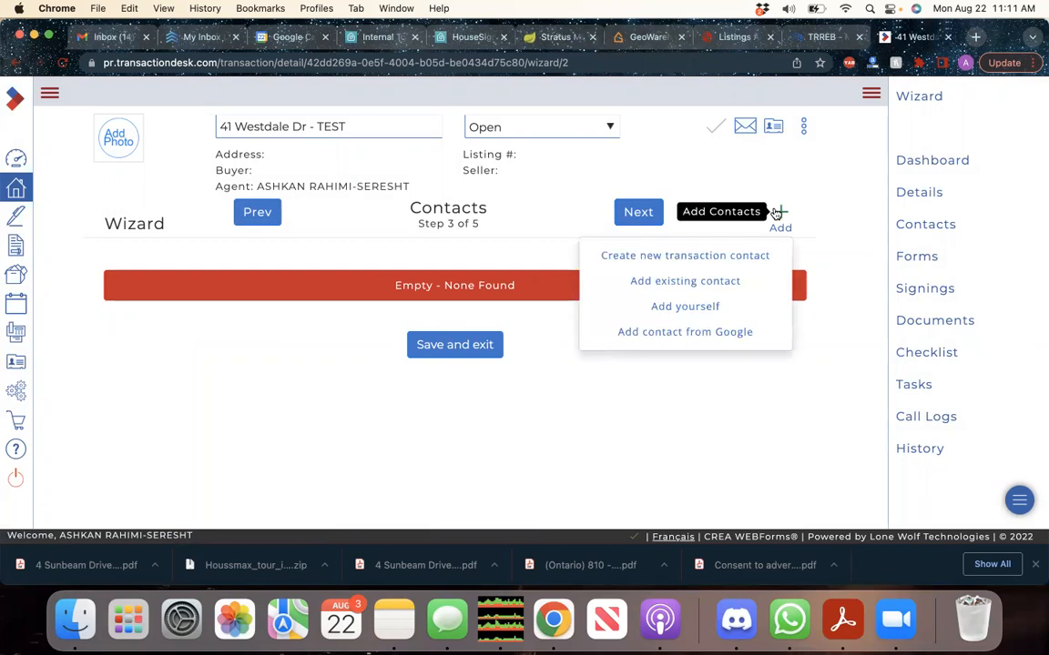
{"action": "left_click", "coordinate": [725, 262]}
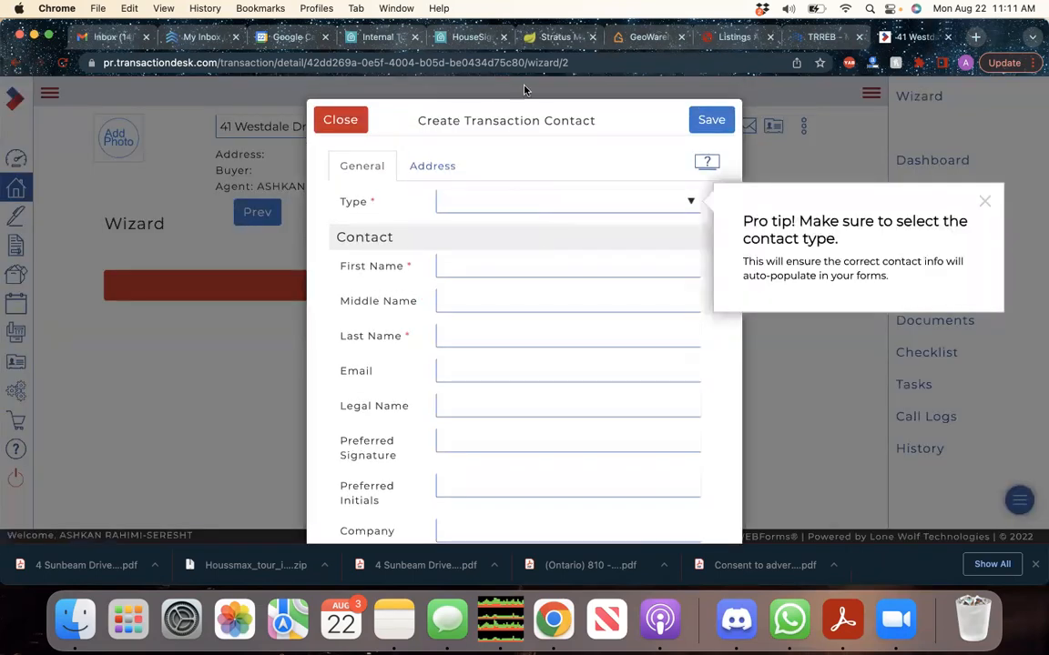
Enter the owner's first name copied from the GeoWarehouse report
{"action": "left_click", "coordinate": [637, 37]}
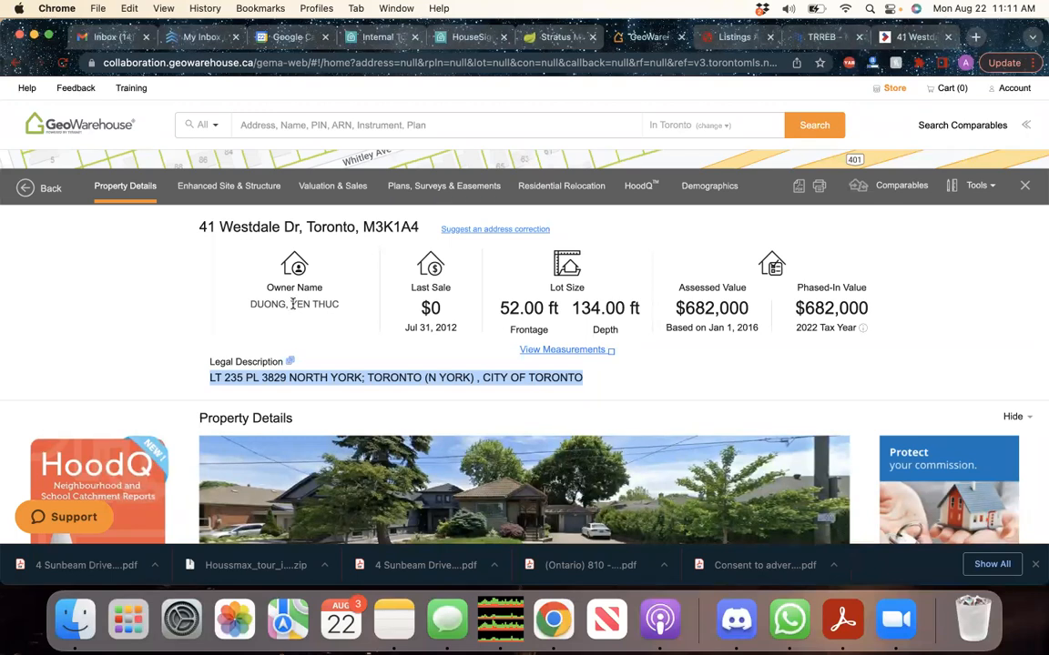
{"action": "left_click_drag", "start_coordinate": [292, 304], "coordinate": [344, 306]}
{"action": "key", "text": "super+c"}
{"action": "left_click", "coordinate": [913, 36]}
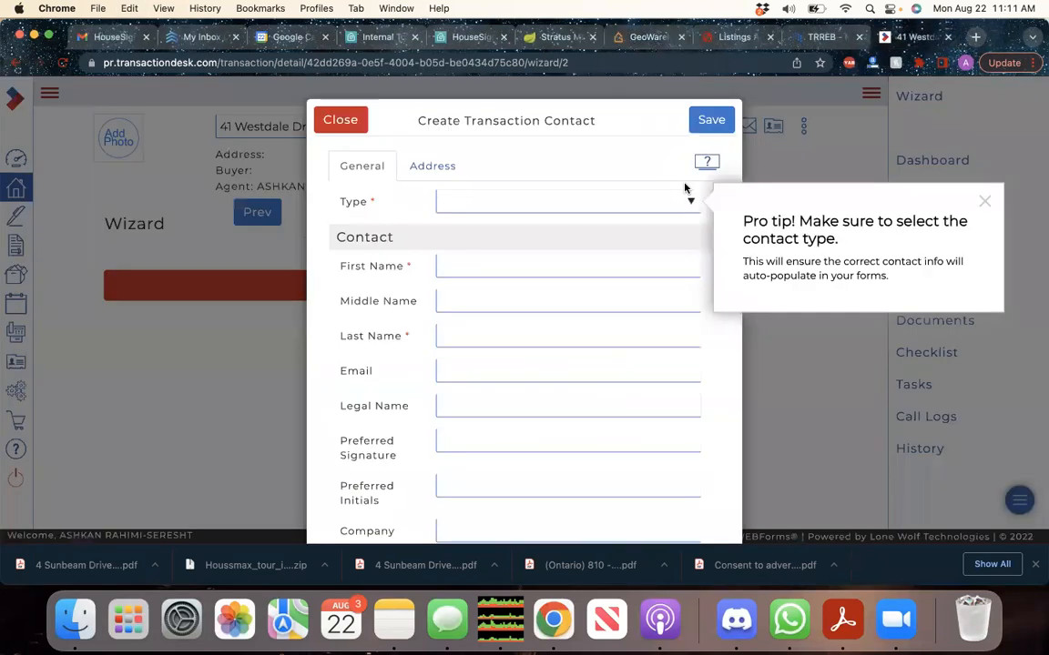
{"action": "left_click", "coordinate": [475, 266]}
{"action": "key", "text": "super+v"}
{"action": "left_click", "coordinate": [490, 302]}
{"action": "type", "text": "Thuc"}
{"action": "key", "text": "BackSpace"}
{"action": "key", "text": "BackSpace"}
{"action": "key", "text": "BackSpace"}
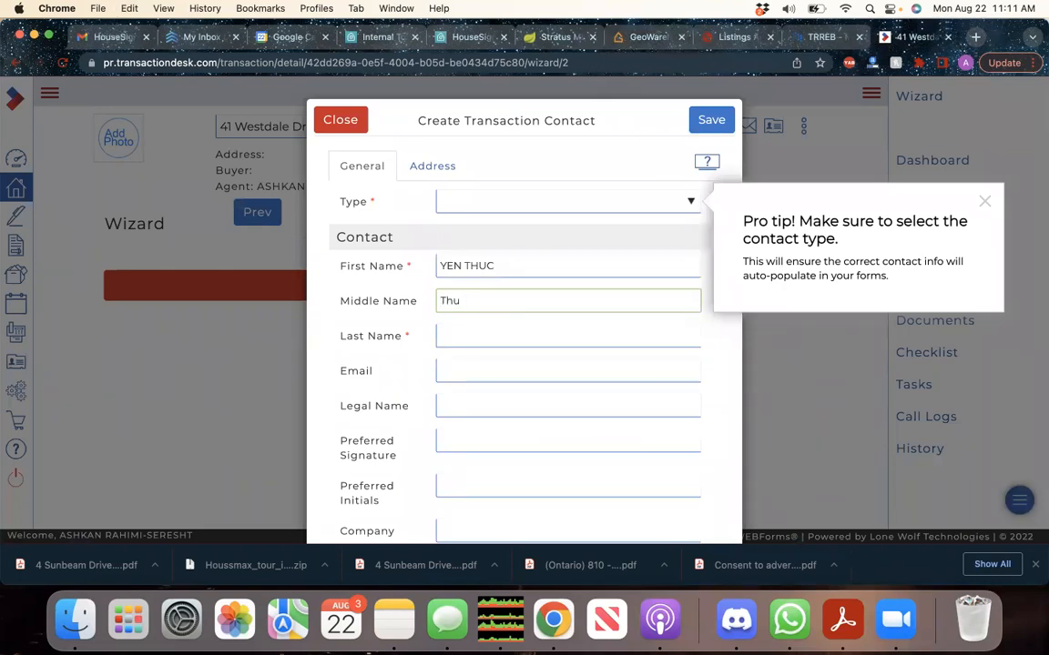
{"action": "left_click", "coordinate": [500, 265]}
{"action": "key", "text": "BackSpace"}
{"action": "key", "text": "BackSpace"}
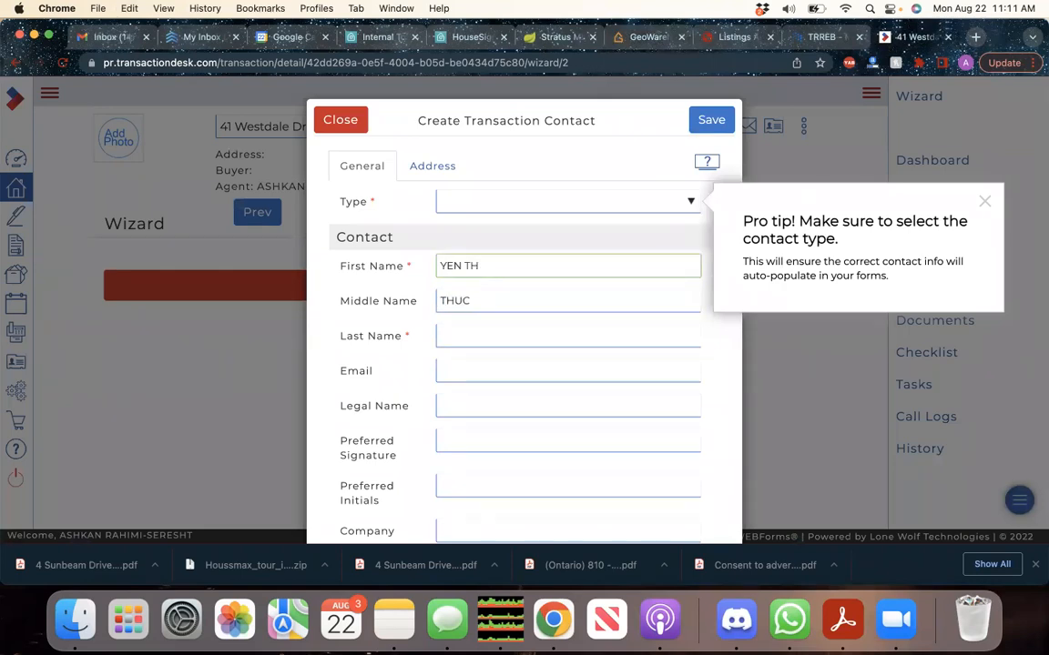
Fill in the contact's last name with the owner's surname from GeoWarehouse
{"action": "left_click", "coordinate": [648, 37]}
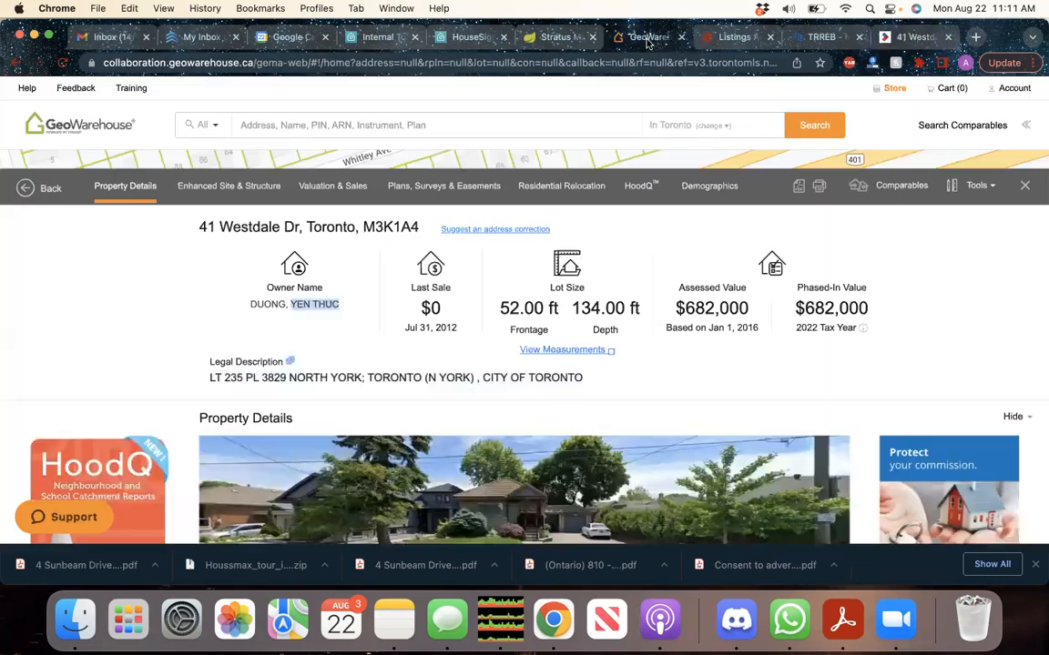
{"action": "left_click_drag", "start_coordinate": [285, 306], "coordinate": [244, 308]}
{"action": "key", "text": "super+c"}
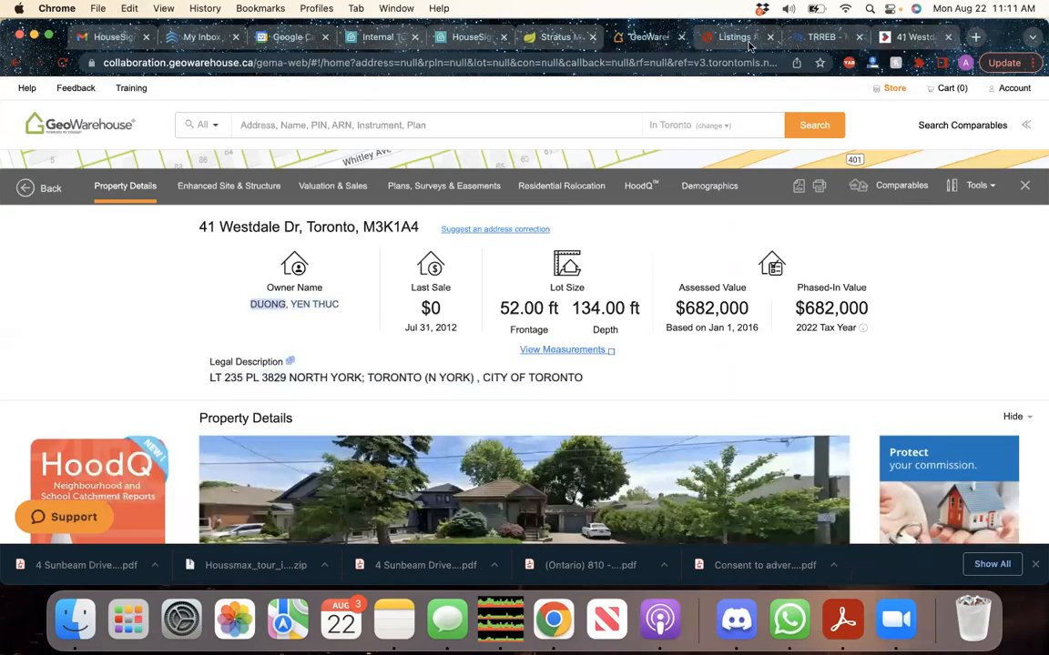
{"action": "left_click", "coordinate": [902, 37]}
{"action": "left_click", "coordinate": [499, 327]}
{"action": "key", "text": "super+v"}
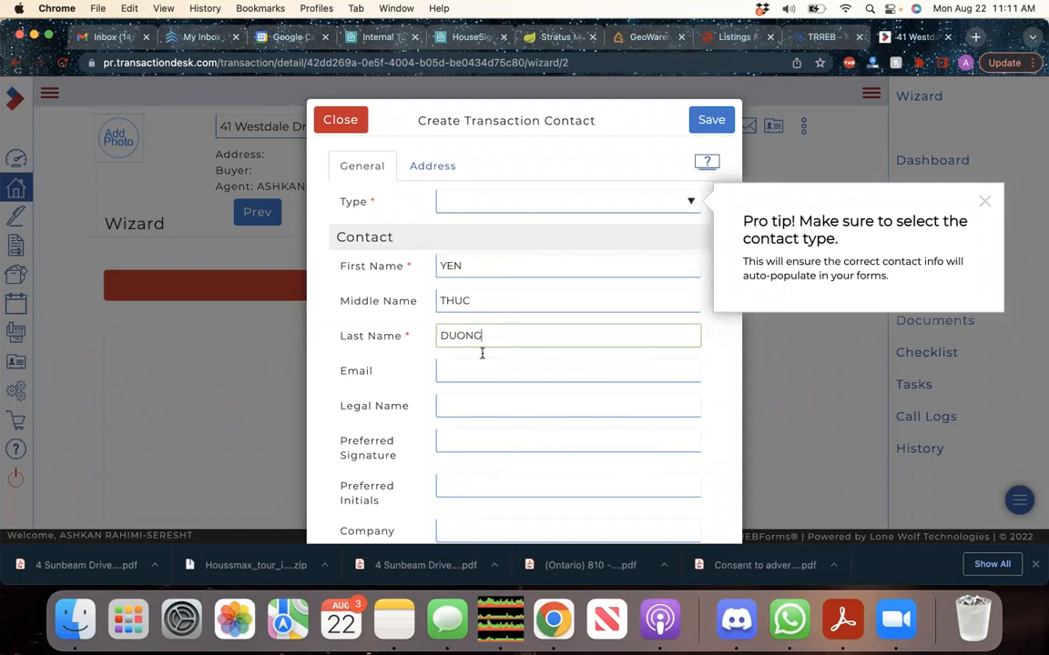
Fill in the contact's e-mail, set its type to Seller, and save it
{"action": "left_click", "coordinate": [498, 368]}
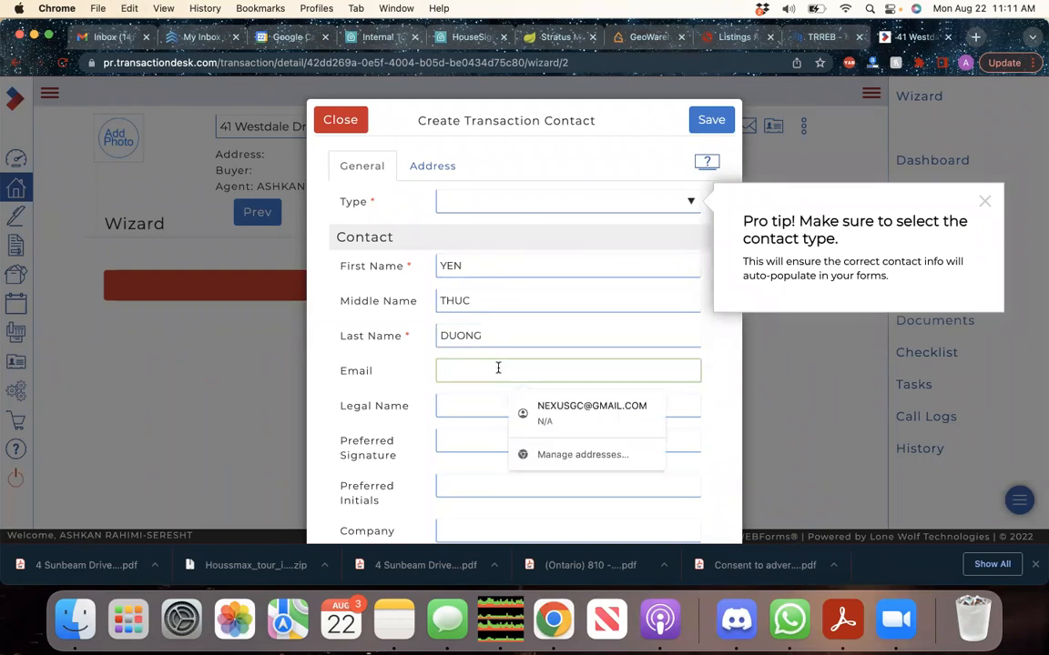
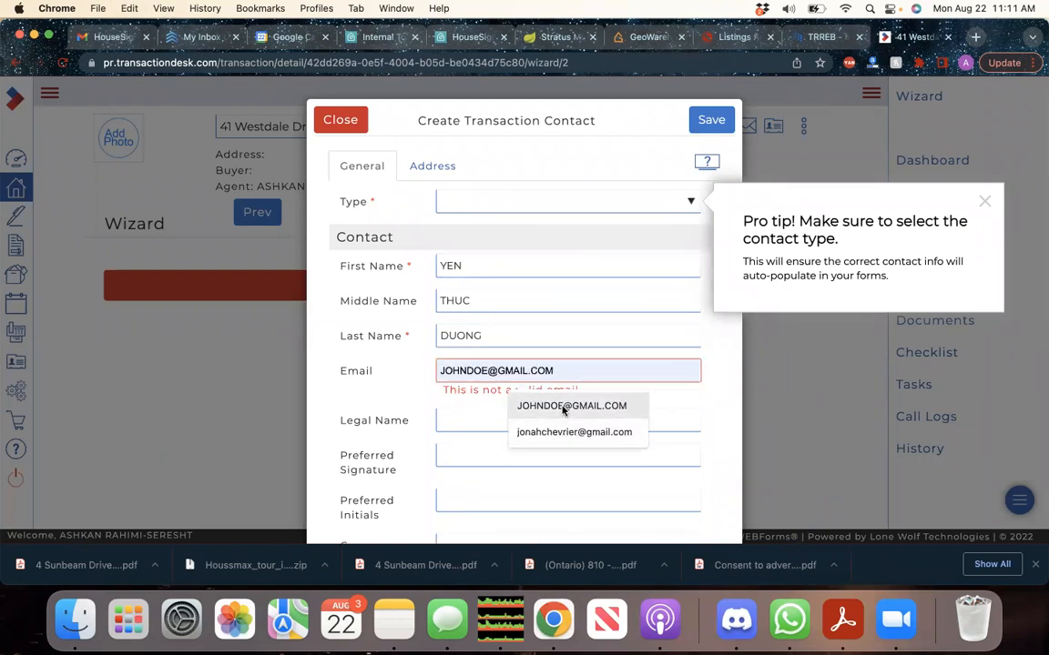
{"action": "left_click", "coordinate": [561, 408]}
{"action": "left_click", "coordinate": [552, 201]}
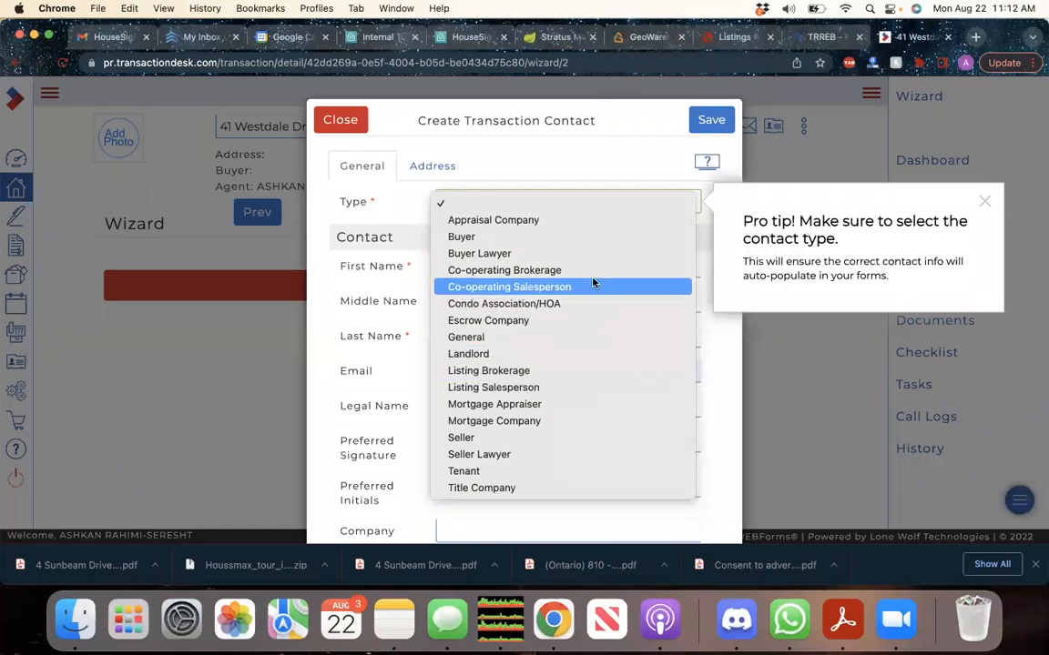
{"action": "left_click", "coordinate": [533, 439]}
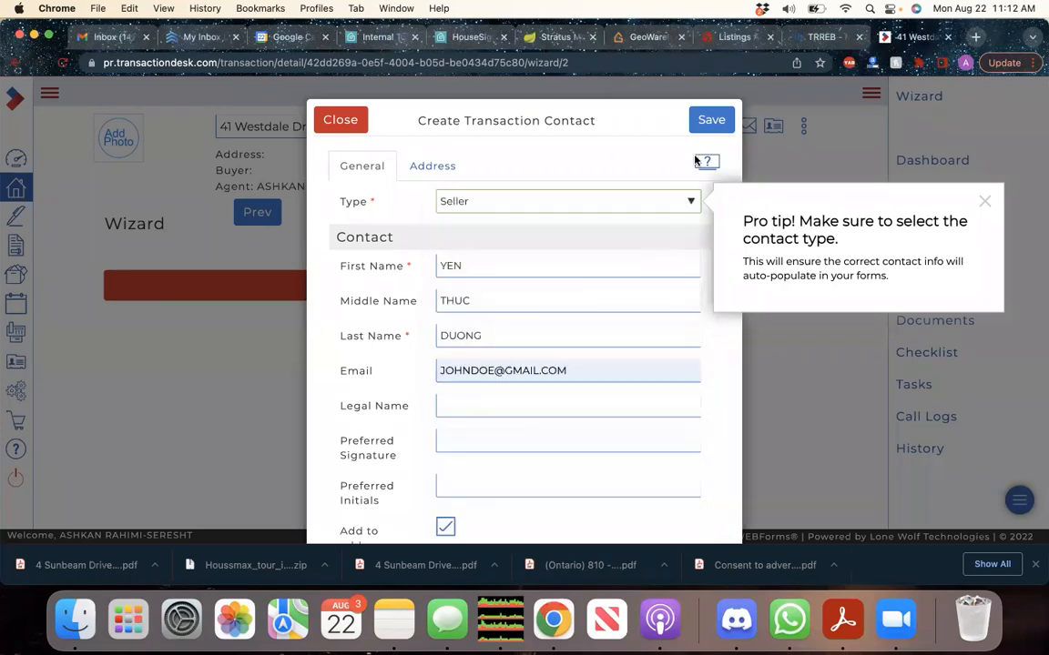
{"action": "left_click", "coordinate": [711, 119]}
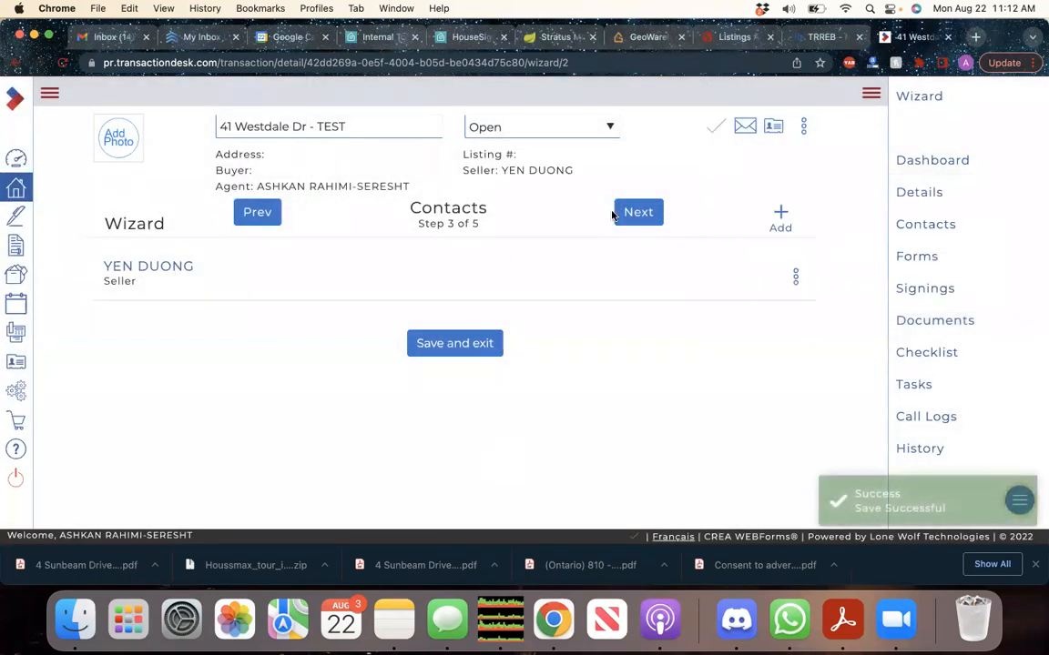
Open the saved-contact picker and close it without adding anyone
{"action": "left_click", "coordinate": [779, 218]}
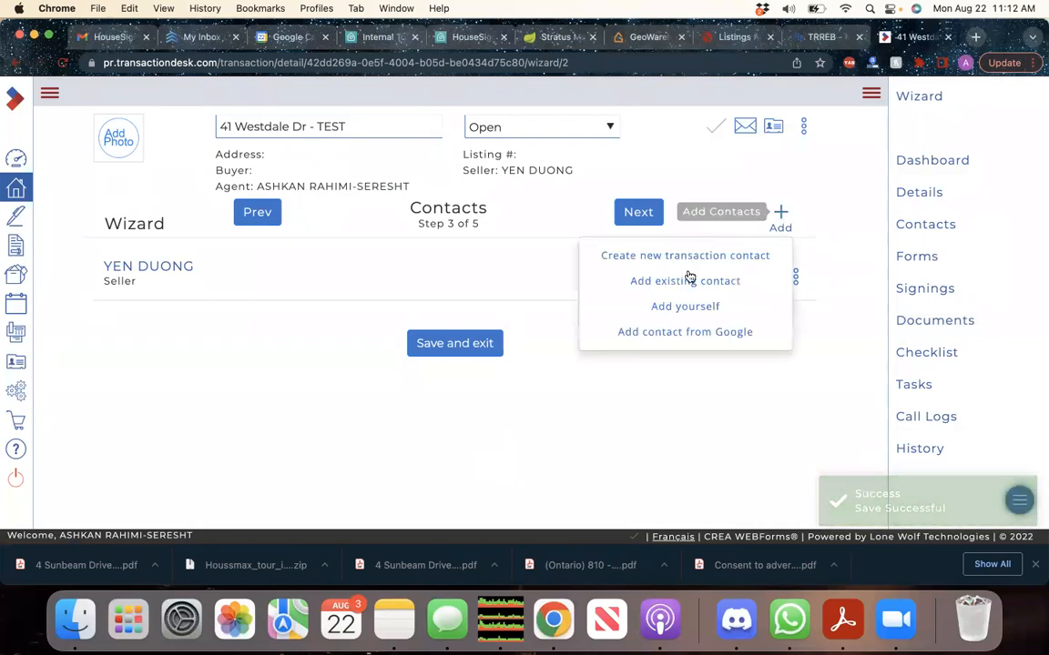
{"action": "left_click", "coordinate": [686, 280]}
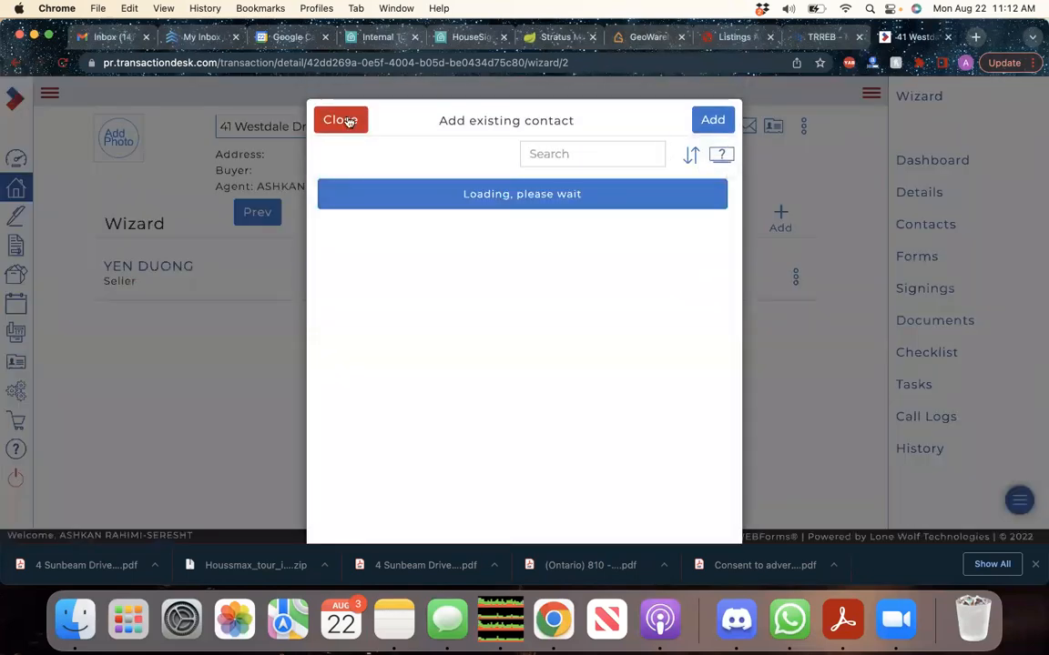
{"action": "left_click", "coordinate": [338, 120]}
{"action": "left_click", "coordinate": [779, 211]}
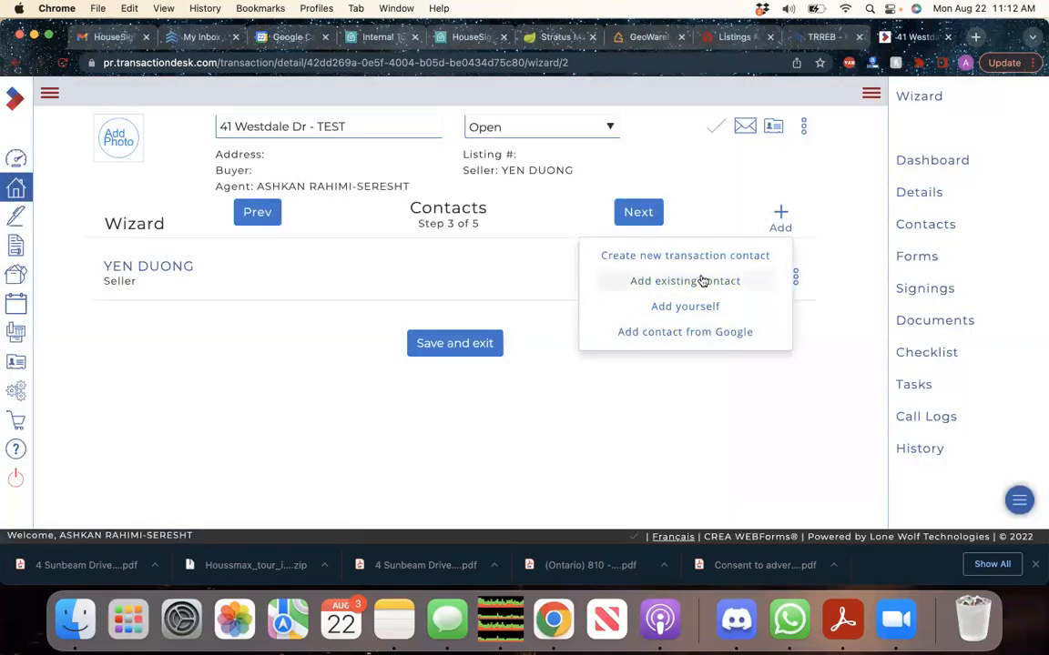
Add yourself to the transaction as the Listing Salesperson
{"action": "left_click", "coordinate": [700, 306]}
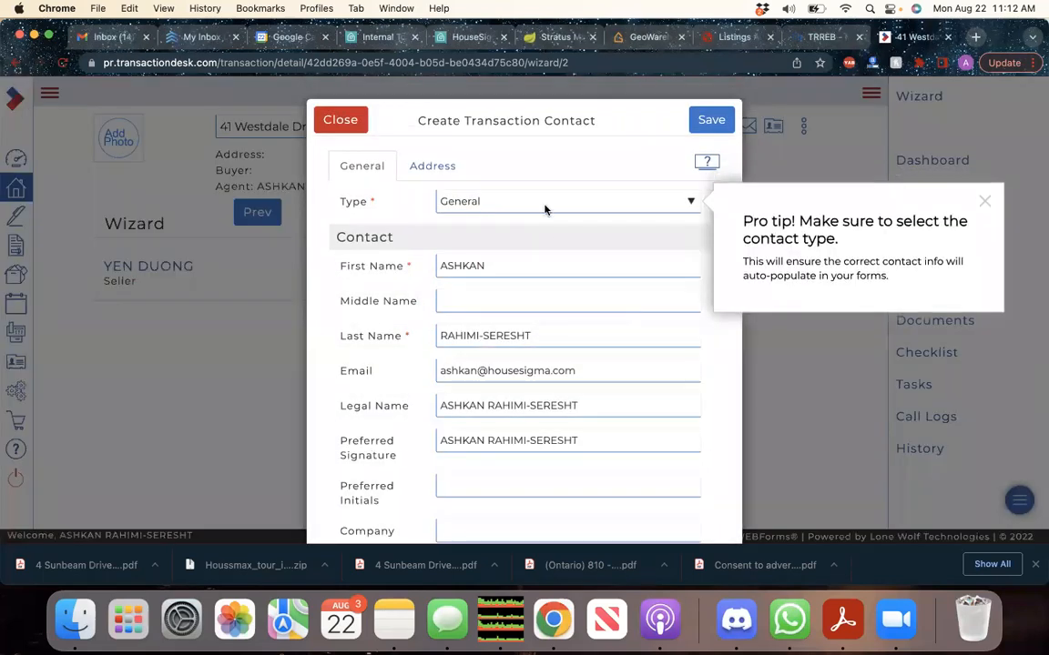
{"action": "left_click", "coordinate": [545, 203]}
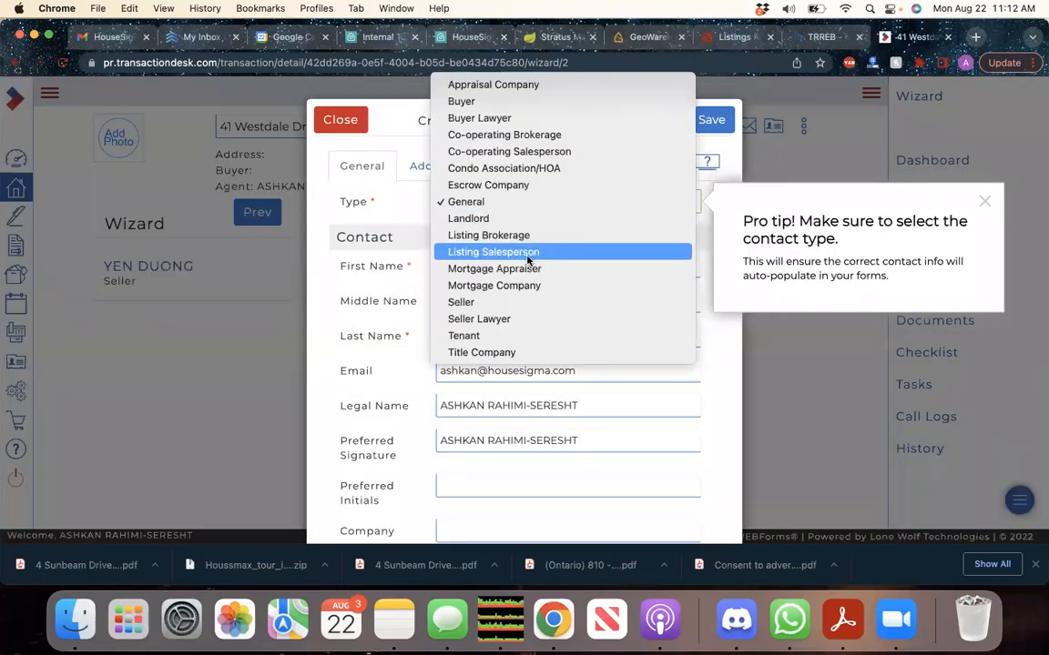
{"action": "left_click", "coordinate": [611, 251]}
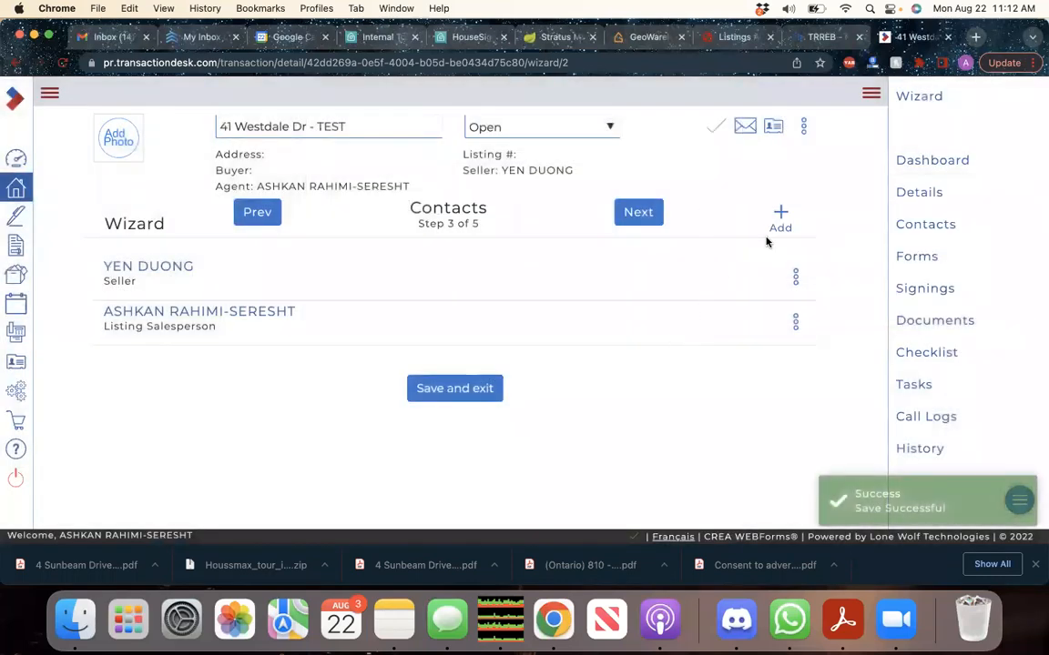
Add saved contact HOUSESIGMA INC. BROKERAGE as Listing Brokerage and continue to Forms
{"action": "left_click", "coordinate": [781, 213]}
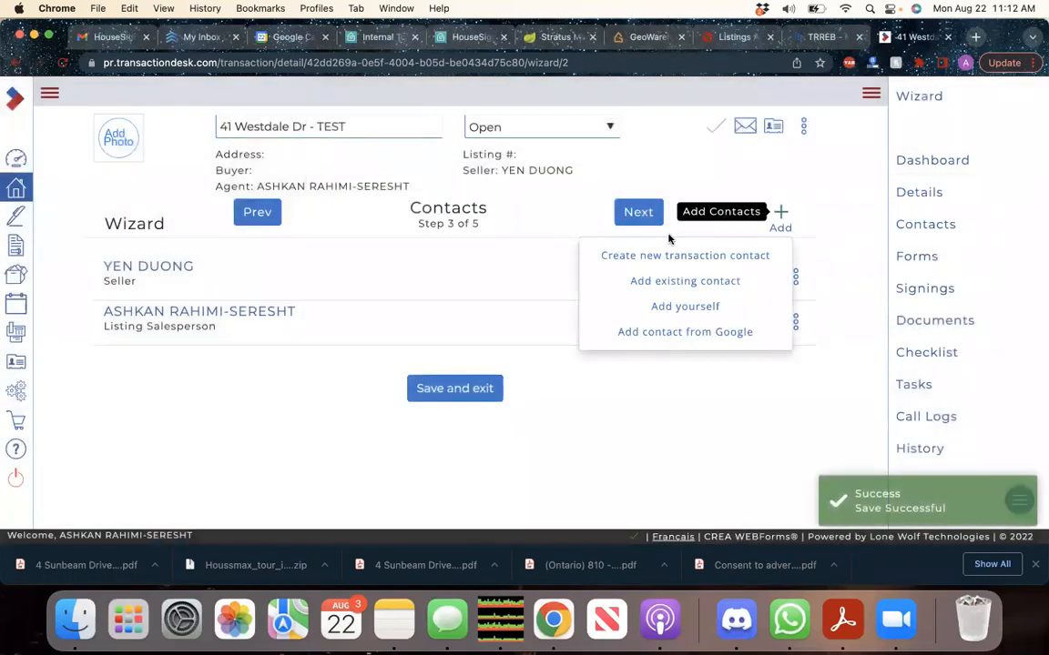
{"action": "left_click", "coordinate": [662, 280]}
{"action": "type", "text": "HOUSD"}
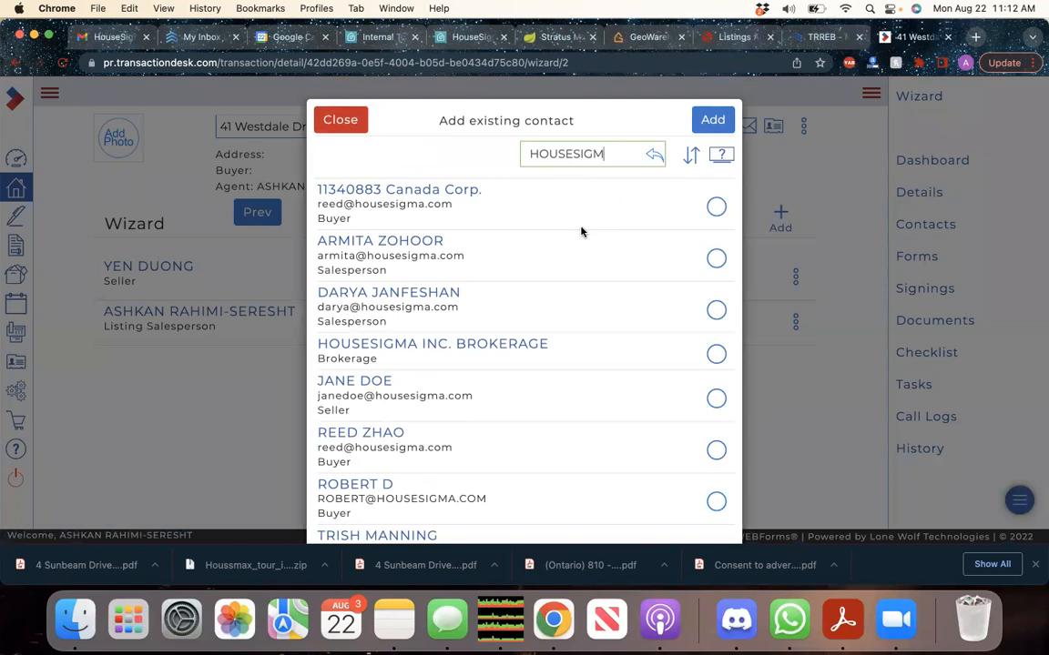
{"action": "left_click", "coordinate": [716, 353]}
{"action": "left_click", "coordinate": [713, 124]}
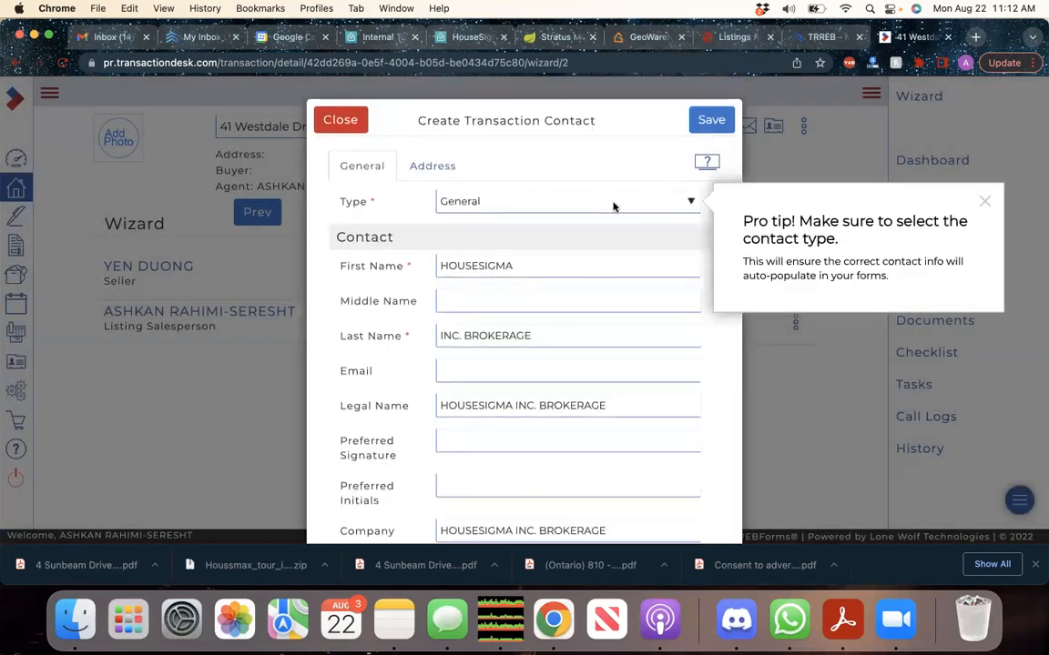
{"action": "left_click", "coordinate": [539, 201]}
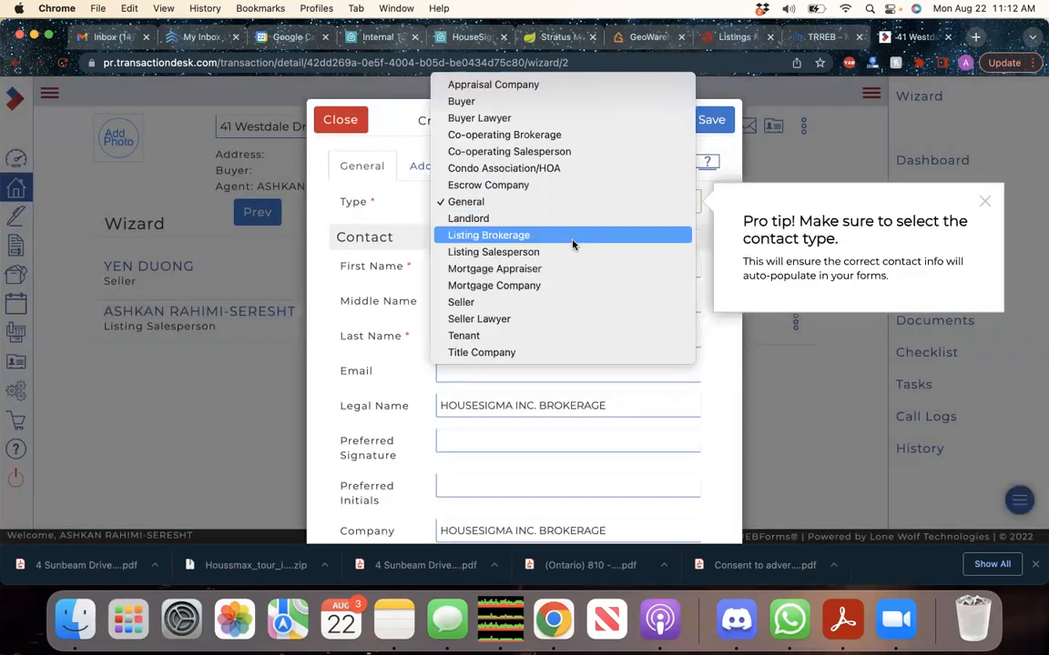
{"action": "left_click", "coordinate": [572, 236]}
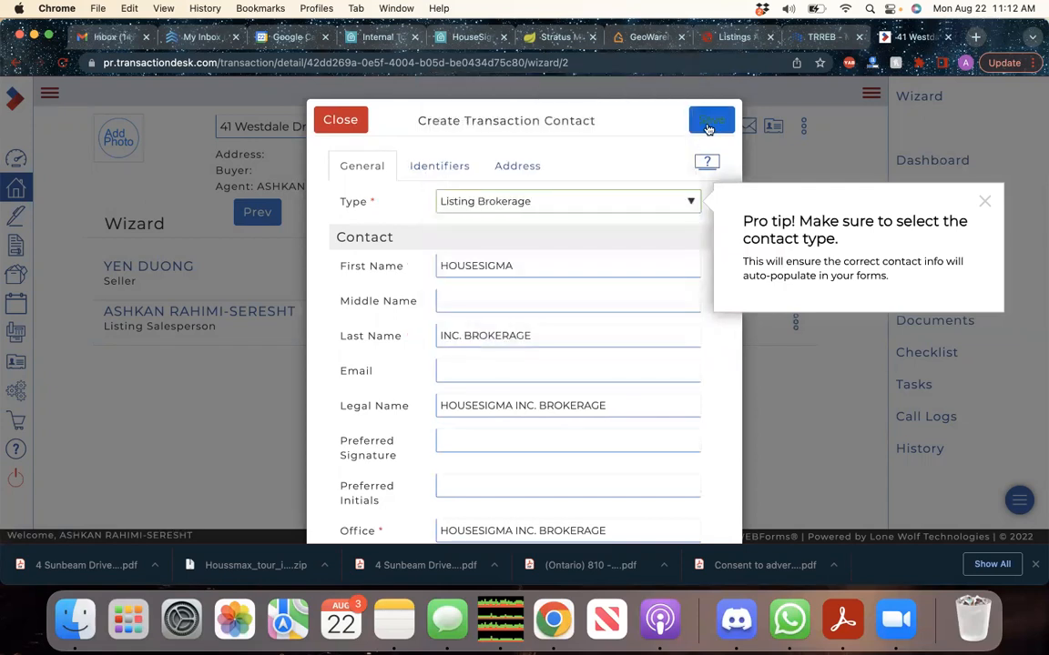
{"action": "left_click", "coordinate": [709, 124]}
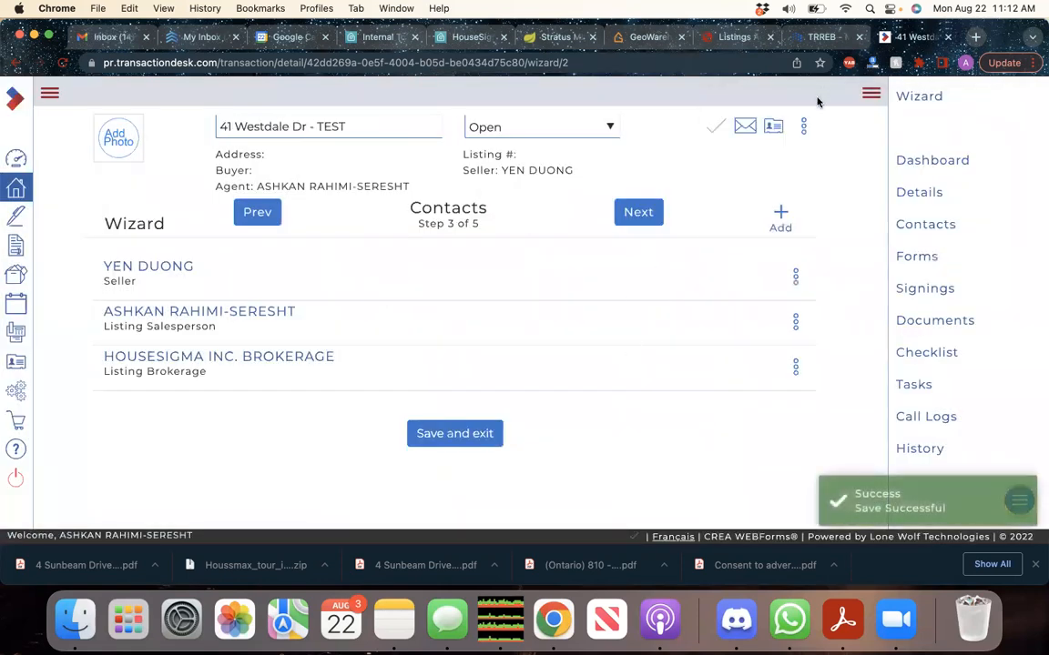
{"action": "left_click", "coordinate": [652, 222]}
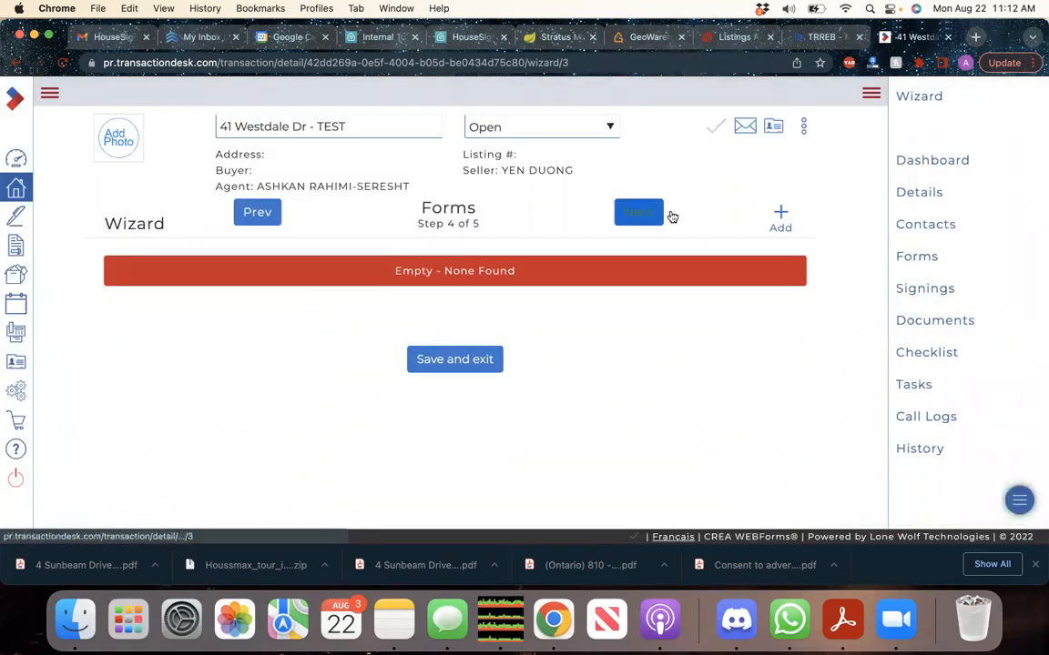
Search the form library for 'WORKING' and add the Ontario 810 Working with a REALTOR form
{"action": "left_click", "coordinate": [779, 216]}
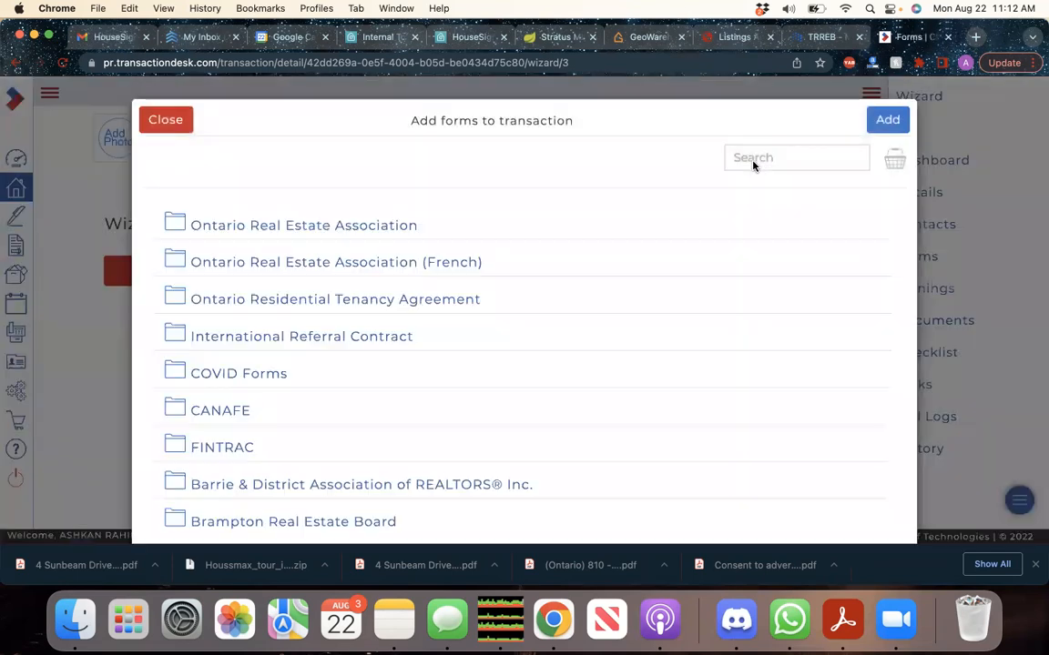
{"action": "left_click", "coordinate": [759, 160]}
{"action": "type", "text": "WORKING"}
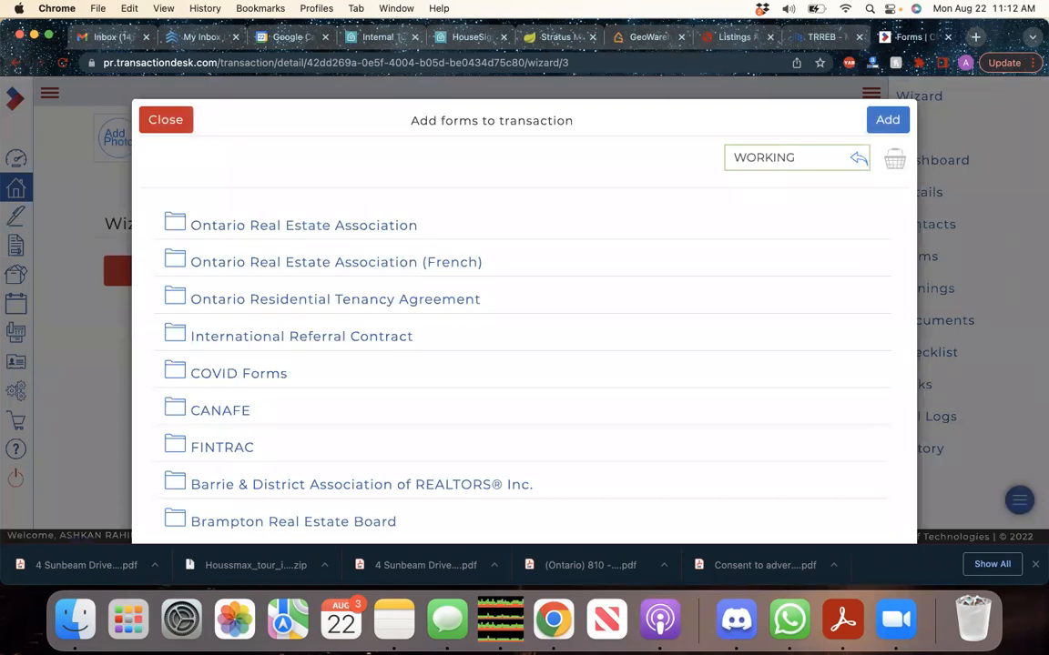
{"action": "key", "text": "Return"}
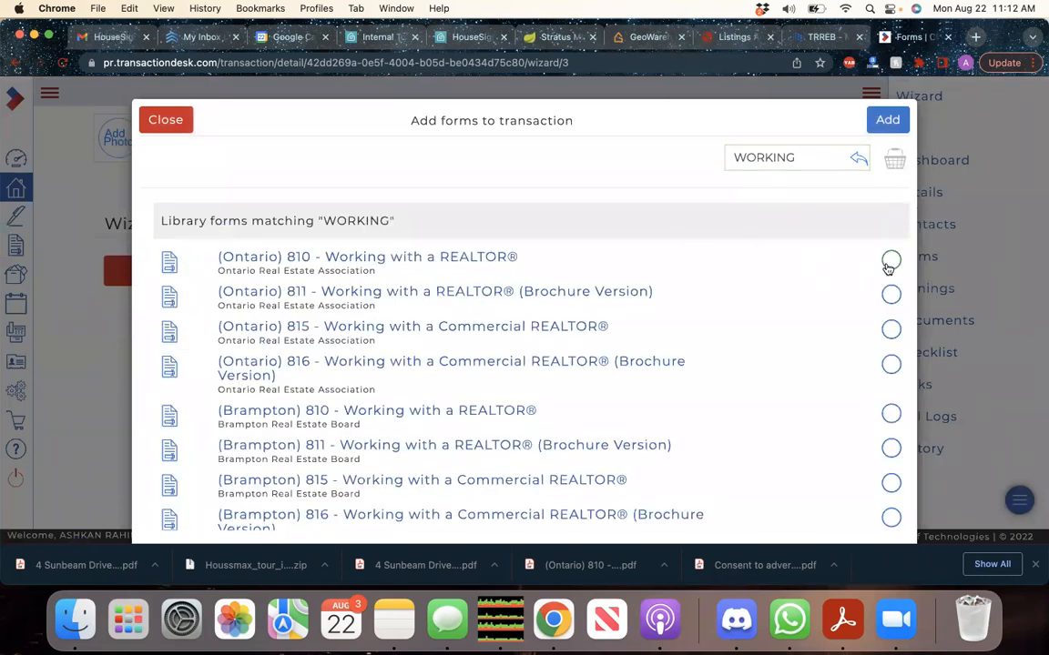
{"action": "left_click", "coordinate": [890, 261]}
{"action": "left_click", "coordinate": [888, 122]}
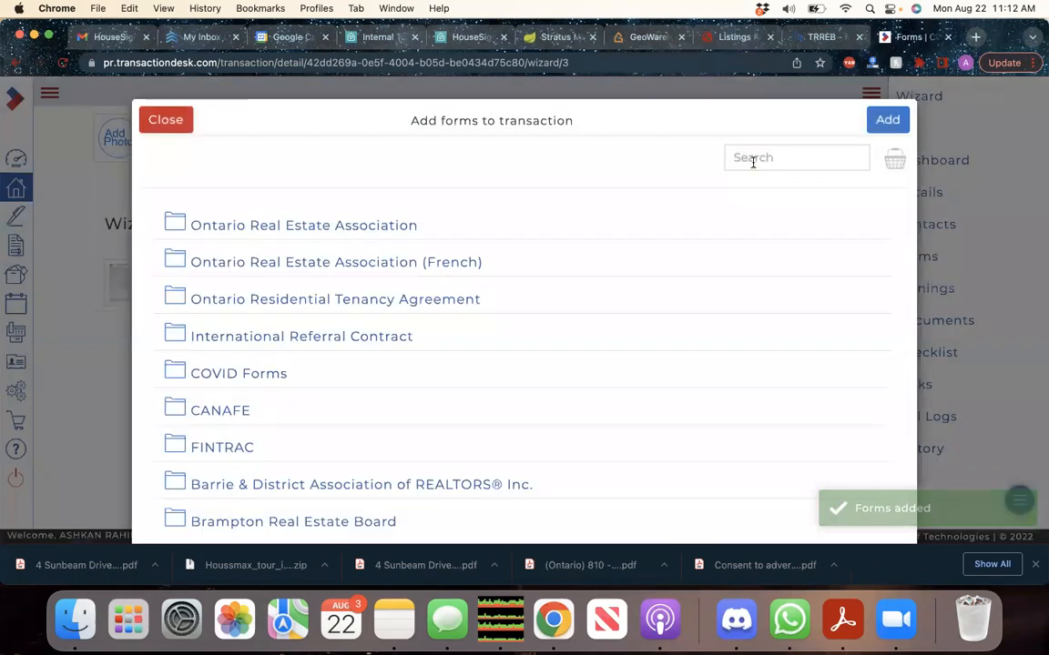
Search for 'LISTING' and add the Ontario 200 Listing Agreement form
{"action": "left_click", "coordinate": [747, 163]}
{"action": "type", "text": "LISTING"}
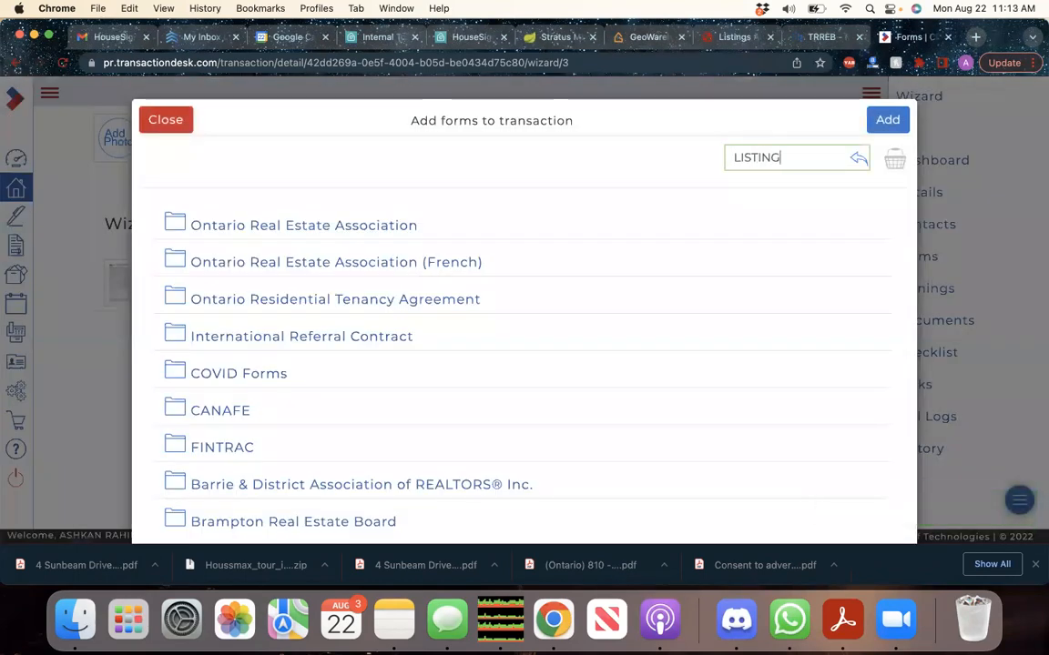
{"action": "key", "text": "Return"}
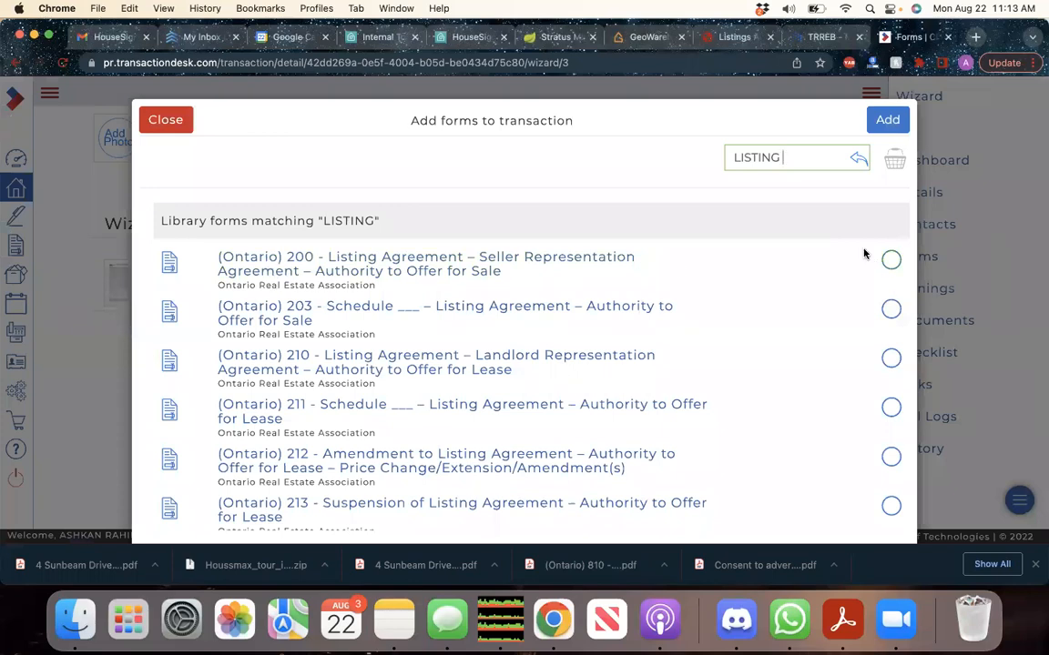
{"action": "left_click", "coordinate": [889, 261]}
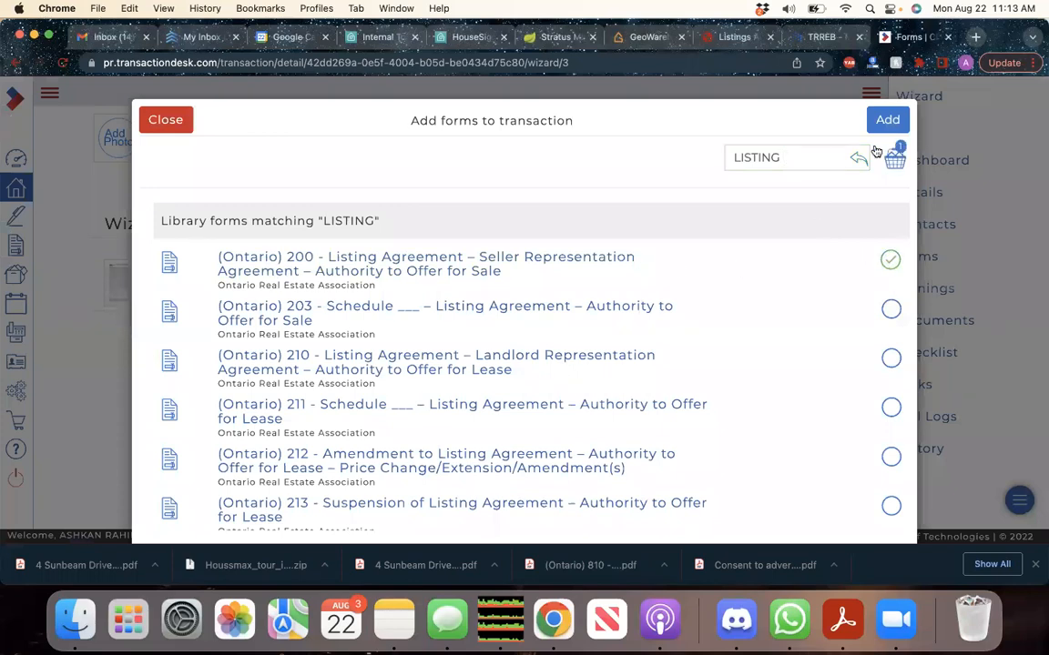
{"action": "left_click", "coordinate": [889, 121]}
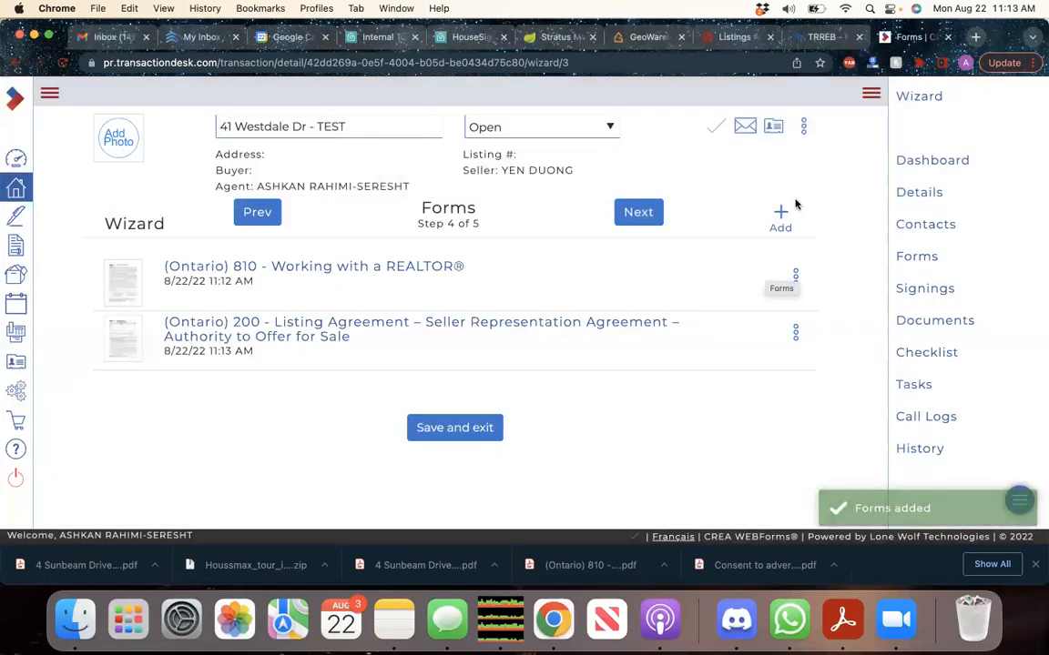
{"action": "left_click", "coordinate": [781, 216]}
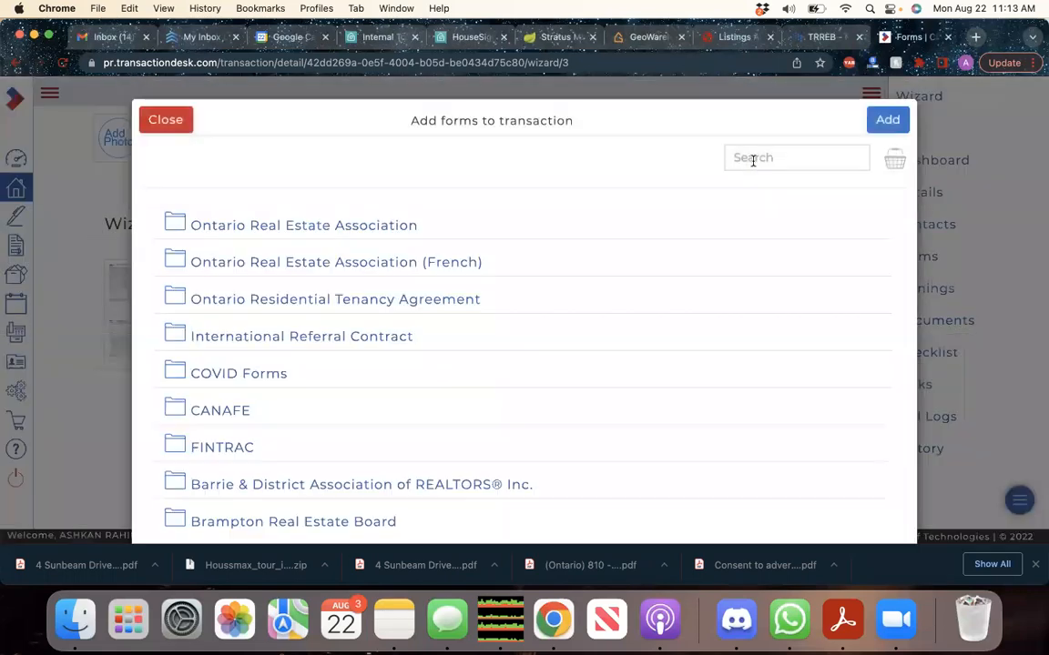
Search the form library for 'MLS DATA' and browse the matching forms
{"action": "left_click", "coordinate": [751, 159]}
{"action": "type", "text": "MLS DATA"}
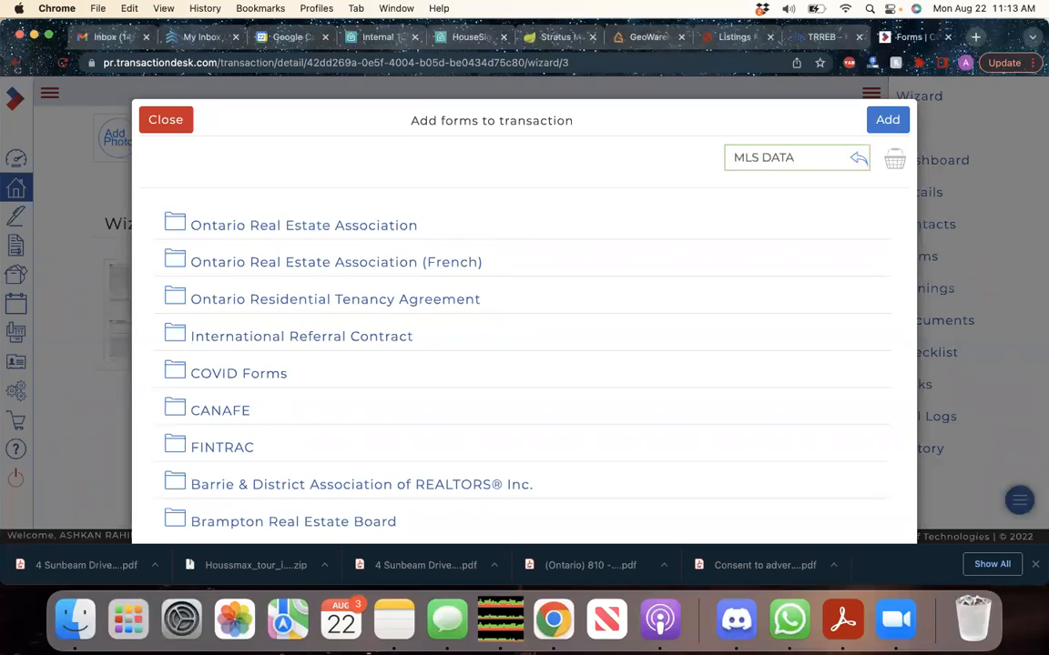
{"action": "scroll", "coordinate": [623, 341], "scroll_direction": "down", "scroll_amount": 5}
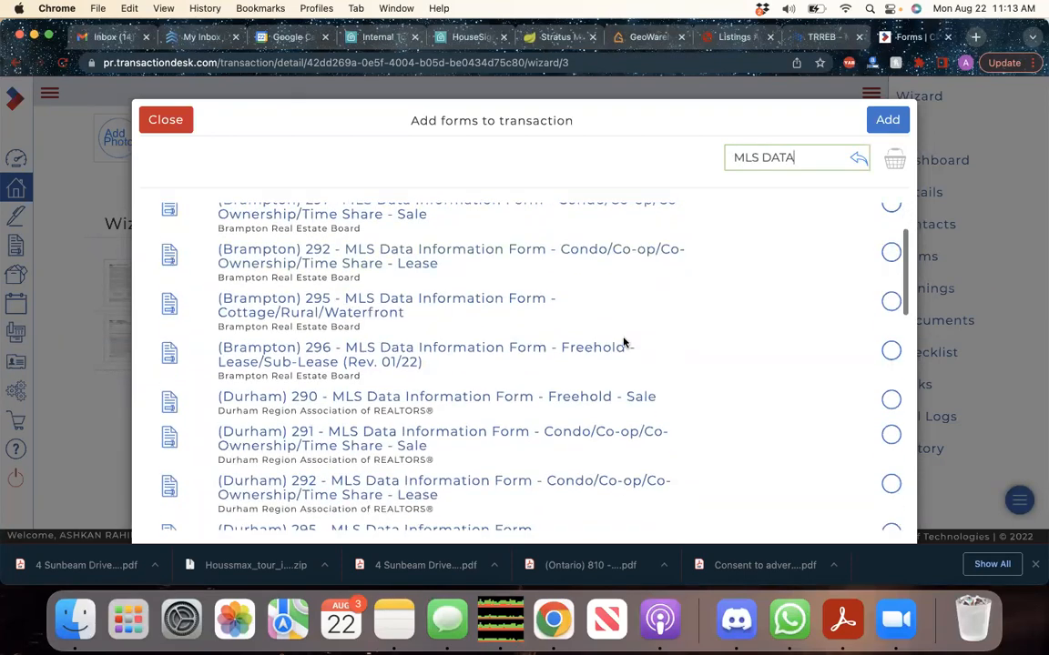
{"action": "scroll", "coordinate": [623, 341], "scroll_direction": "down", "scroll_amount": 7}
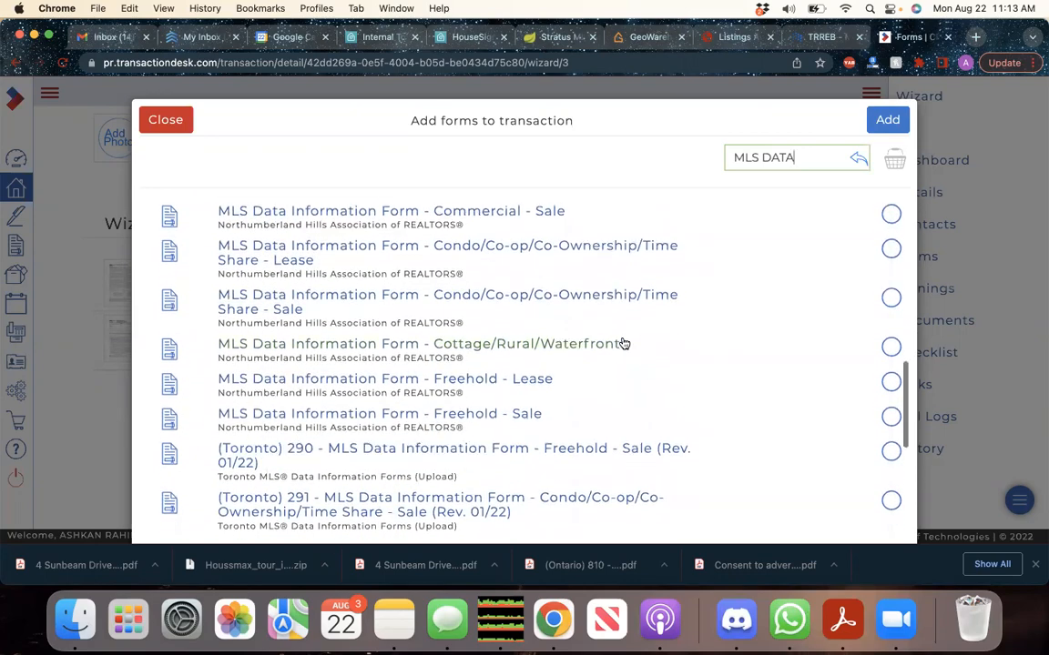
{"action": "scroll", "coordinate": [623, 344], "scroll_direction": "down", "scroll_amount": 2}
{"action": "scroll", "coordinate": [622, 344], "scroll_direction": "down", "scroll_amount": 5}
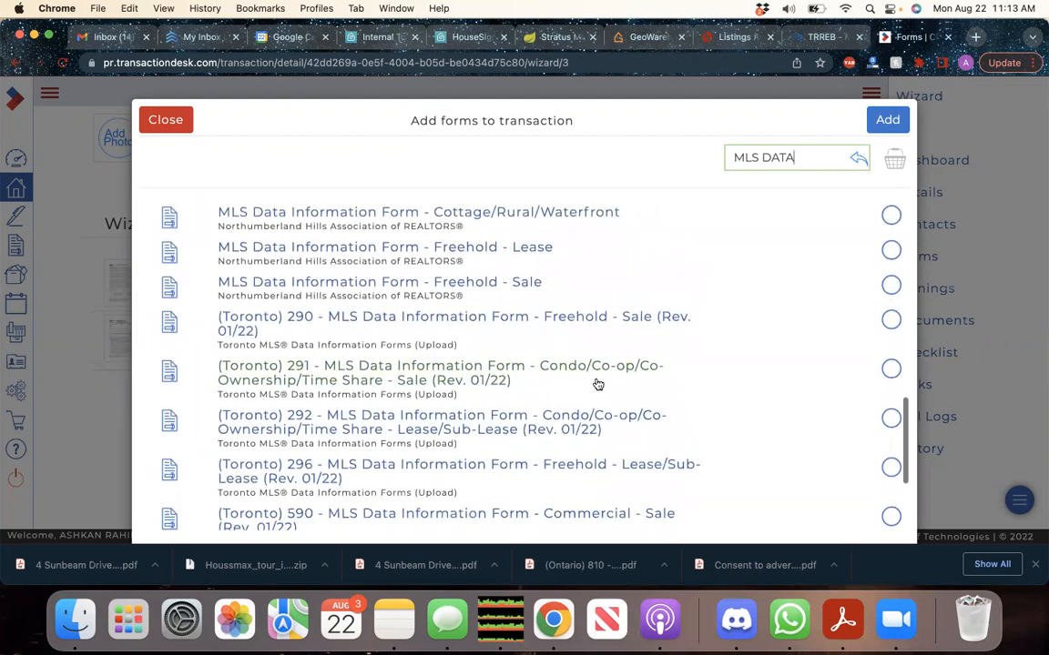
{"action": "scroll", "coordinate": [597, 382], "scroll_direction": "down", "scroll_amount": 1}
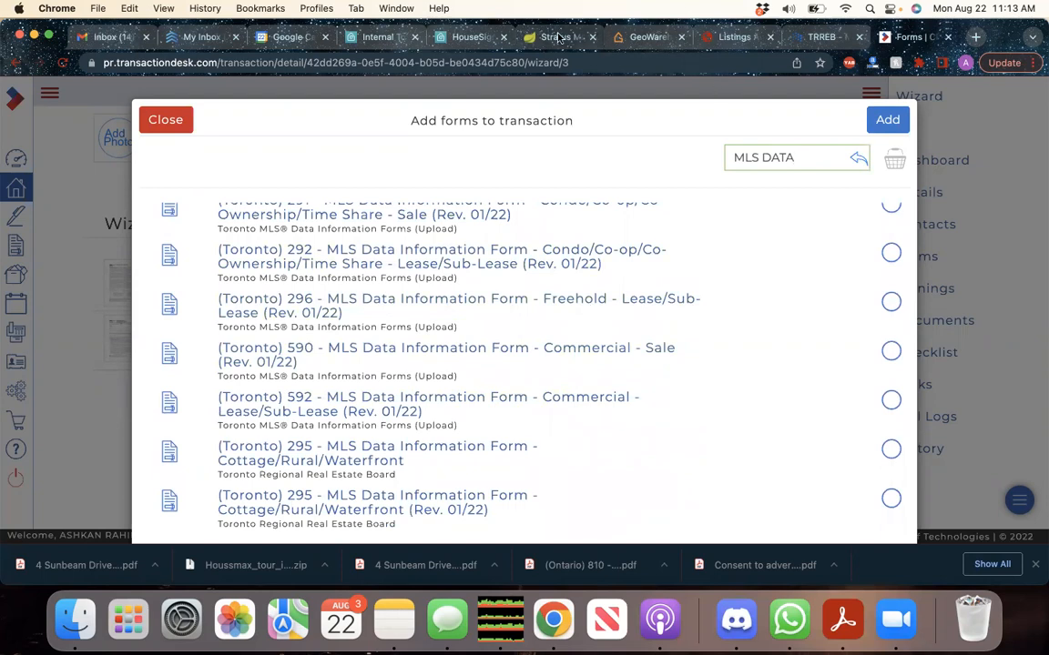
{"action": "left_click", "coordinate": [559, 37]}
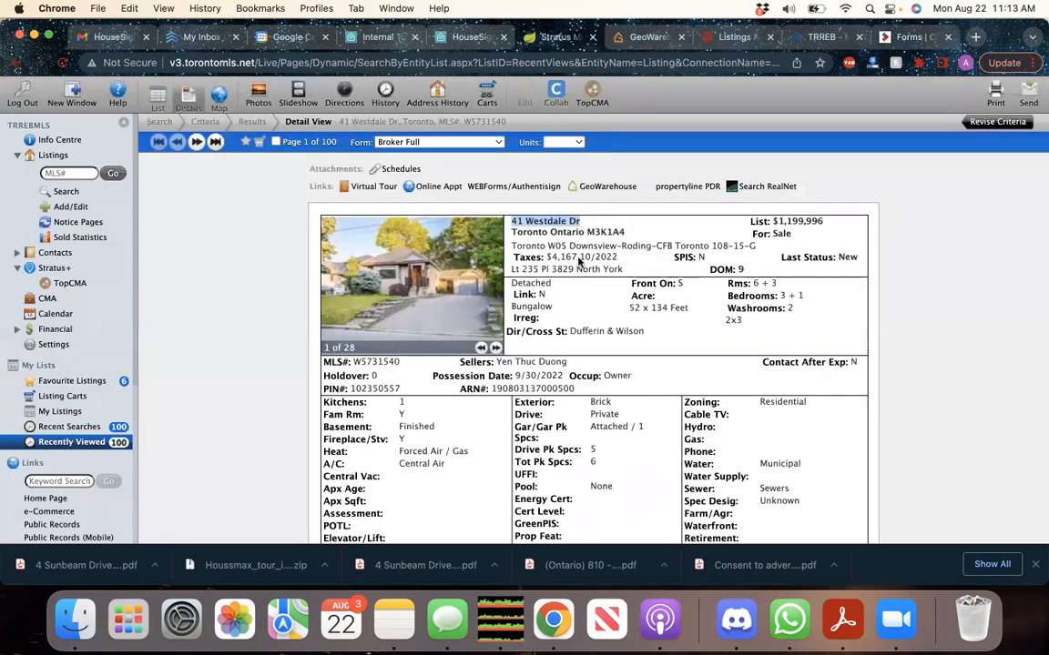
{"action": "left_click", "coordinate": [914, 37]}
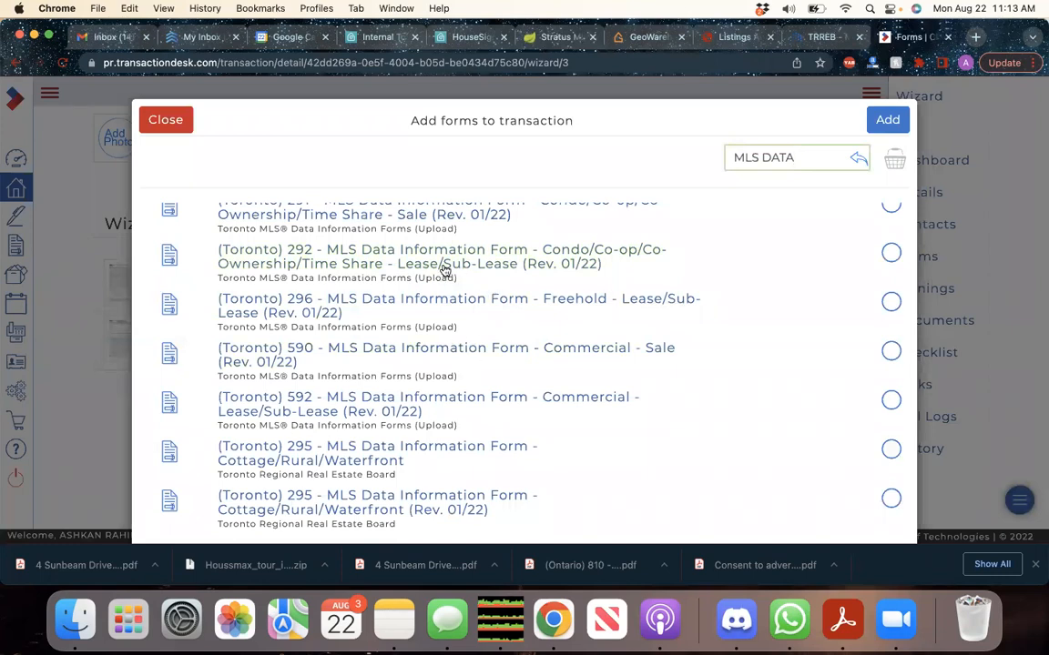
Add the (Toronto) 290 MLS Data Information Form - Freehold - Sale to the transaction
{"action": "scroll", "coordinate": [444, 273], "scroll_direction": "up", "scroll_amount": 1}
{"action": "scroll", "coordinate": [452, 386], "scroll_direction": "down", "scroll_amount": 1}
{"action": "scroll", "coordinate": [452, 386], "scroll_direction": "up", "scroll_amount": 3}
{"action": "scroll", "coordinate": [453, 386], "scroll_direction": "up", "scroll_amount": 1}
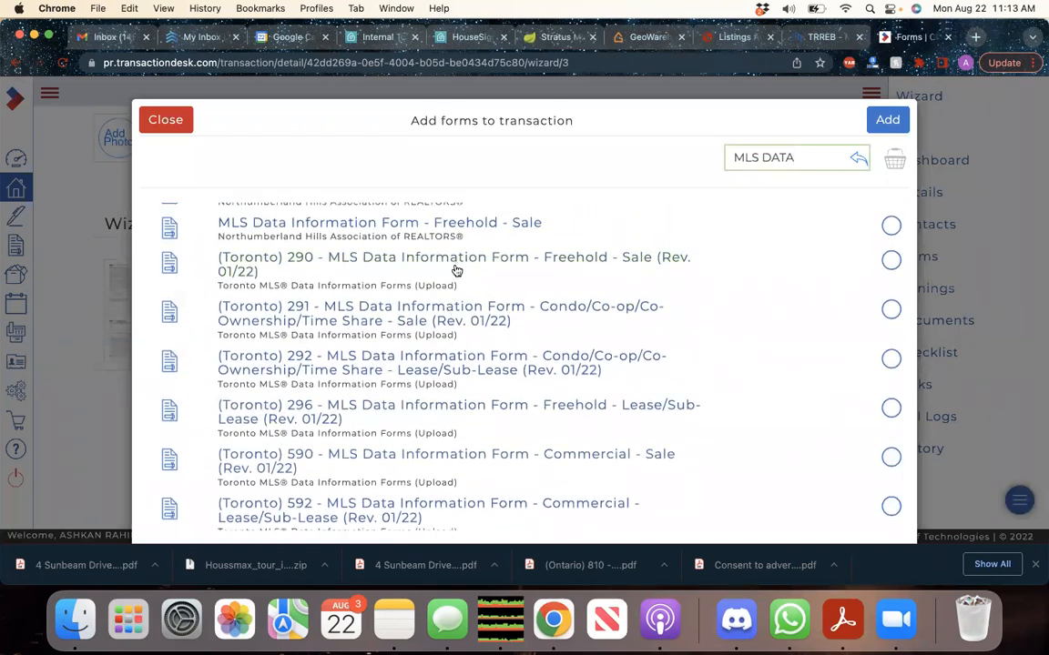
{"action": "left_click", "coordinate": [578, 260]}
{"action": "left_click", "coordinate": [888, 123]}
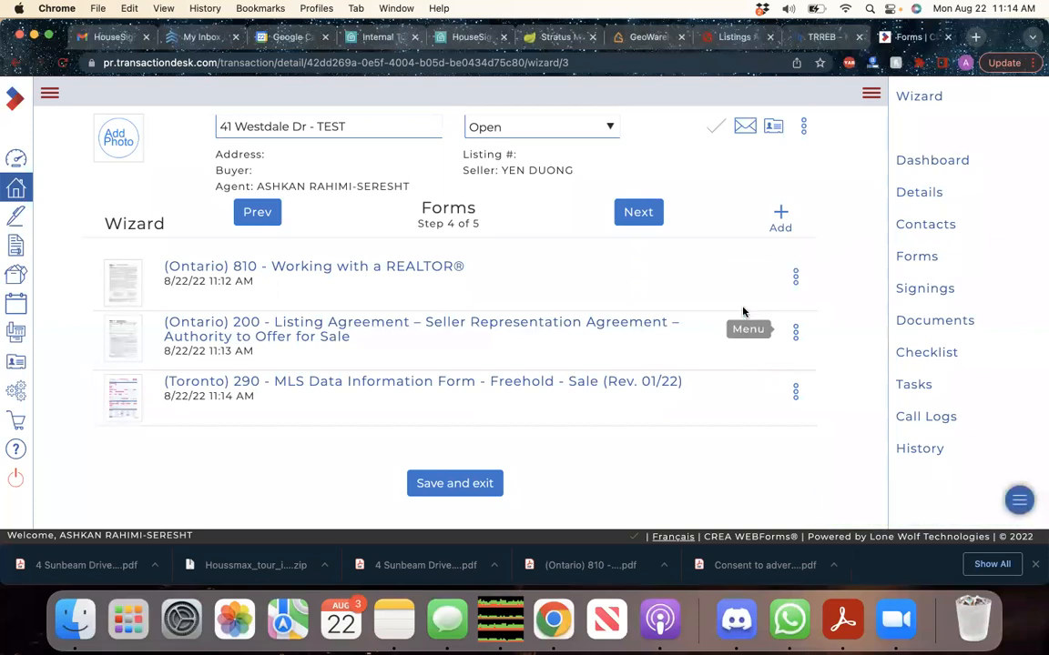
{"action": "left_click", "coordinate": [767, 223]}
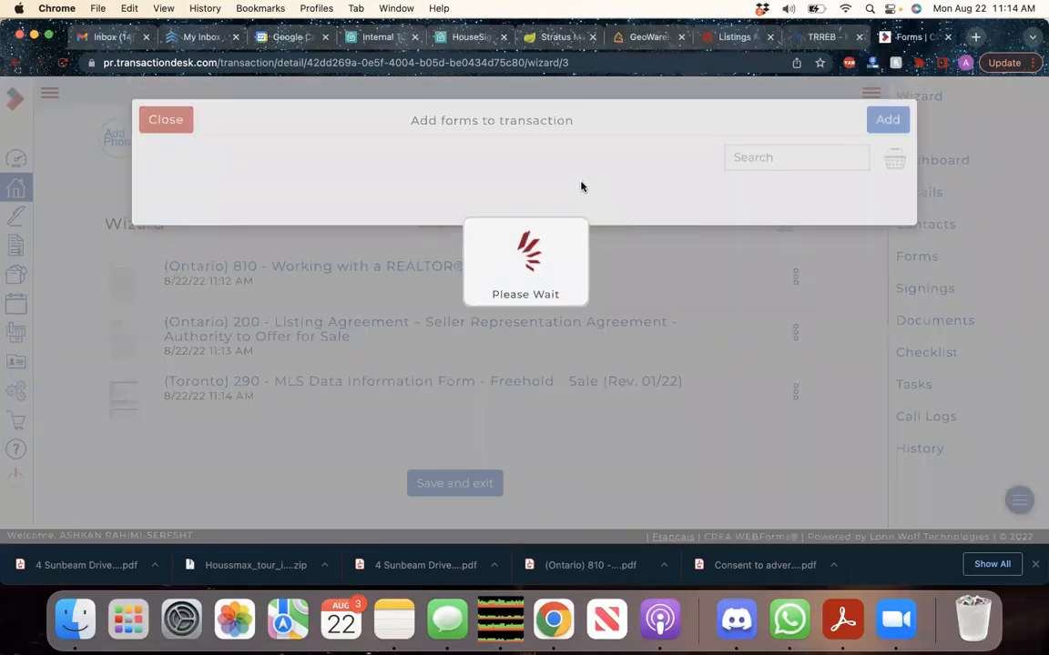
{"action": "left_click", "coordinate": [755, 157]}
{"action": "type", "text": "S"}
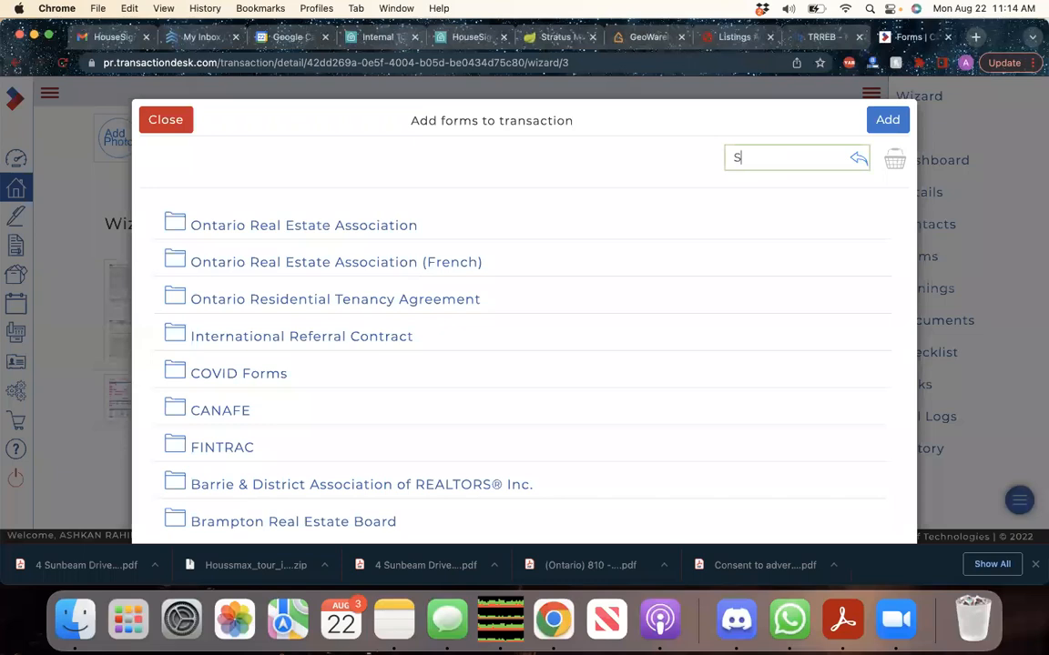
{"action": "type", "text": "ELLERS DIRECTION"}
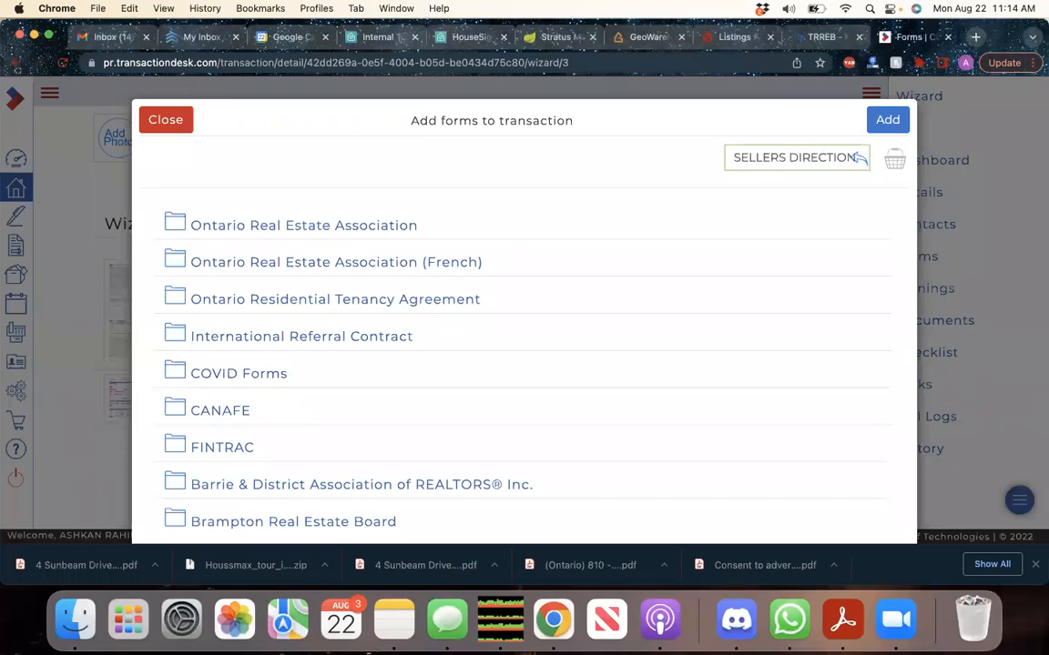
{"action": "key", "text": "Return"}
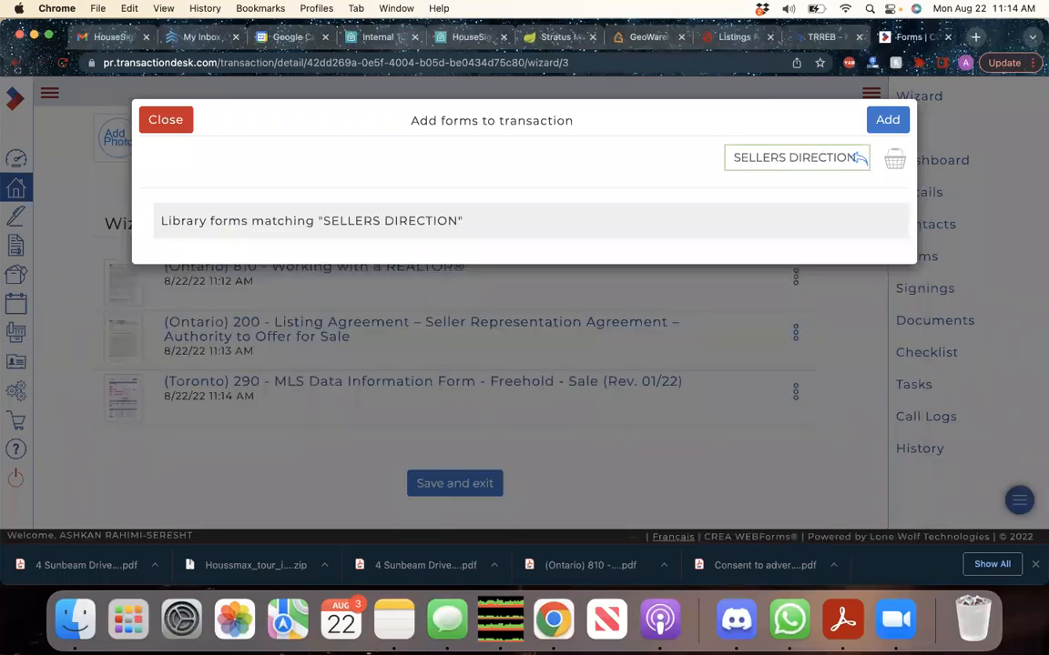
{"action": "key", "text": "Return"}
{"action": "key", "text": "BackSpace"}
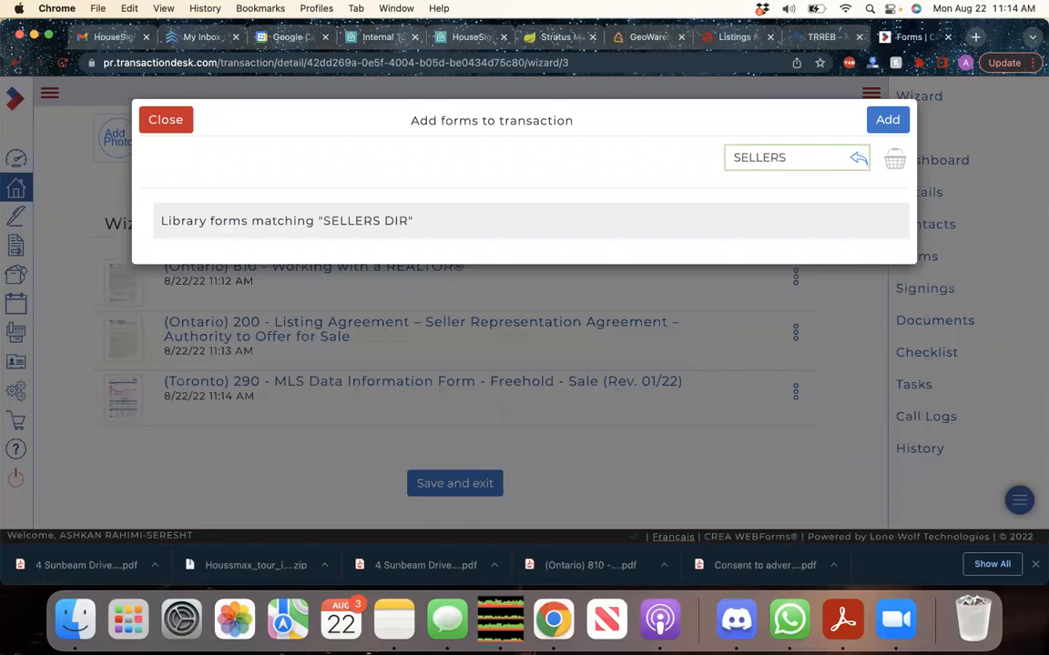
{"action": "key", "text": "Return"}
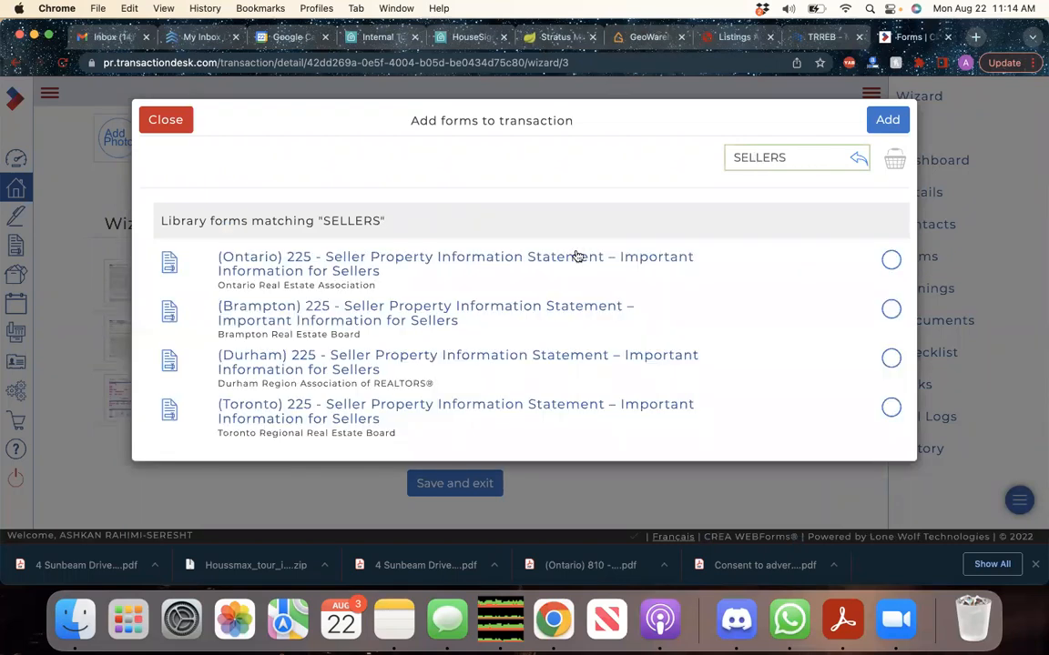
{"action": "key", "text": "BackSpace"}
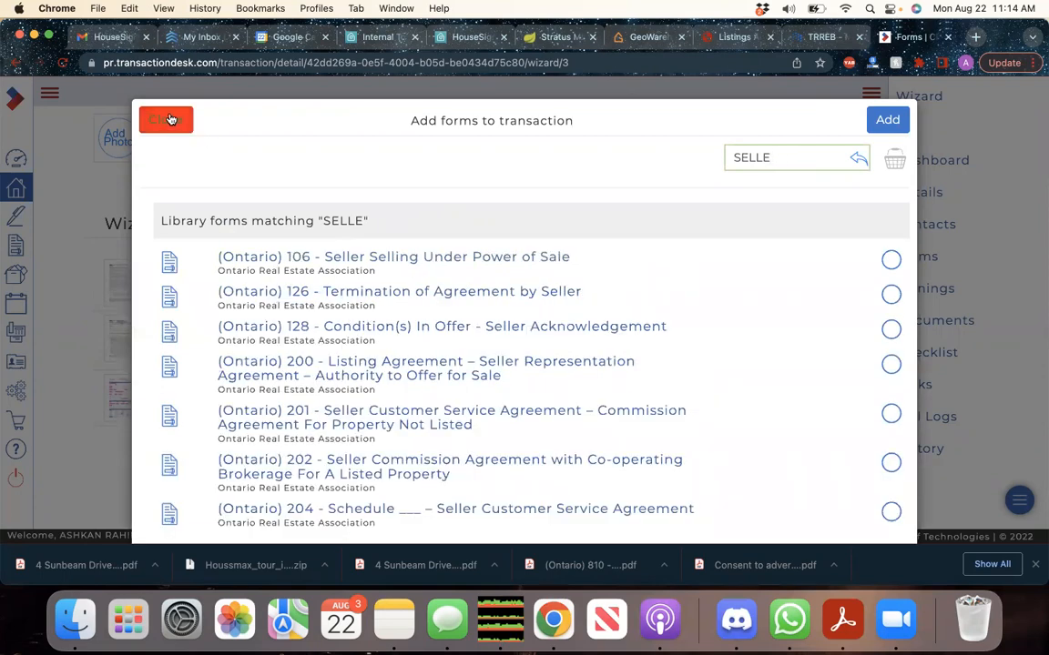
{"action": "left_click", "coordinate": [167, 119]}
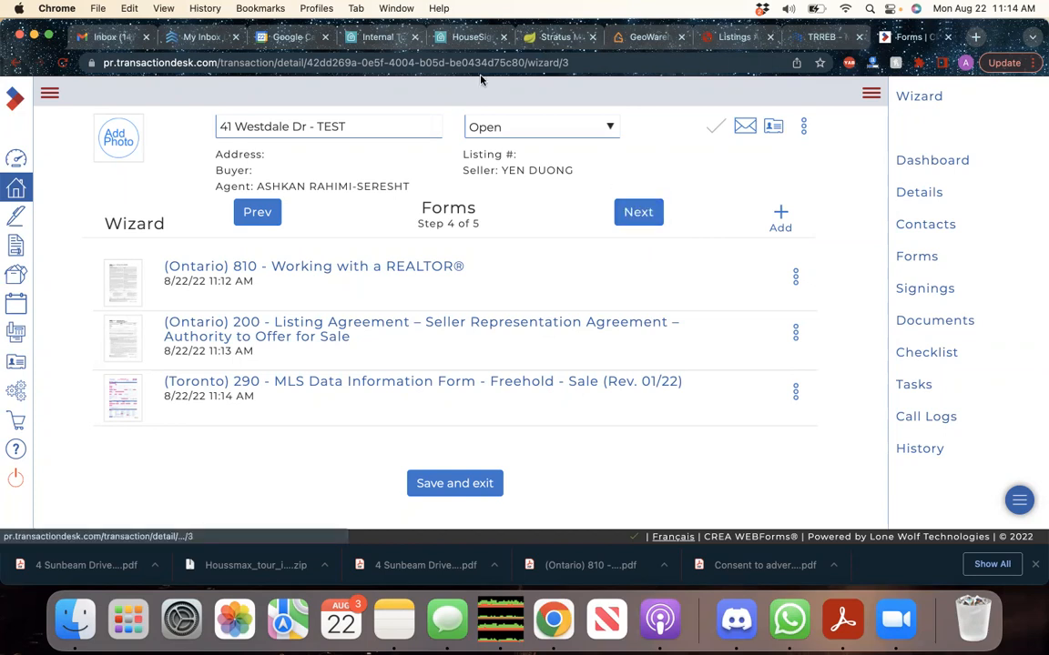
Go to the Schedule B and deposit form resources in the HouseSigma Agent Toolkit
{"action": "left_click", "coordinate": [391, 38]}
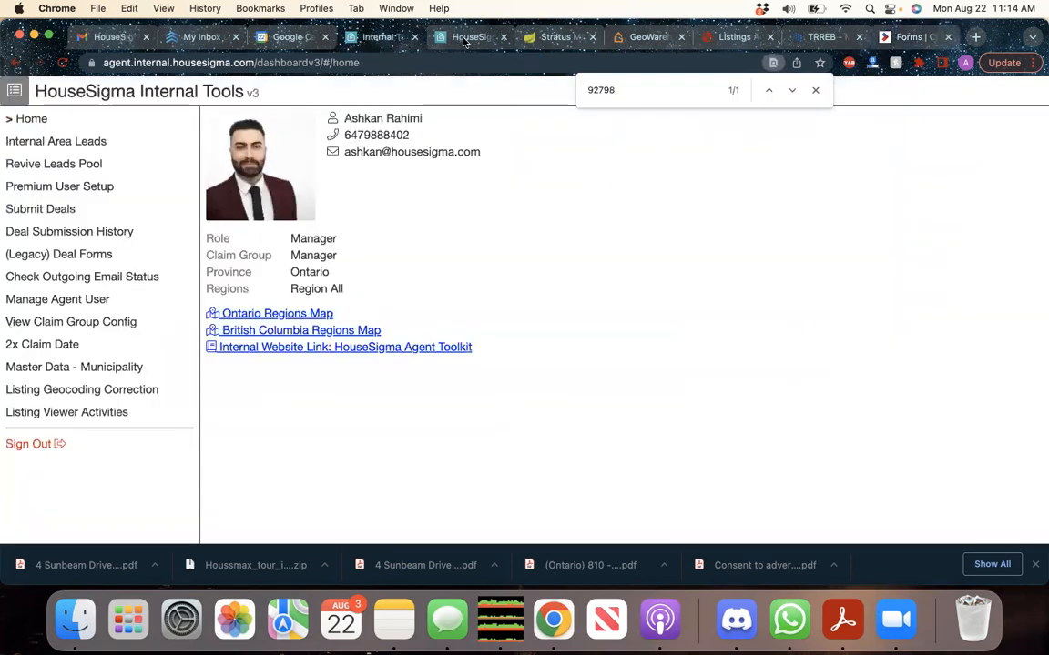
{"action": "left_click", "coordinate": [500, 38]}
{"action": "scroll", "coordinate": [619, 271], "scroll_direction": "up", "scroll_amount": 2}
{"action": "left_click", "coordinate": [155, 96]}
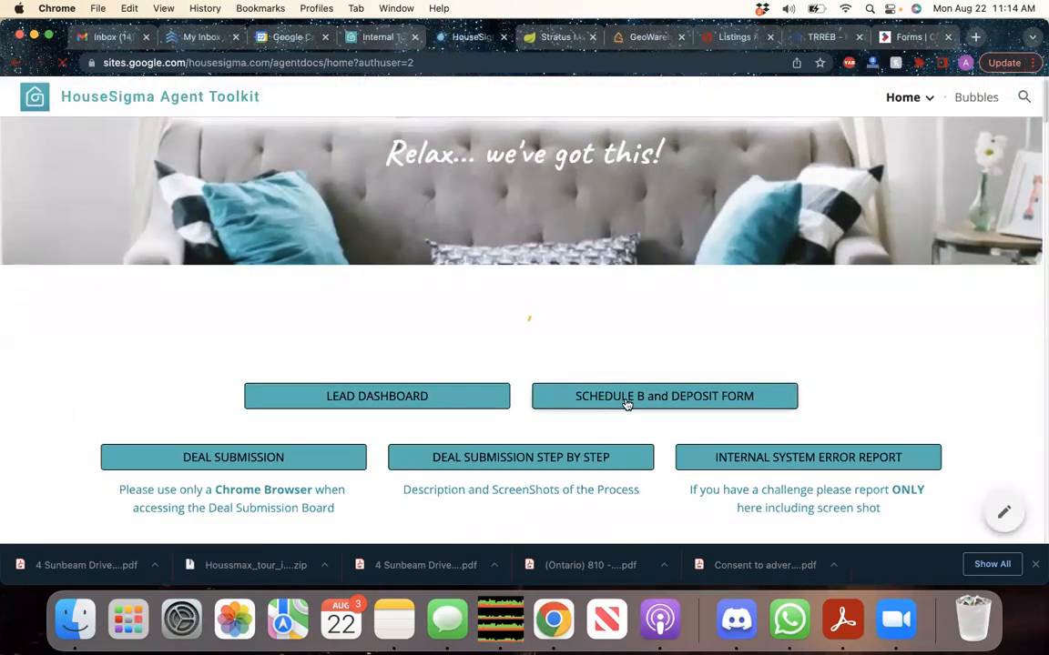
{"action": "left_click", "coordinate": [629, 403]}
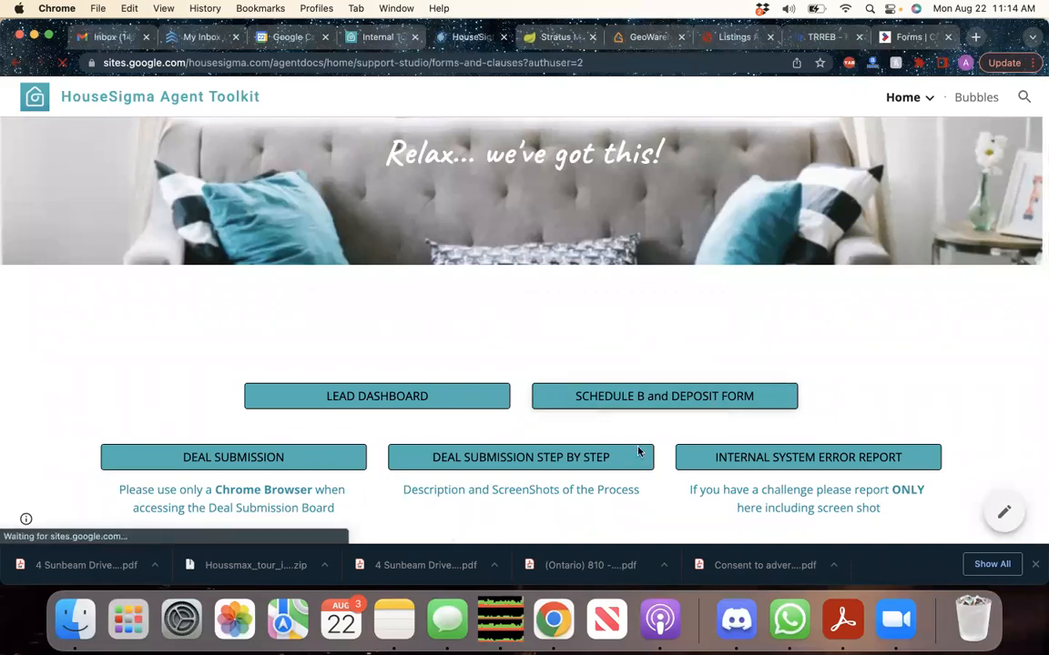
{"action": "scroll", "coordinate": [638, 450], "scroll_direction": "down", "scroll_amount": 10}
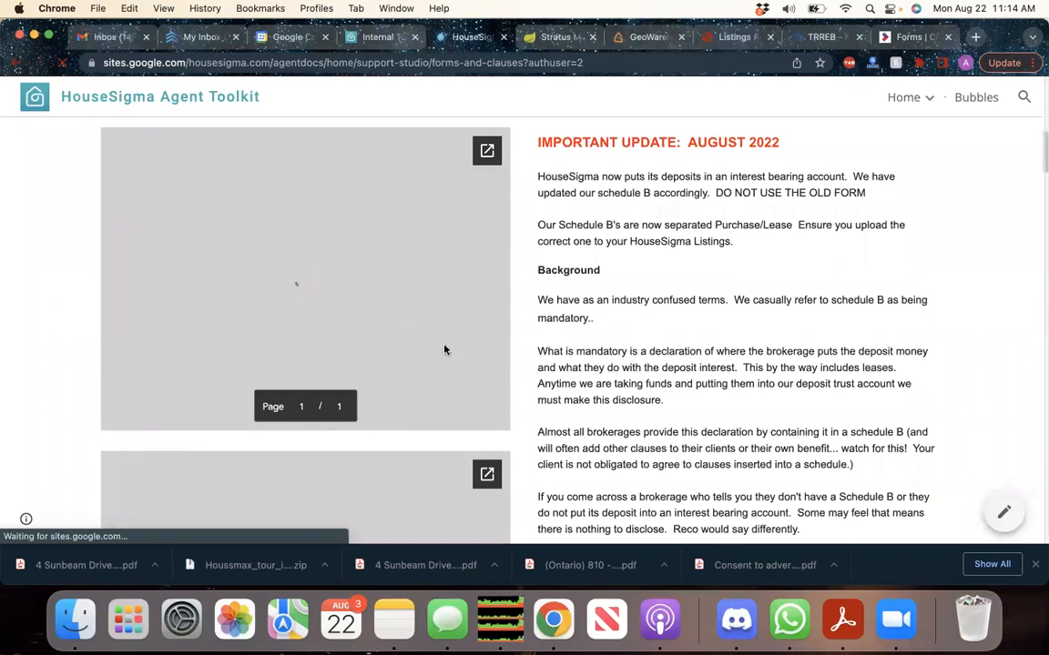
{"action": "scroll", "coordinate": [446, 311], "scroll_direction": "down", "scroll_amount": 1}
{"action": "scroll", "coordinate": [446, 312], "scroll_direction": "up", "scroll_amount": 1}
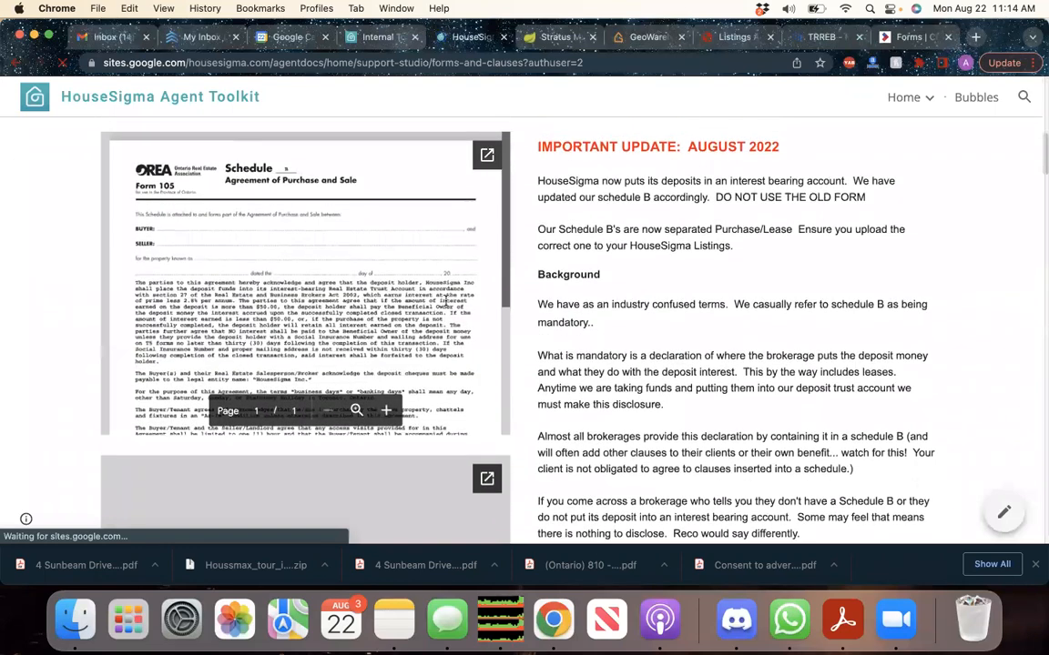
Download HS Sched B Sale 2022.pdf from its Google Drive viewer and close the viewer
{"action": "left_click", "coordinate": [486, 156]}
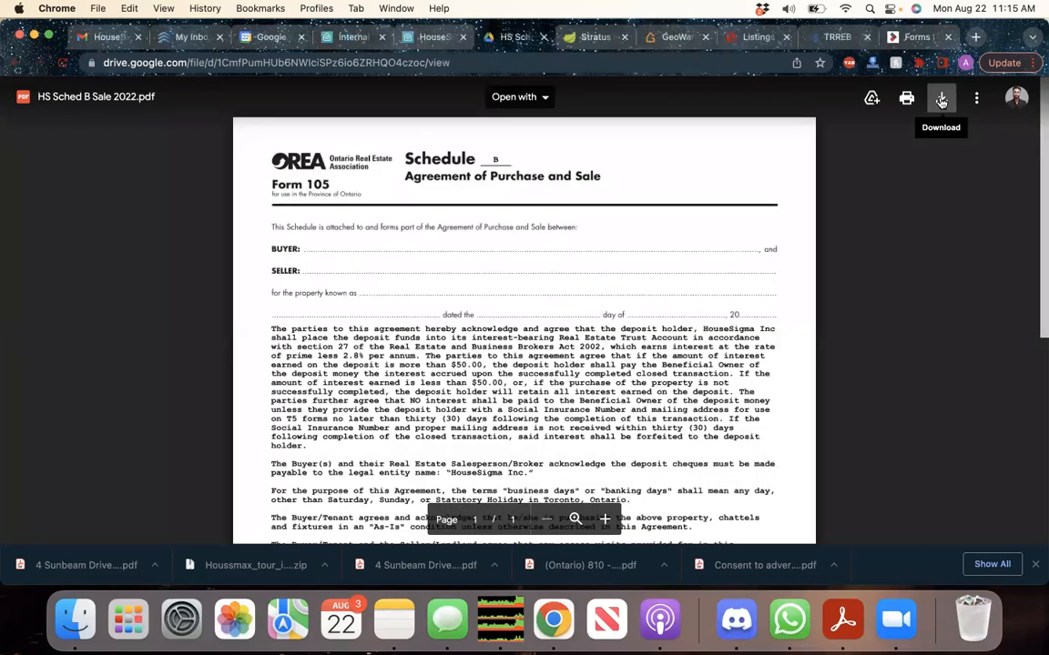
{"action": "left_click", "coordinate": [941, 101]}
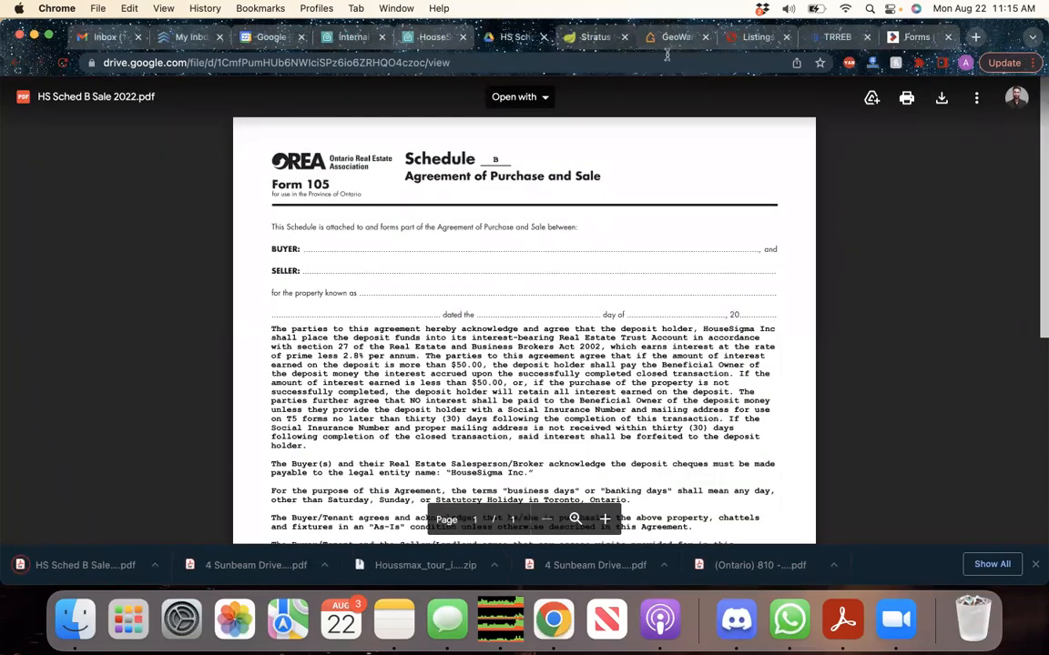
{"action": "left_click", "coordinate": [542, 36]}
{"action": "left_click", "coordinate": [760, 38]}
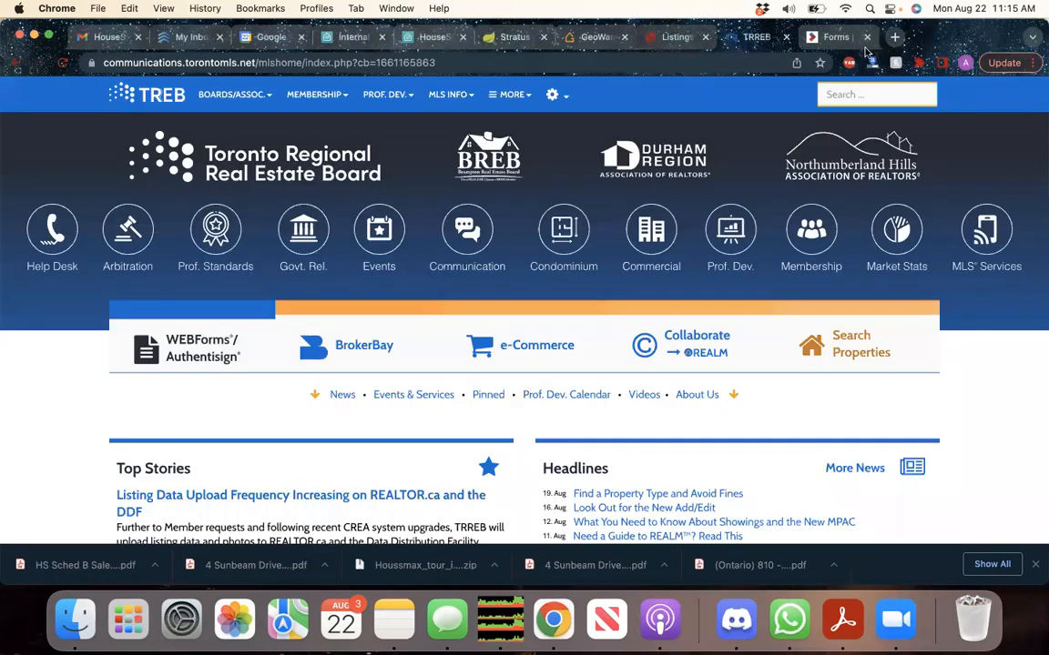
Upload HS Sched B Sale 2022.pdf in the Documents step and finish on the Transaction Dashboard
{"action": "left_click", "coordinate": [836, 37]}
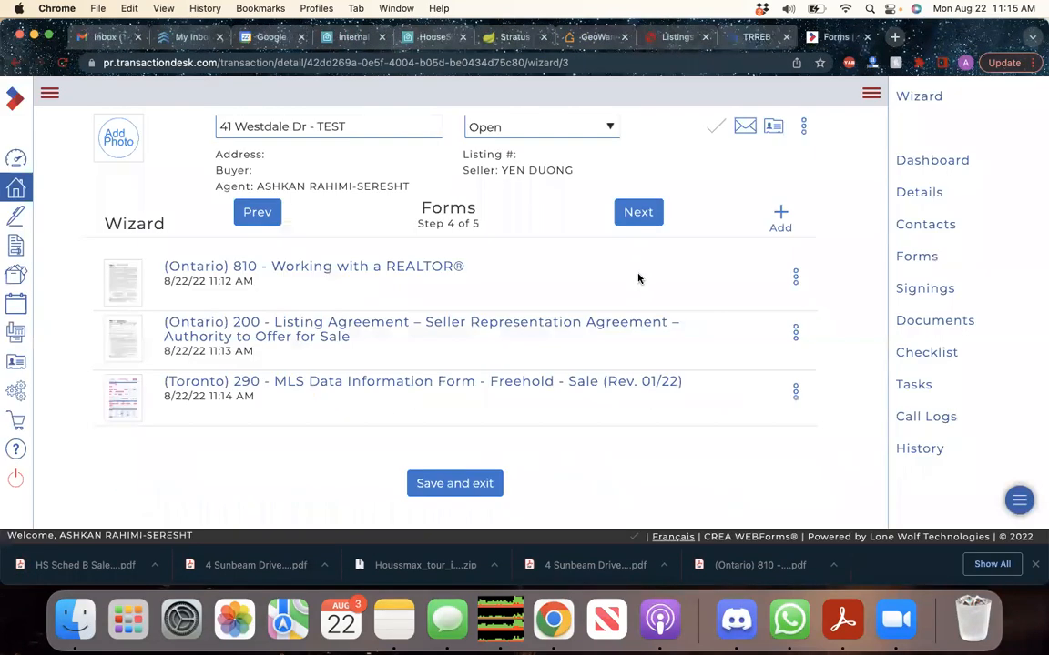
{"action": "left_click", "coordinate": [627, 210]}
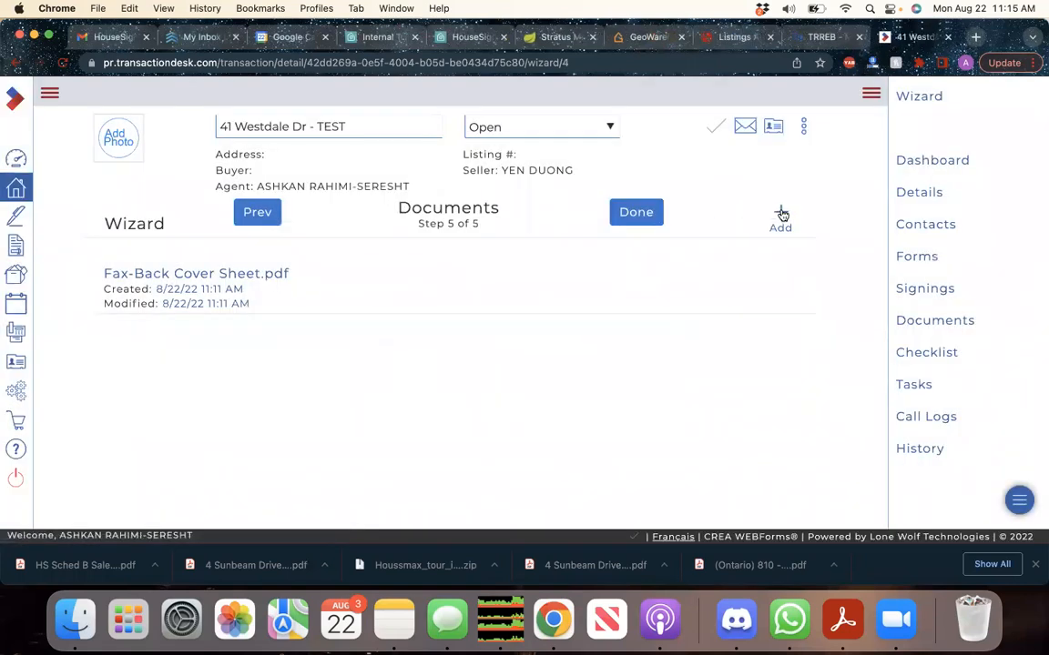
{"action": "left_click", "coordinate": [780, 213]}
{"action": "left_click_drag", "start_coordinate": [85, 564], "coordinate": [493, 224]}
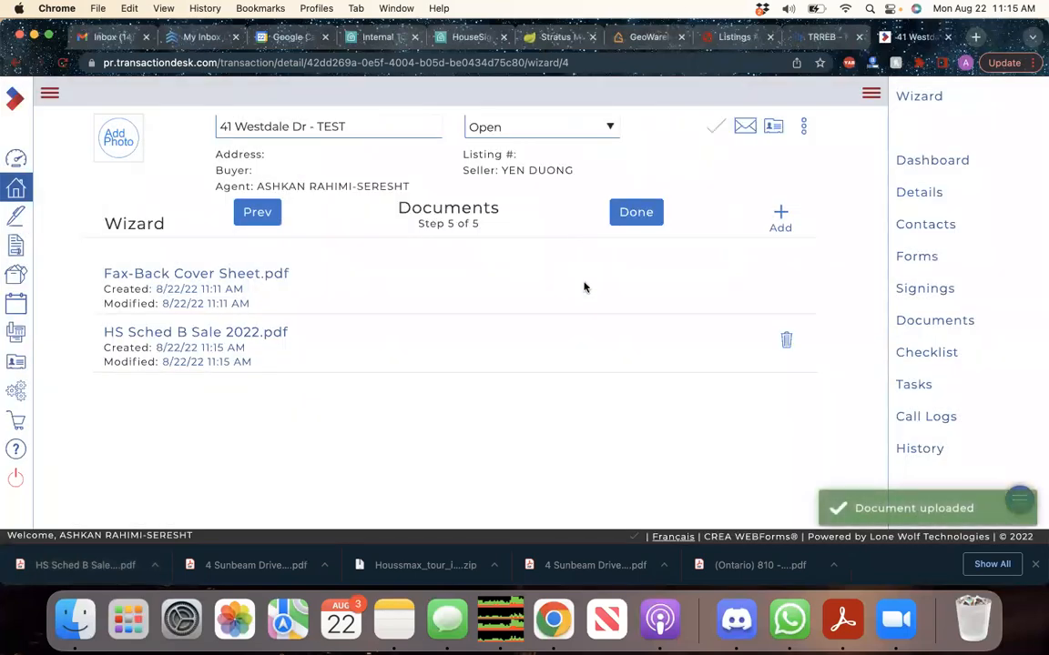
{"action": "left_click", "coordinate": [645, 211]}
{"action": "scroll", "coordinate": [689, 376], "scroll_direction": "down", "scroll_amount": 2}
{"action": "scroll", "coordinate": [690, 378], "scroll_direction": "up", "scroll_amount": 2}
{"action": "scroll", "coordinate": [690, 378], "scroll_direction": "down", "scroll_amount": 1}
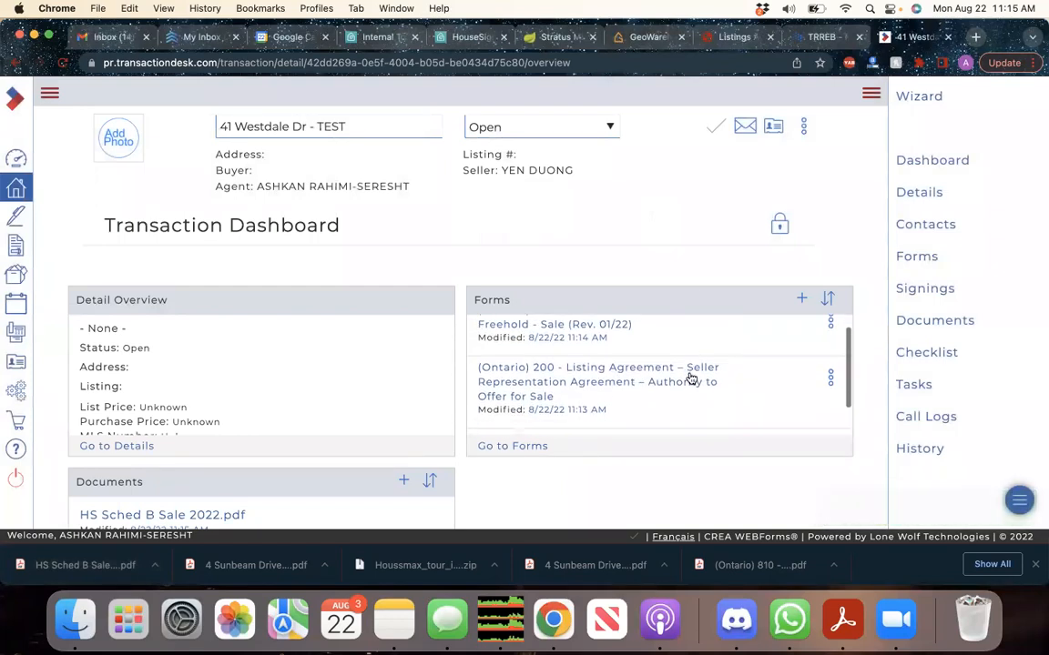
{"action": "scroll", "coordinate": [690, 378], "scroll_direction": "down", "scroll_amount": 1}
Open the Form 200 Listing Agreement and copy the street address from the Stratus listing
{"action": "left_click", "coordinate": [682, 354]}
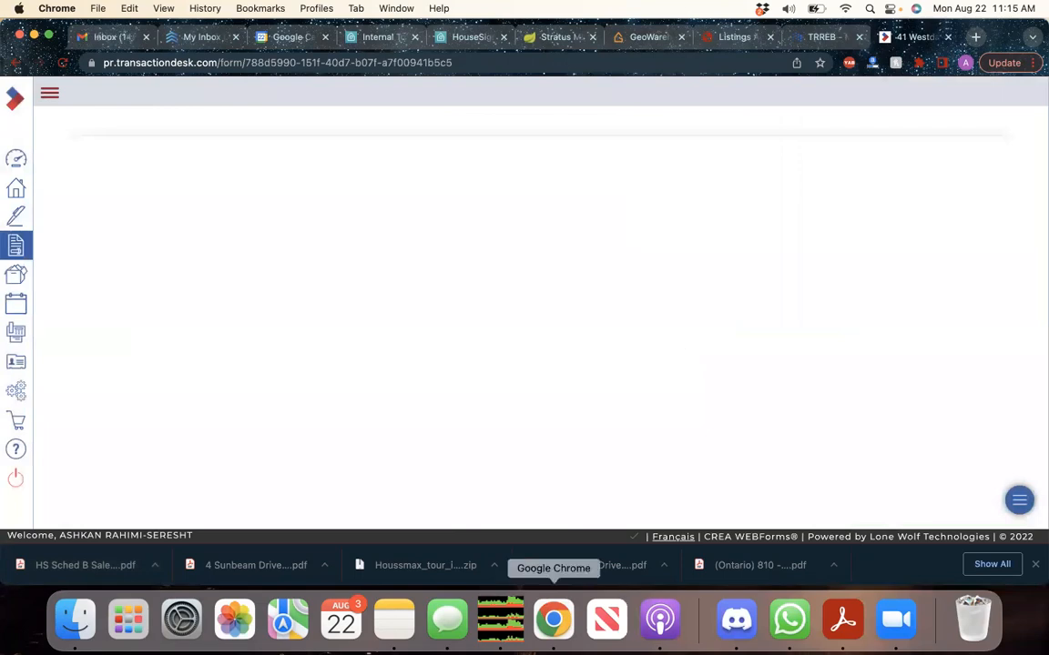
{"action": "key", "text": "XF86AudioRaiseVolume"}
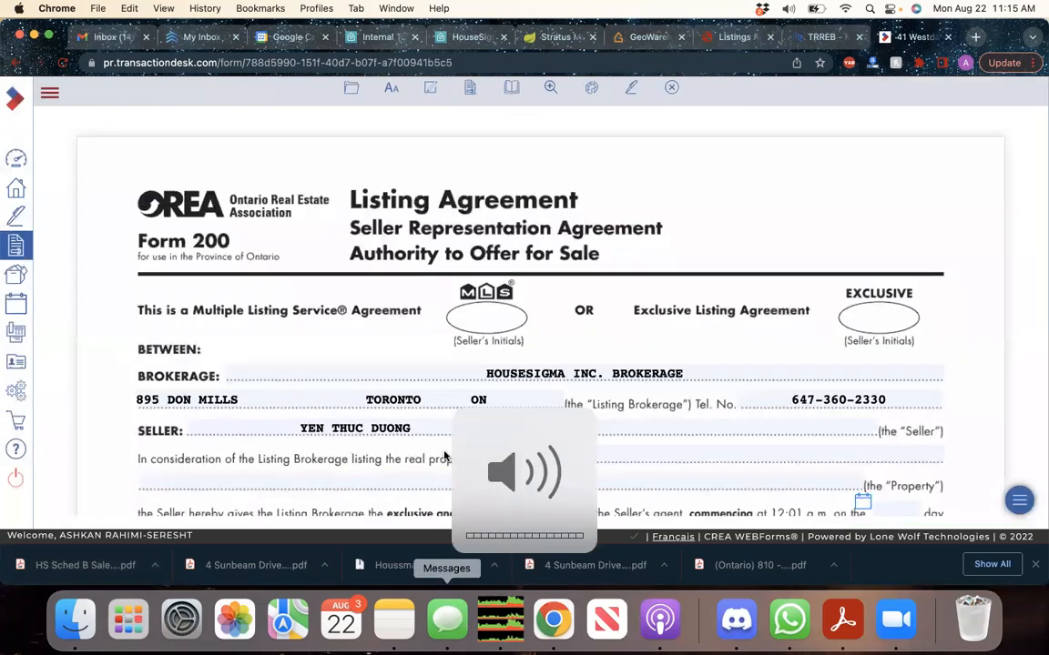
{"action": "scroll", "coordinate": [445, 456], "scroll_direction": "down", "scroll_amount": 3}
{"action": "scroll", "coordinate": [488, 374], "scroll_direction": "down", "scroll_amount": 1}
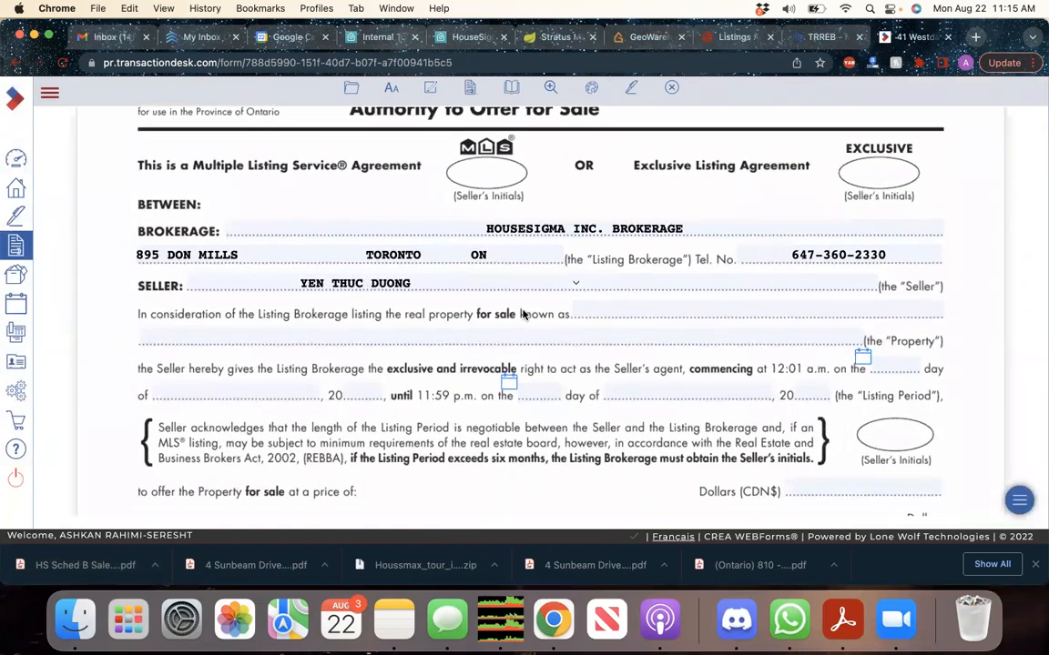
{"action": "scroll", "coordinate": [661, 268], "scroll_direction": "down", "scroll_amount": 1}
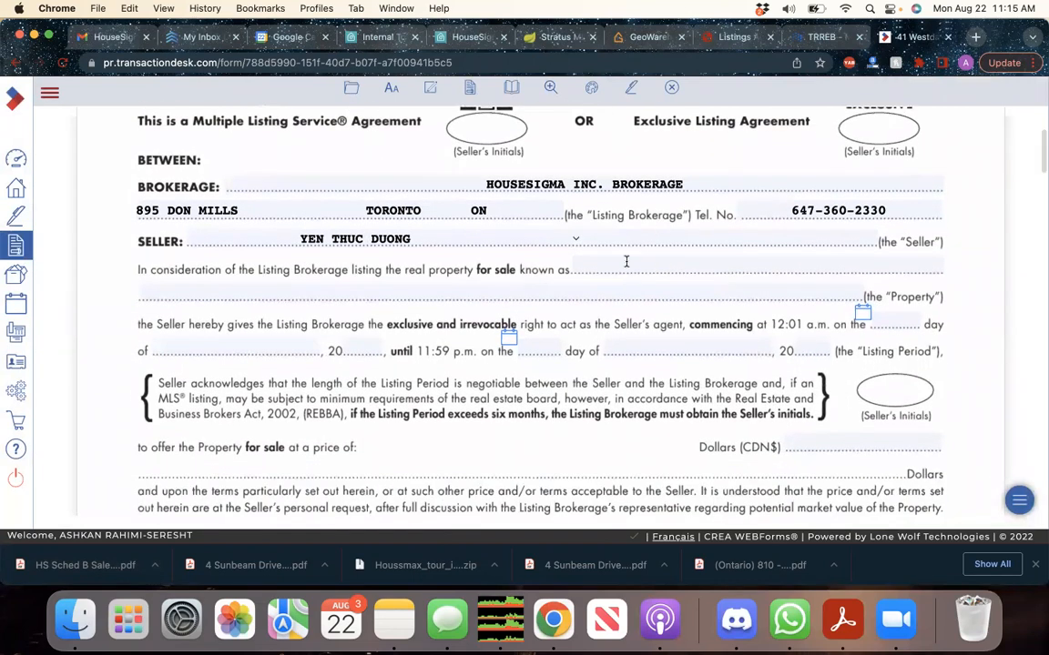
{"action": "left_click", "coordinate": [562, 37]}
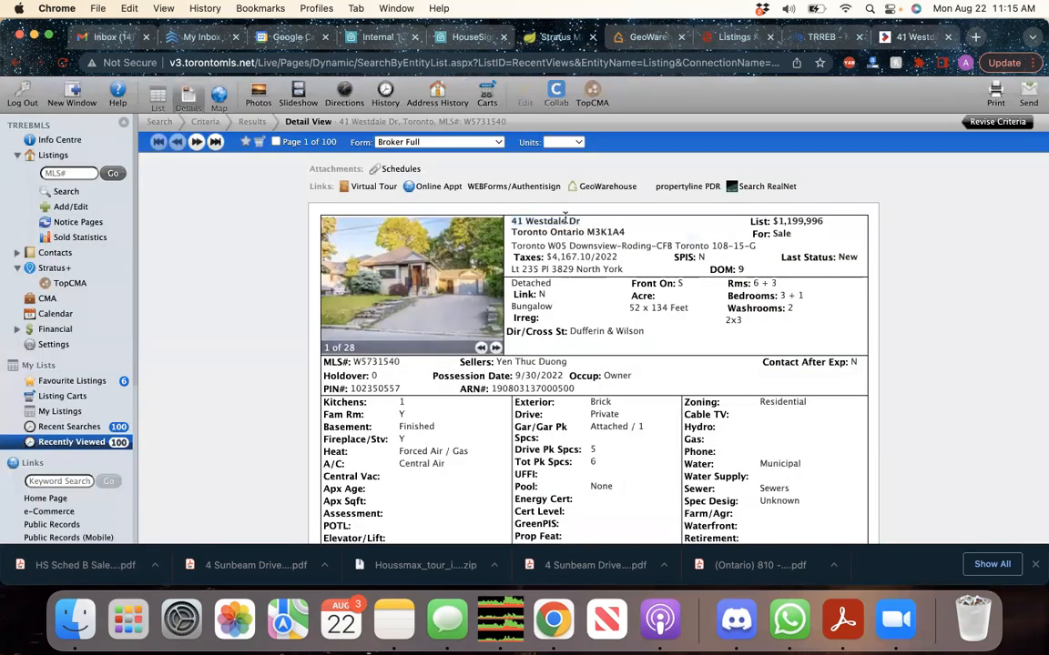
{"action": "key", "text": "super+c"}
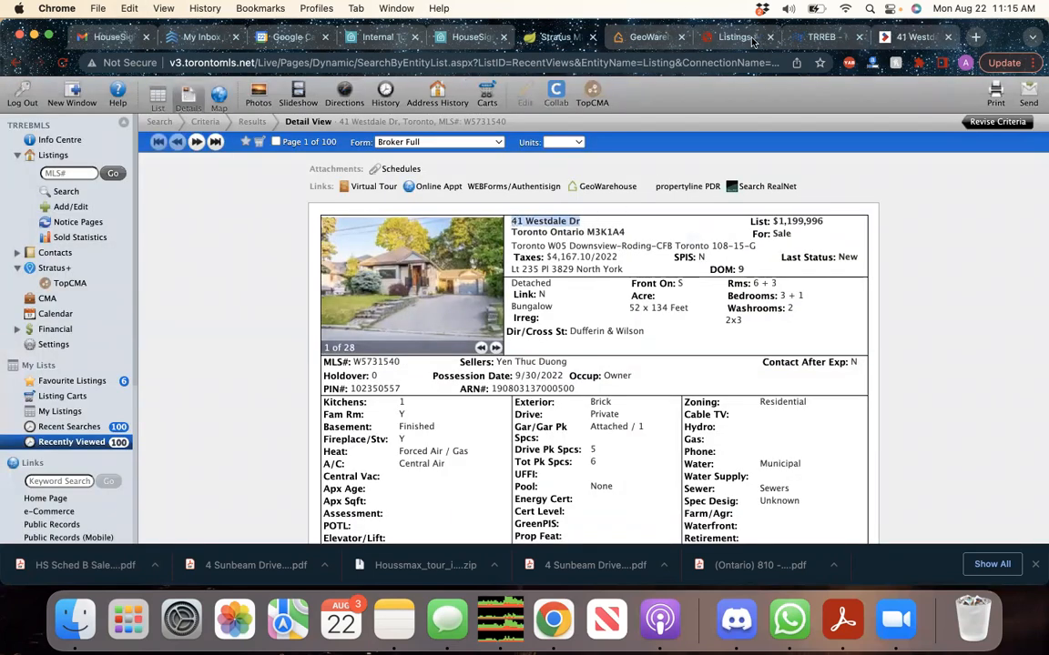
{"action": "left_click", "coordinate": [910, 37]}
{"action": "left_click", "coordinate": [600, 262]}
{"action": "key", "text": "Tab"}
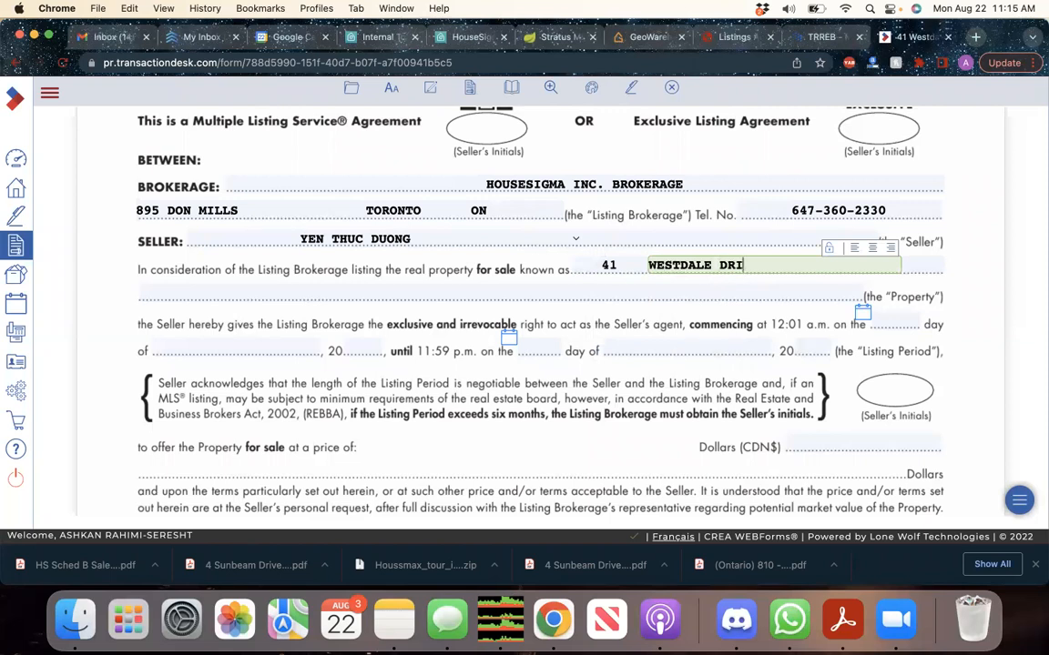
{"action": "key", "text": "Tab"}
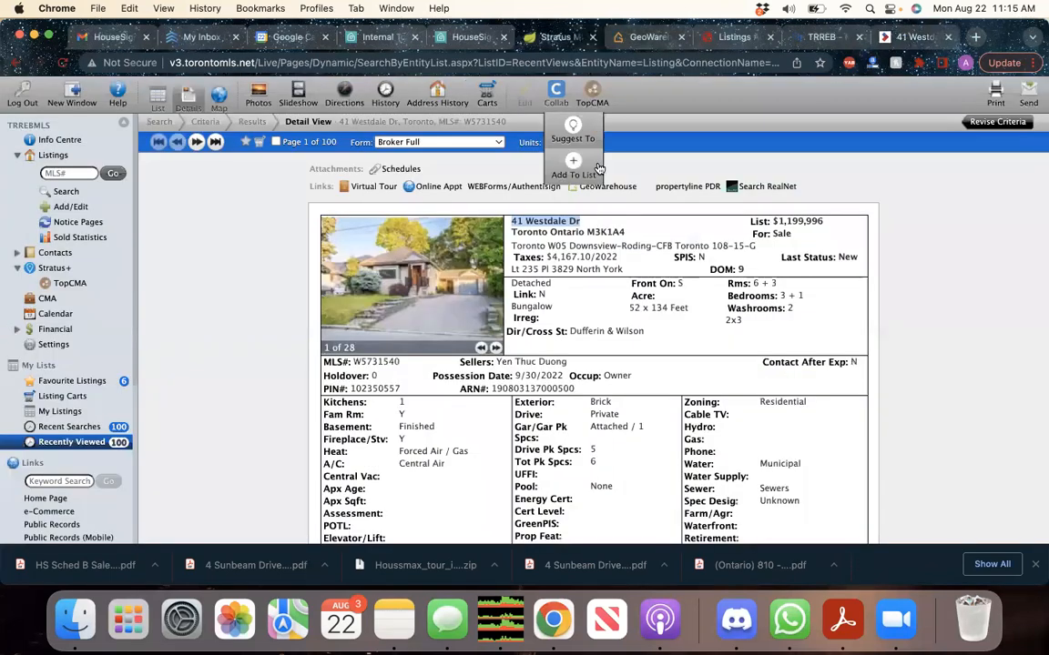
{"action": "left_click", "coordinate": [564, 39]}
{"action": "left_click_drag", "start_coordinate": [626, 232], "coordinate": [586, 232]}
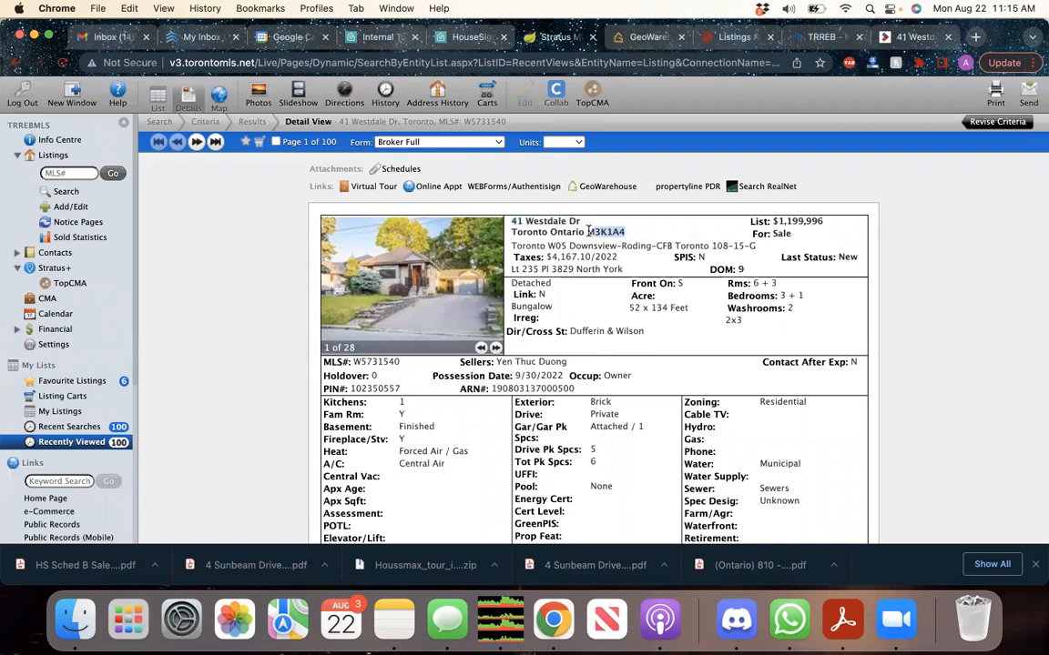
{"action": "left_click", "coordinate": [910, 39]}
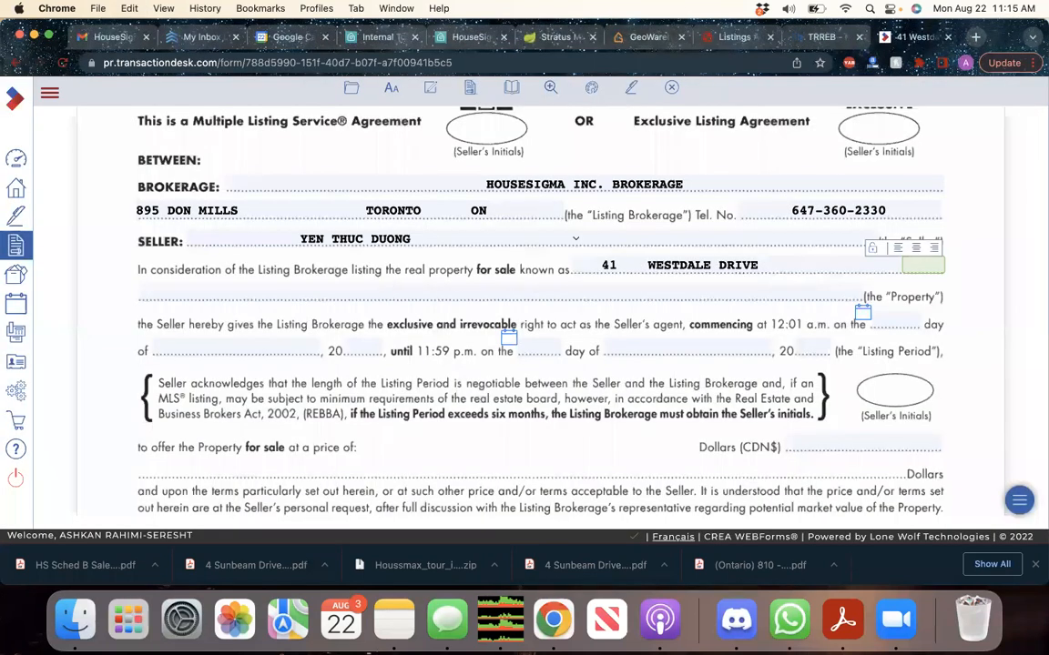
{"action": "key", "text": "Tab"}
{"action": "type", "text": "TORONTO ON."}
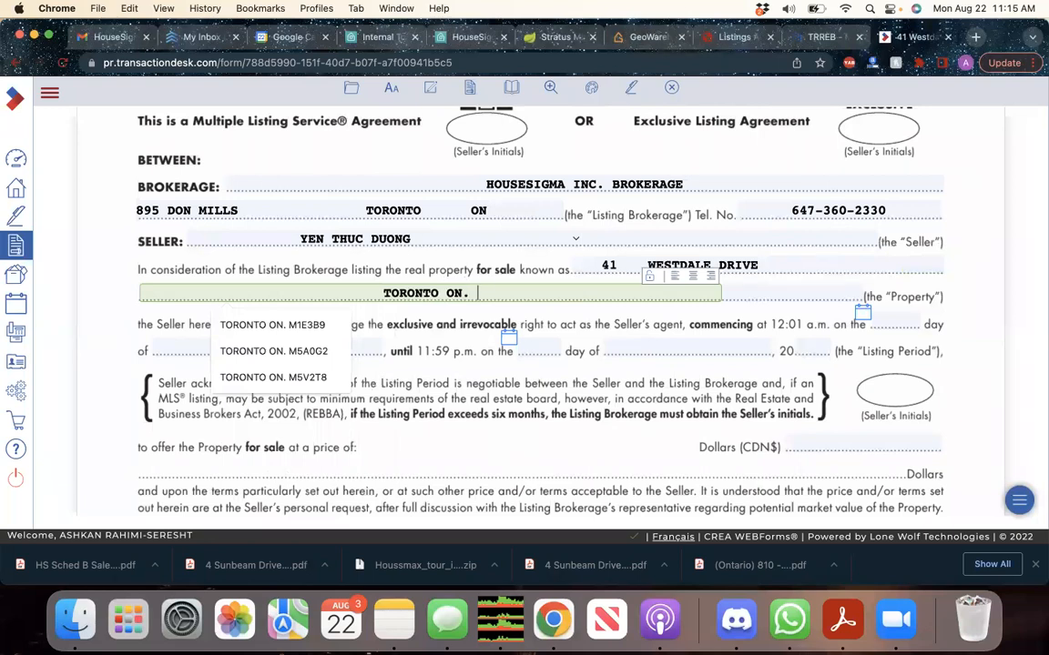
{"action": "key", "text": "super+v"}
{"action": "scroll", "coordinate": [625, 404], "scroll_direction": "down", "scroll_amount": 3}
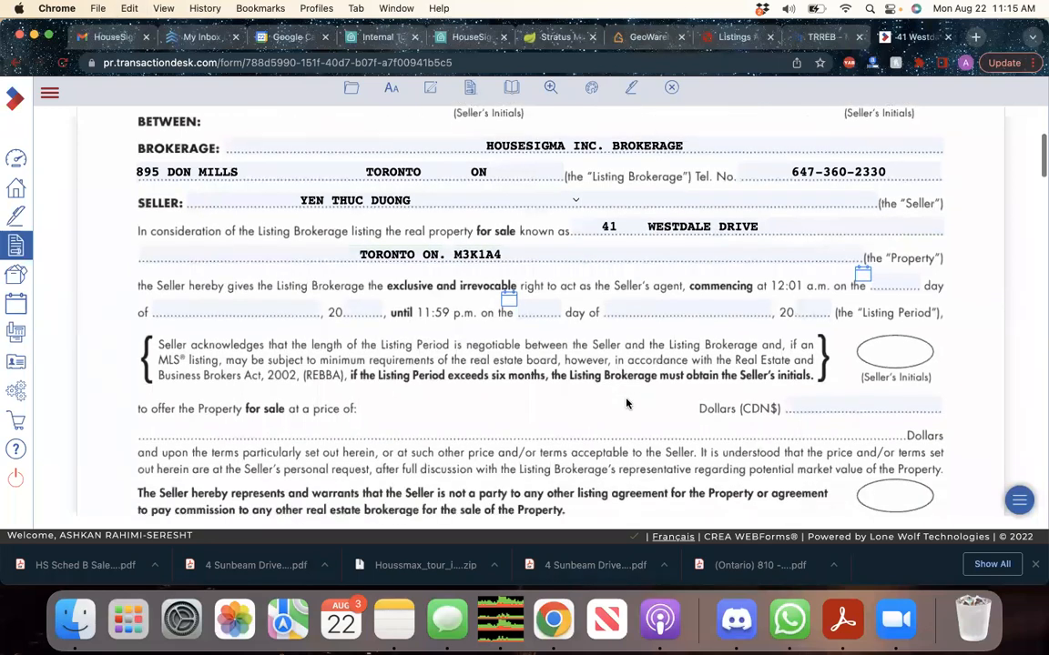
Enter the listing commencement date as 21 AUGUST 22, correcting the mistyped day
{"action": "left_click", "coordinate": [893, 234]}
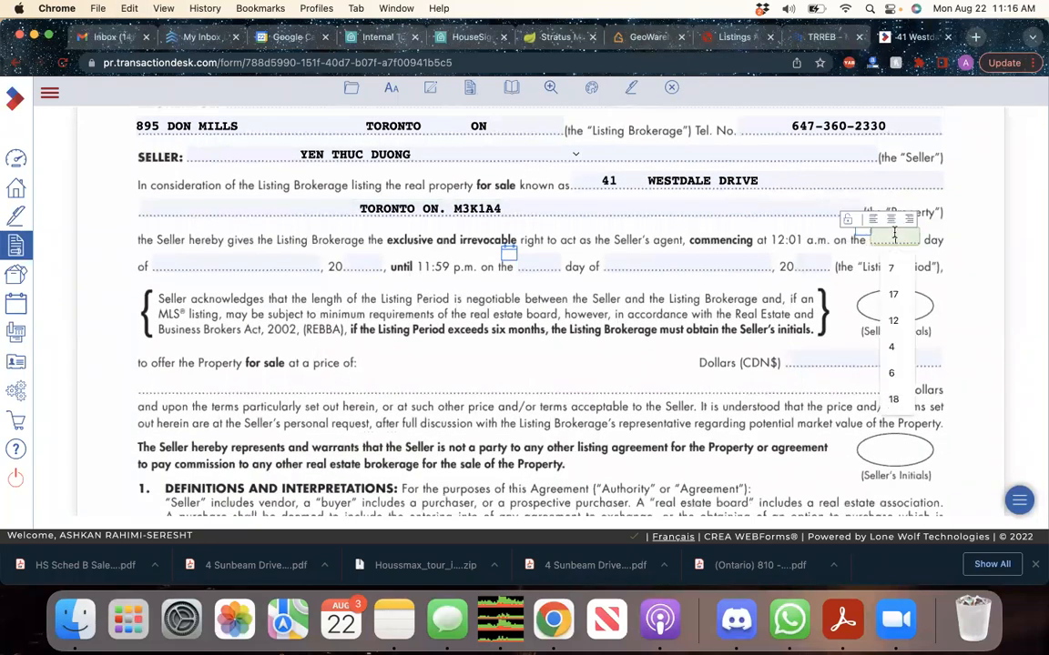
{"action": "type", "text": "12"}
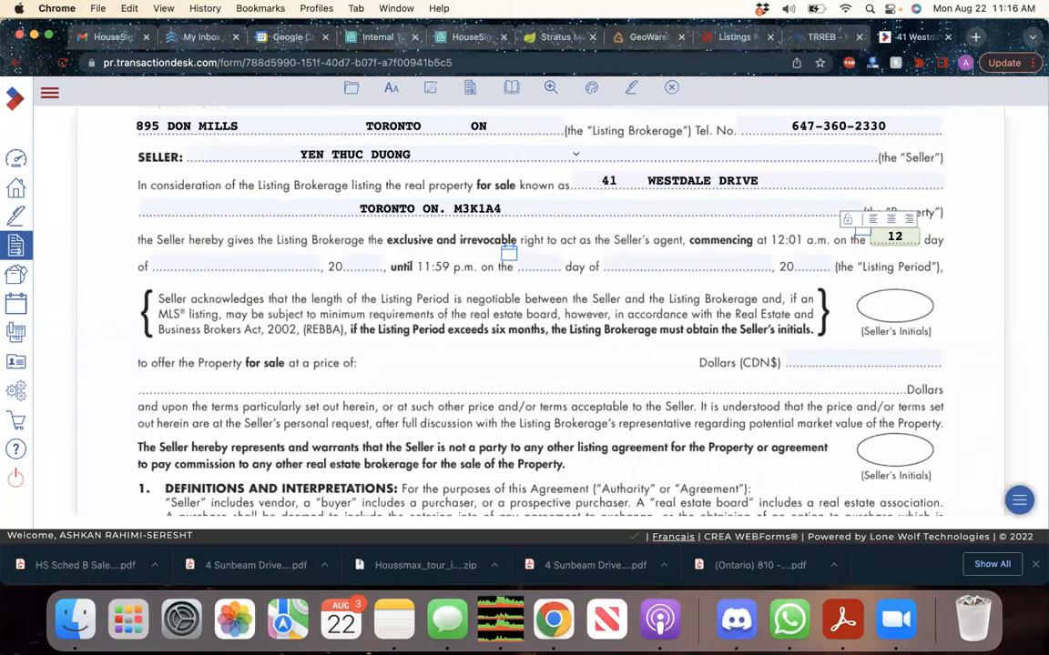
{"action": "key", "text": "Tab"}
{"action": "left_click", "coordinate": [906, 235]}
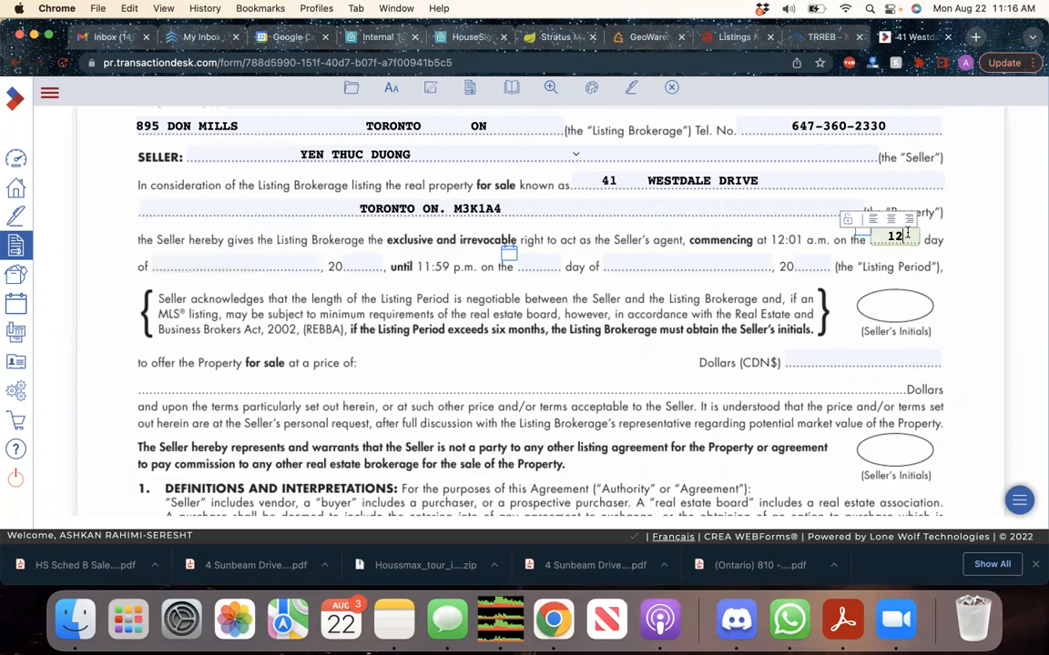
{"action": "key", "text": "BackSpace"}
{"action": "key", "text": "BackSpace"}
{"action": "type", "text": "21"}
{"action": "left_click", "coordinate": [199, 272]}
{"action": "type", "text": "AUGUST"}
{"action": "key", "text": "Tab"}
{"action": "type", "text": "22"}
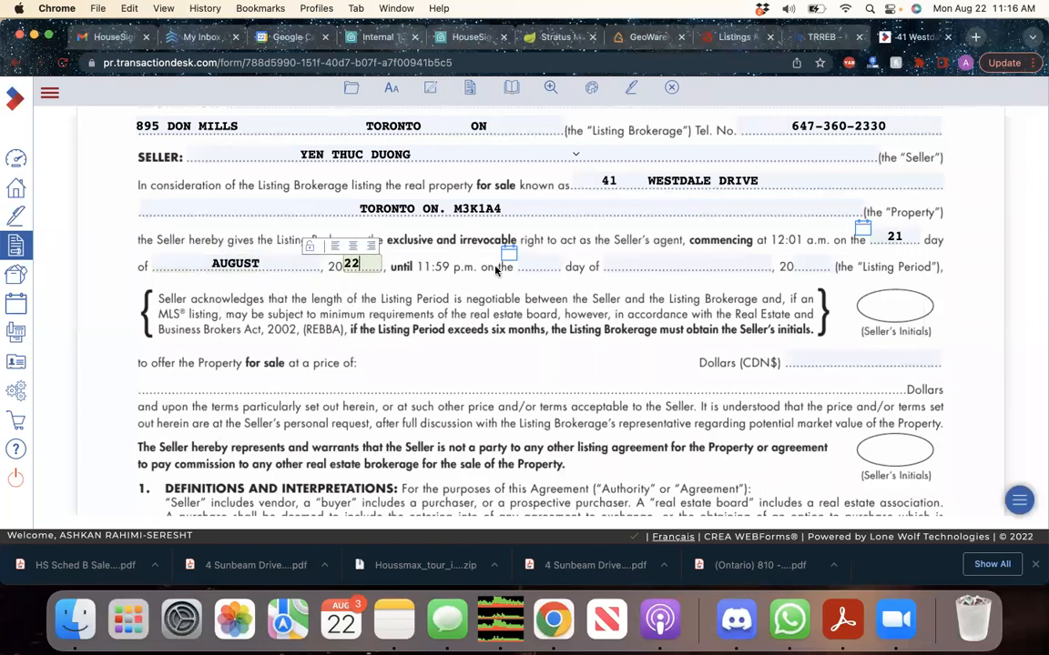
Enter the listing end date as 21 NOVEMBER 22
{"action": "left_click", "coordinate": [548, 264]}
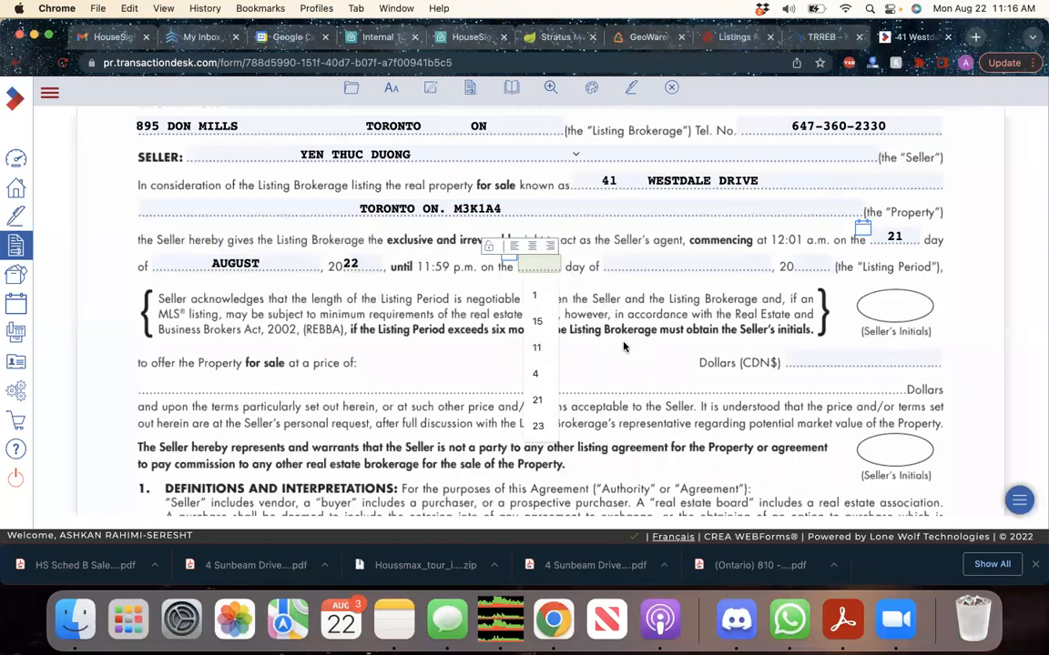
{"action": "left_click", "coordinate": [617, 317]}
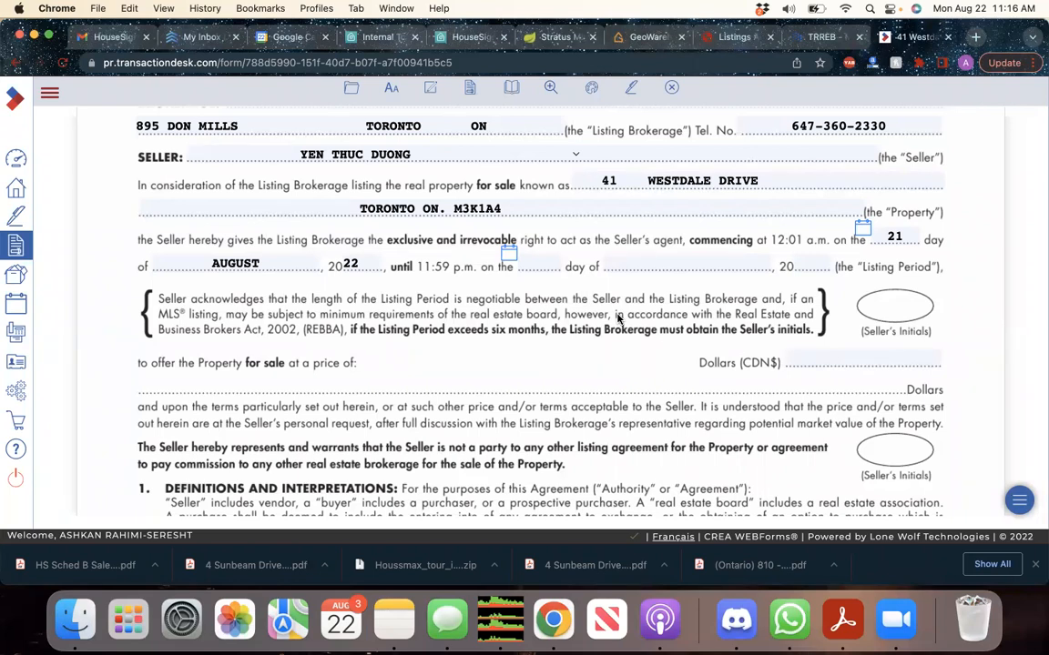
{"action": "left_click", "coordinate": [539, 267]}
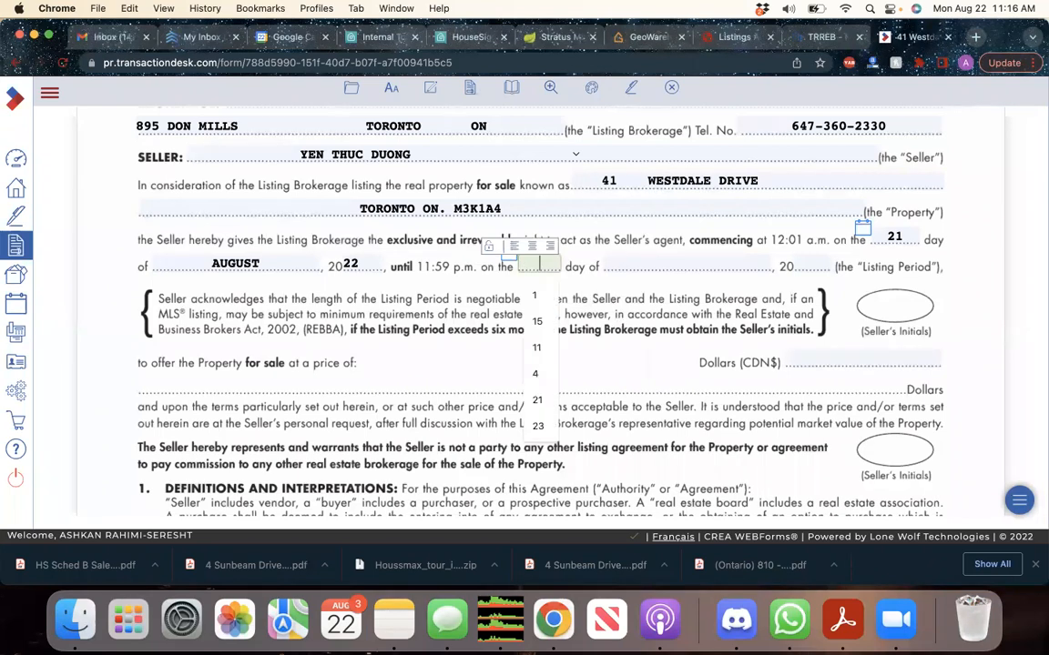
{"action": "type", "text": "21"}
{"action": "key", "text": "Tab"}
{"action": "type", "text": "NOVEMBER"}
{"action": "key", "text": "Tab"}
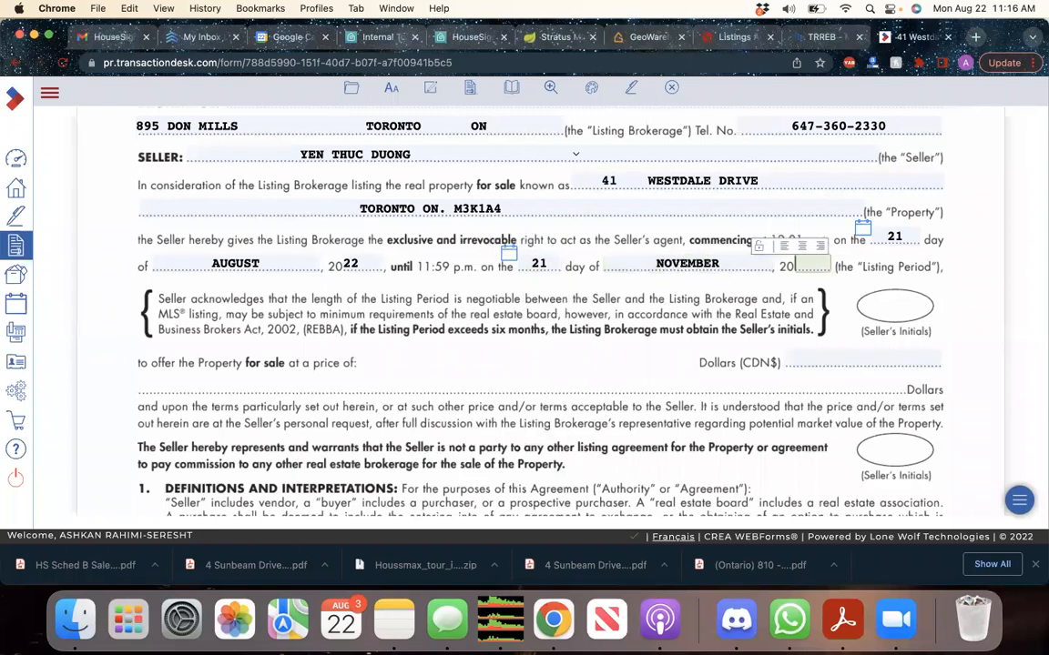
{"action": "left_click", "coordinate": [499, 313]}
{"action": "scroll", "coordinate": [499, 314], "scroll_direction": "down", "scroll_amount": 2}
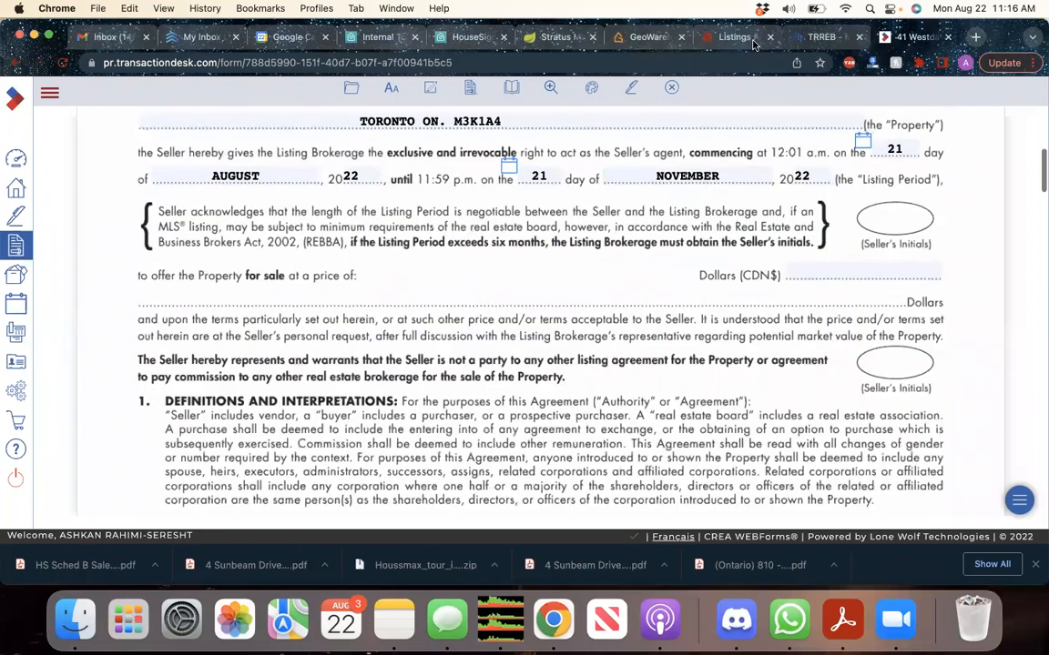
{"action": "left_click", "coordinate": [557, 37]}
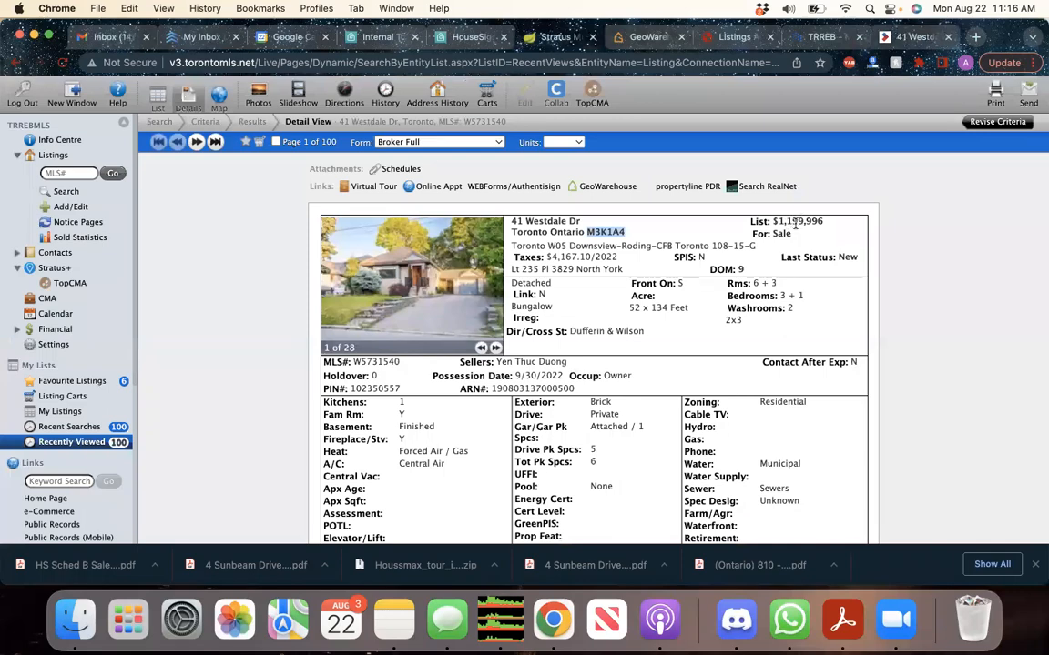
{"action": "left_click", "coordinate": [736, 38]}
{"action": "left_click", "coordinate": [820, 37]}
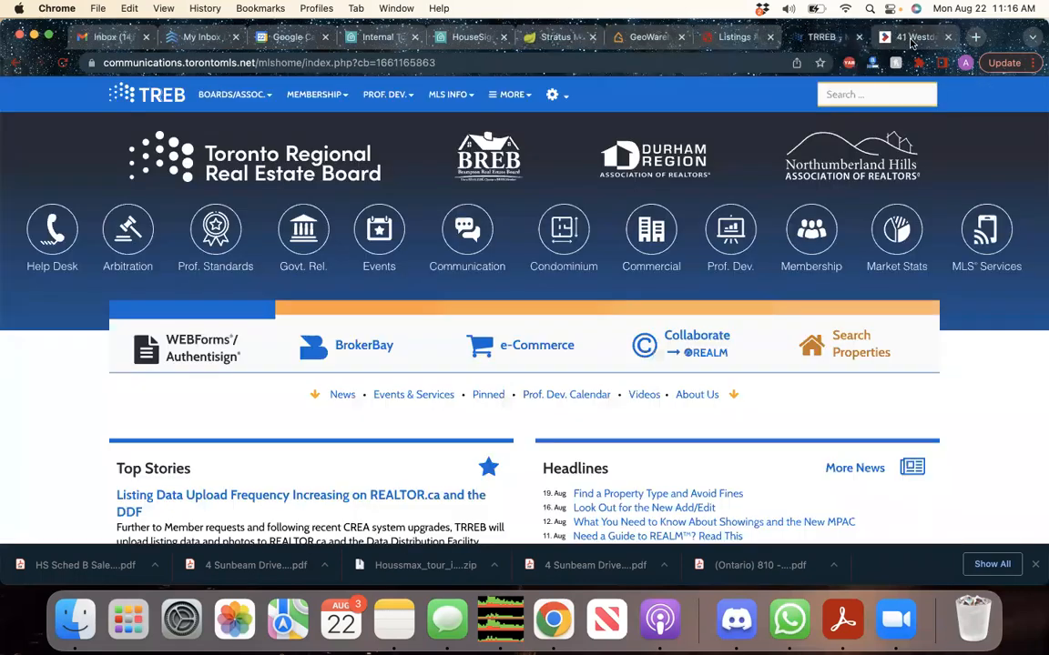
{"action": "left_click", "coordinate": [911, 36]}
{"action": "left_click", "coordinate": [862, 270]}
{"action": "type", "text": "1200000"}
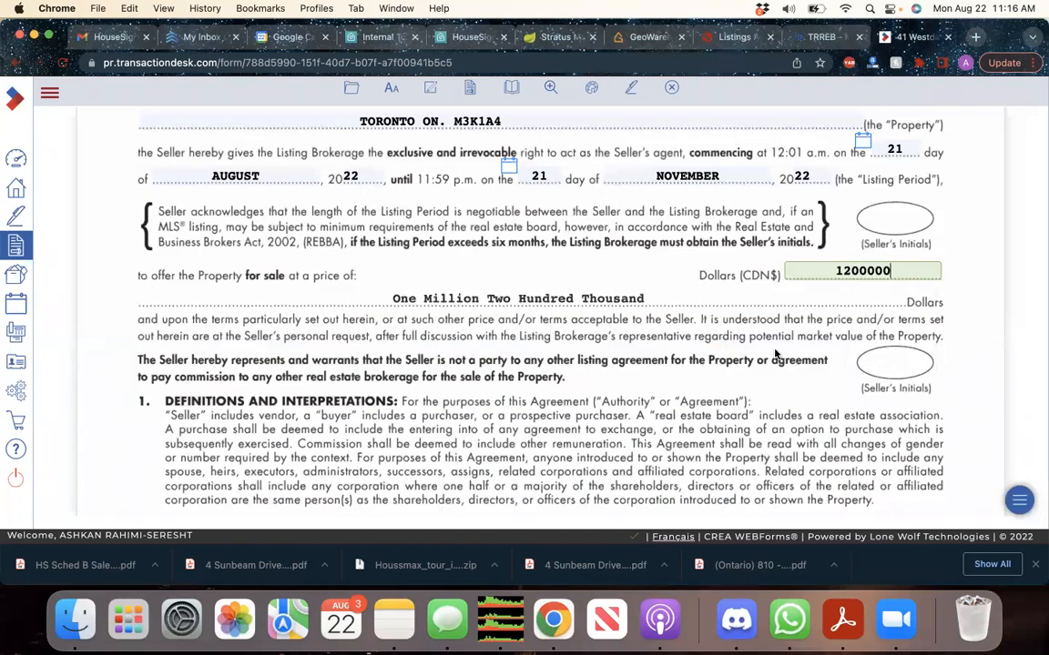
{"action": "left_click", "coordinate": [775, 354]}
{"action": "scroll", "coordinate": [775, 354], "scroll_direction": "down", "scroll_amount": 6}
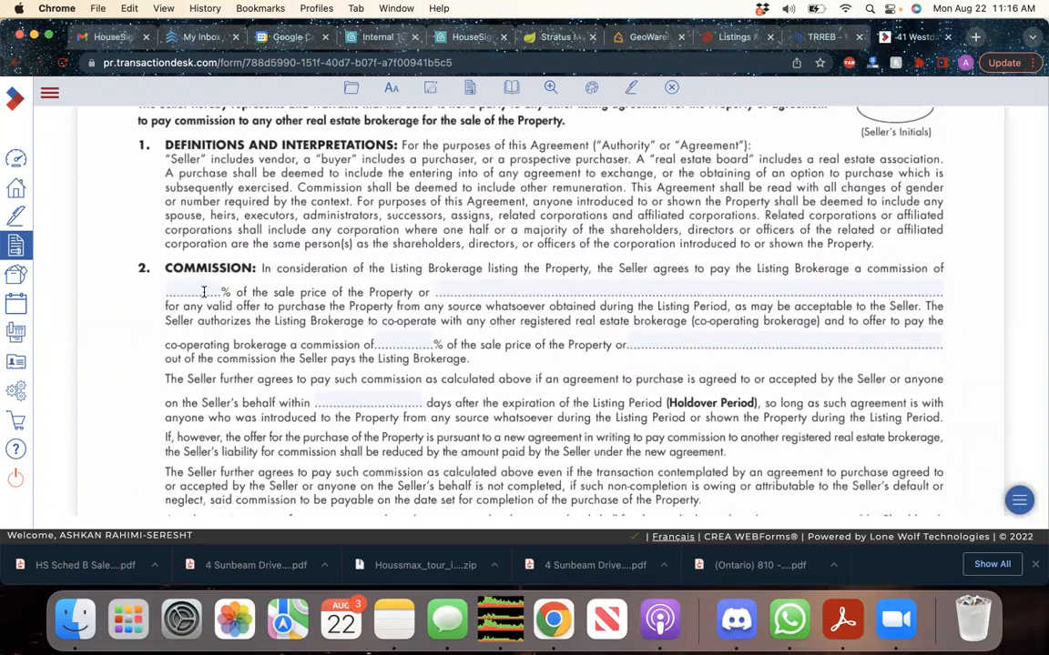
Set the listing commission to 5+HST and co-operating commission to 2.5 +hst
{"action": "left_click", "coordinate": [204, 291]}
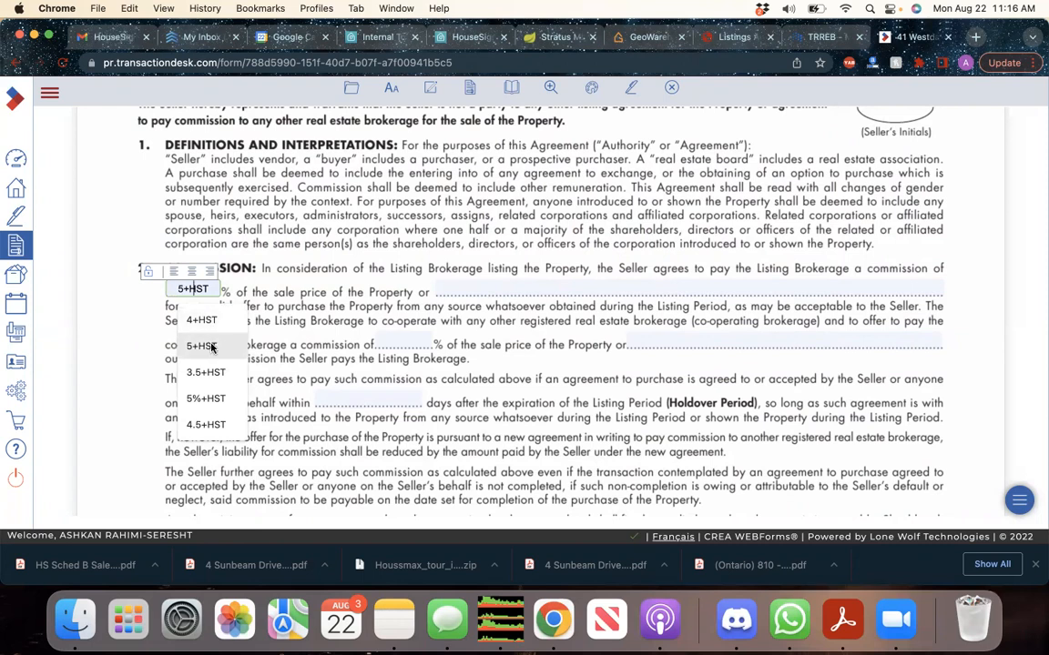
{"action": "left_click", "coordinate": [210, 346]}
{"action": "left_click", "coordinate": [230, 337]}
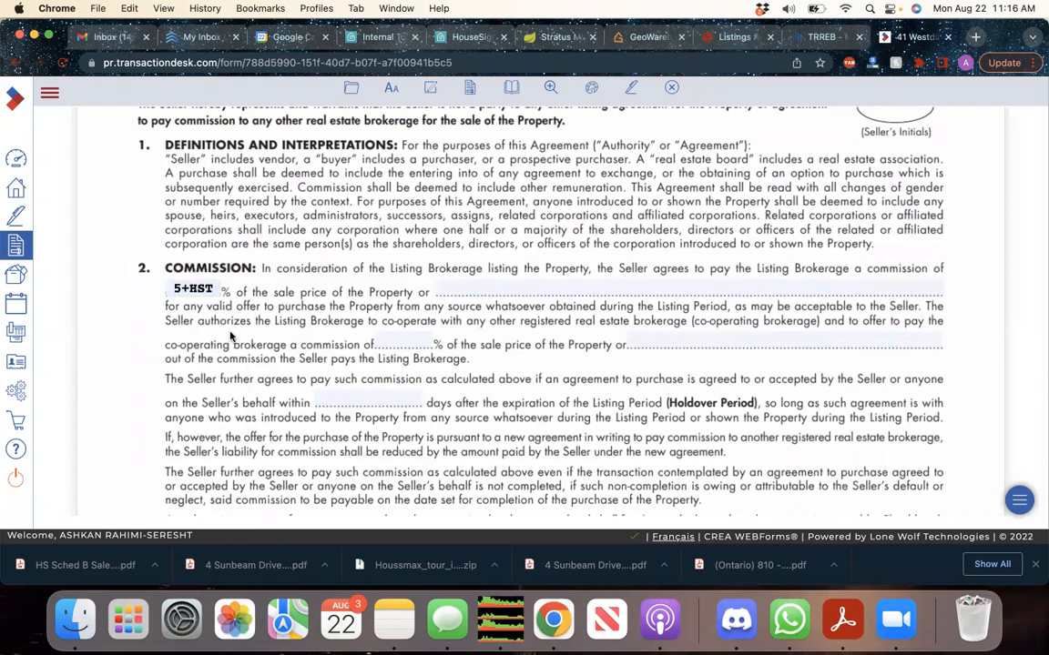
{"action": "scroll", "coordinate": [231, 337], "scroll_direction": "down", "scroll_amount": 2}
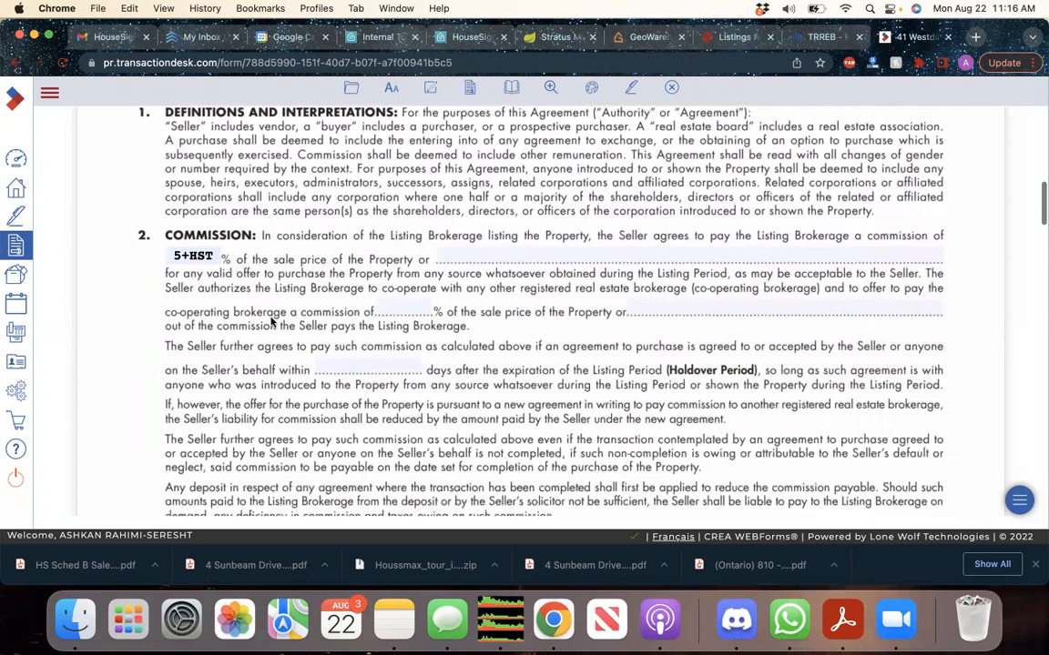
{"action": "left_click", "coordinate": [394, 310]}
{"action": "type", "text": "2.5 +hst"}
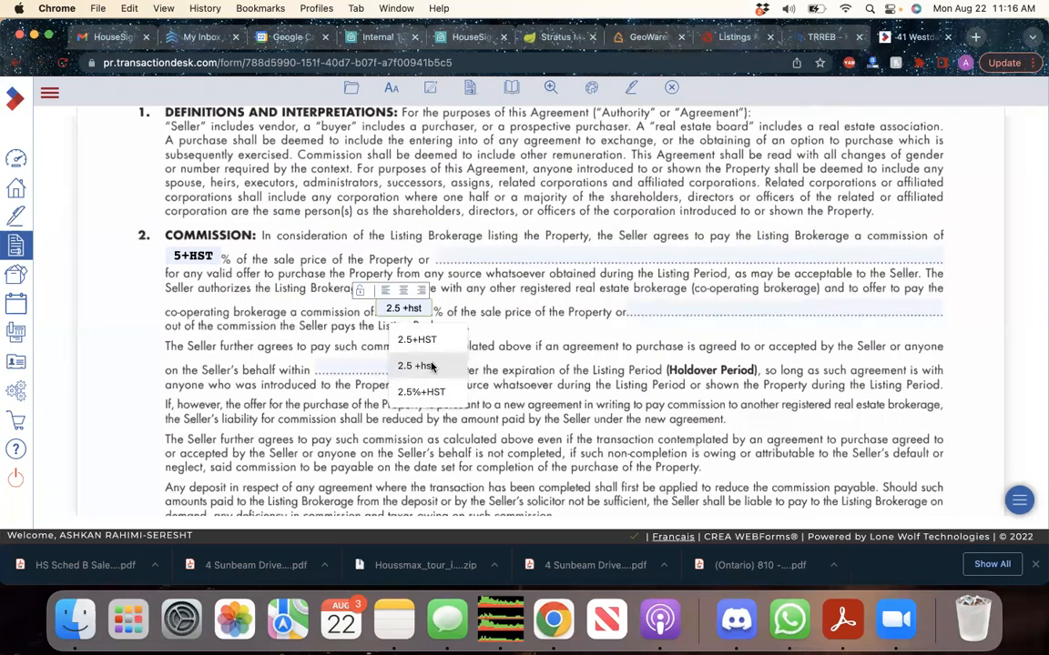
{"action": "left_click", "coordinate": [414, 366]}
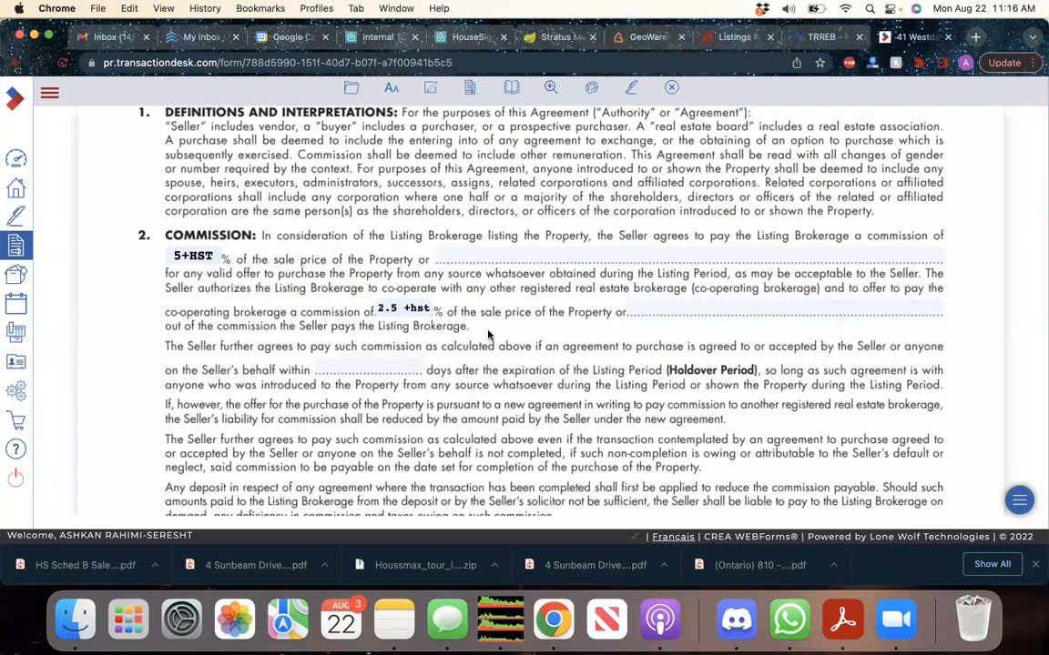
Set the holdover period to 90 days
{"action": "left_click", "coordinate": [387, 365]}
{"action": "type", "text": "90"}
{"action": "left_click", "coordinate": [504, 376]}
{"action": "scroll", "coordinate": [505, 377], "scroll_direction": "down", "scroll_amount": 4}
{"action": "scroll", "coordinate": [506, 376], "scroll_direction": "down", "scroll_amount": 15}
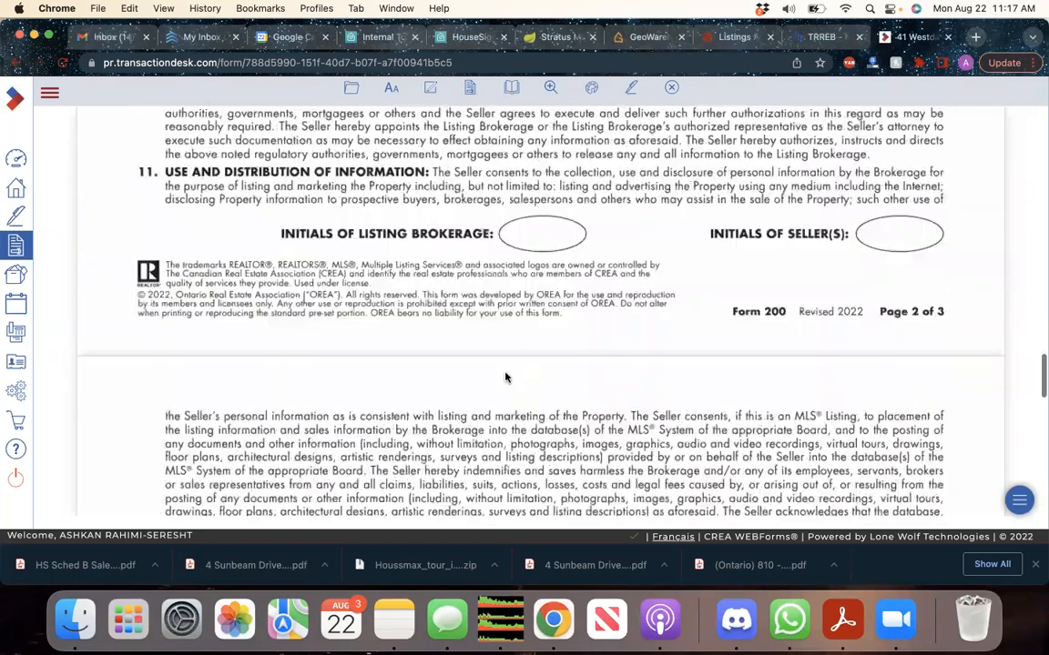
{"action": "scroll", "coordinate": [506, 377], "scroll_direction": "down", "scroll_amount": 15}
{"action": "scroll", "coordinate": [507, 377], "scroll_direction": "down", "scroll_amount": 5}
Date the seller's acknowledgement 22 AUGUST 22, correcting the day from 21
{"action": "left_click", "coordinate": [221, 424]}
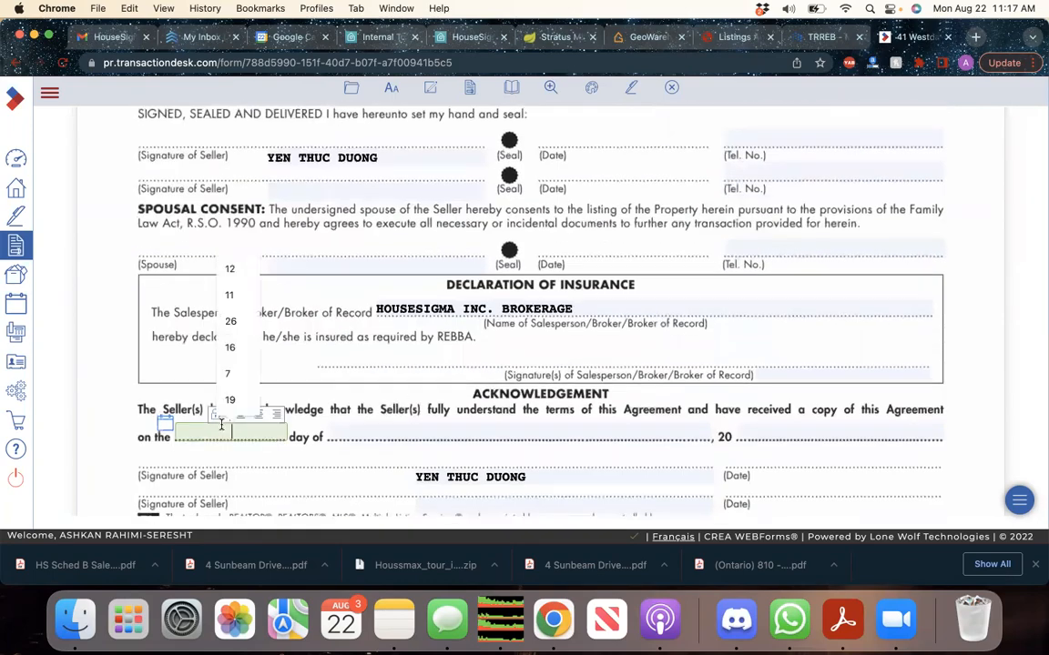
{"action": "type", "text": "21"}
{"action": "key", "text": "Tab"}
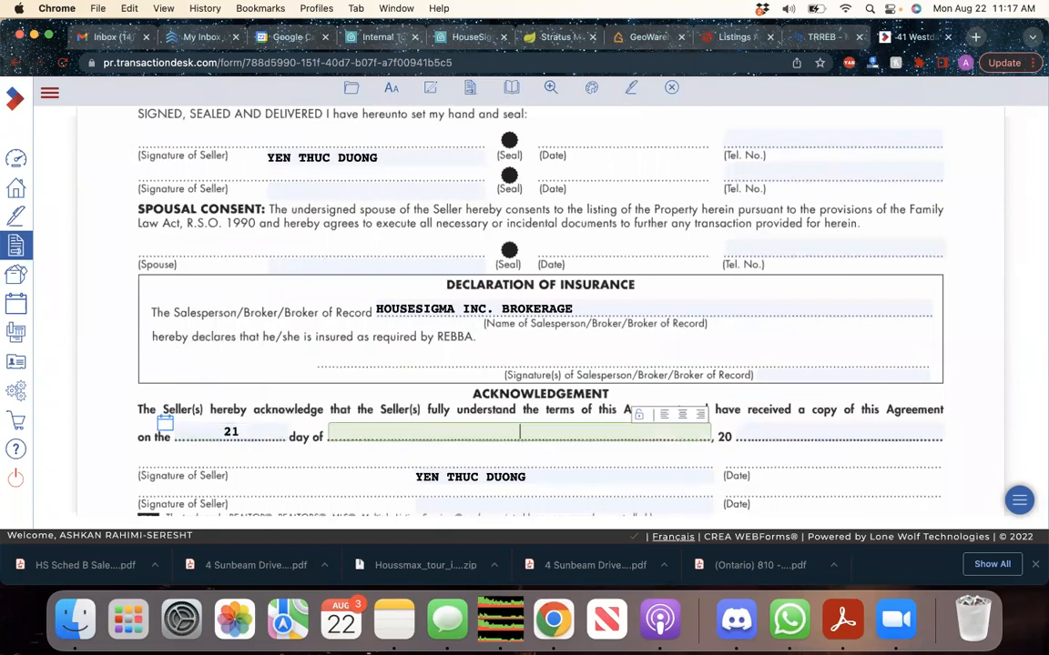
{"action": "left_click", "coordinate": [240, 431]}
{"action": "type", "text": "22"}
{"action": "left_click", "coordinate": [349, 431]}
{"action": "type", "text": "AUG"}
{"action": "key", "text": "Tab"}
{"action": "type", "text": "22"}
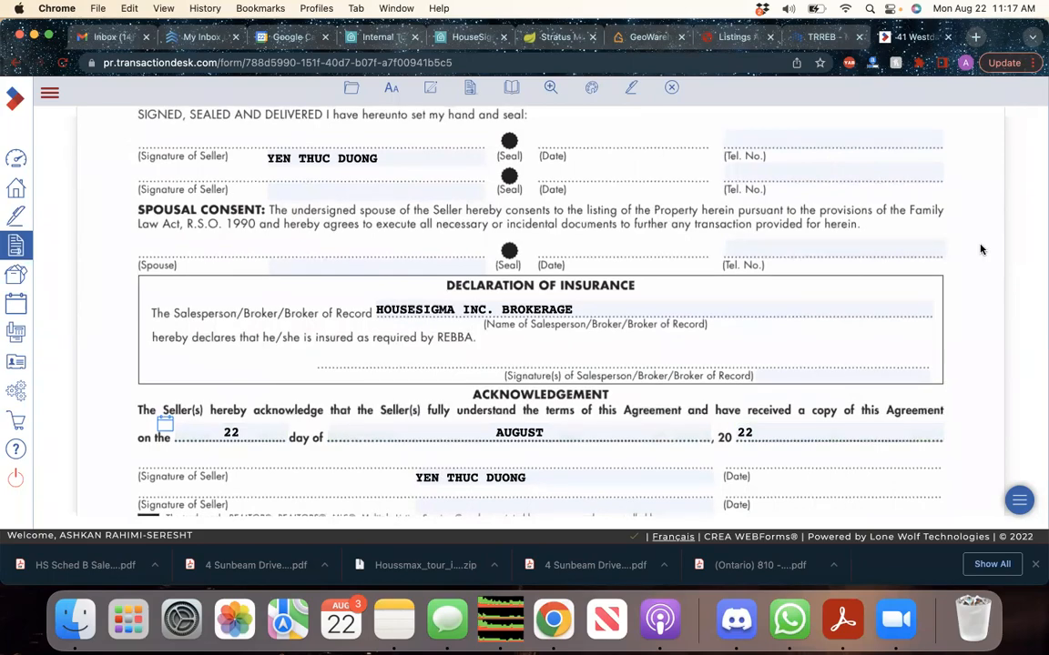
Review the completed form and return to the transaction dashboard
{"action": "scroll", "coordinate": [978, 248], "scroll_direction": "up", "scroll_amount": 20}
{"action": "scroll", "coordinate": [957, 289], "scroll_direction": "down", "scroll_amount": 3}
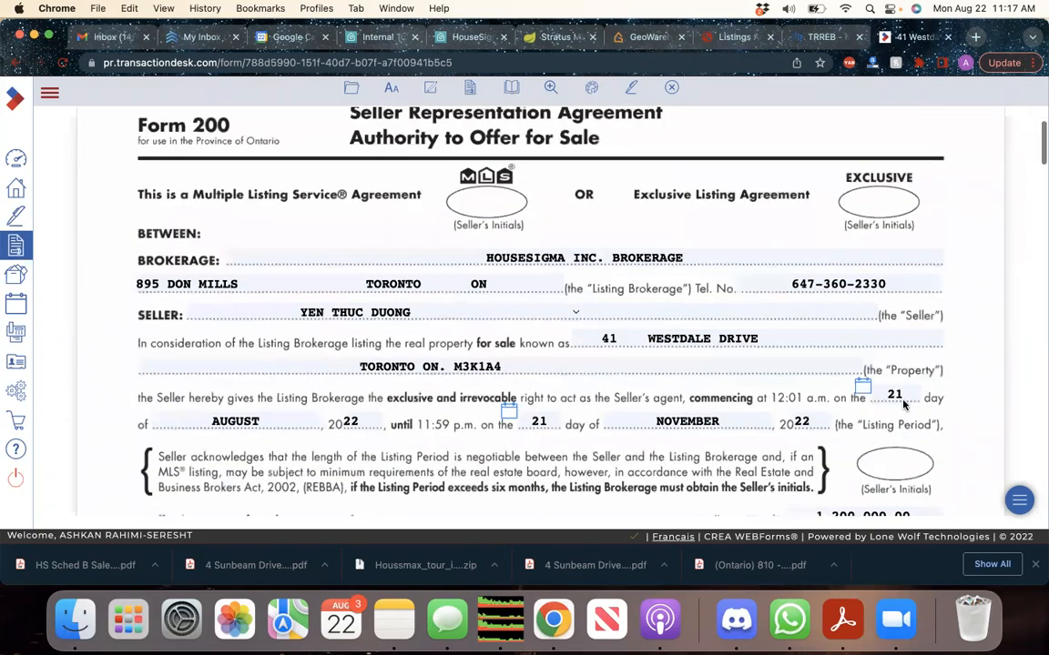
{"action": "scroll", "coordinate": [956, 403], "scroll_direction": "down", "scroll_amount": 10}
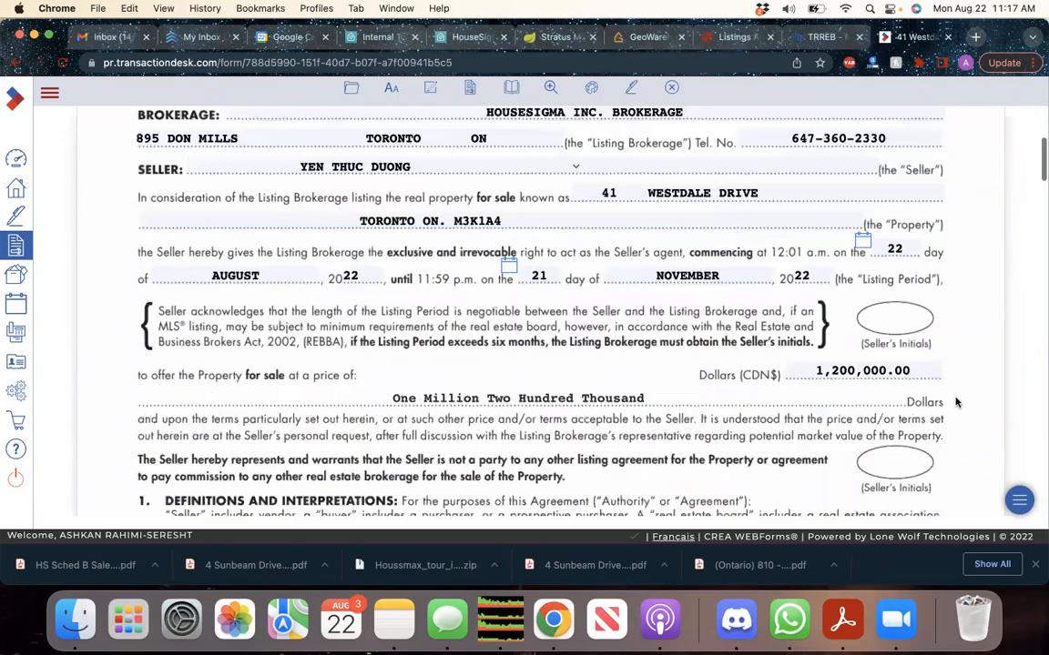
{"action": "scroll", "coordinate": [954, 403], "scroll_direction": "up", "scroll_amount": 12}
{"action": "left_click", "coordinate": [17, 62]}
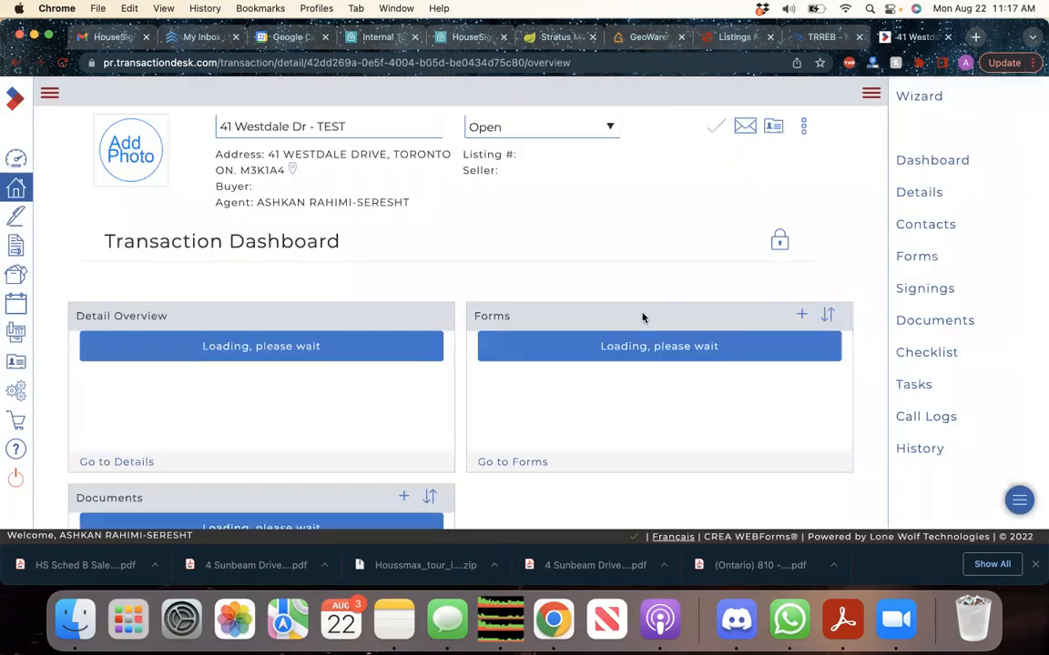
Open '(Toronto) 290 - MLS Data Information Form' from the Forms panel
{"action": "scroll", "coordinate": [652, 422], "scroll_direction": "down", "scroll_amount": 1}
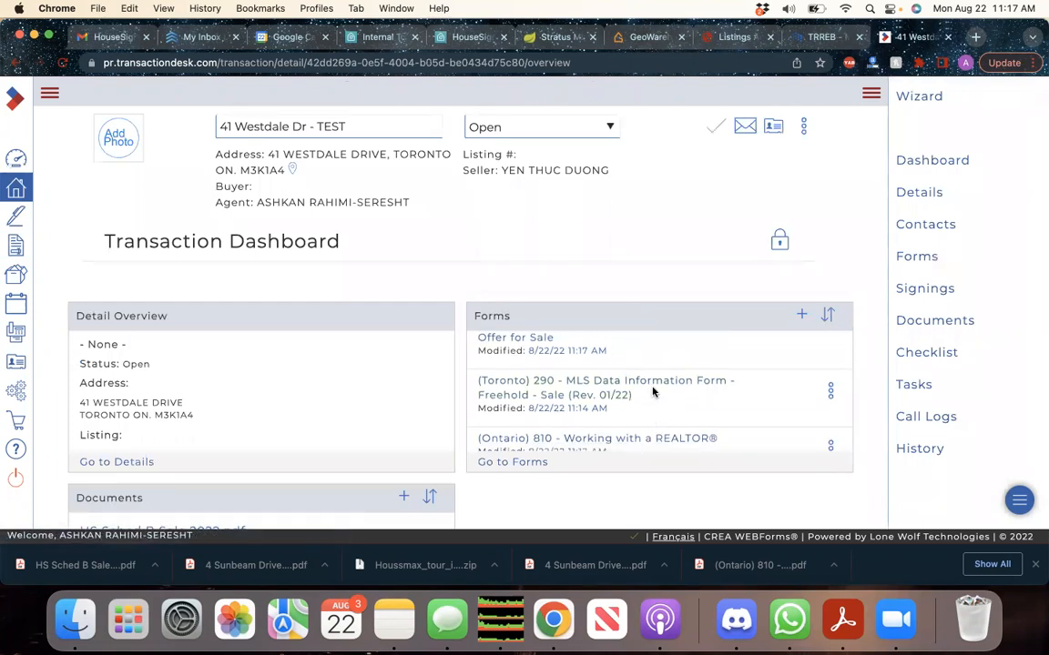
{"action": "left_click", "coordinate": [654, 386]}
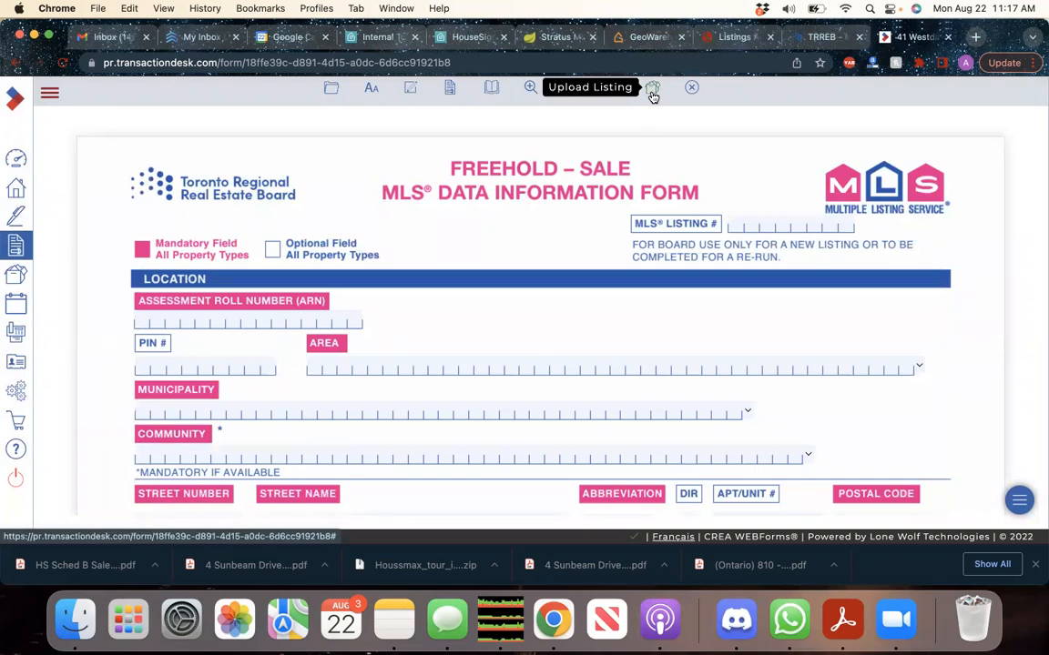
{"action": "left_click", "coordinate": [725, 45]}
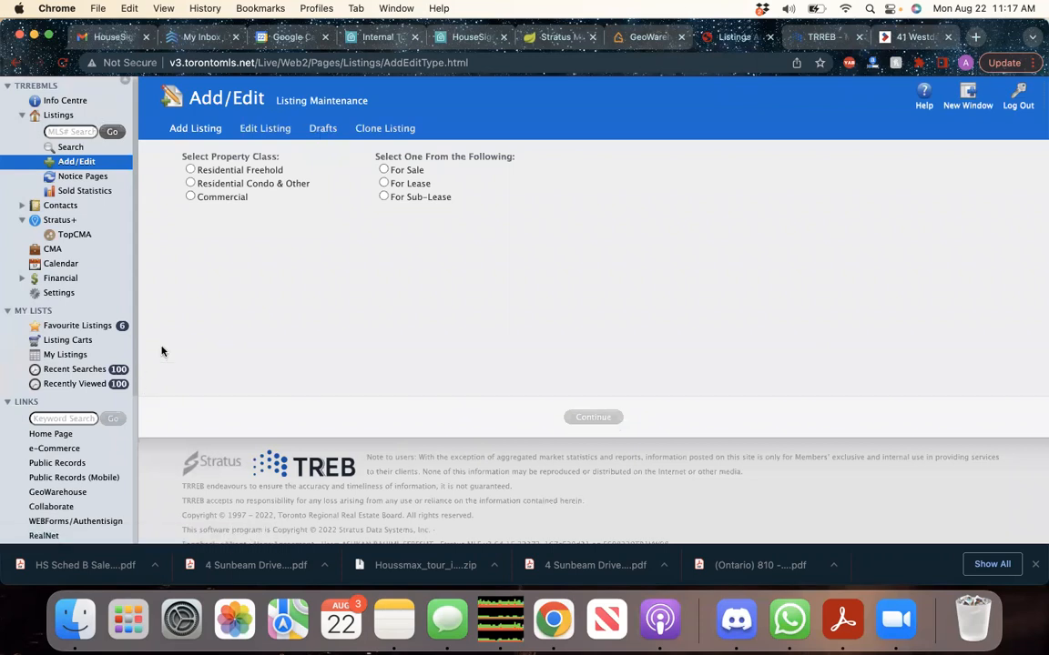
{"action": "left_click", "coordinate": [324, 129]}
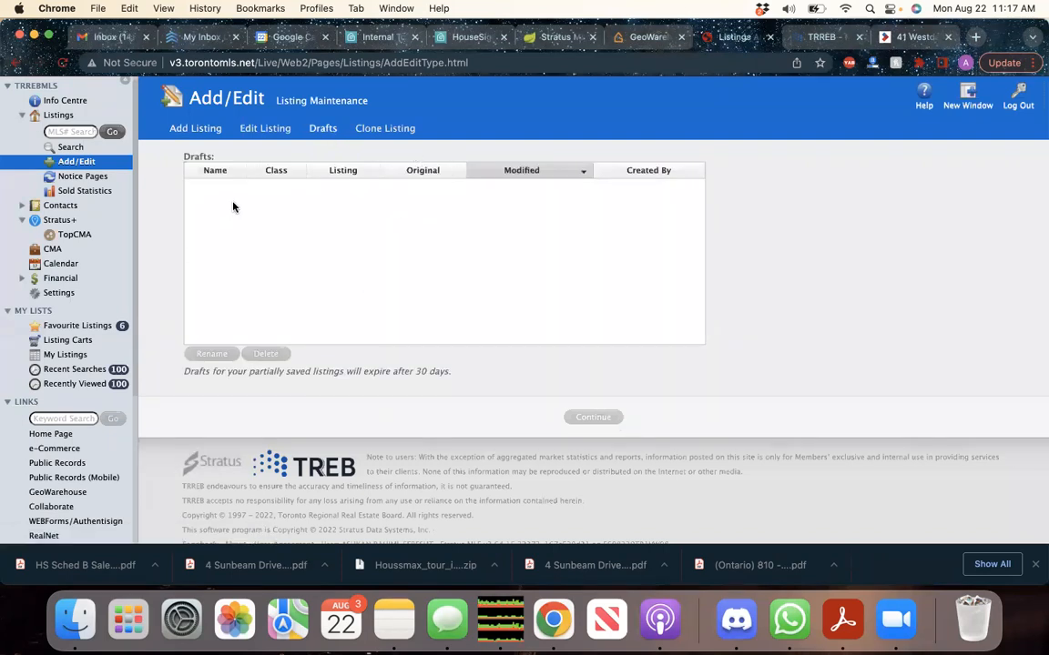
{"action": "left_click", "coordinate": [212, 133]}
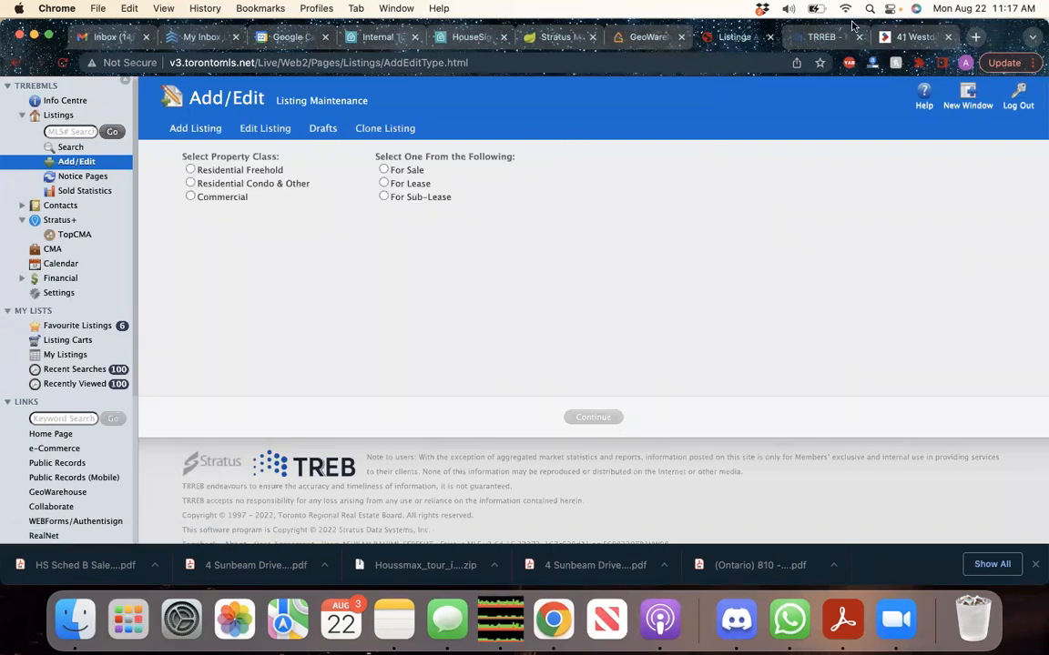
{"action": "left_click", "coordinate": [906, 39]}
{"action": "scroll", "coordinate": [388, 270], "scroll_direction": "down", "scroll_amount": 1}
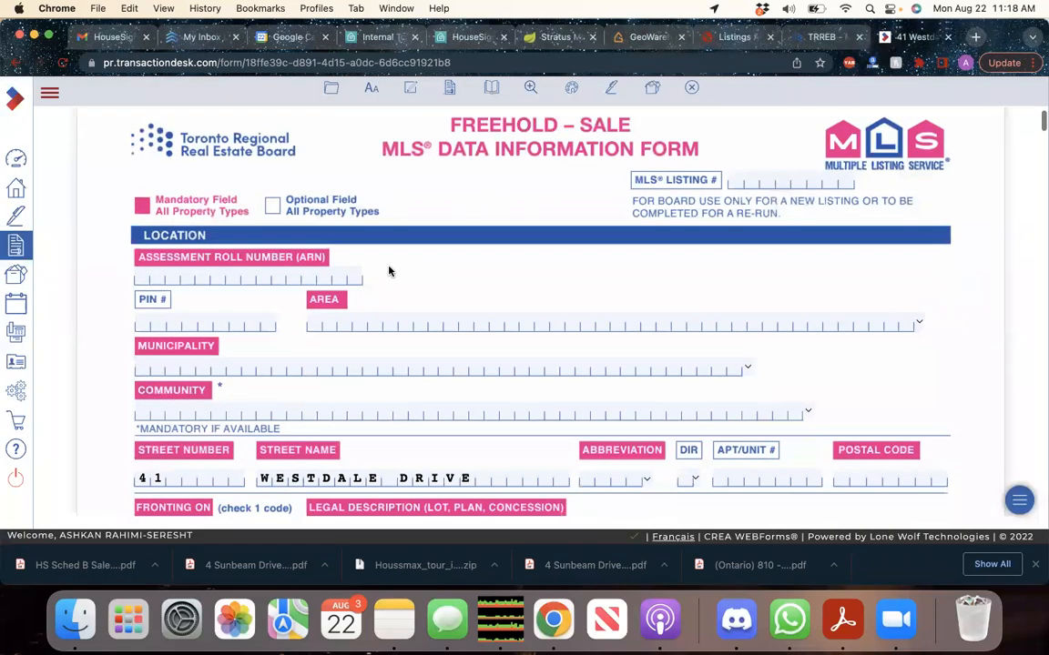
{"action": "scroll", "coordinate": [389, 271], "scroll_direction": "down", "scroll_amount": 1}
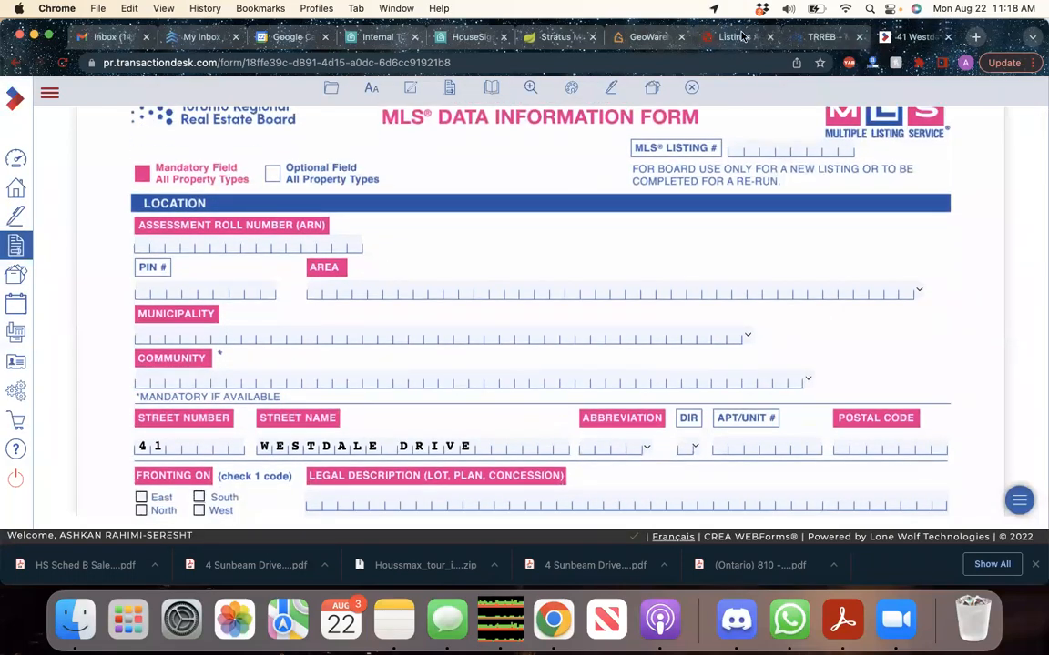
{"action": "left_click", "coordinate": [740, 38]}
{"action": "left_click", "coordinate": [548, 37]}
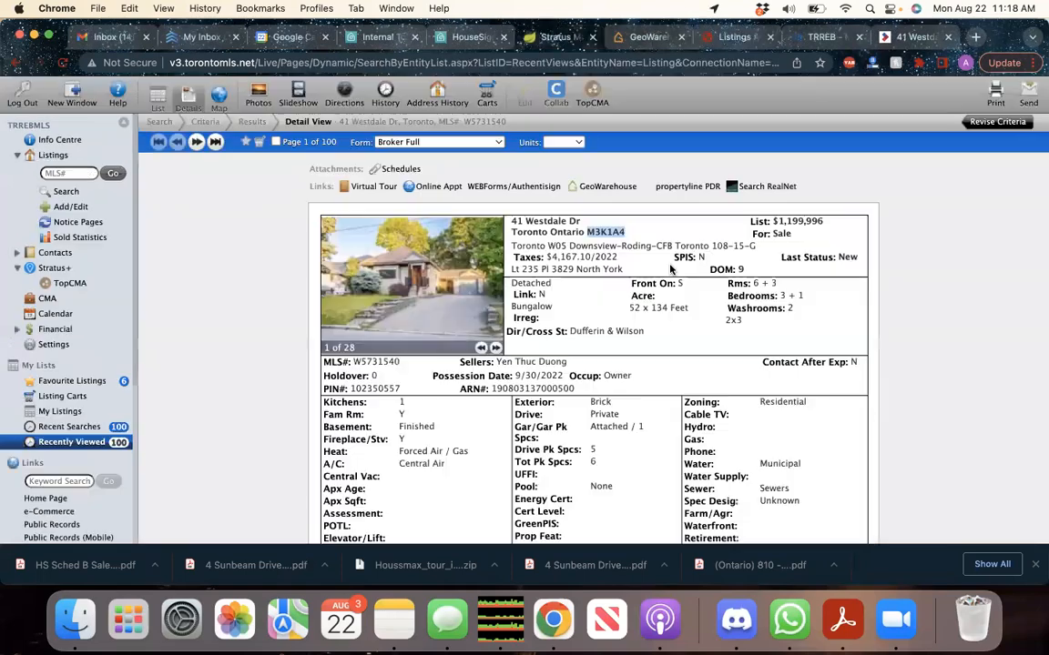
{"action": "left_click_drag", "start_coordinate": [511, 246], "coordinate": [621, 246]}
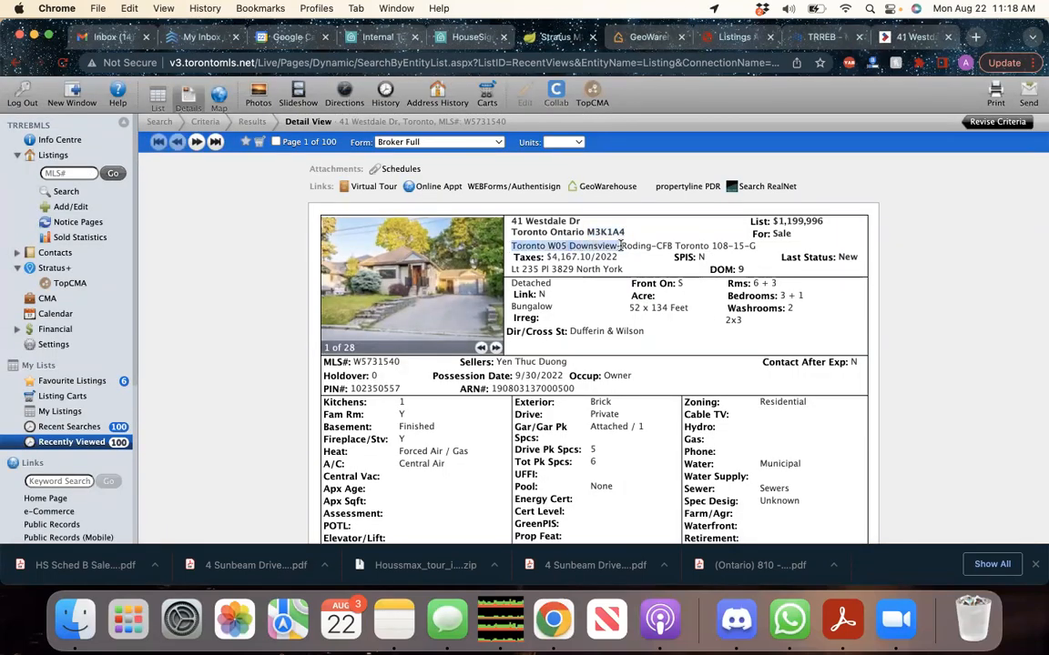
{"action": "left_click", "coordinate": [620, 244]}
Select the full area and community line, then open the TREB community map
{"action": "scroll", "coordinate": [620, 247], "scroll_direction": "down", "scroll_amount": 1}
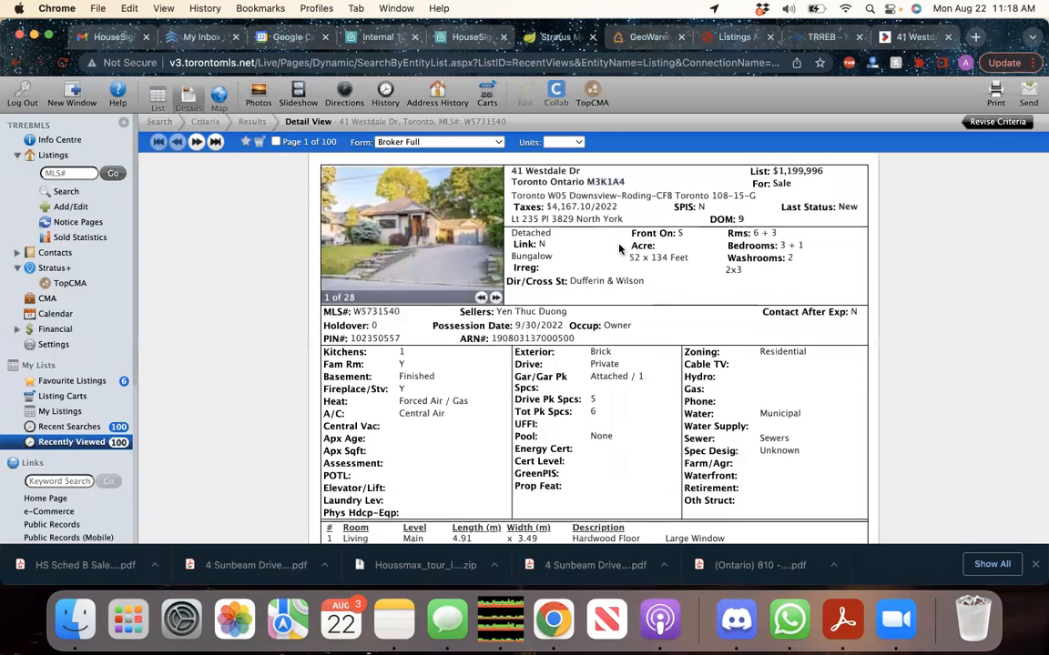
{"action": "left_click_drag", "start_coordinate": [512, 195], "coordinate": [763, 196]}
{"action": "left_click", "coordinate": [764, 196]}
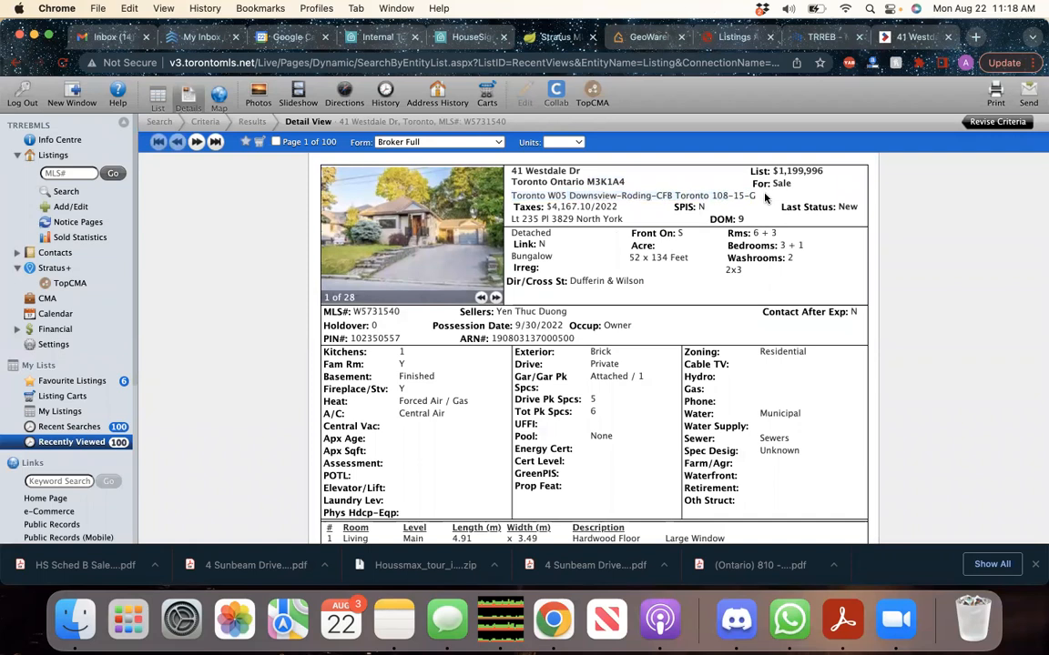
{"action": "triple_click", "coordinate": [756, 198]}
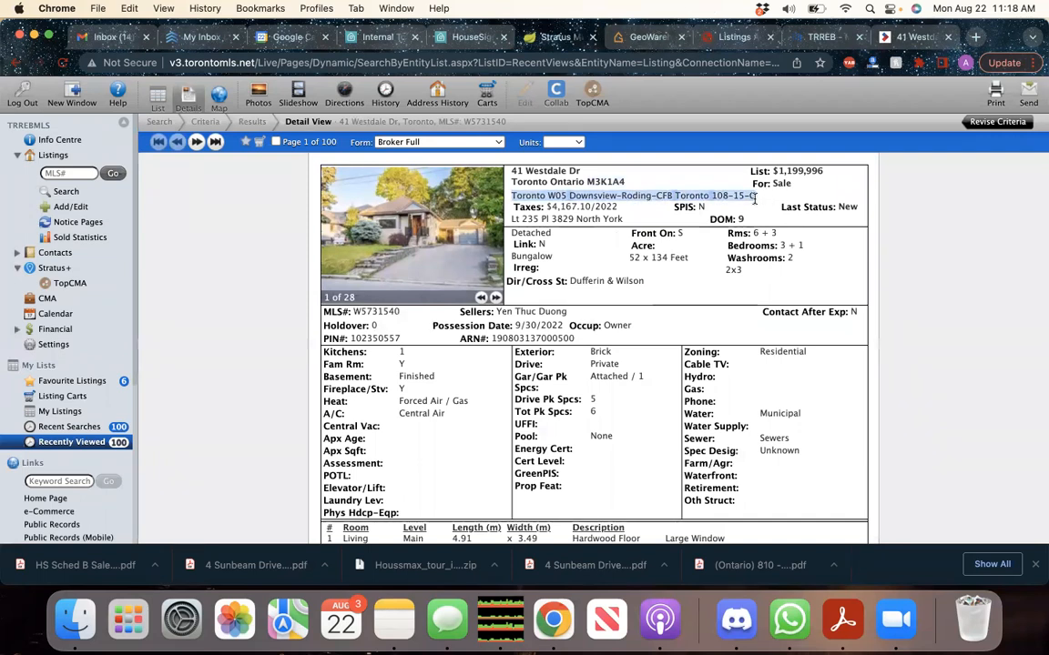
{"action": "left_click", "coordinate": [632, 227]}
{"action": "scroll", "coordinate": [32, 417], "scroll_direction": "down", "scroll_amount": 5}
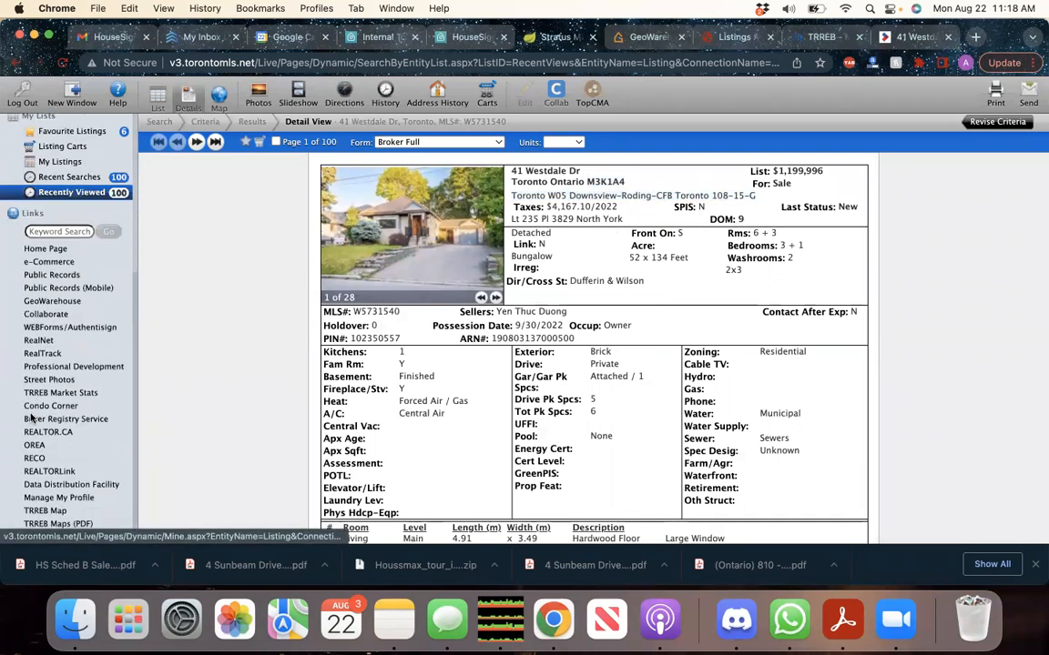
{"action": "left_click", "coordinate": [59, 513]}
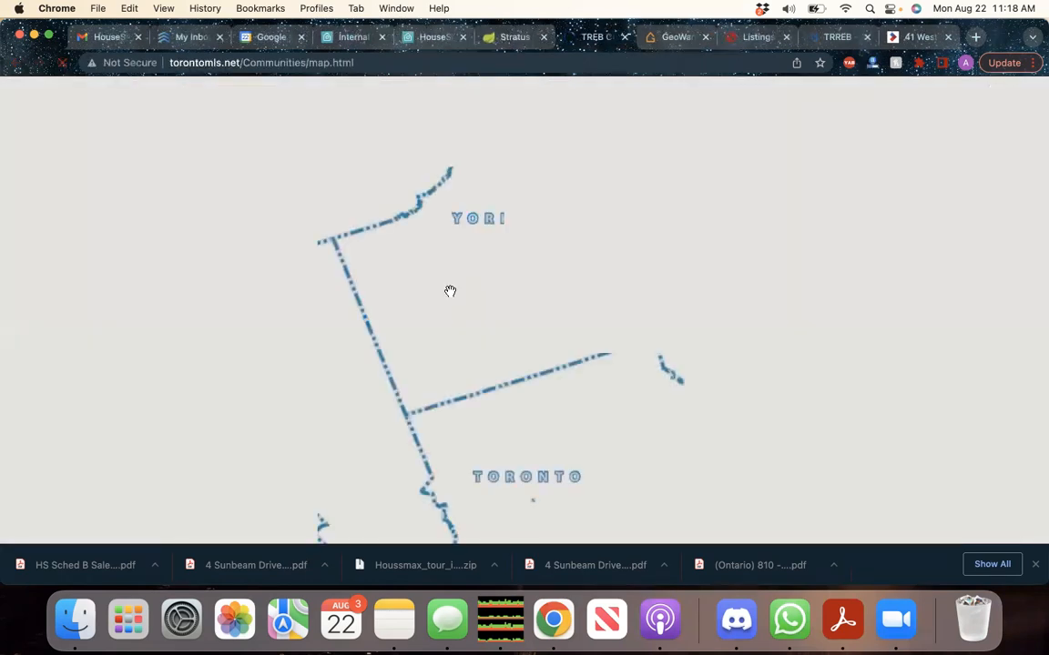
Show municipality and community boundaries, zoom toward E05 and E07, then go to Listing Maintenance
{"action": "left_click", "coordinate": [807, 147]}
{"action": "left_click", "coordinate": [807, 159]}
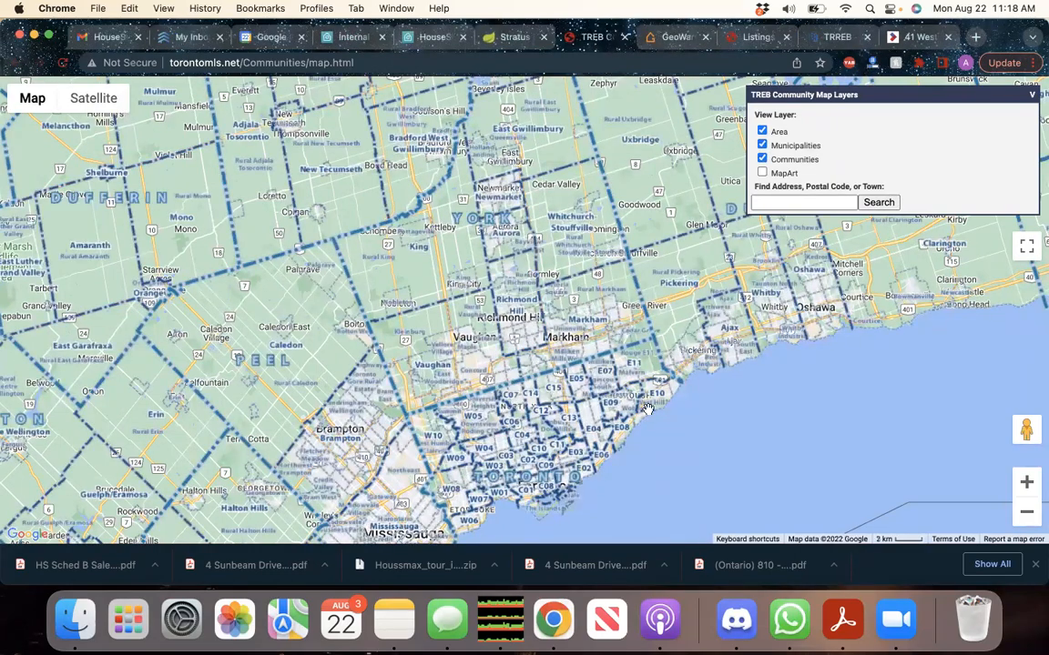
{"action": "scroll", "coordinate": [646, 407], "scroll_direction": "up", "scroll_amount": 5}
{"action": "left_click", "coordinate": [811, 203]}
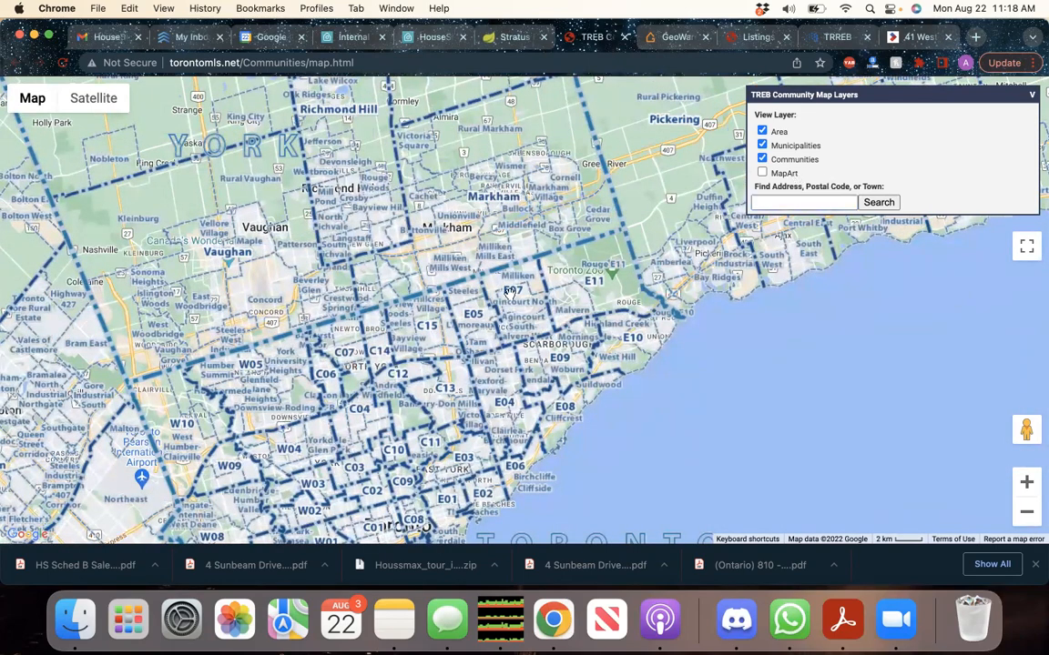
{"action": "scroll", "coordinate": [452, 290], "scroll_direction": "up", "scroll_amount": 3}
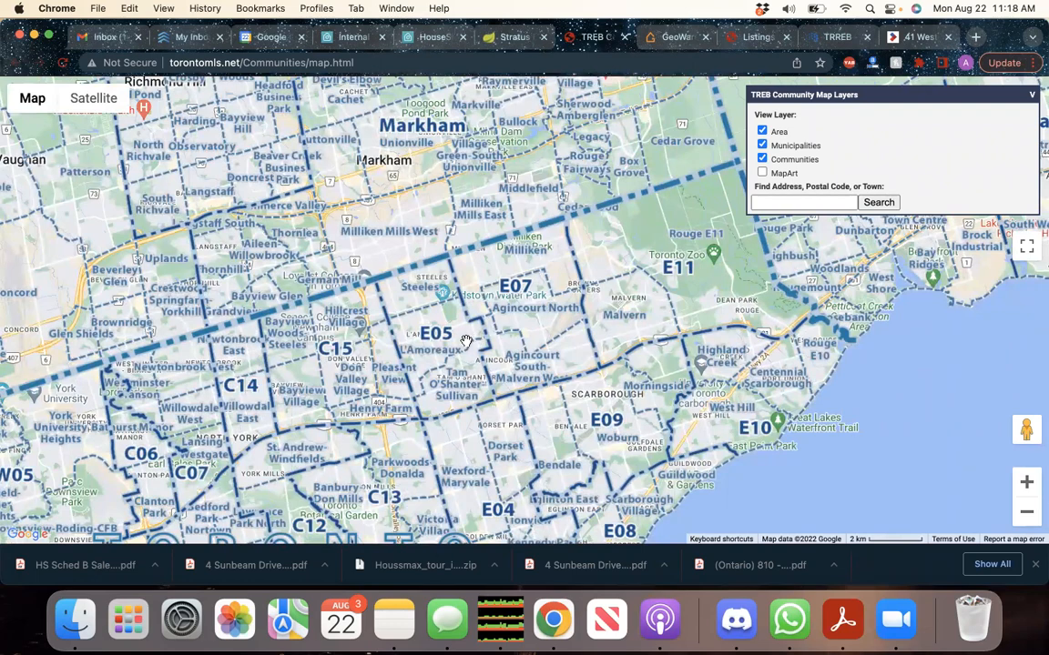
{"action": "scroll", "coordinate": [466, 342], "scroll_direction": "up", "scroll_amount": 2}
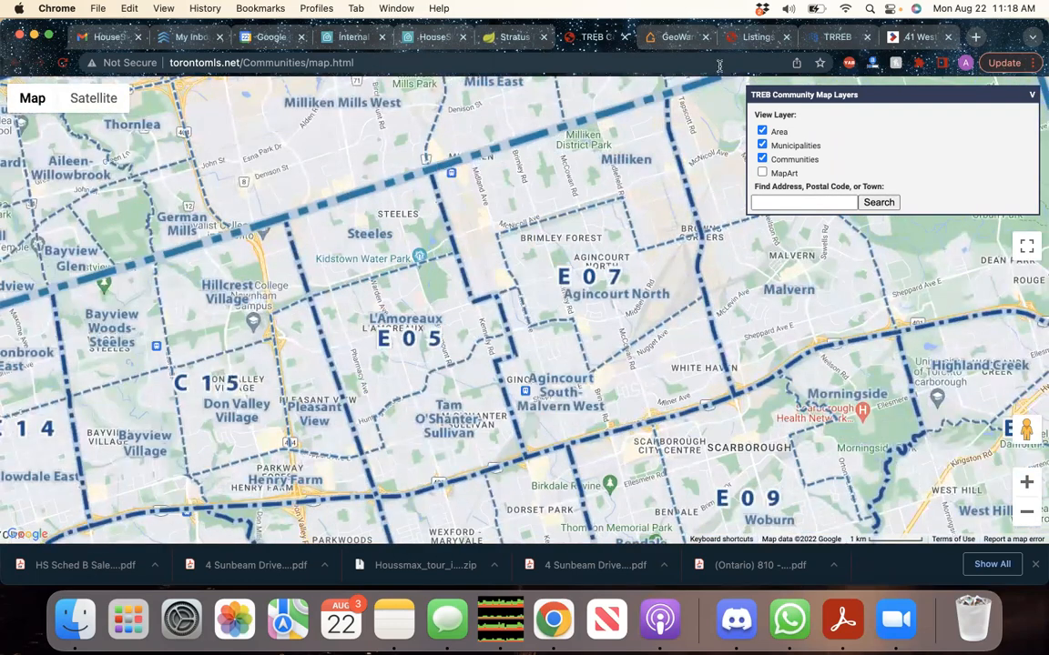
{"action": "left_click", "coordinate": [763, 37]}
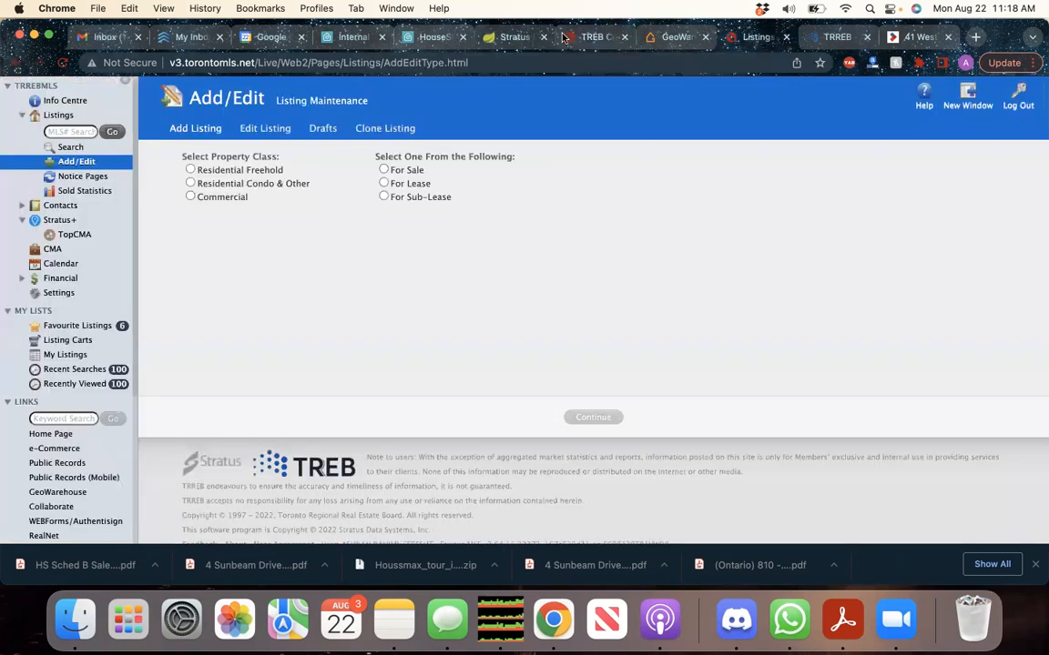
{"action": "left_click", "coordinate": [507, 38]}
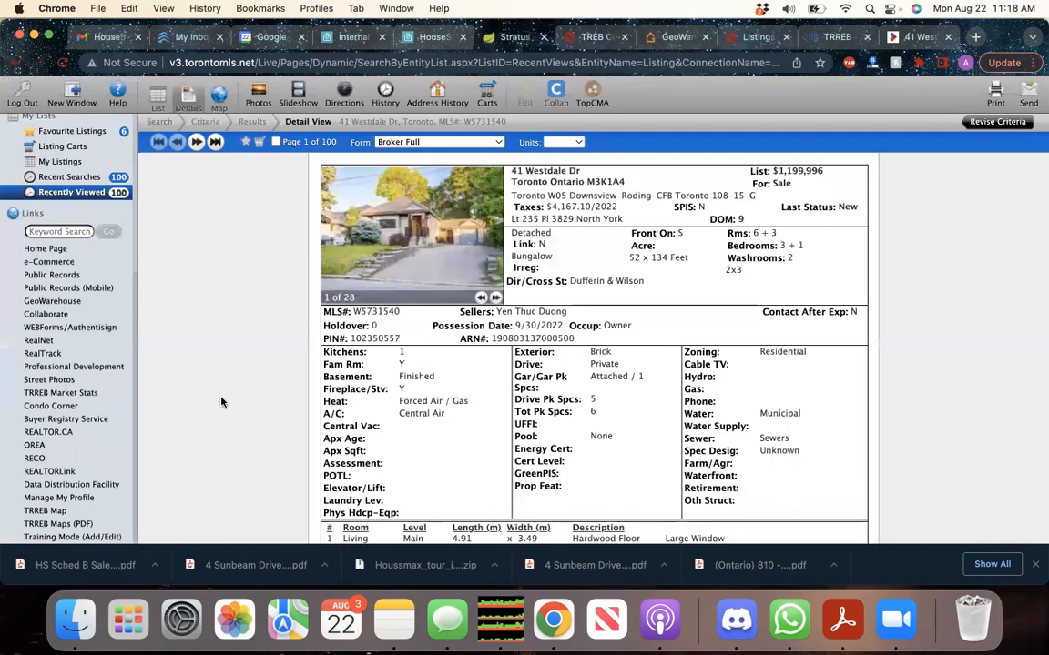
{"action": "scroll", "coordinate": [221, 401], "scroll_direction": "down", "scroll_amount": 2}
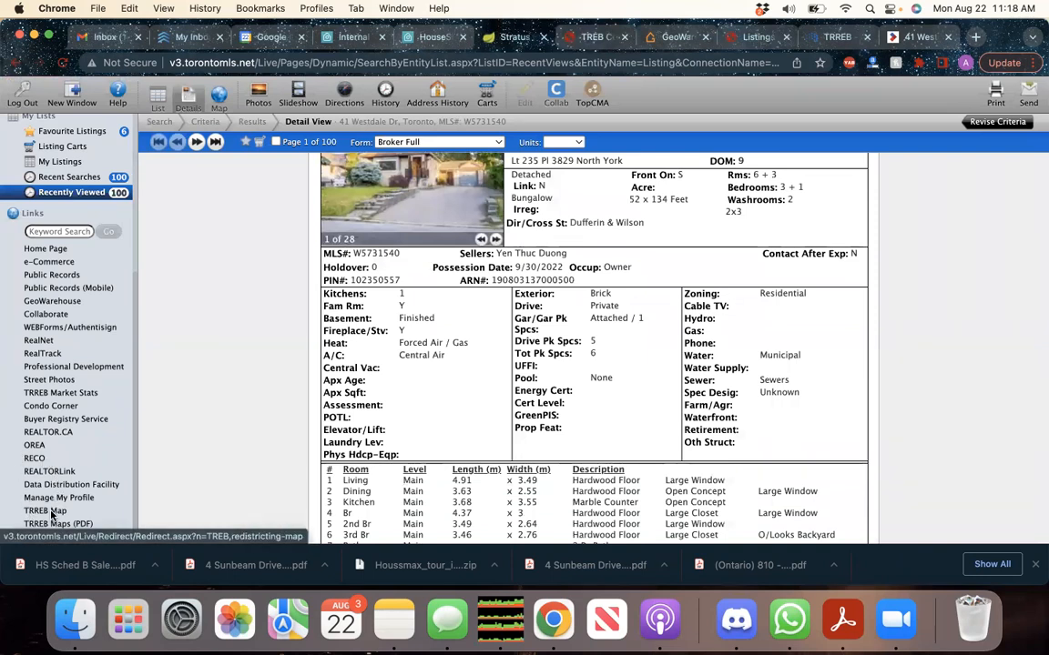
{"action": "scroll", "coordinate": [433, 416], "scroll_direction": "up", "scroll_amount": 3}
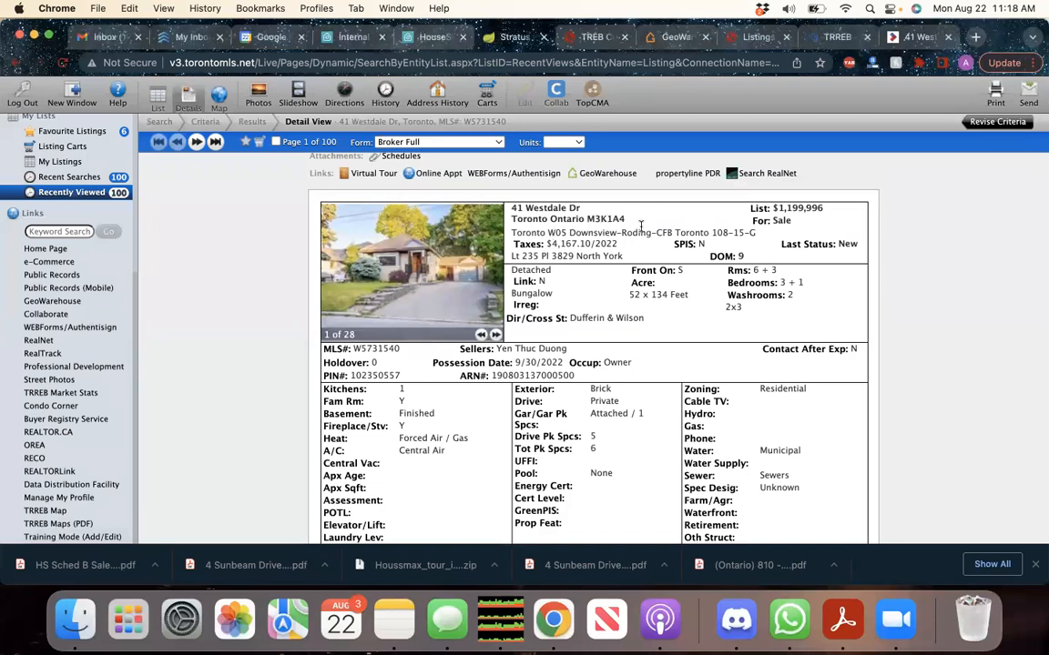
{"action": "left_click", "coordinate": [830, 37]}
{"action": "left_click", "coordinate": [917, 37]}
Set area Toronto, municipality Toronto W05 and community Downsview-Roding-CFB
{"action": "left_click", "coordinate": [429, 290]}
{"action": "key", "text": "t"}
{"action": "key", "text": "Return"}
{"action": "left_click", "coordinate": [292, 339]}
{"action": "key", "text": "w"}
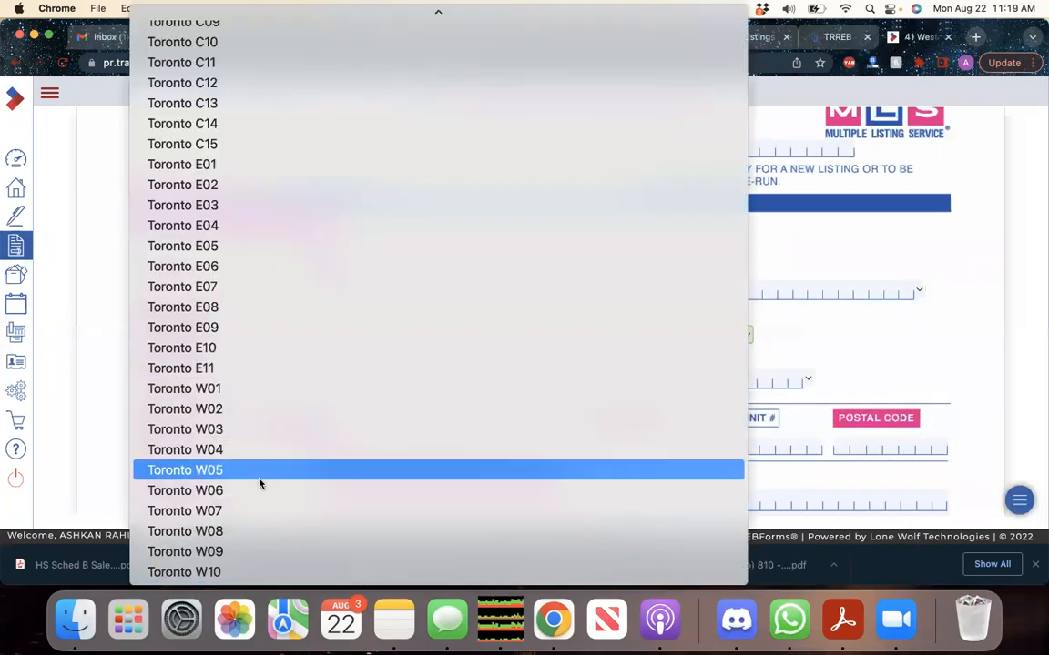
{"action": "left_click", "coordinate": [259, 472]}
{"action": "left_click", "coordinate": [302, 375]}
{"action": "key", "text": "d"}
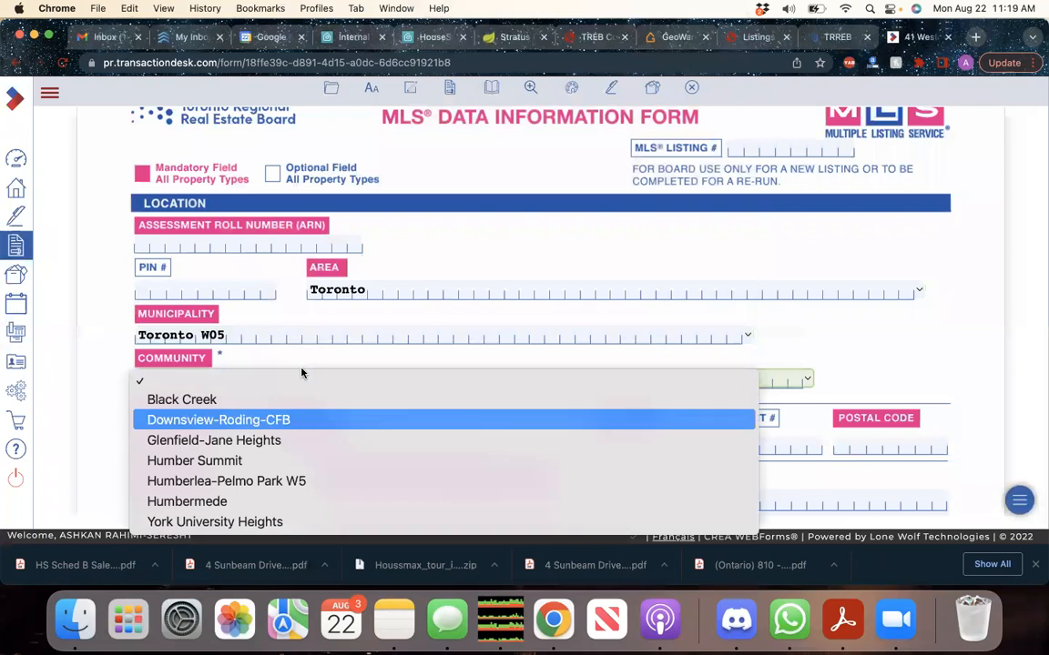
{"action": "left_click", "coordinate": [275, 421]}
{"action": "scroll", "coordinate": [112, 401], "scroll_direction": "down", "scroll_amount": 5}
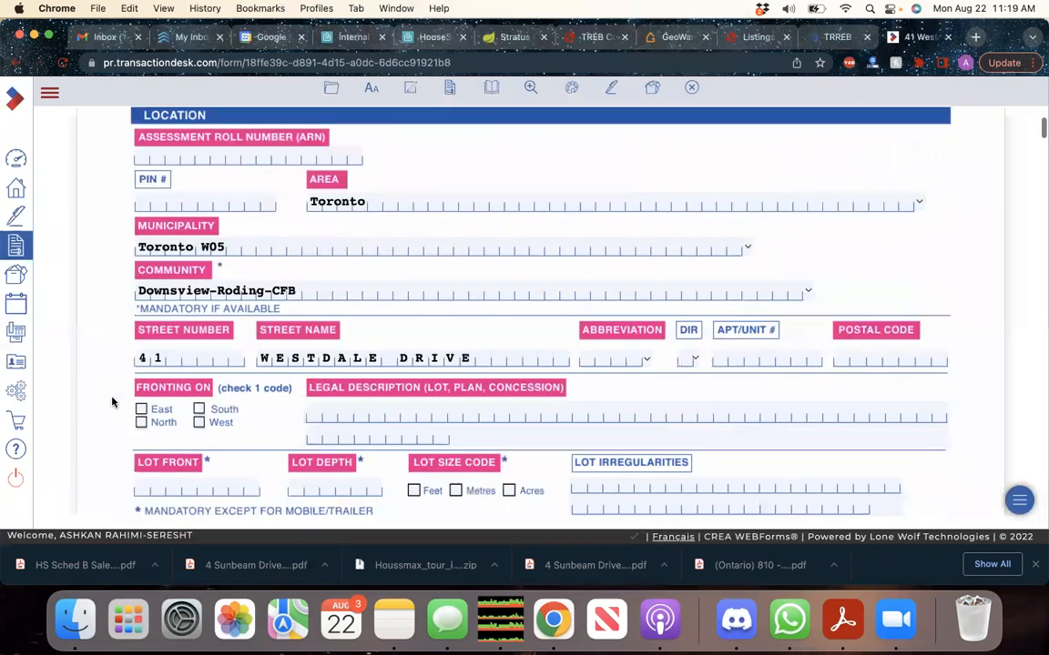
{"action": "left_click", "coordinate": [508, 238]}
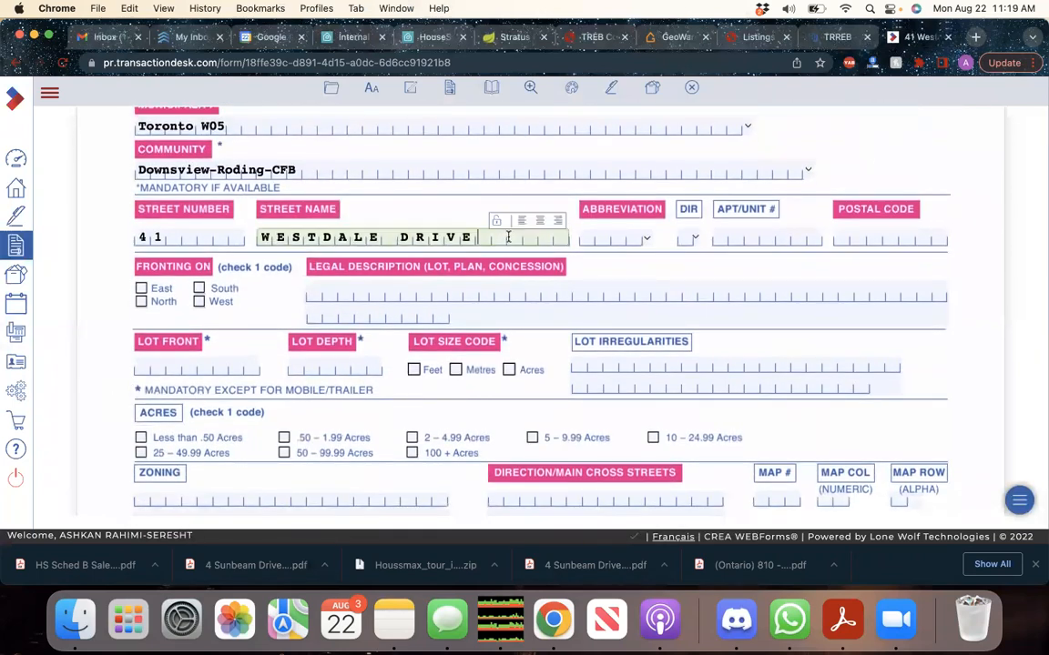
{"action": "key", "text": "Tab"}
{"action": "key", "text": "Tab"}
{"action": "key", "text": "Tab"}
{"action": "key", "text": "Tab"}
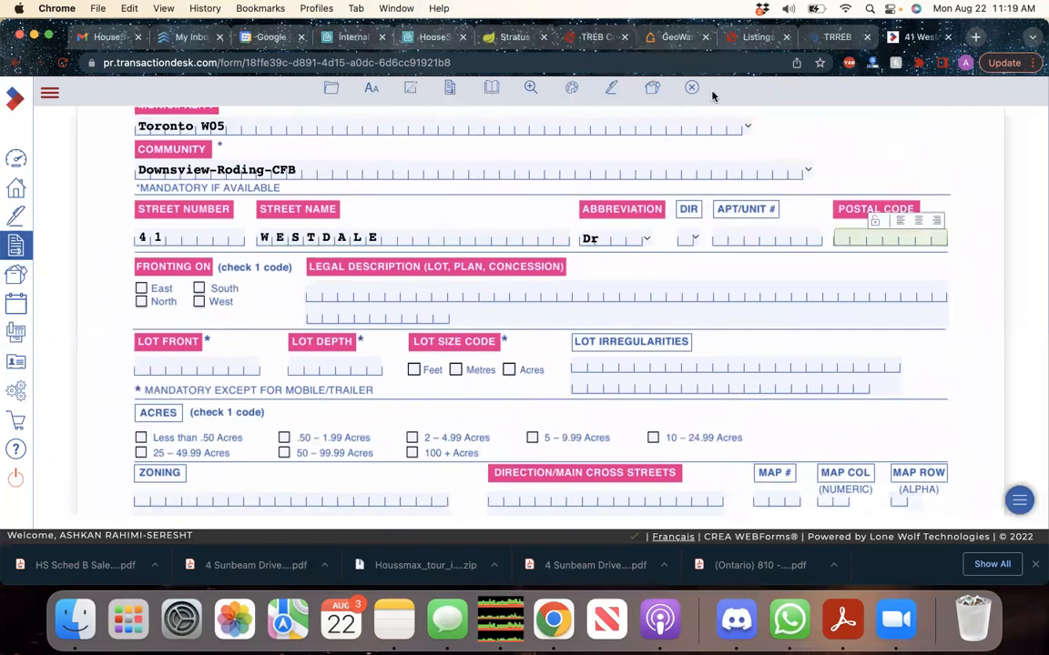
{"action": "type", "text": "M3K1A4"}
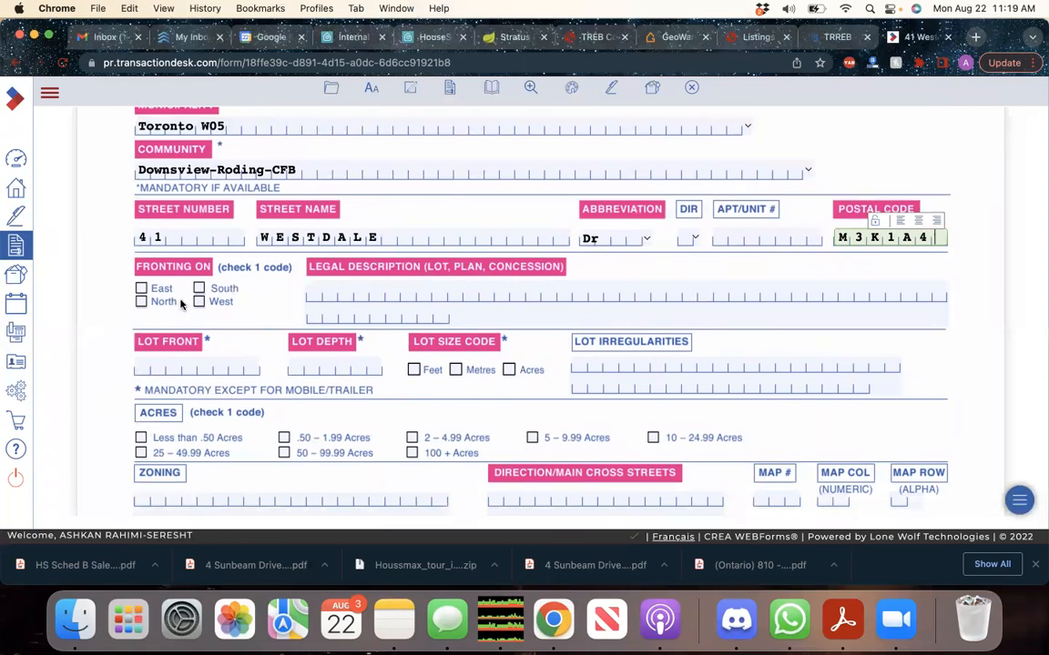
{"action": "left_click", "coordinate": [757, 38]}
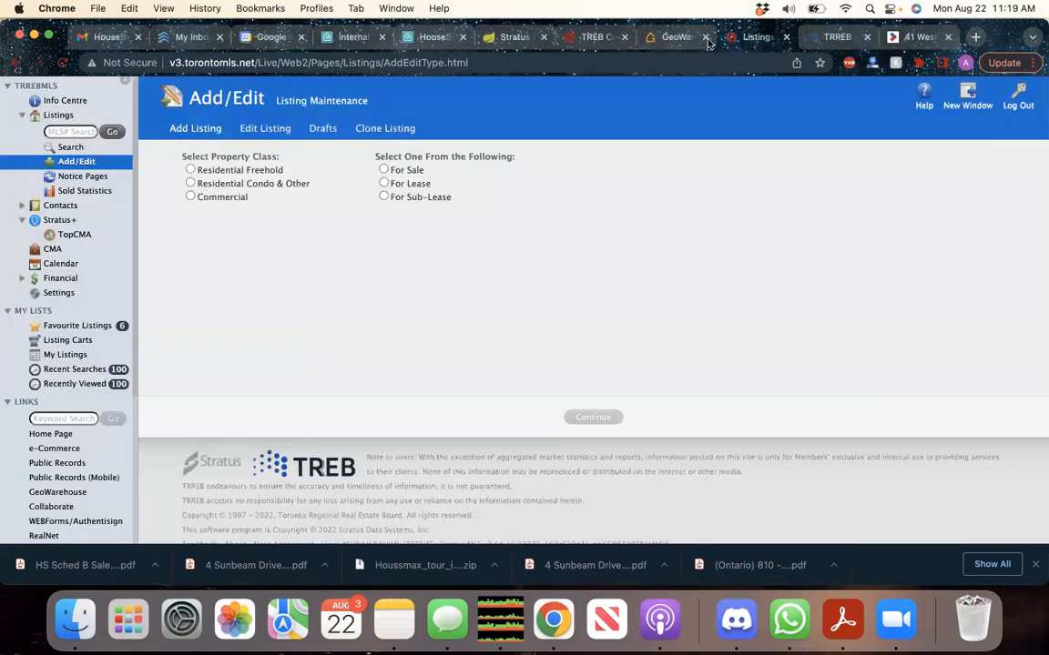
{"action": "left_click", "coordinate": [593, 37]}
{"action": "left_click", "coordinate": [515, 37]}
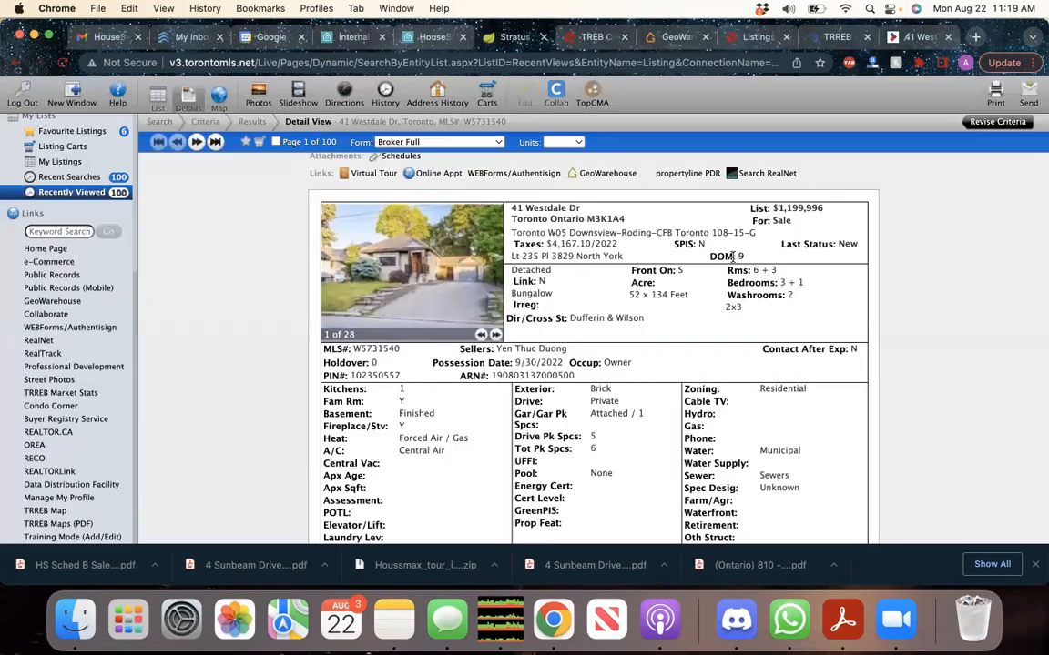
{"action": "scroll", "coordinate": [737, 227], "scroll_direction": "down", "scroll_amount": 1}
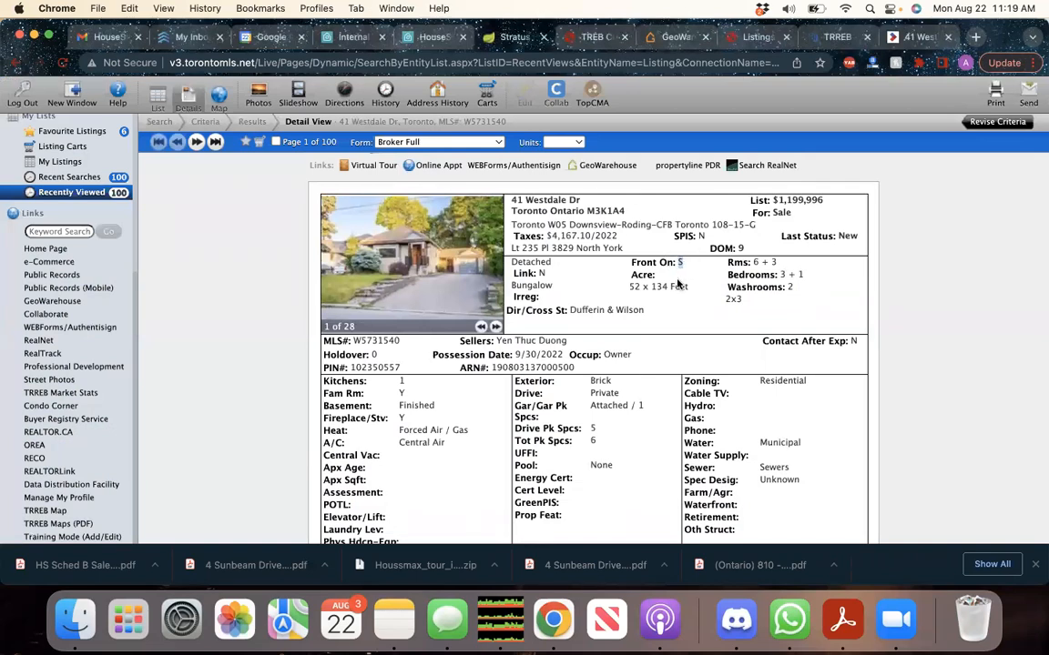
{"action": "left_click_drag", "start_coordinate": [585, 204], "coordinate": [512, 204]}
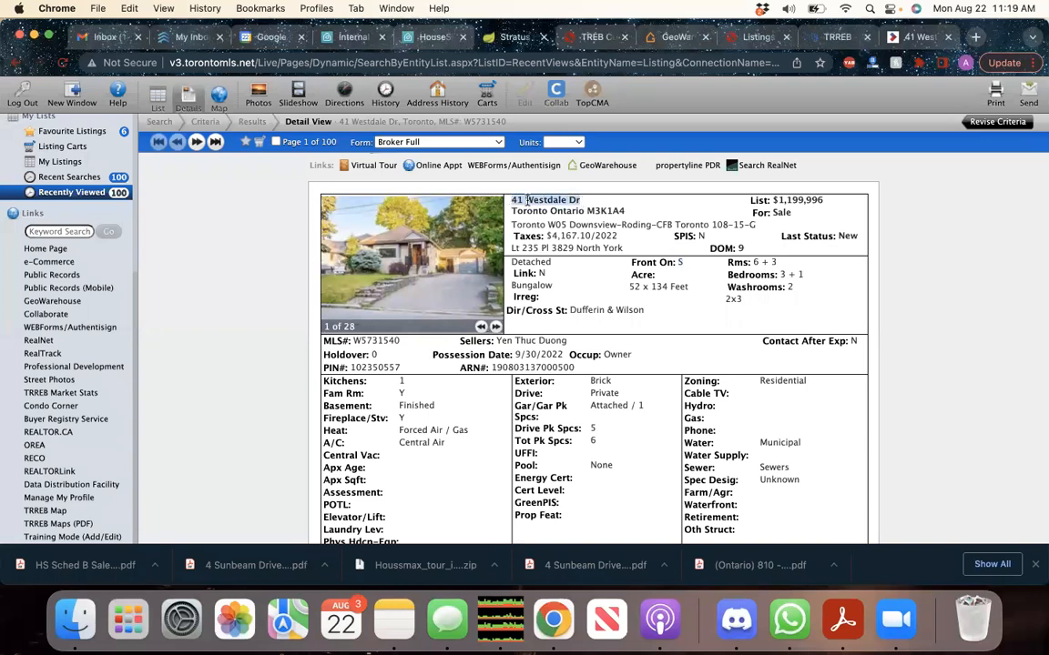
{"action": "right_click", "coordinate": [527, 201]}
{"action": "left_click", "coordinate": [583, 271]}
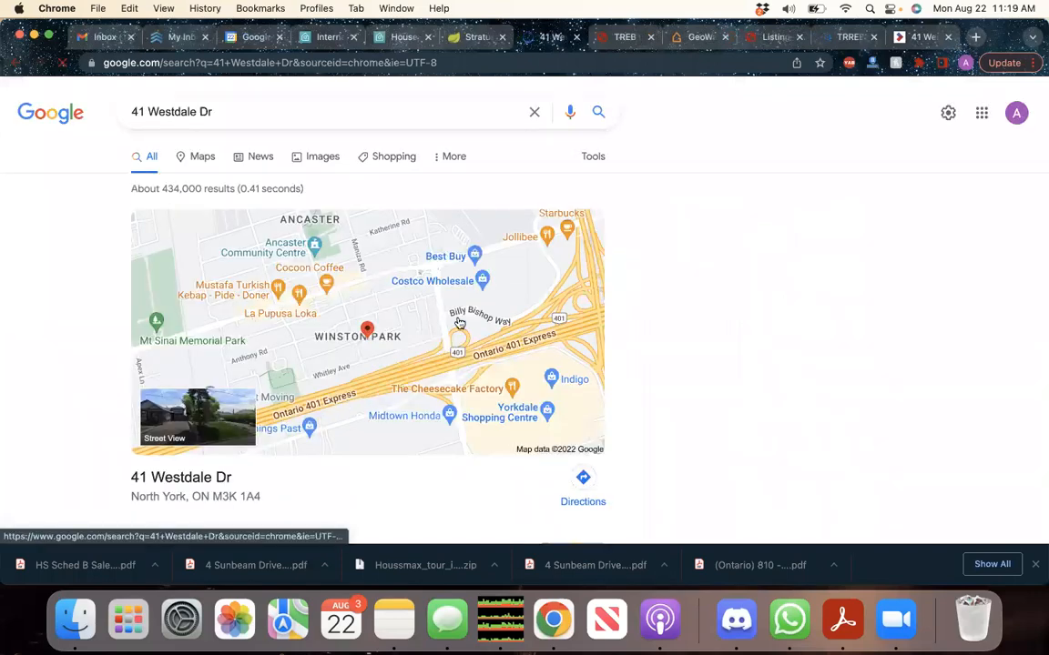
{"action": "left_click", "coordinate": [377, 356]}
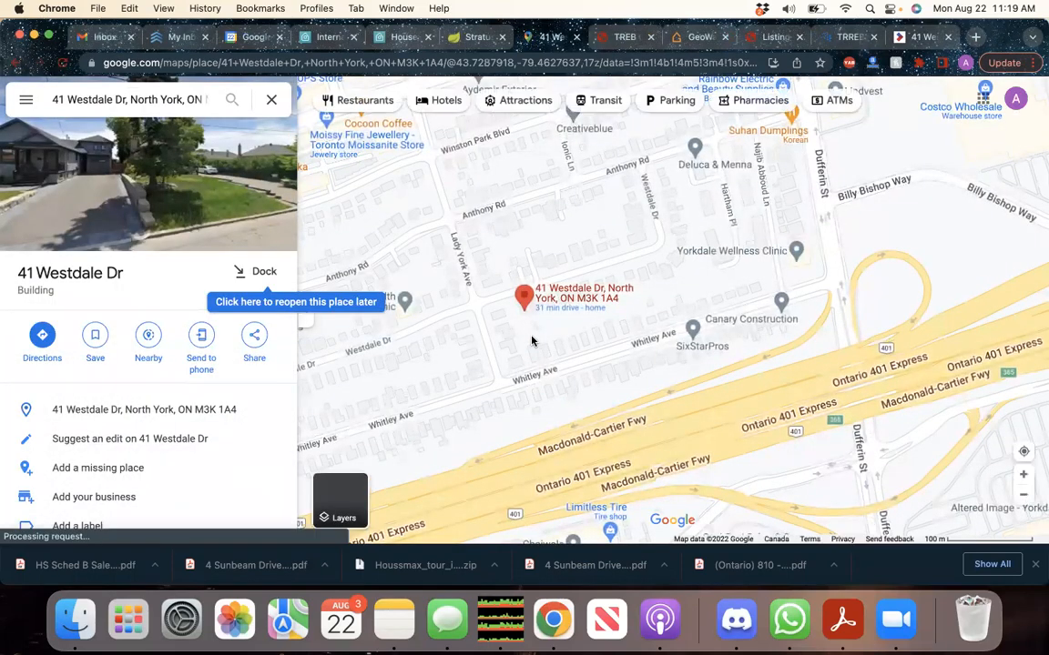
{"action": "scroll", "coordinate": [525, 332], "scroll_direction": "up", "scroll_amount": 5}
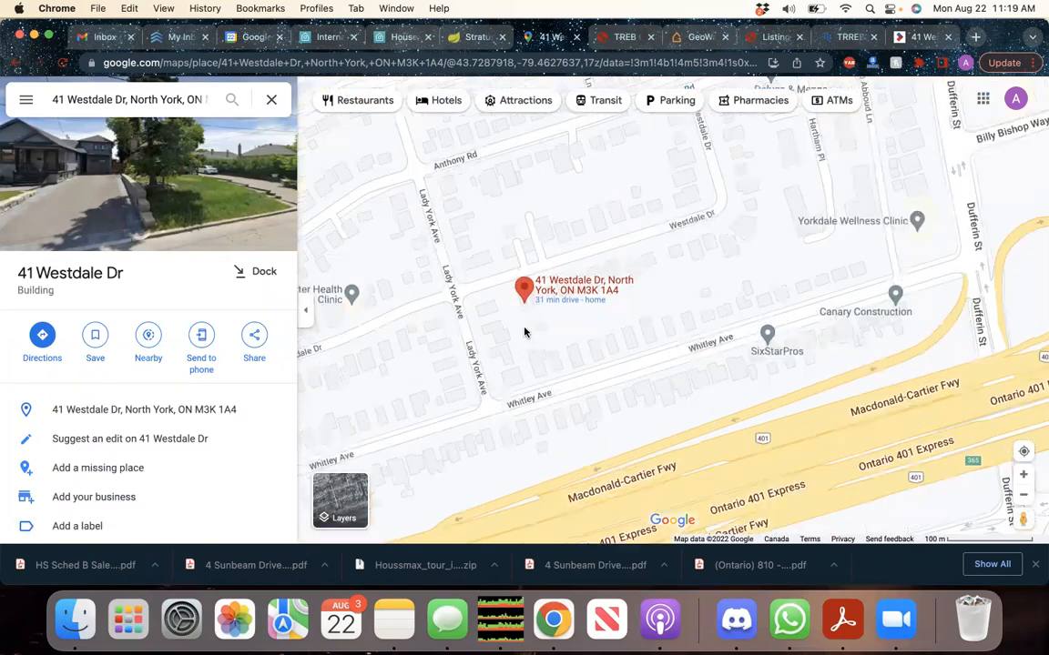
{"action": "left_click_drag", "start_coordinate": [532, 316], "coordinate": [553, 430]}
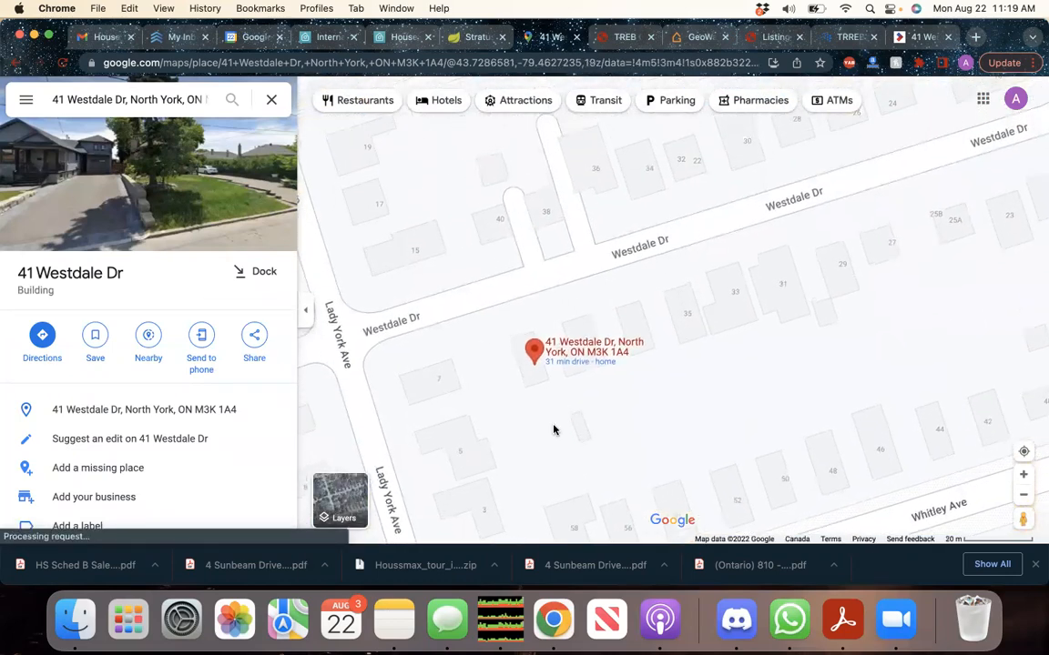
{"action": "left_click", "coordinate": [485, 39]}
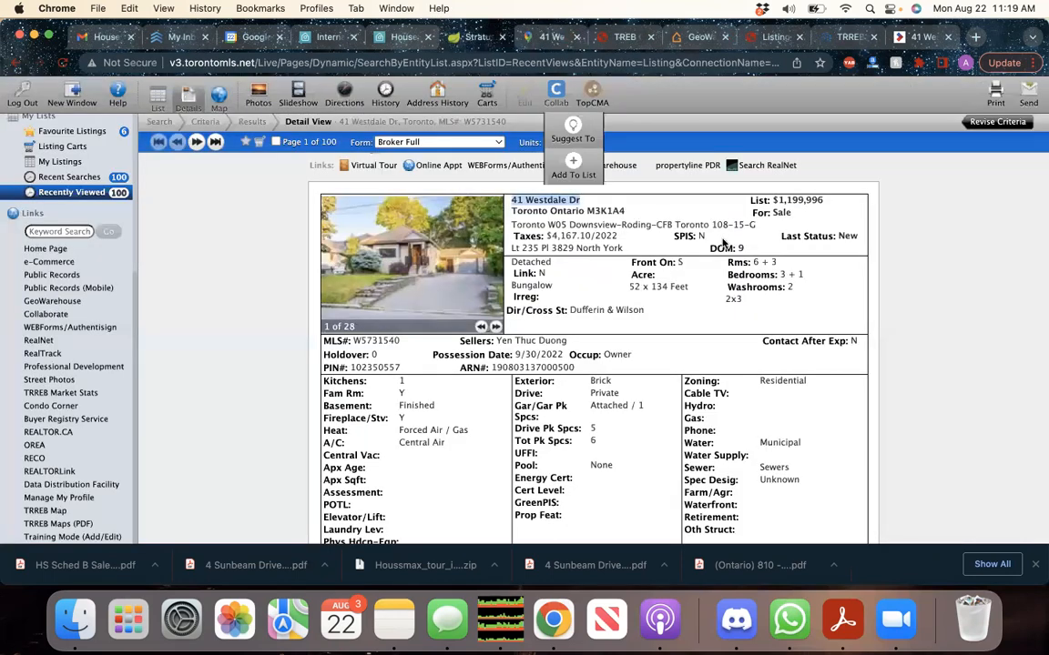
Tick South under Fronting On, matching the listing's Front On value S
{"action": "double_click", "coordinate": [680, 263]}
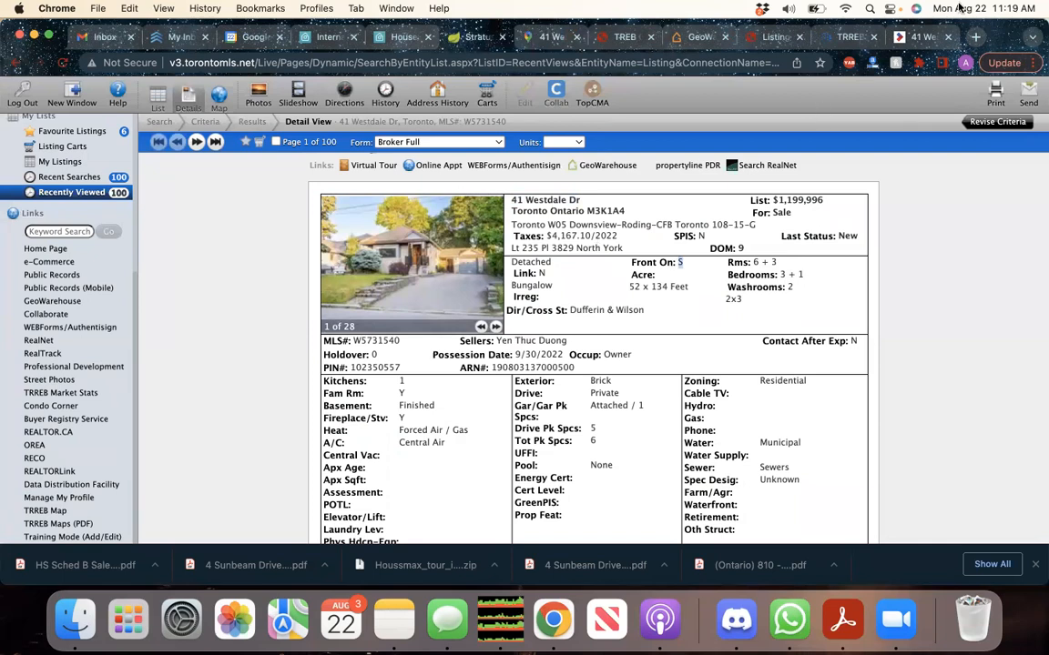
{"action": "left_click", "coordinate": [922, 37]}
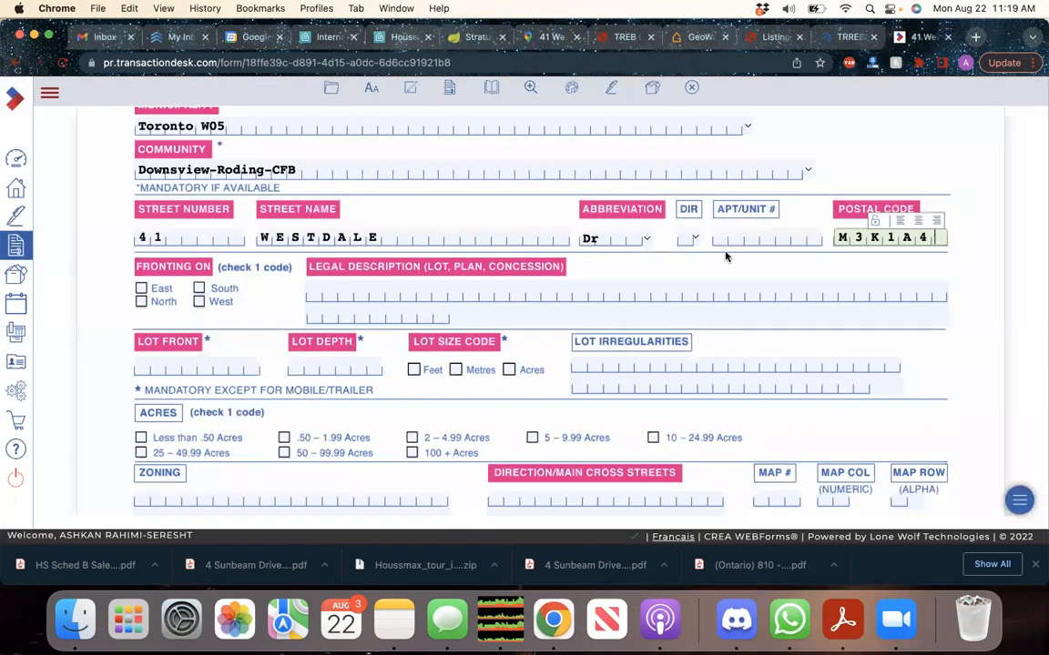
{"action": "left_click", "coordinate": [207, 288]}
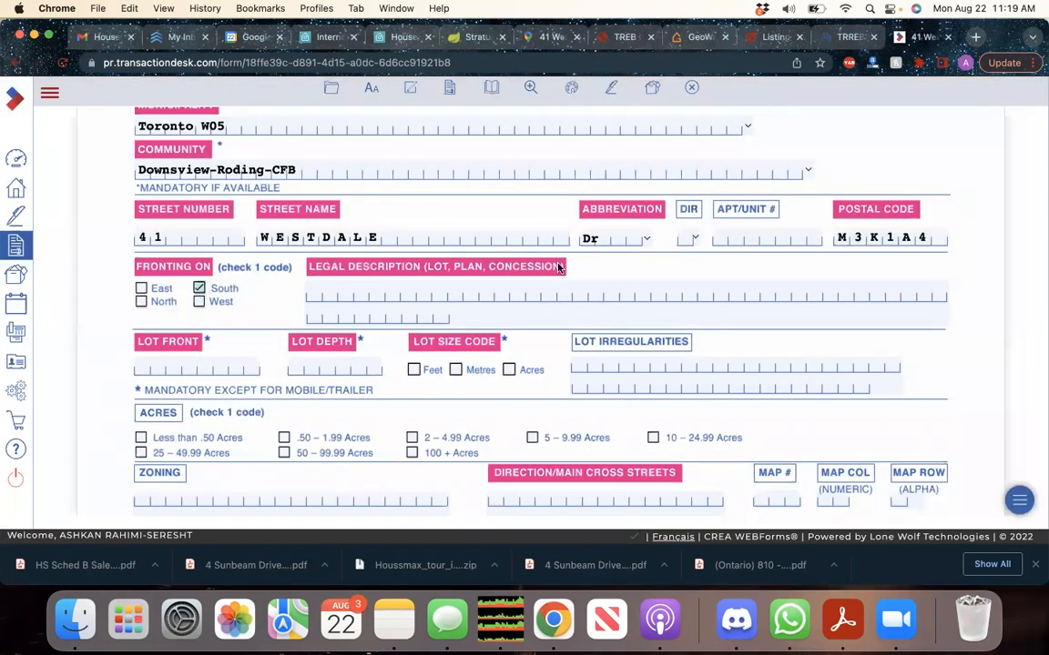
Paste the GeoWarehouse legal description 'LT 235 PL 3829 NORTH YORK' into Legal Description
{"action": "left_click", "coordinate": [677, 39]}
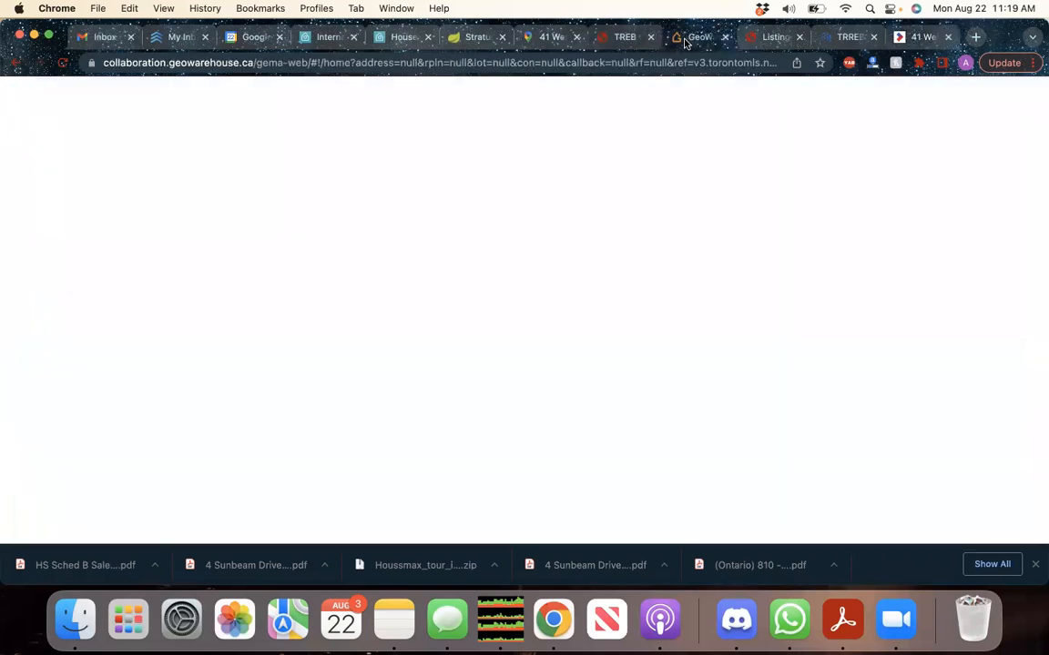
{"action": "mouse_move", "coordinate": [209, 391]}
{"action": "left_mouse_down"}
{"action": "mouse_move", "coordinate": [584, 393]}
{"action": "mouse_move", "coordinate": [208, 377]}
{"action": "left_mouse_up"}
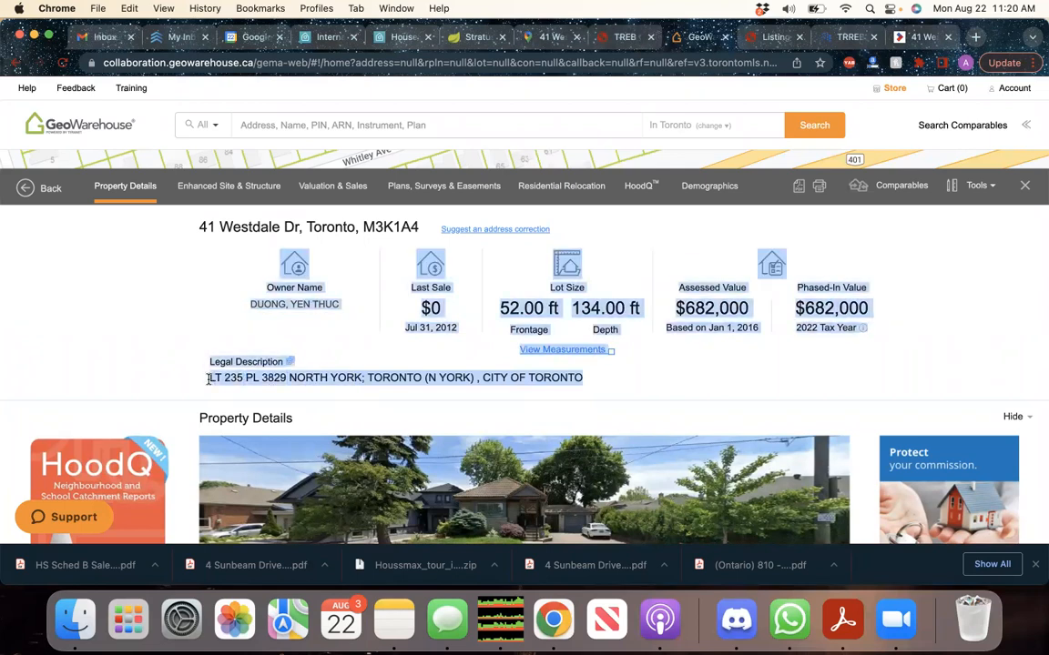
{"action": "left_click", "coordinate": [209, 377]}
{"action": "left_click_drag", "start_coordinate": [587, 380], "coordinate": [211, 380]}
{"action": "key", "text": "cmd+c"}
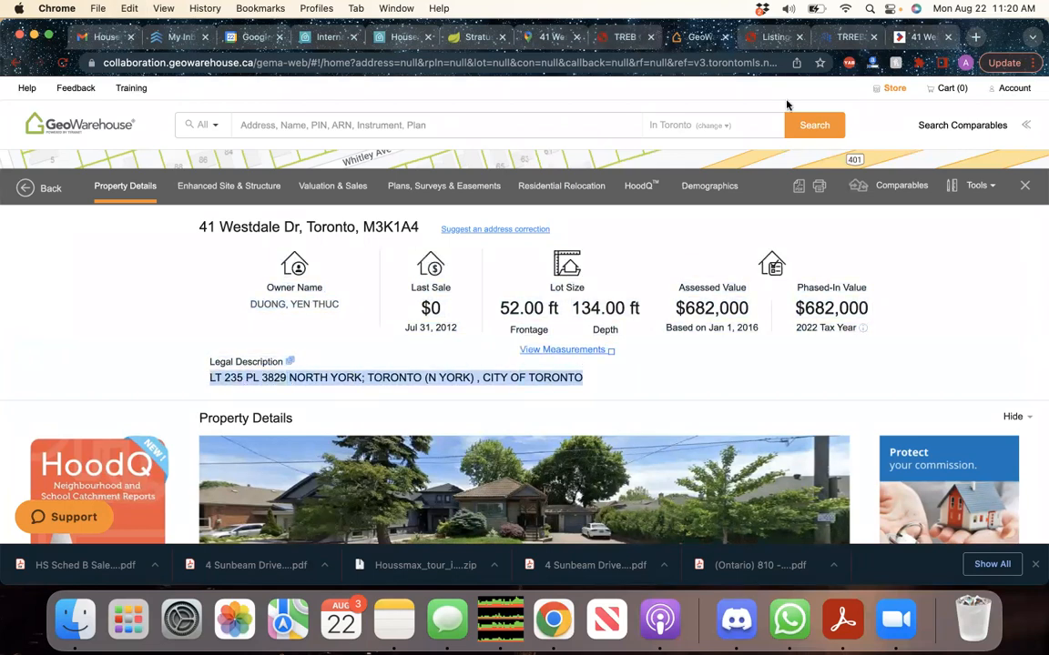
{"action": "left_click", "coordinate": [917, 37]}
{"action": "left_click", "coordinate": [422, 295]}
{"action": "key", "text": "cmd+v"}
{"action": "left_click", "coordinate": [929, 374]}
{"action": "scroll", "coordinate": [901, 382], "scroll_direction": "down", "scroll_amount": 1}
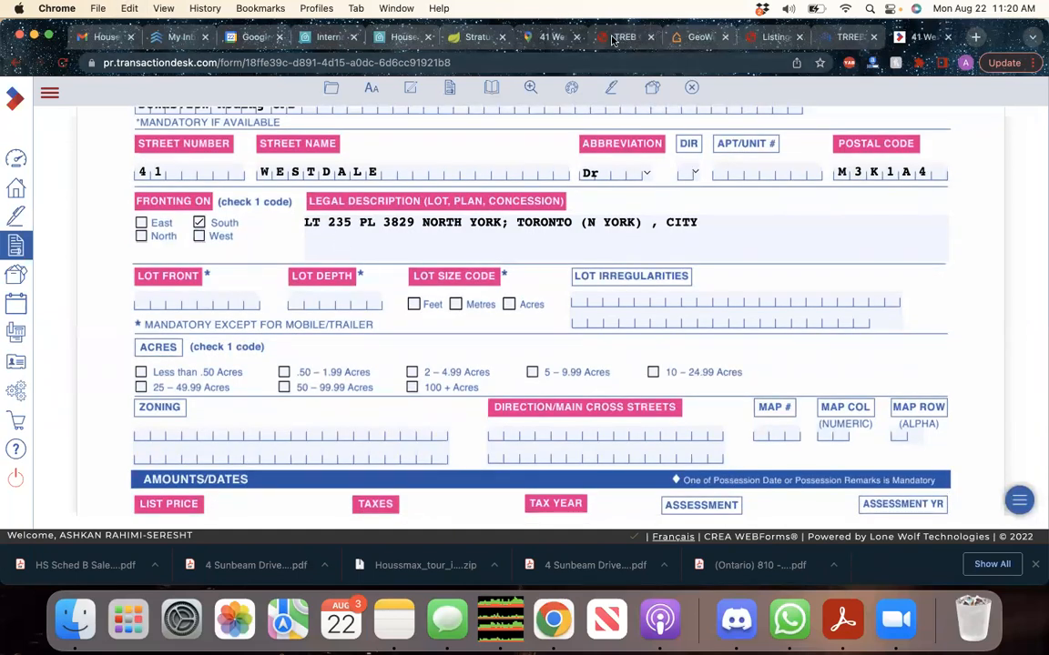
Enter lot frontage 52.00 and depth 134, measured in Feet
{"action": "left_click", "coordinate": [698, 37]}
{"action": "left_click", "coordinate": [744, 37]}
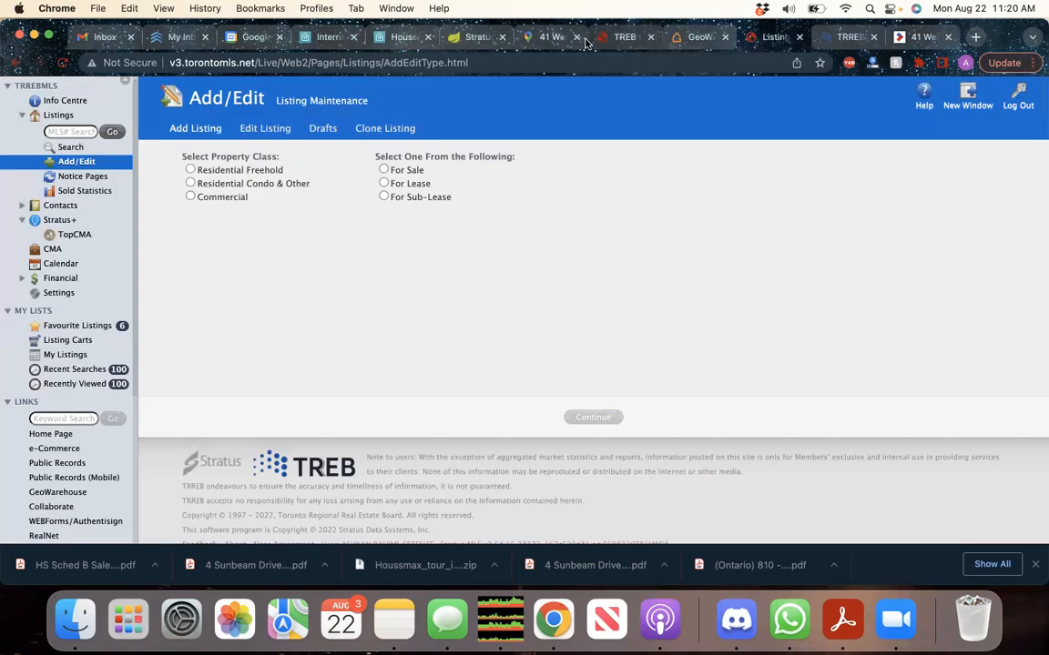
{"action": "left_click", "coordinate": [487, 37]}
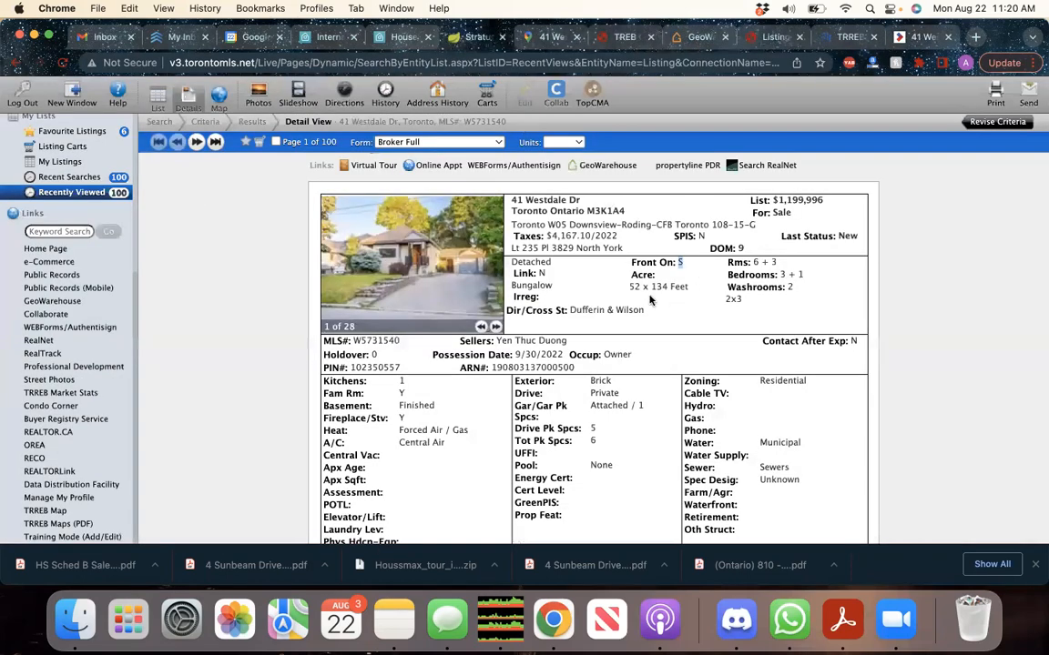
{"action": "left_click", "coordinate": [901, 38]}
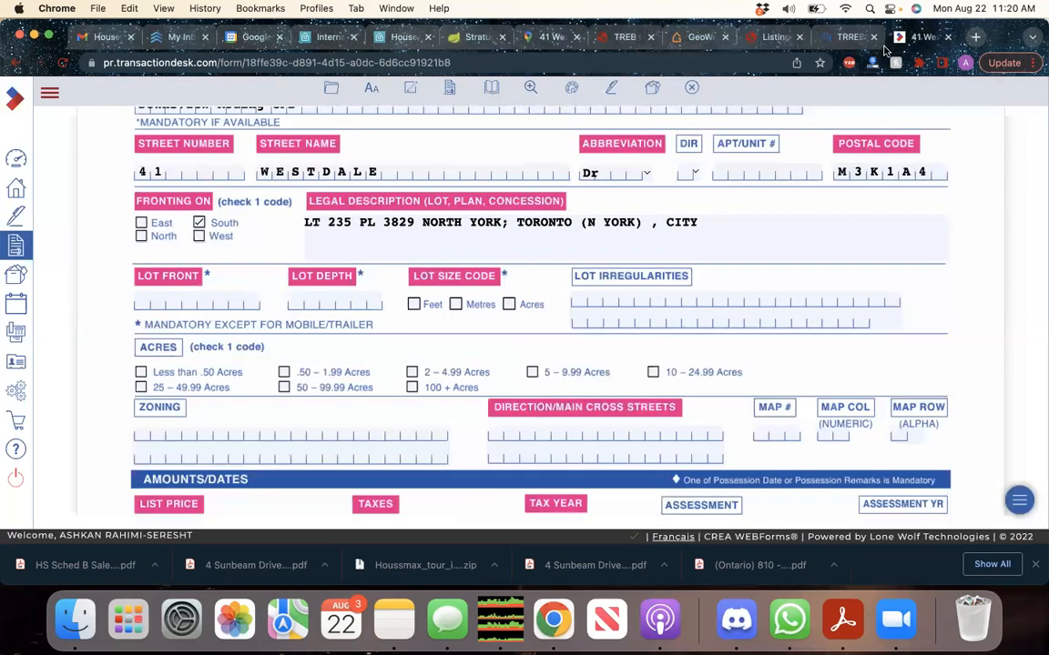
{"action": "left_click", "coordinate": [186, 291]}
{"action": "type", "text": "52.00"}
{"action": "key", "text": "Tab"}
{"action": "type", "text": "1"}
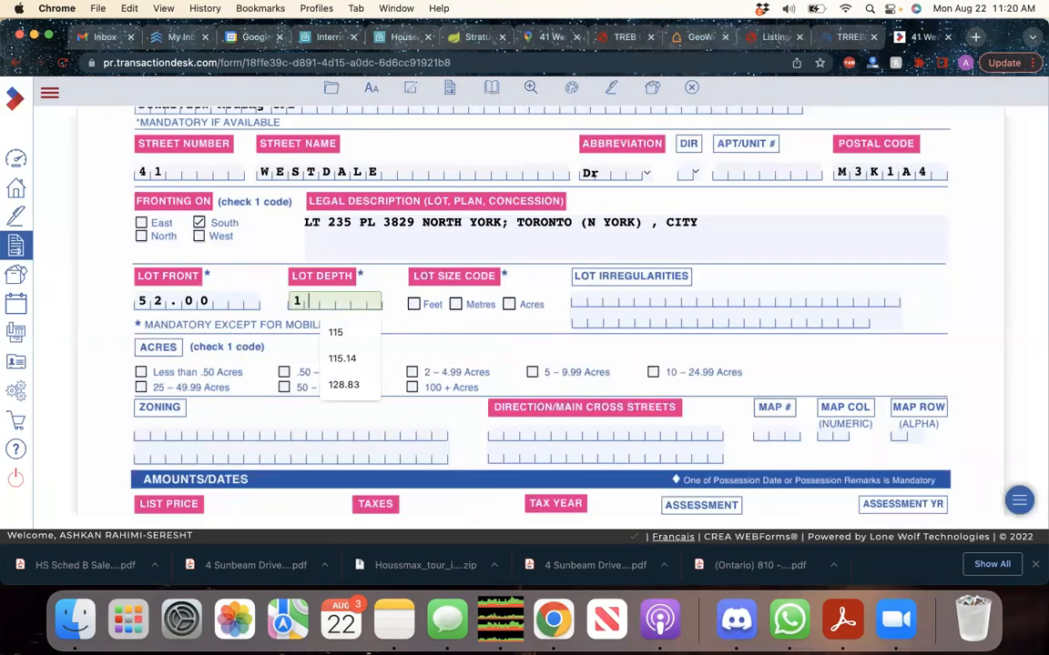
{"action": "type", "text": "34"}
{"action": "left_click", "coordinate": [414, 305]}
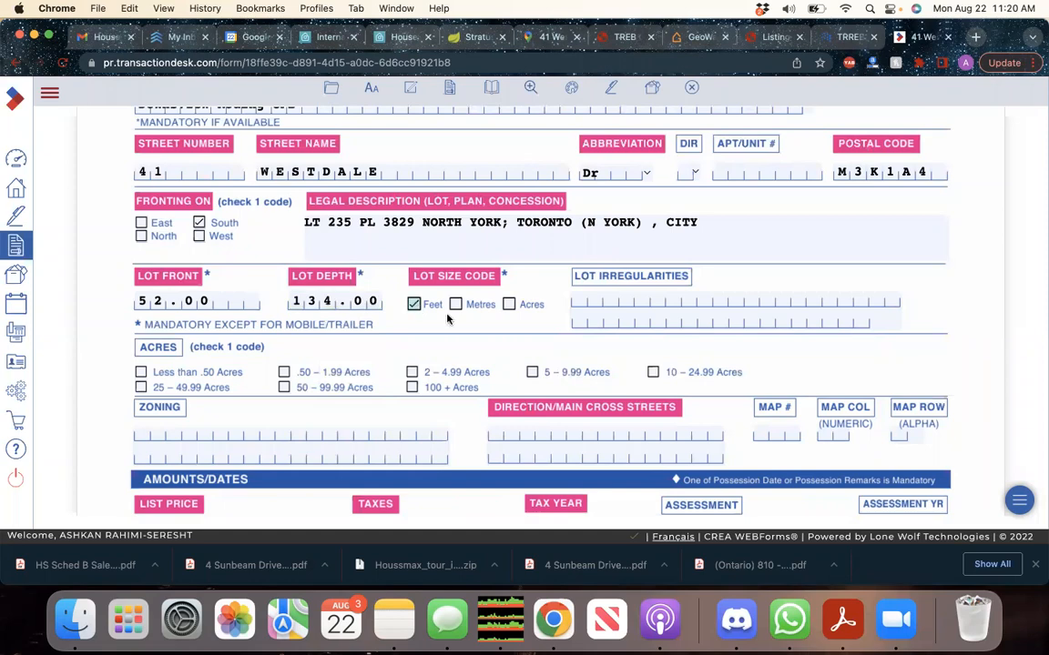
Copy the 4167.10 taxes from the Stratus listing into Taxes and set Tax Year 2022
{"action": "scroll", "coordinate": [455, 318], "scroll_direction": "down", "scroll_amount": 2}
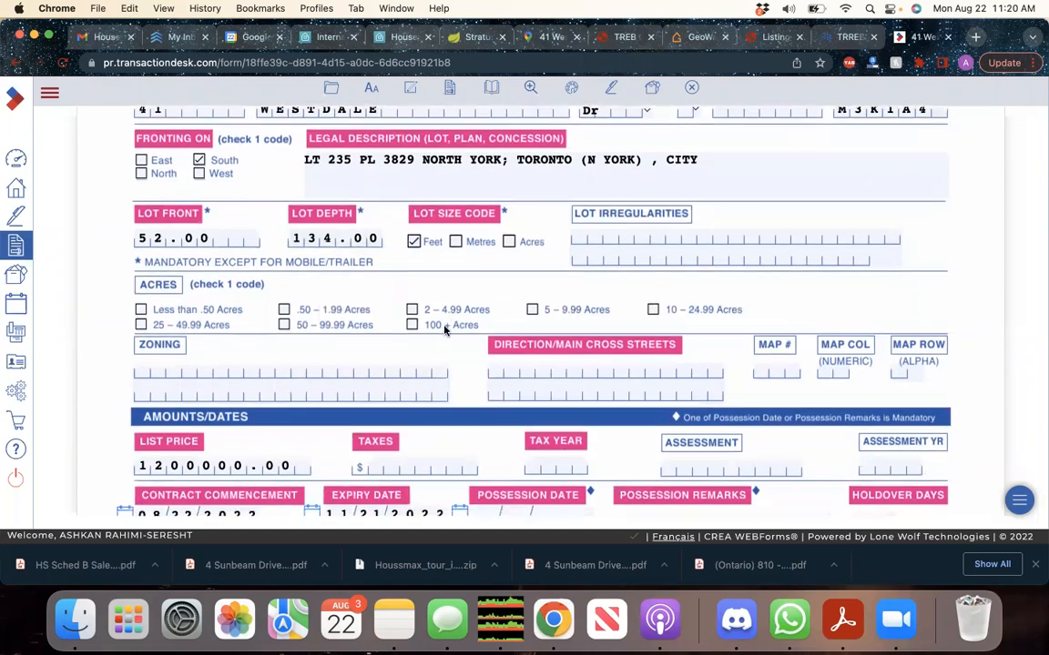
{"action": "scroll", "coordinate": [398, 291], "scroll_direction": "down", "scroll_amount": 3}
{"action": "scroll", "coordinate": [294, 333], "scroll_direction": "down", "scroll_amount": 1}
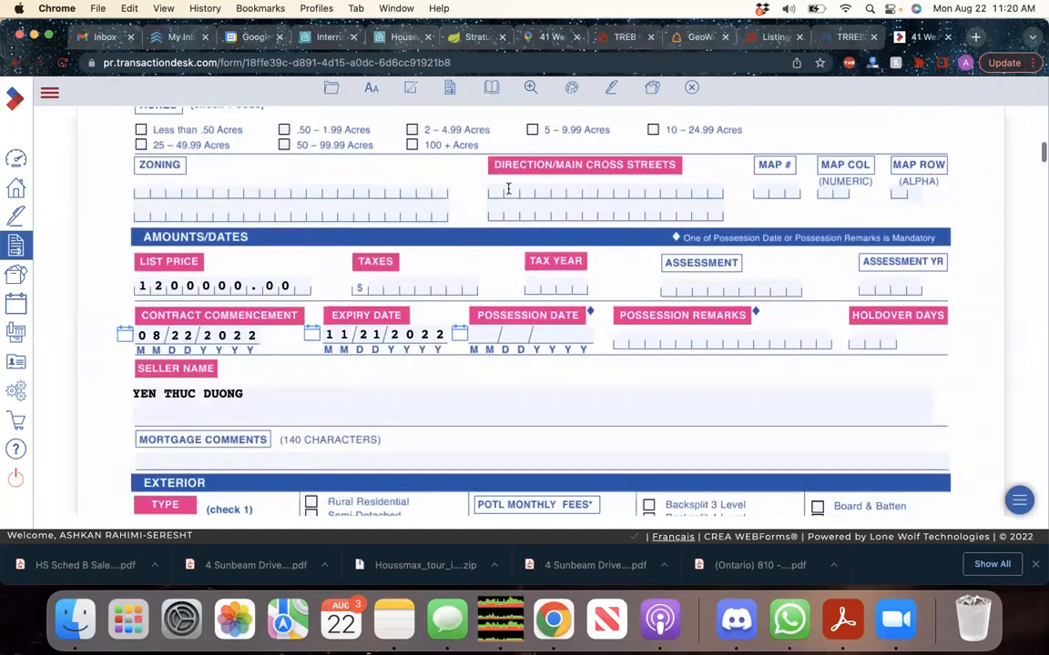
{"action": "left_click", "coordinate": [470, 42]}
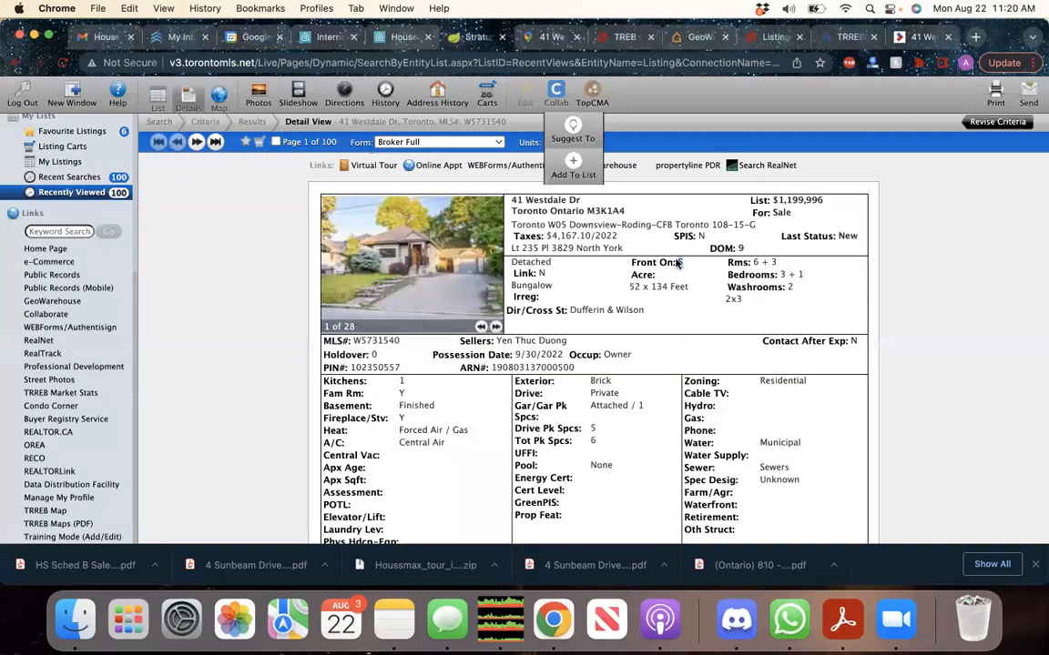
{"action": "left_click_drag", "start_coordinate": [591, 235], "coordinate": [547, 236]}
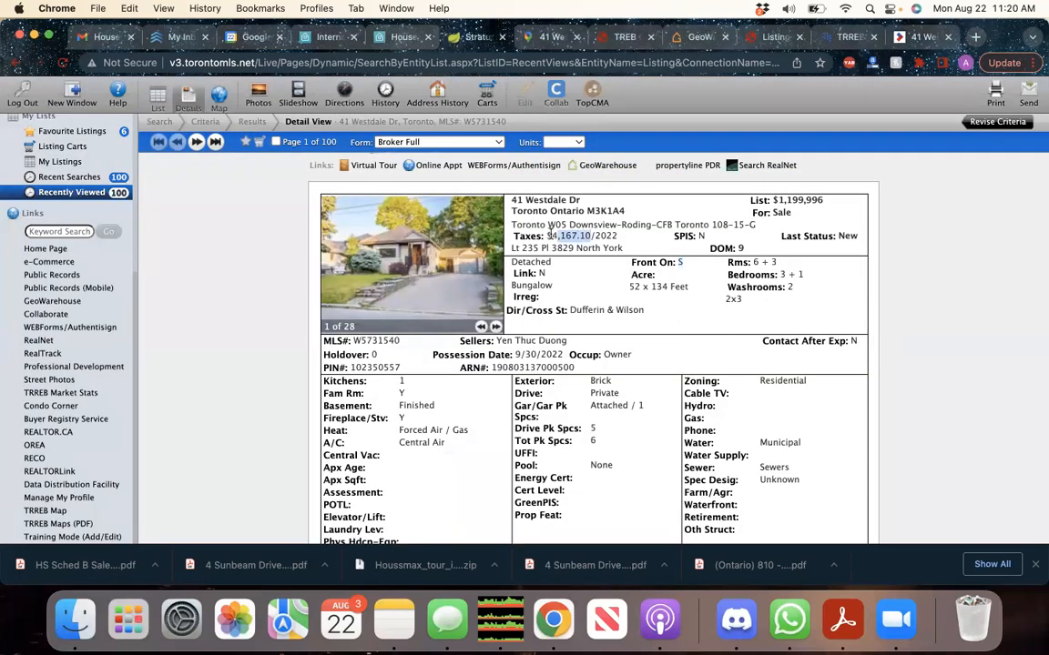
{"action": "left_click", "coordinate": [910, 41]}
{"action": "left_click", "coordinate": [426, 286]}
{"action": "type", "text": "4,167.1"}
{"action": "left_click", "coordinate": [488, 270]}
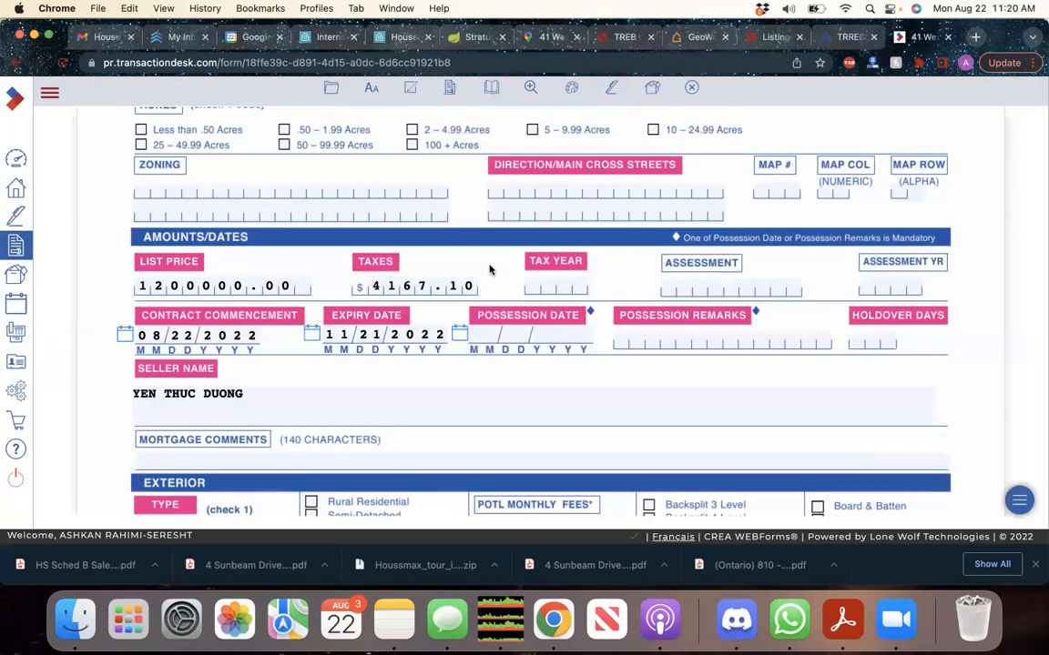
{"action": "left_click", "coordinate": [544, 287]}
{"action": "type", "text": "2022"}
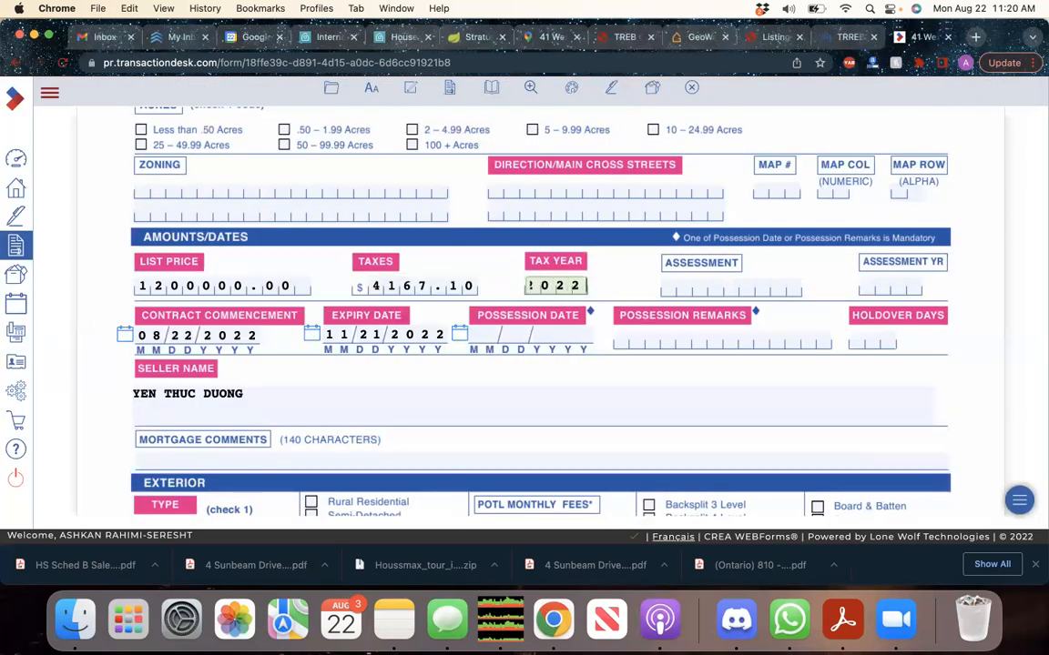
{"action": "left_click", "coordinate": [611, 275]}
{"action": "scroll", "coordinate": [612, 273], "scroll_direction": "down", "scroll_amount": 3}
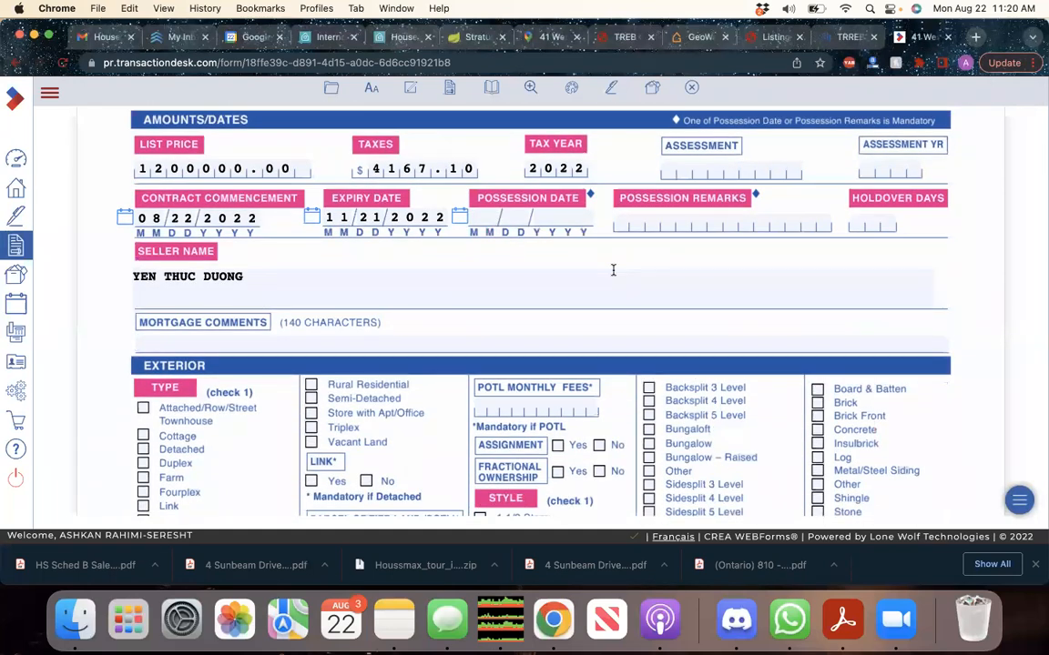
Enter 30/60/90 as the possession remarks, correcting typing slips along the way
{"action": "left_click", "coordinate": [673, 220]}
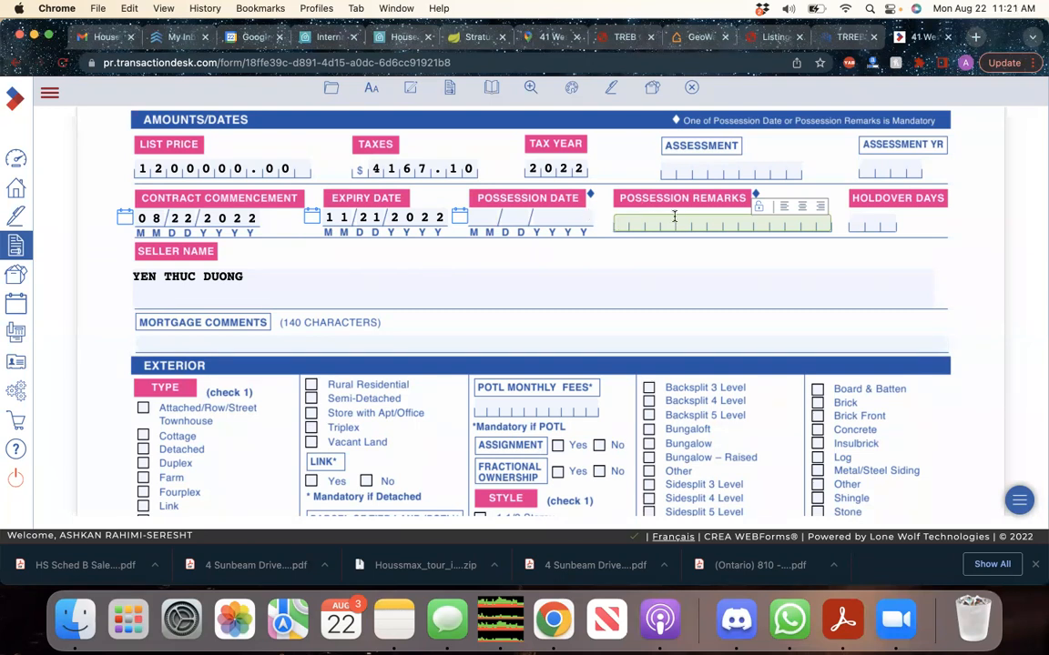
{"action": "type", "text": "30/60/"}
{"action": "key", "text": "BackSpace"}
{"action": "key", "text": "BackSpace"}
{"action": "key", "text": "BackSpace"}
{"action": "key", "text": "BackSpace"}
{"action": "key", "text": "BackSpace"}
{"action": "key", "text": "BackSpace"}
{"action": "type", "text": "TBD"}
{"action": "key", "text": "BackSpace"}
{"action": "key", "text": "BackSpace"}
{"action": "key", "text": "BackSpace"}
{"action": "type", "text": "30/6-/90"}
{"action": "left_click", "coordinate": [619, 253]}
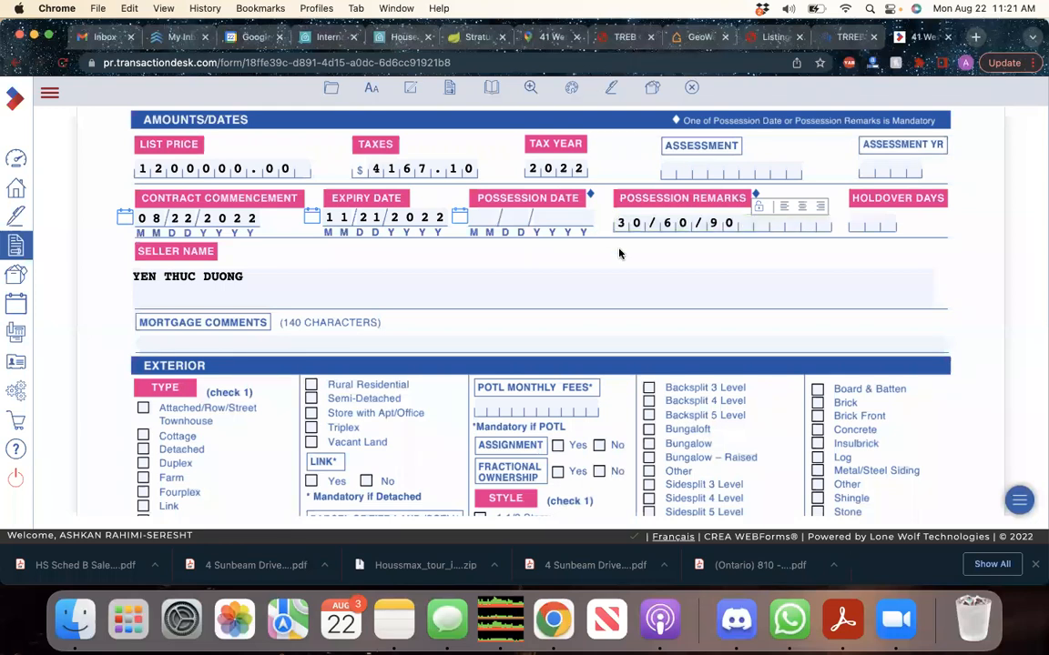
{"action": "left_click", "coordinate": [886, 223]}
Enter 90 holdover days and mark the property type as Detached
{"action": "type", "text": "90"}
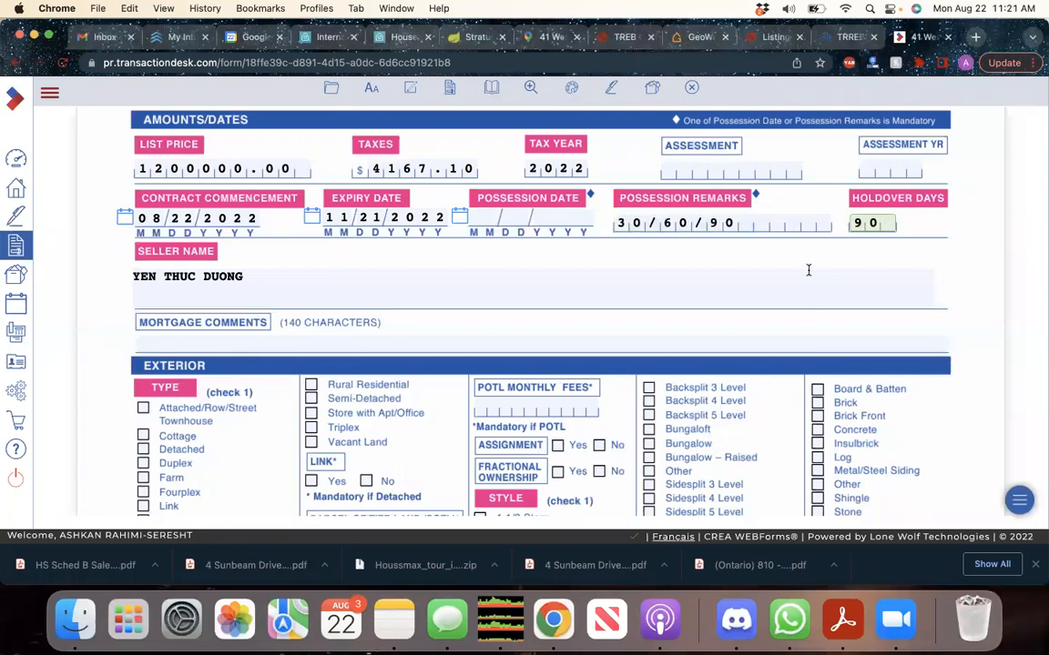
{"action": "left_click", "coordinate": [807, 272]}
{"action": "scroll", "coordinate": [745, 326], "scroll_direction": "down", "scroll_amount": 4}
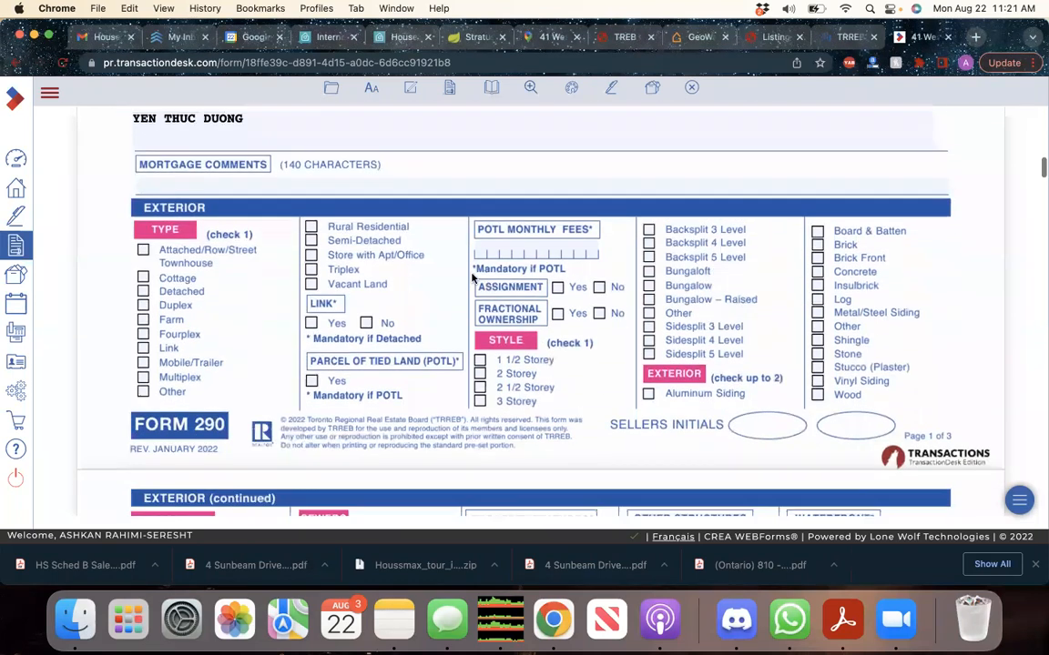
{"action": "left_click", "coordinate": [204, 292]}
Mark the house style as Bungalow, as shown on the MLS listing
{"action": "left_click", "coordinate": [490, 39]}
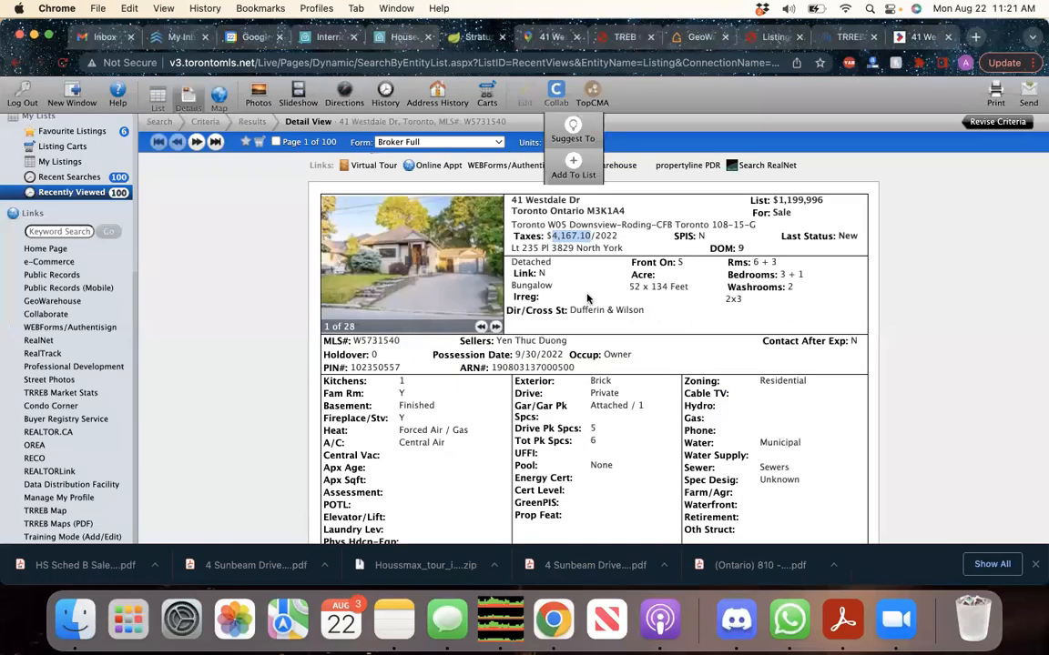
{"action": "left_click_drag", "start_coordinate": [542, 297], "coordinate": [515, 289]}
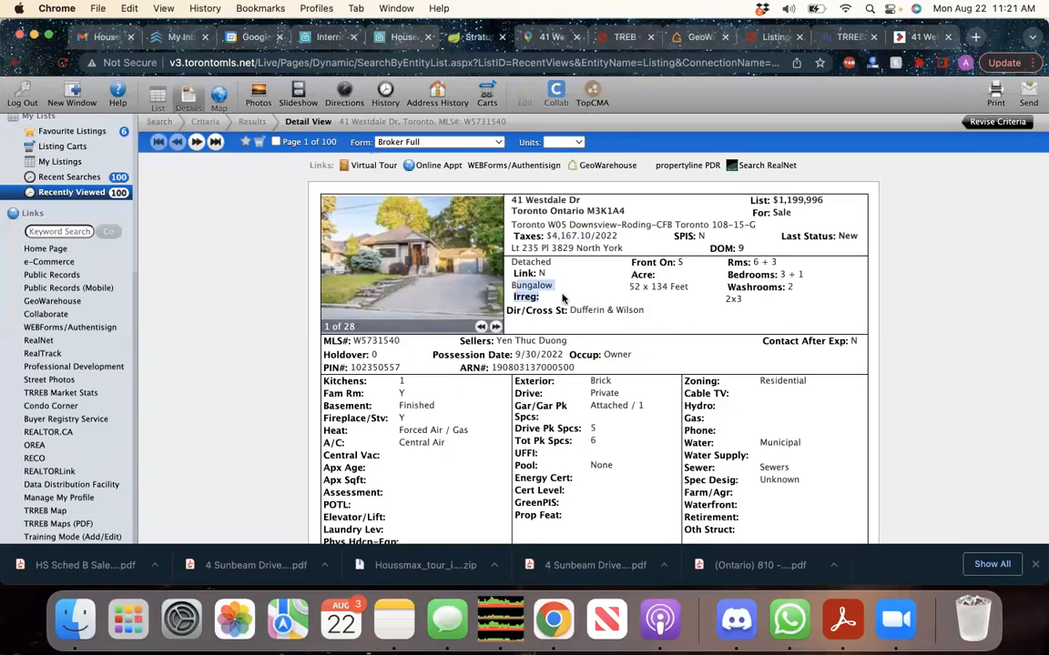
{"action": "left_click", "coordinate": [556, 287]}
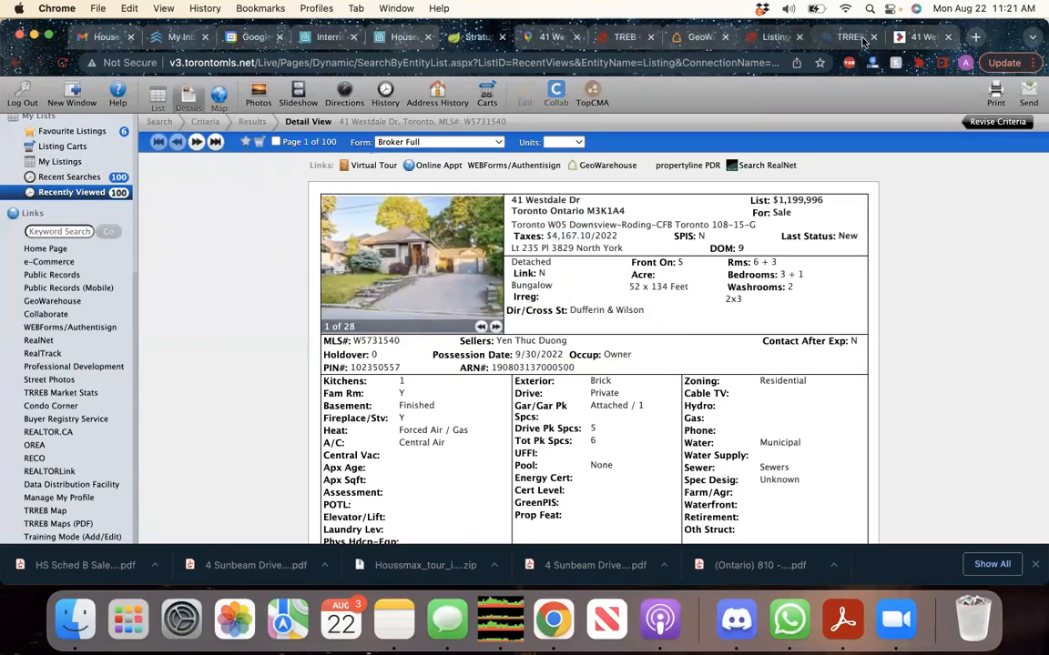
{"action": "left_click", "coordinate": [830, 36]}
{"action": "scroll", "coordinate": [507, 385], "scroll_direction": "down", "scroll_amount": 2}
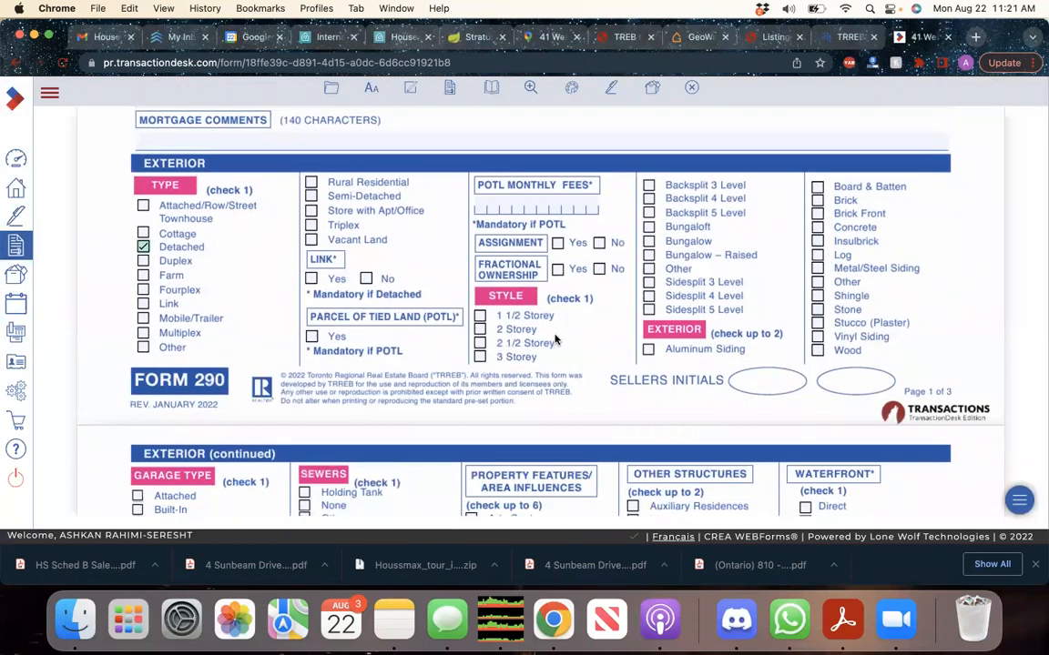
{"action": "left_click", "coordinate": [648, 241]}
{"action": "scroll", "coordinate": [582, 273], "scroll_direction": "down", "scroll_amount": 2}
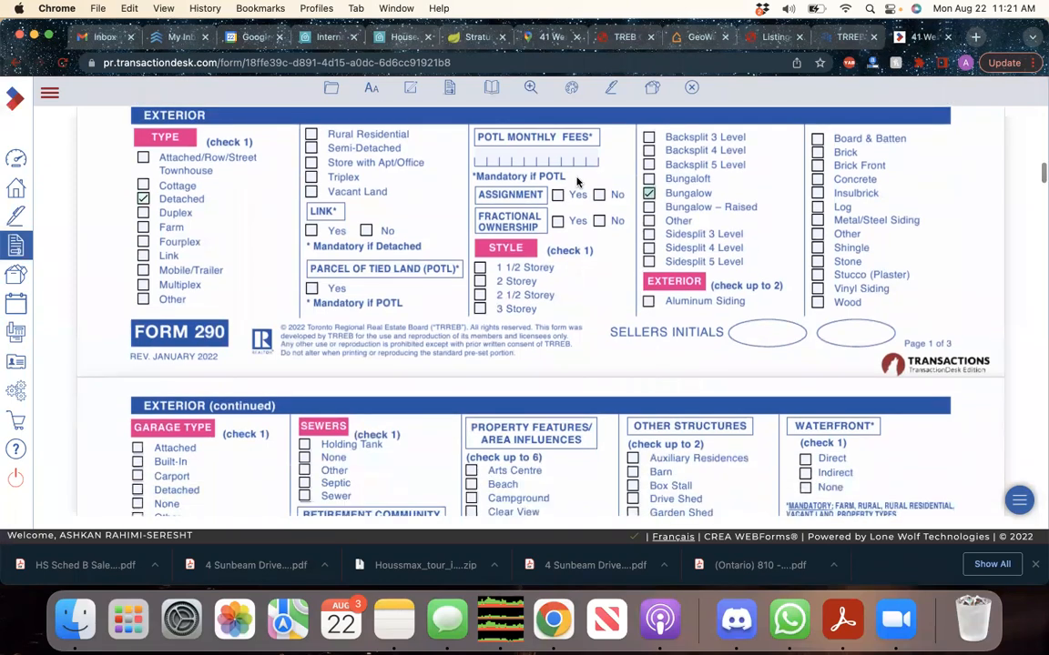
Mark the exterior as Brick after checking it on the listing
{"action": "left_click", "coordinate": [468, 37]}
{"action": "scroll", "coordinate": [678, 224], "scroll_direction": "down", "scroll_amount": 2}
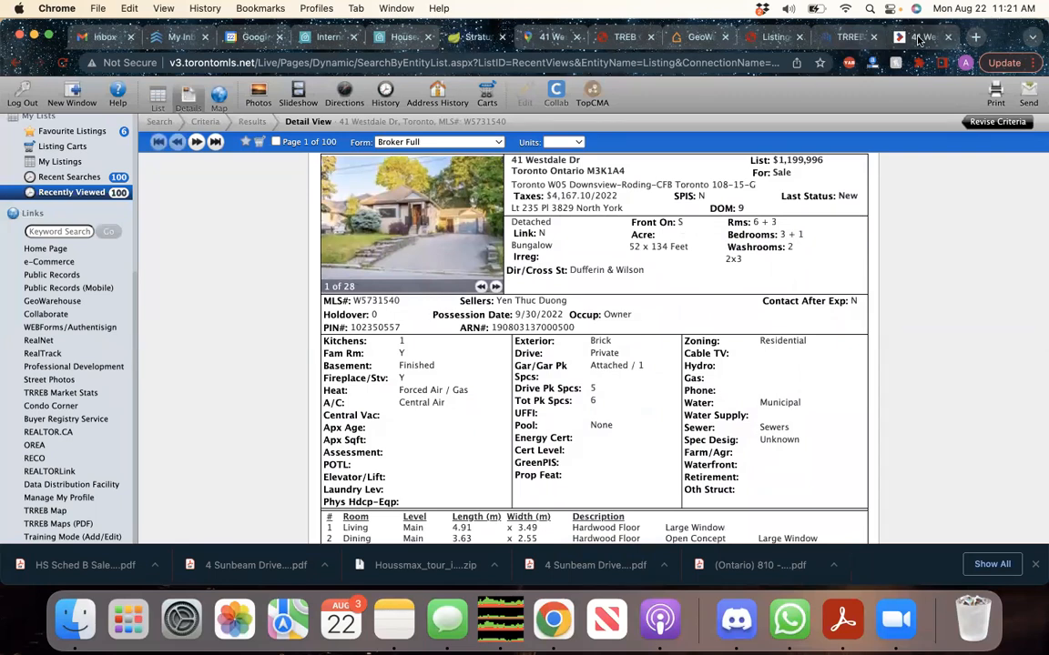
{"action": "left_click", "coordinate": [831, 36]}
{"action": "left_click", "coordinate": [818, 151]}
{"action": "scroll", "coordinate": [606, 335], "scroll_direction": "down", "scroll_amount": 5}
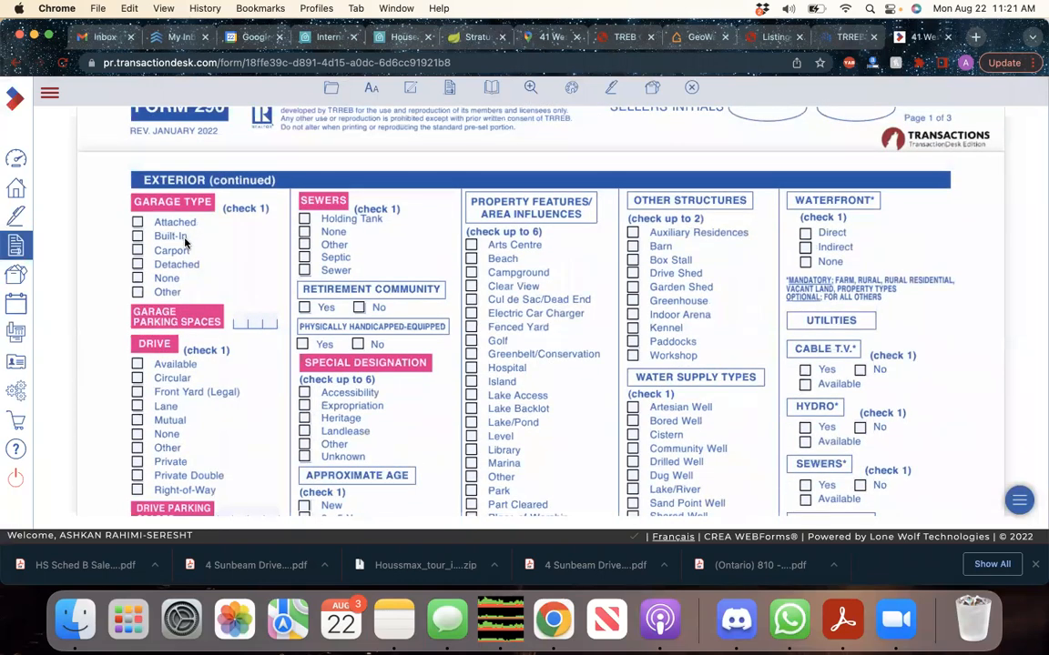
{"action": "left_click", "coordinate": [468, 33]}
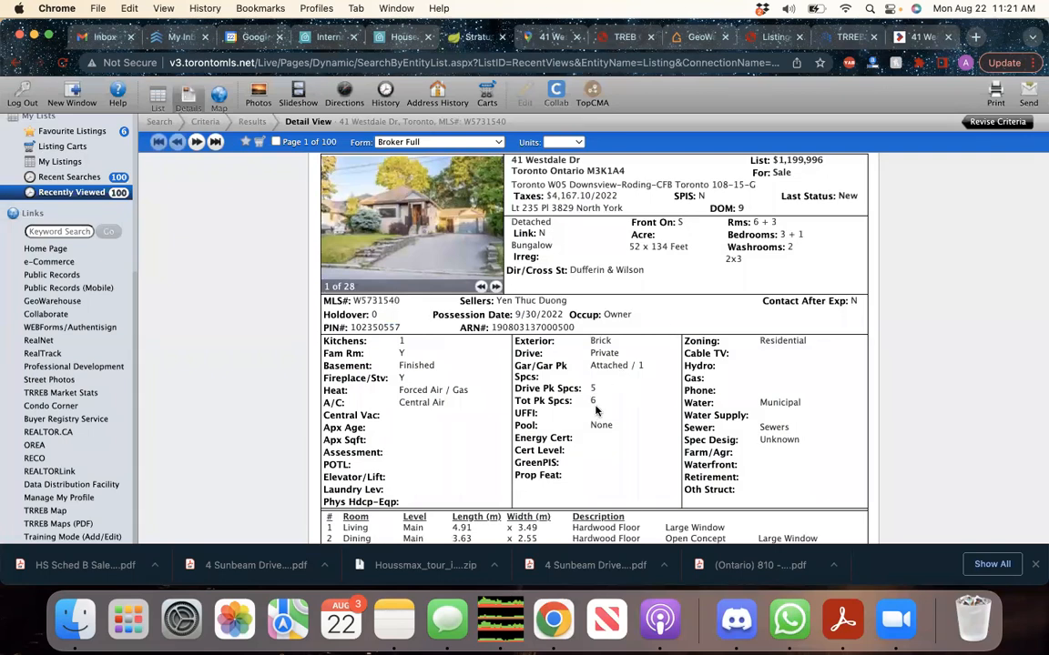
Set the garage type to Attached with 1 garage parking space
{"action": "left_click", "coordinate": [827, 35]}
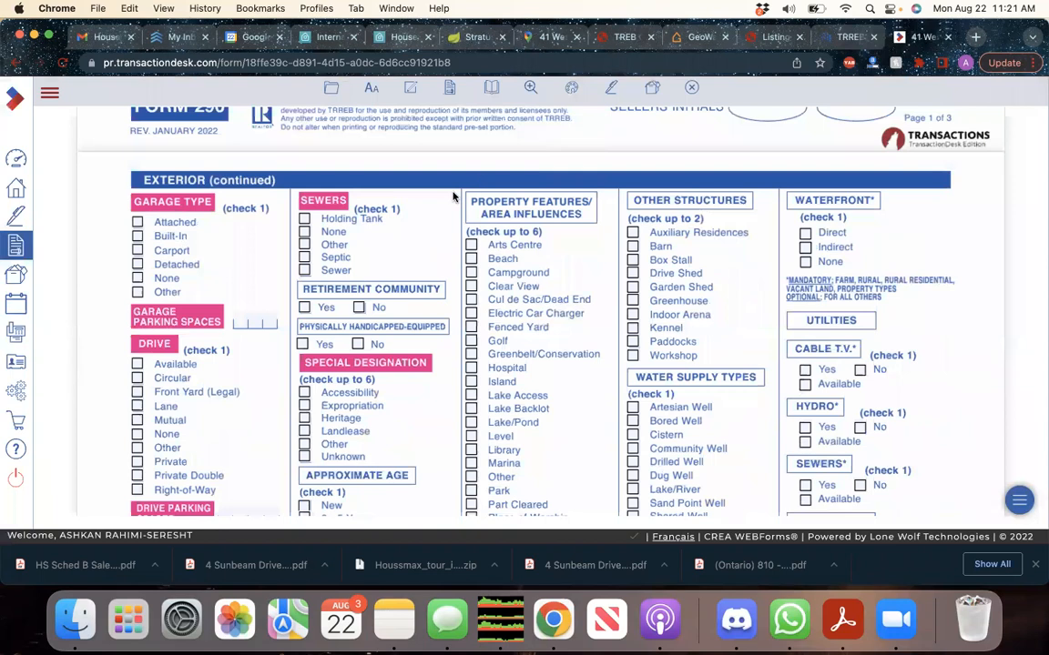
{"action": "left_click", "coordinate": [137, 221]}
{"action": "scroll", "coordinate": [182, 309], "scroll_direction": "down", "scroll_amount": 1}
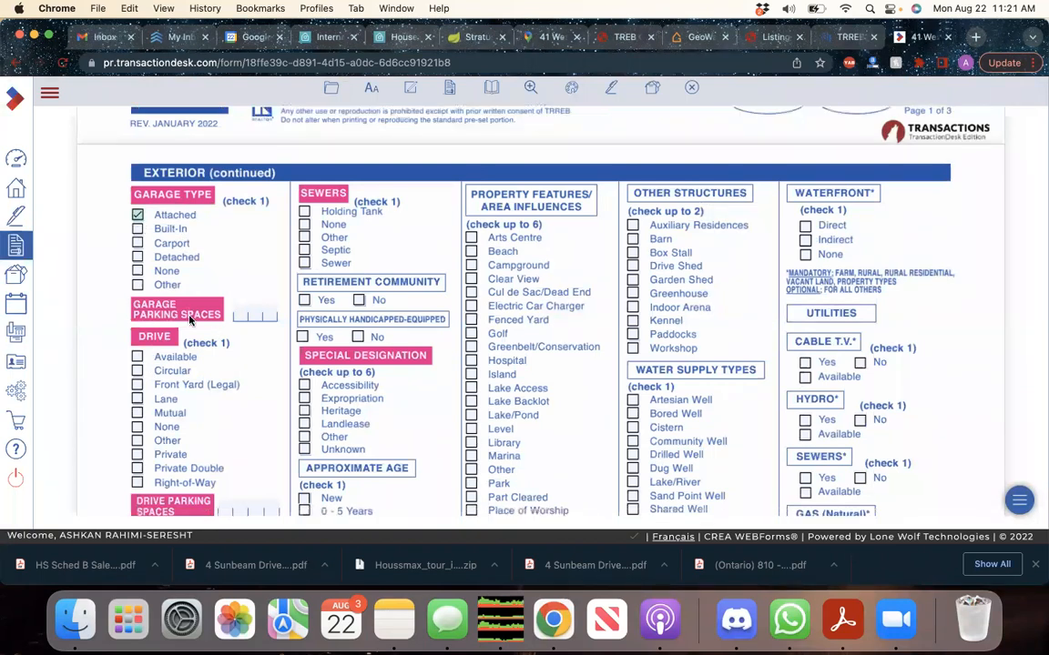
{"action": "left_click", "coordinate": [240, 316]}
{"action": "type", "text": "1"}
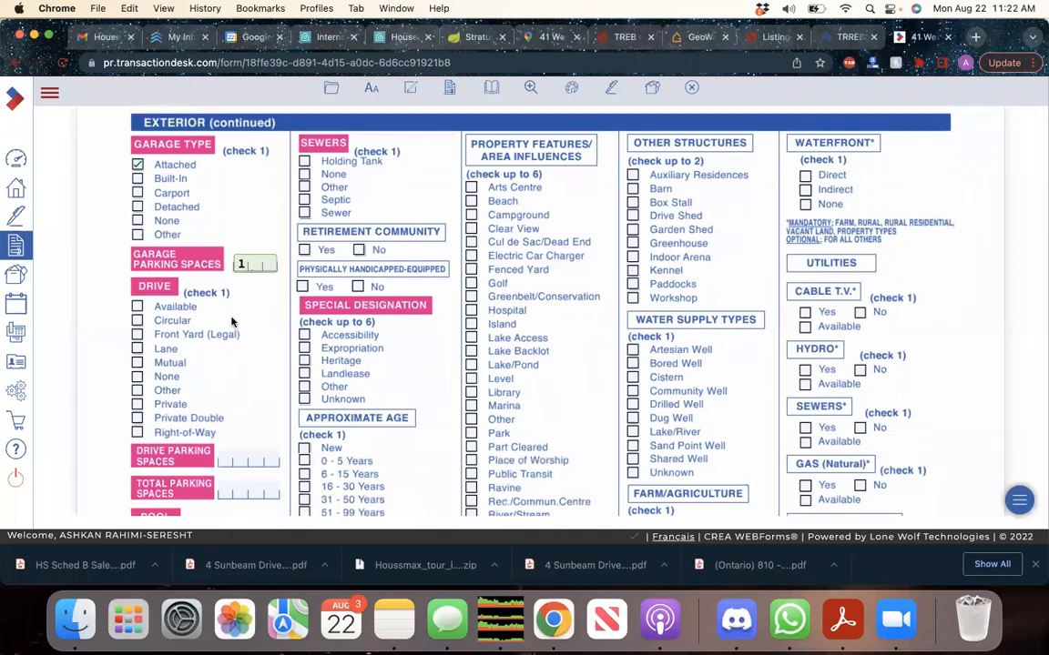
Mark the drive as Private with 5 drive and 6 total parking spaces
{"action": "scroll", "coordinate": [231, 321], "scroll_direction": "down", "scroll_amount": 2}
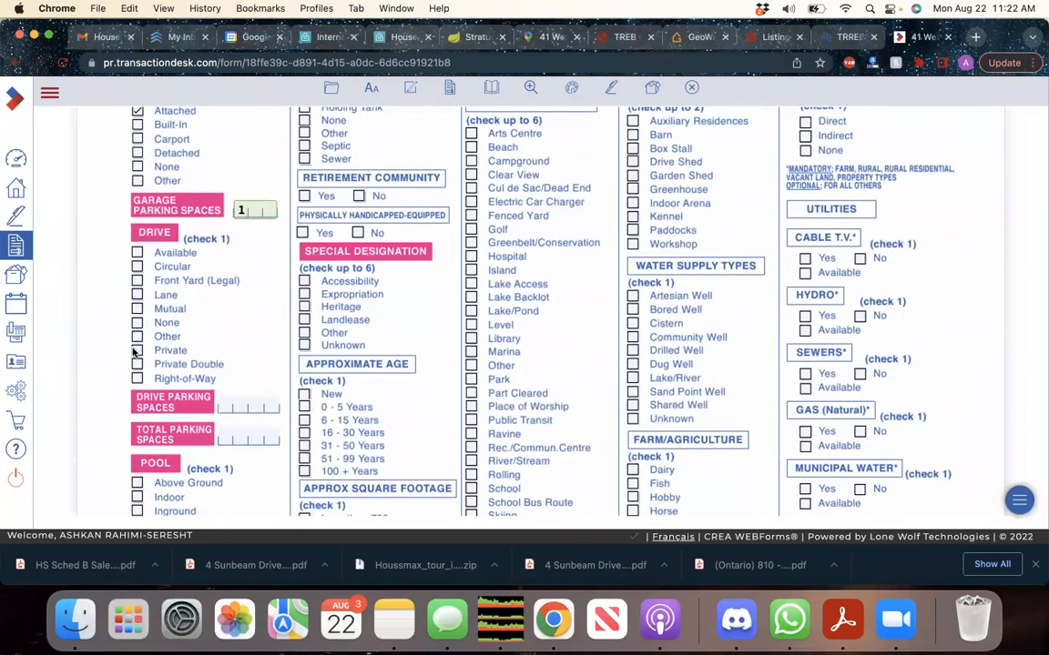
{"action": "left_click", "coordinate": [137, 350]}
{"action": "left_click", "coordinate": [251, 409]}
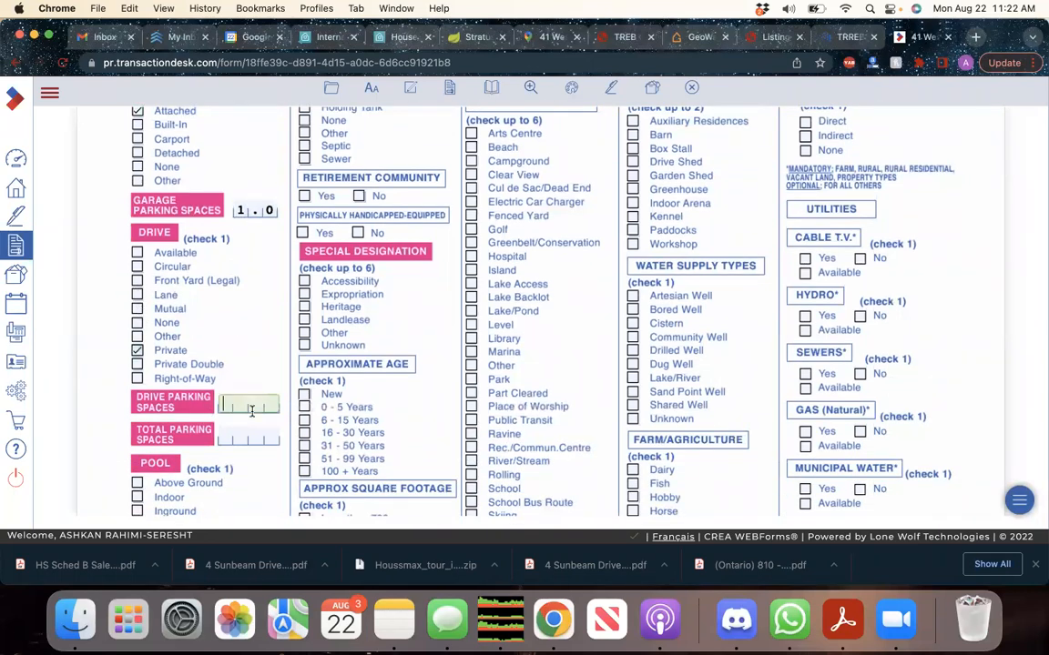
{"action": "type", "text": "5"}
{"action": "scroll", "coordinate": [246, 392], "scroll_direction": "down", "scroll_amount": 1}
{"action": "left_click", "coordinate": [255, 398]}
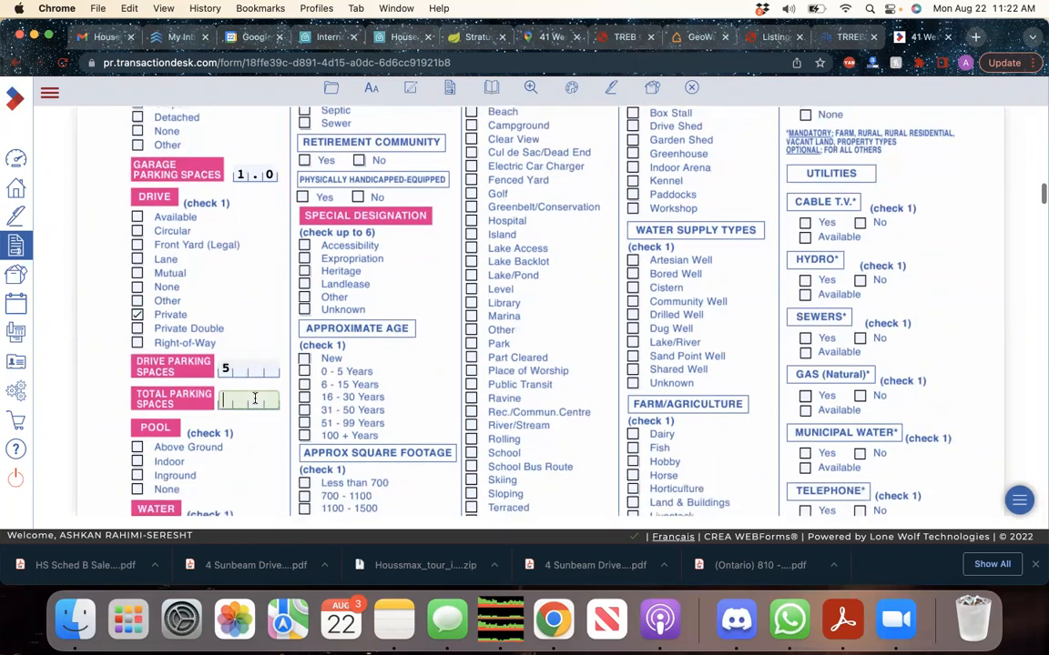
{"action": "type", "text": "6"}
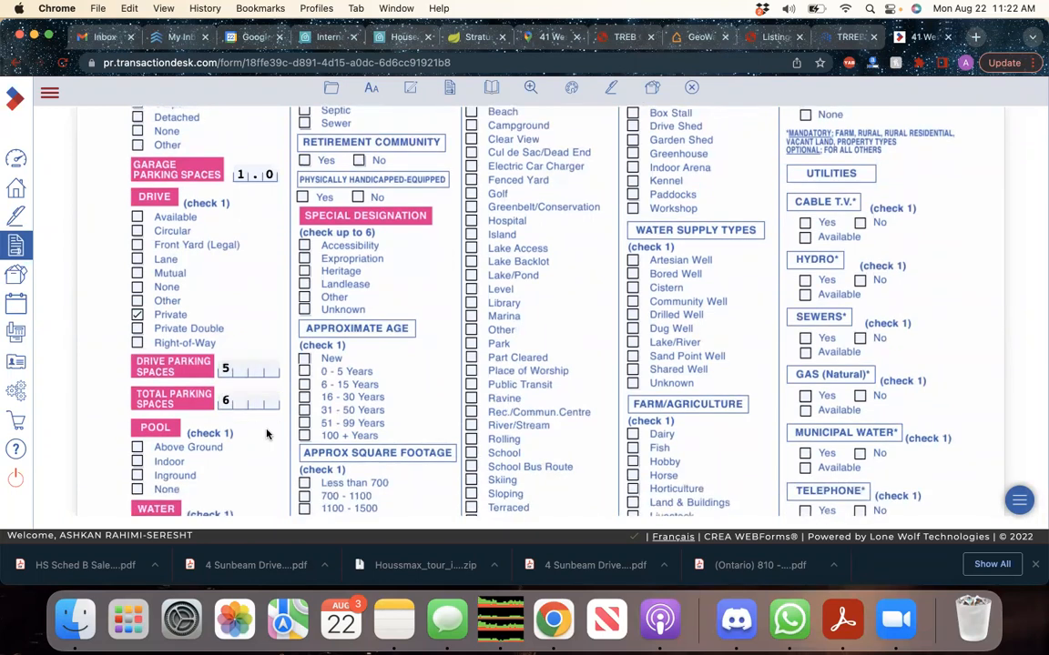
Set the pool to None and the water supply to Municipal
{"action": "scroll", "coordinate": [242, 391], "scroll_direction": "down", "scroll_amount": 2}
{"action": "left_click", "coordinate": [163, 446]}
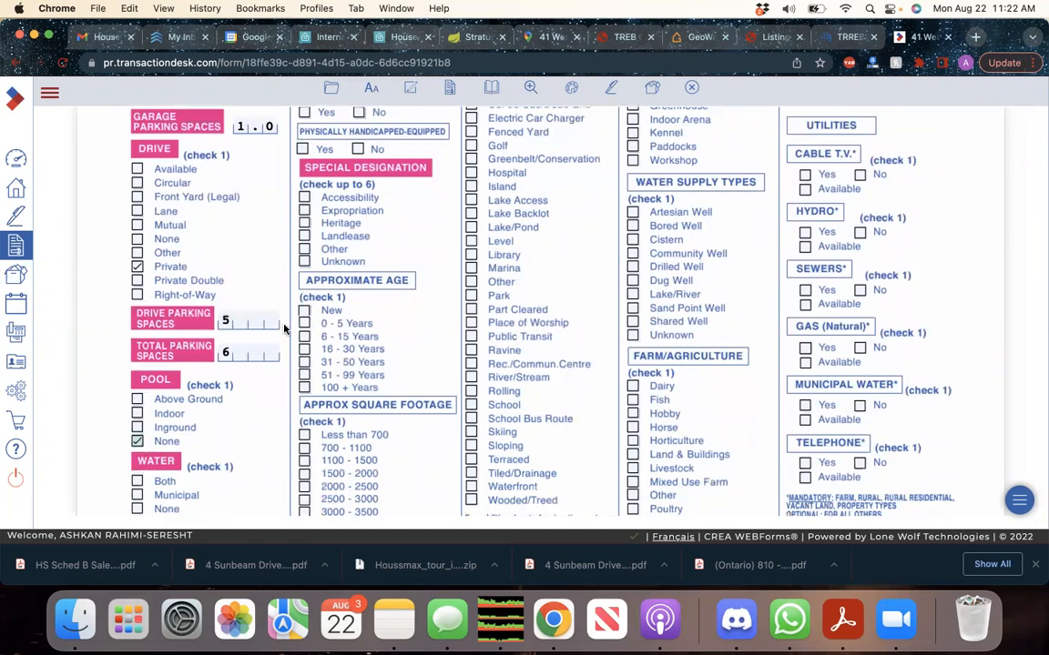
{"action": "left_click", "coordinate": [549, 36]}
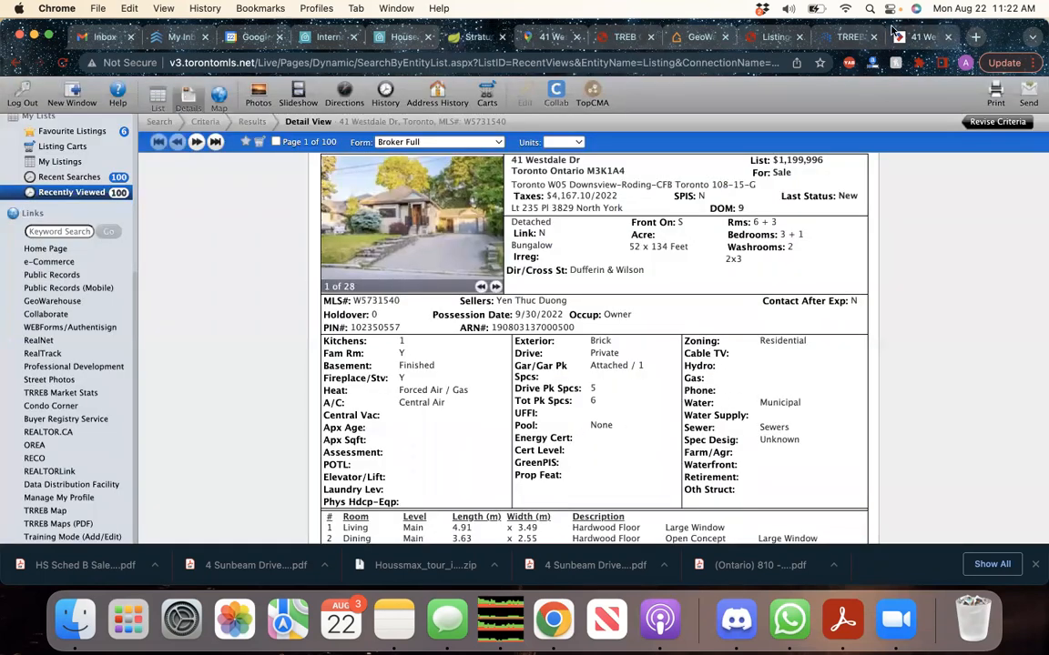
{"action": "left_click", "coordinate": [823, 37]}
{"action": "scroll", "coordinate": [315, 355], "scroll_direction": "down", "scroll_amount": 3}
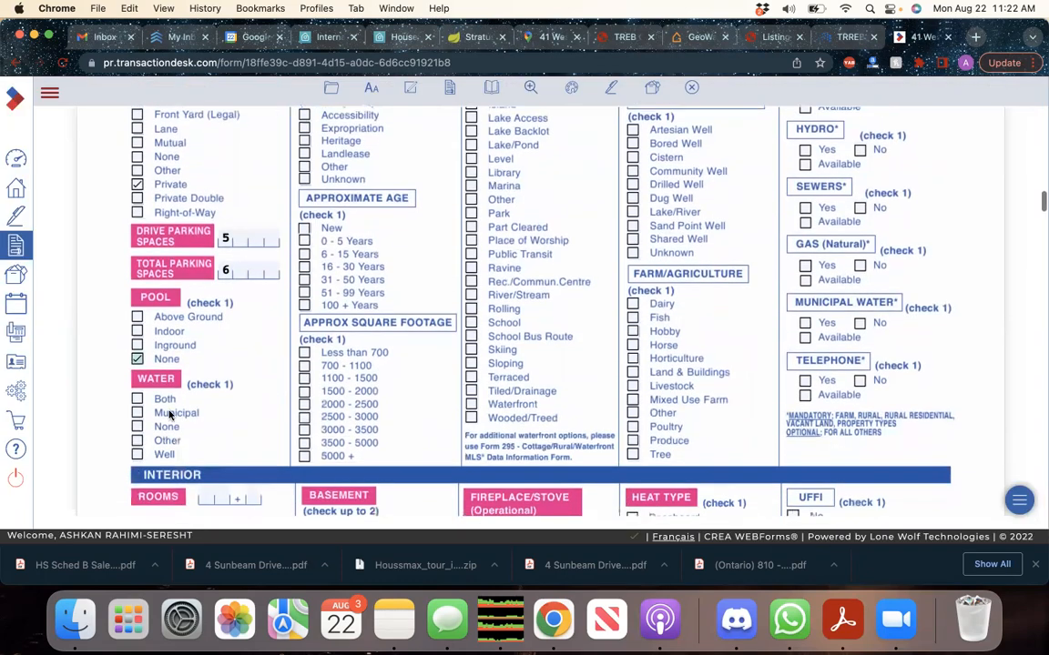
{"action": "left_click", "coordinate": [136, 412]}
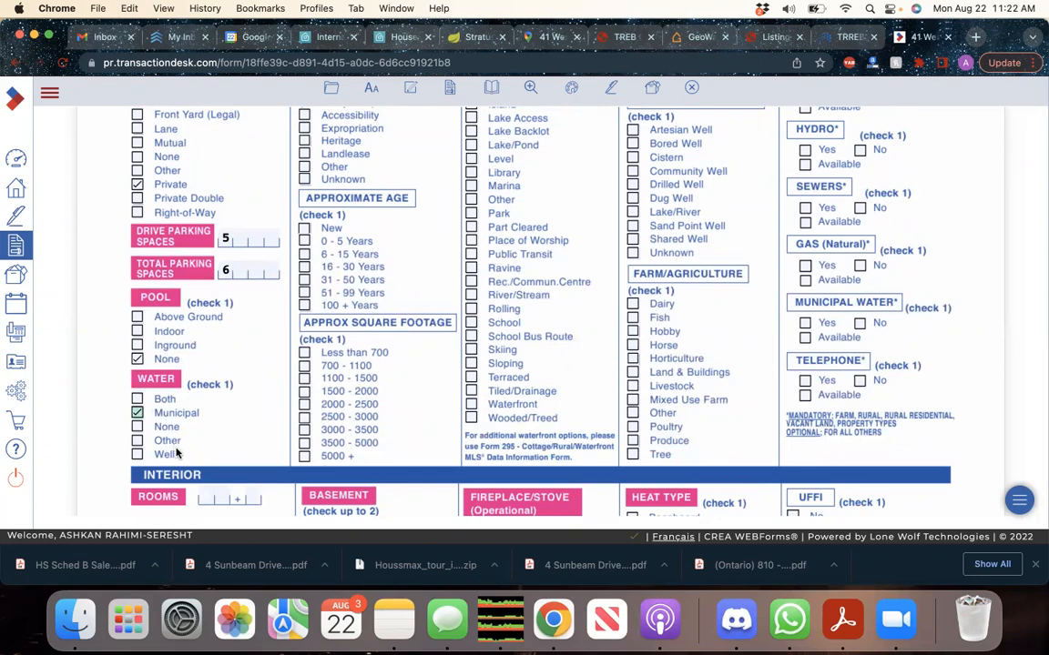
{"action": "scroll", "coordinate": [179, 453], "scroll_direction": "up", "scroll_amount": 5}
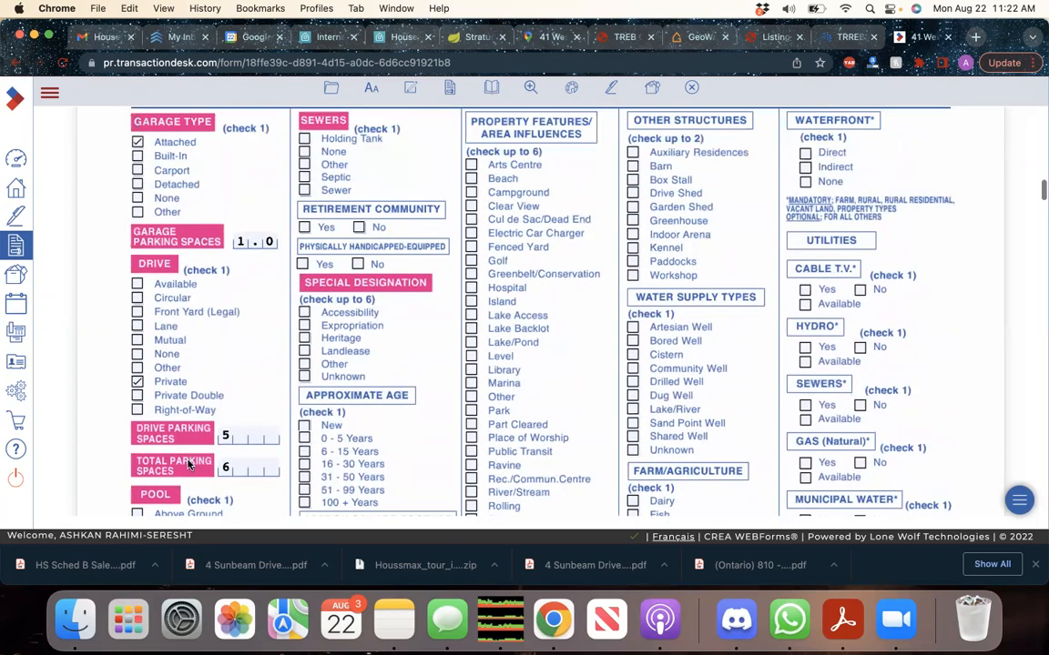
Tick Sewer under Sewers and Unknown under Special Designation
{"action": "scroll", "coordinate": [189, 465], "scroll_direction": "down", "scroll_amount": 2}
{"action": "scroll", "coordinate": [182, 446], "scroll_direction": "up", "scroll_amount": 5}
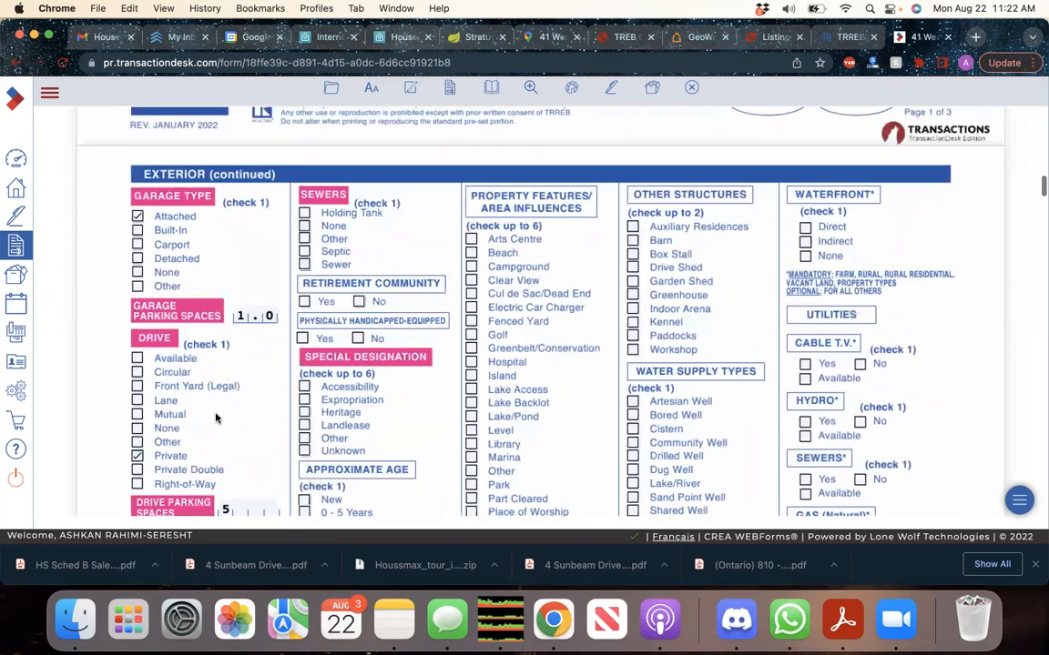
{"action": "left_click", "coordinate": [304, 264]}
{"action": "scroll", "coordinate": [318, 273], "scroll_direction": "down", "scroll_amount": 1}
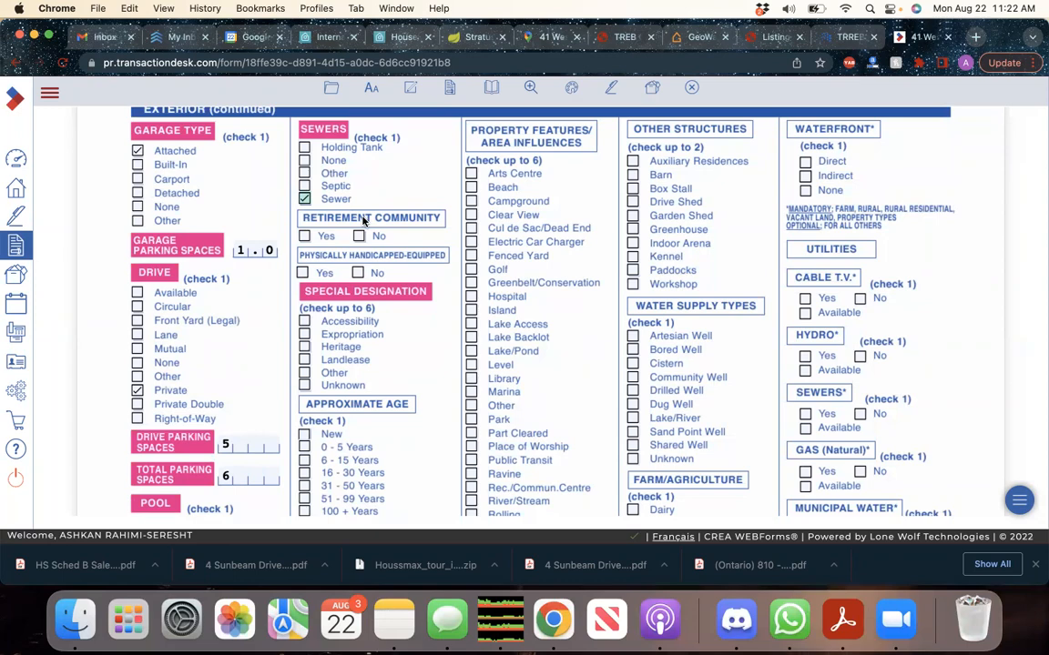
{"action": "scroll", "coordinate": [364, 221], "scroll_direction": "down", "scroll_amount": 3}
{"action": "left_click", "coordinate": [302, 302]}
{"action": "scroll", "coordinate": [314, 302], "scroll_direction": "down", "scroll_amount": 2}
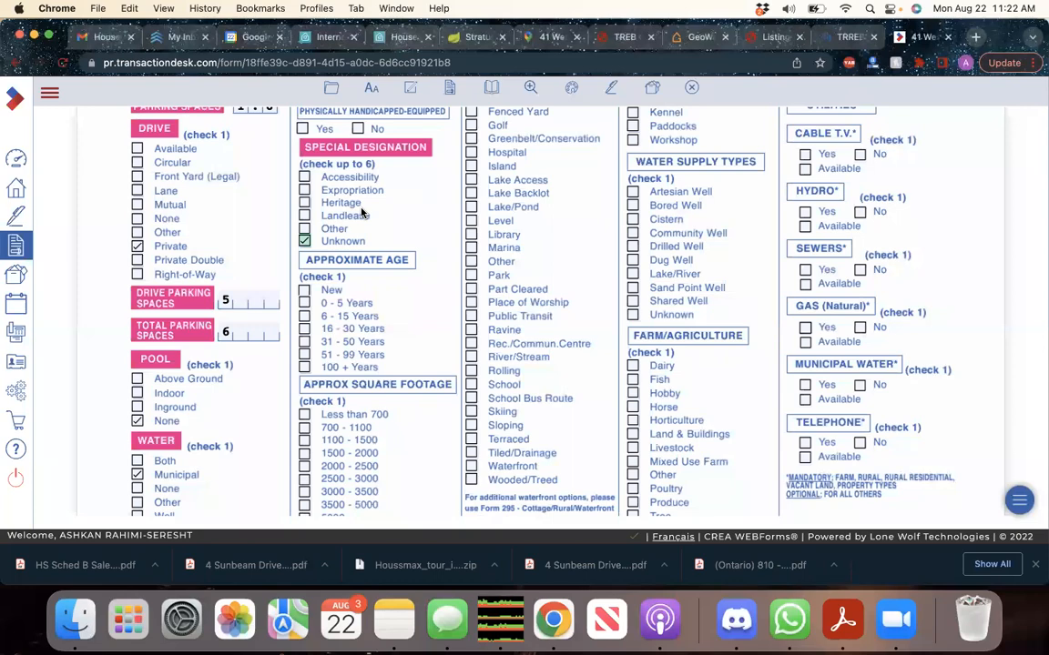
{"action": "scroll", "coordinate": [423, 243], "scroll_direction": "up", "scroll_amount": 5}
{"action": "scroll", "coordinate": [420, 312], "scroll_direction": "down", "scroll_amount": 5}
{"action": "scroll", "coordinate": [421, 312], "scroll_direction": "down", "scroll_amount": 2}
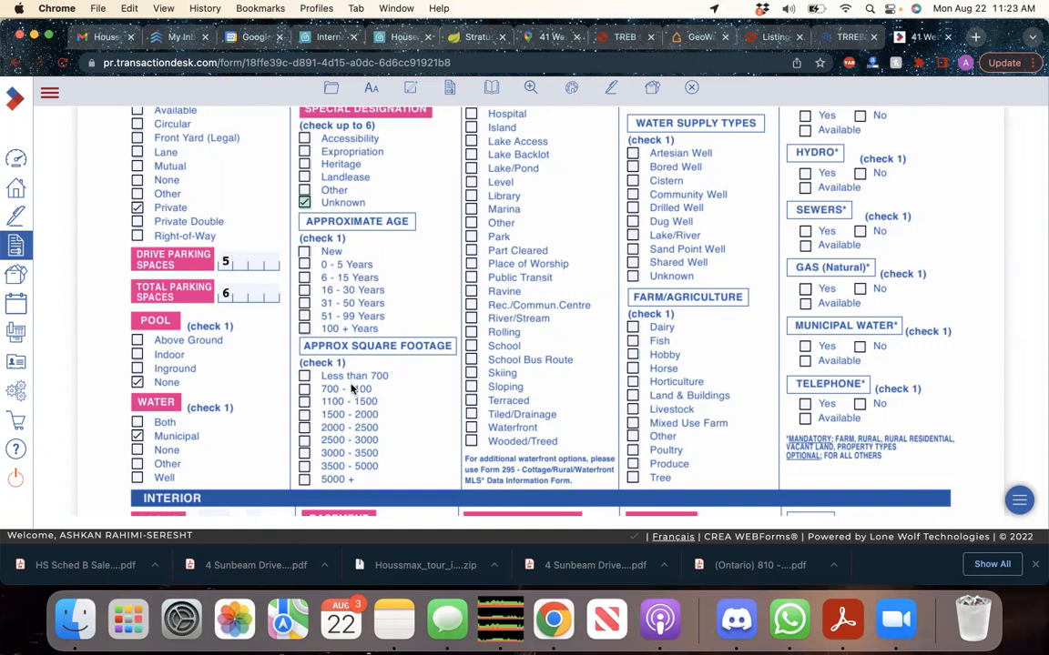
{"action": "scroll", "coordinate": [352, 388], "scroll_direction": "down", "scroll_amount": 1}
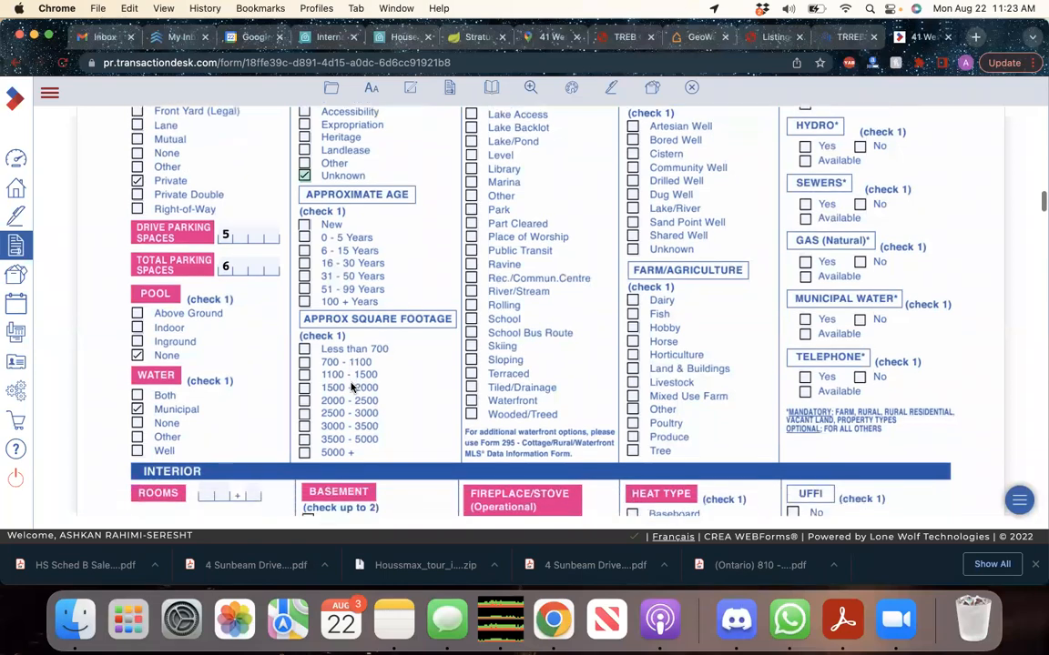
{"action": "left_click", "coordinate": [477, 37]}
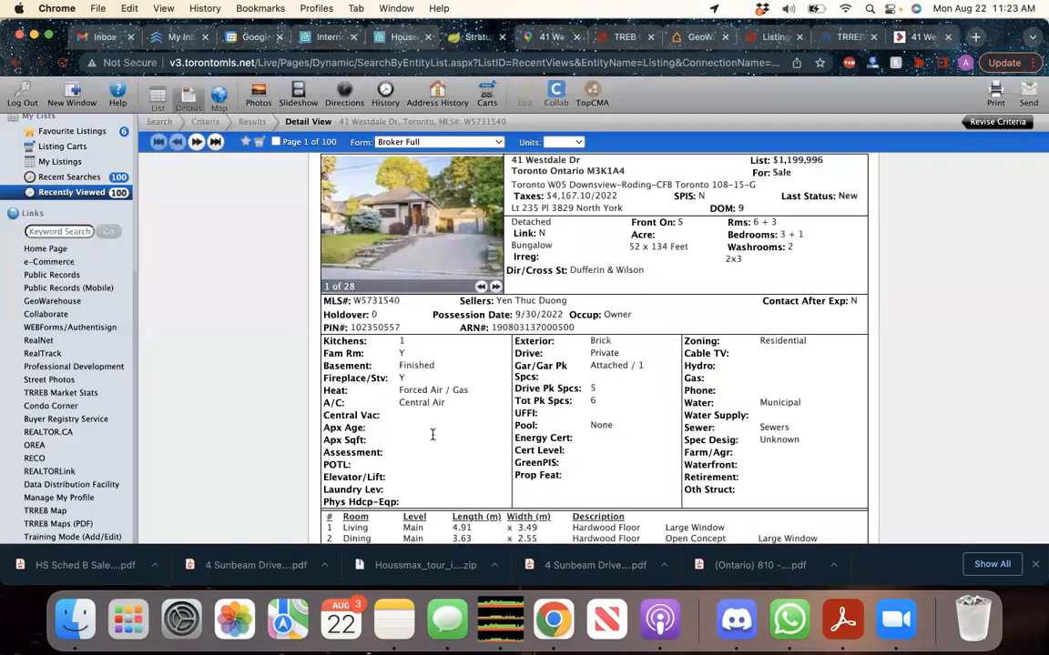
{"action": "left_click", "coordinate": [917, 38]}
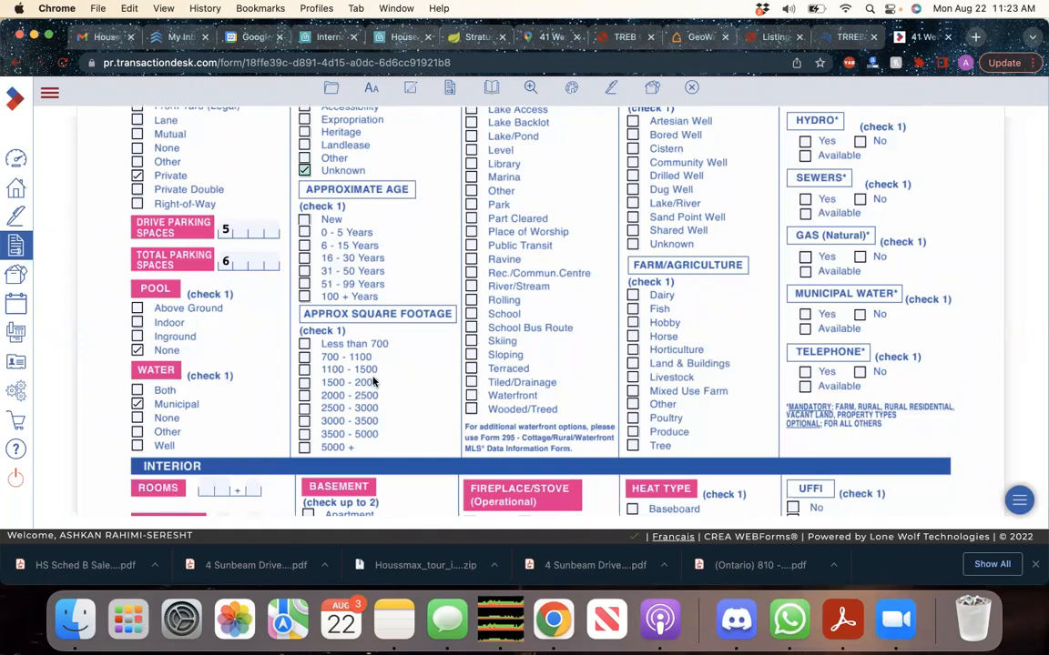
Enter 6+3 rooms from the listing's room counts
{"action": "scroll", "coordinate": [418, 404], "scroll_direction": "up", "scroll_amount": 2}
{"action": "scroll", "coordinate": [418, 403], "scroll_direction": "down", "scroll_amount": 7}
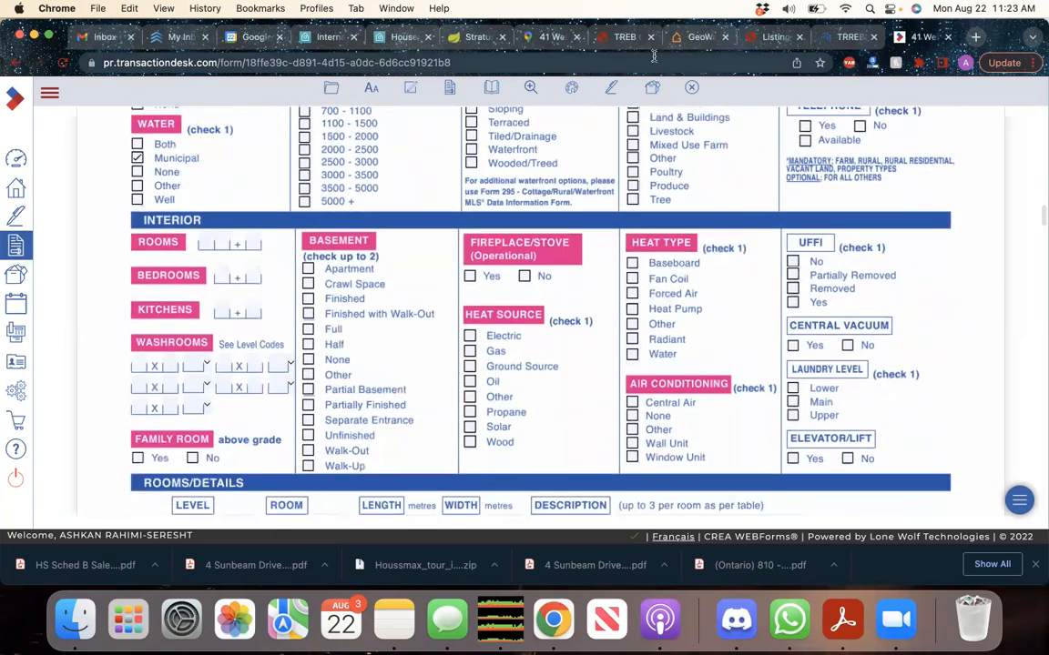
{"action": "left_click", "coordinate": [465, 37]}
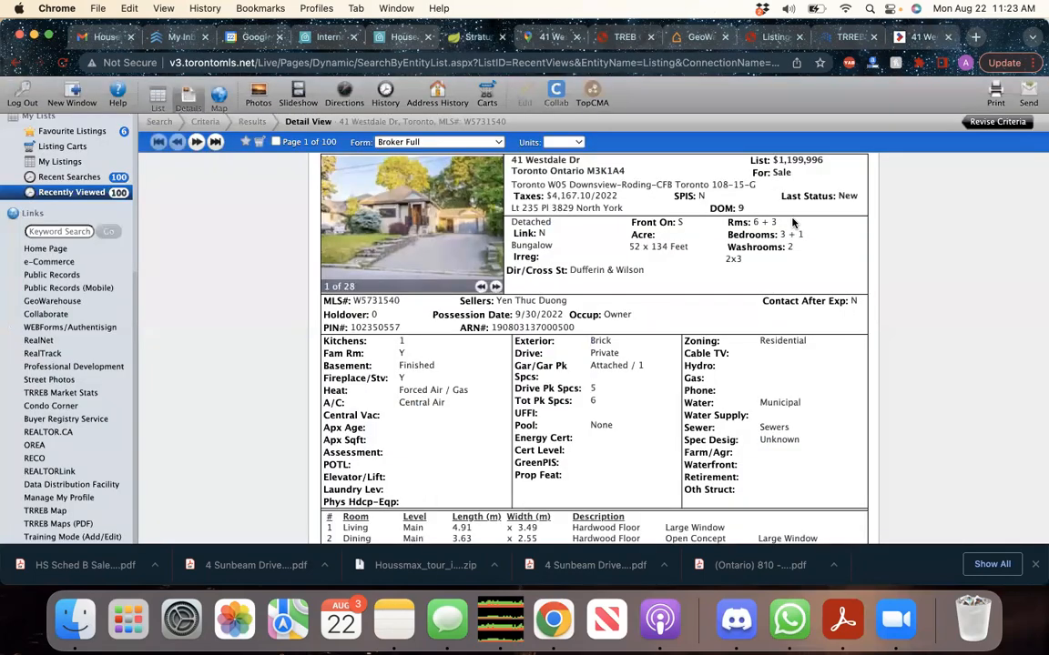
{"action": "left_click", "coordinate": [922, 38]}
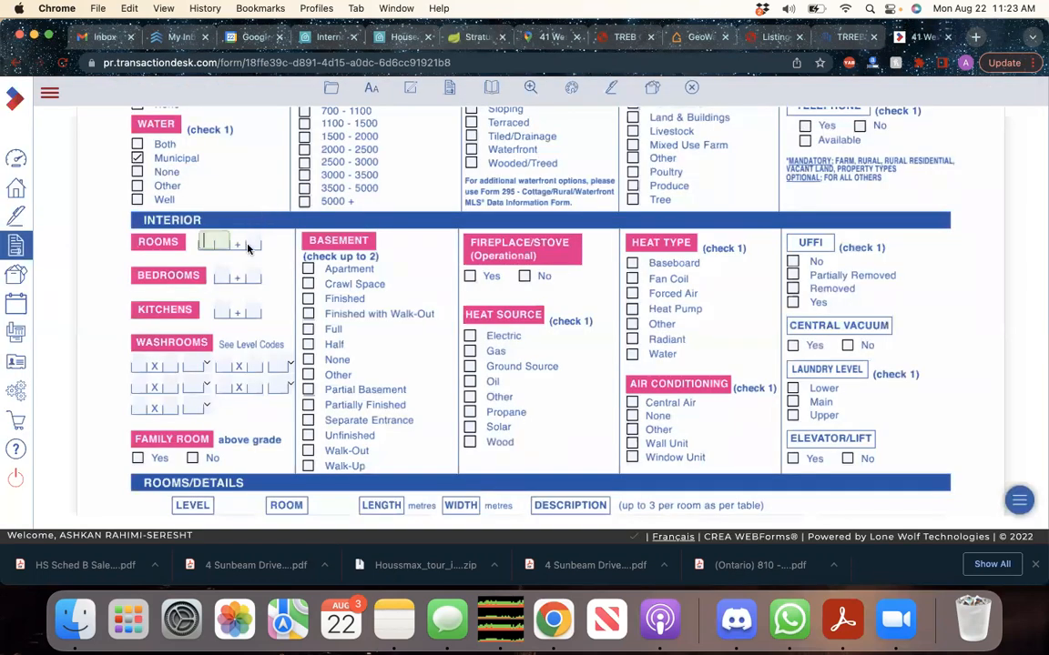
{"action": "type", "text": "6"}
{"action": "key", "text": "Tab"}
{"action": "type", "text": "3"}
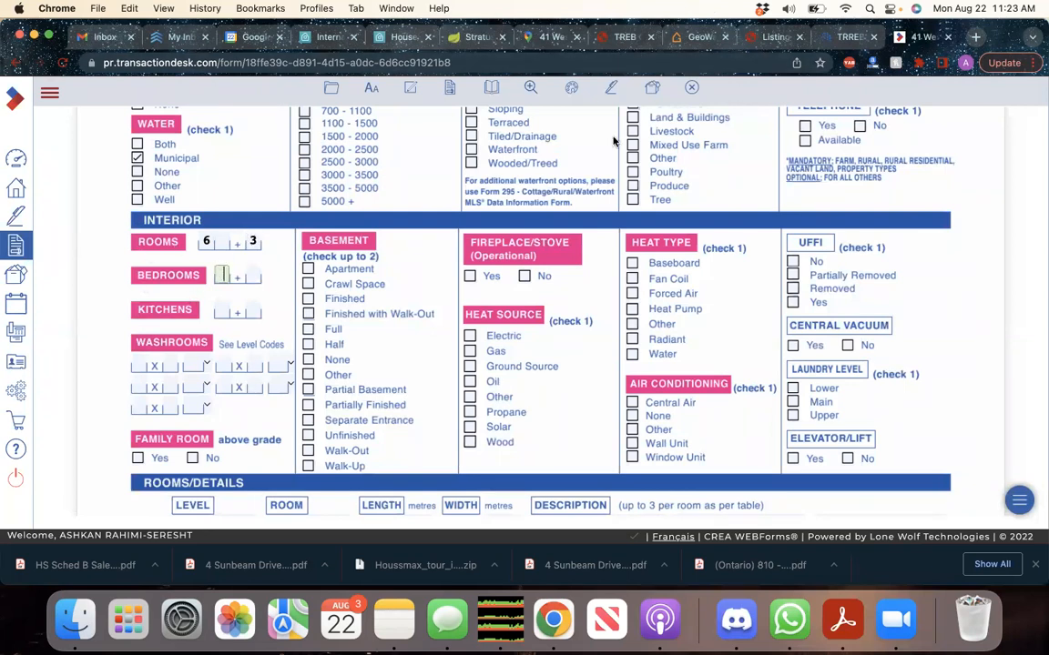
Enter 3+1 bedrooms, copying the 3 from the listing
{"action": "left_click", "coordinate": [471, 37]}
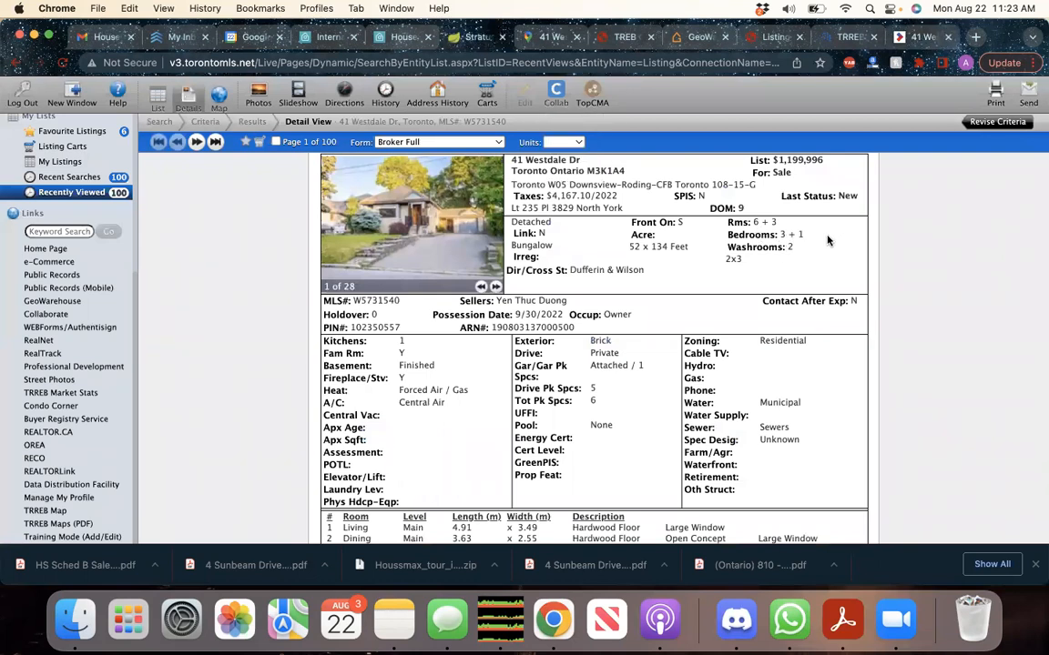
{"action": "left_click_drag", "start_coordinate": [793, 235], "coordinate": [786, 234]}
{"action": "left_click", "coordinate": [801, 232]}
{"action": "double_click", "coordinate": [780, 236]}
{"action": "key", "text": "super+c"}
{"action": "left_click", "coordinate": [828, 34]}
{"action": "key", "text": "super+v"}
{"action": "type", "text": "1"}
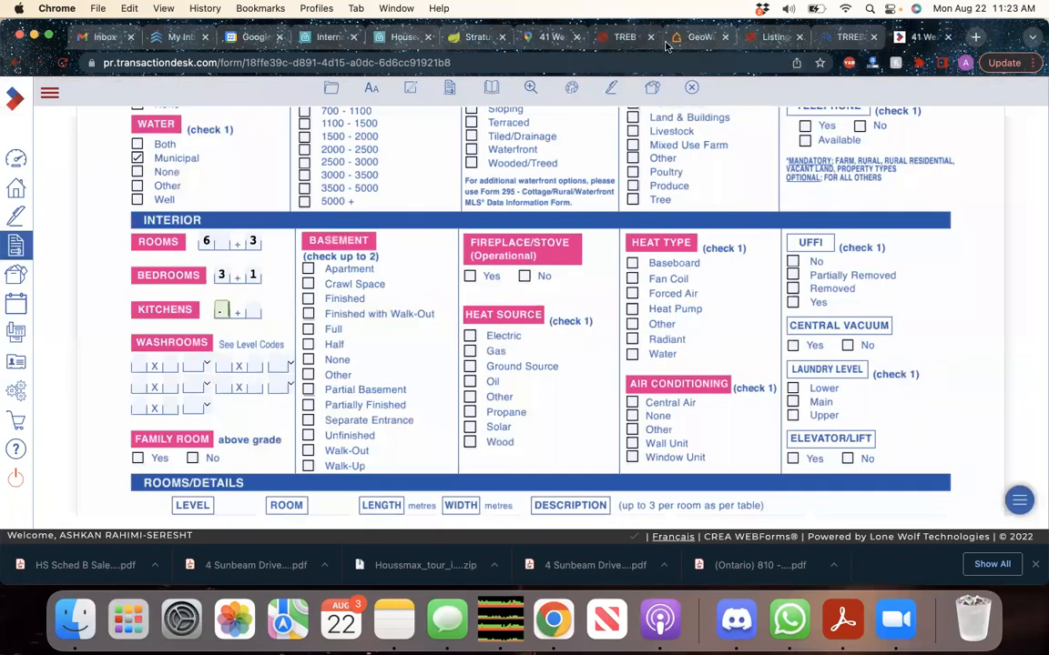
Record the kitchen and two 3-piece washroom entries from the listing
{"action": "left_click", "coordinate": [475, 35]}
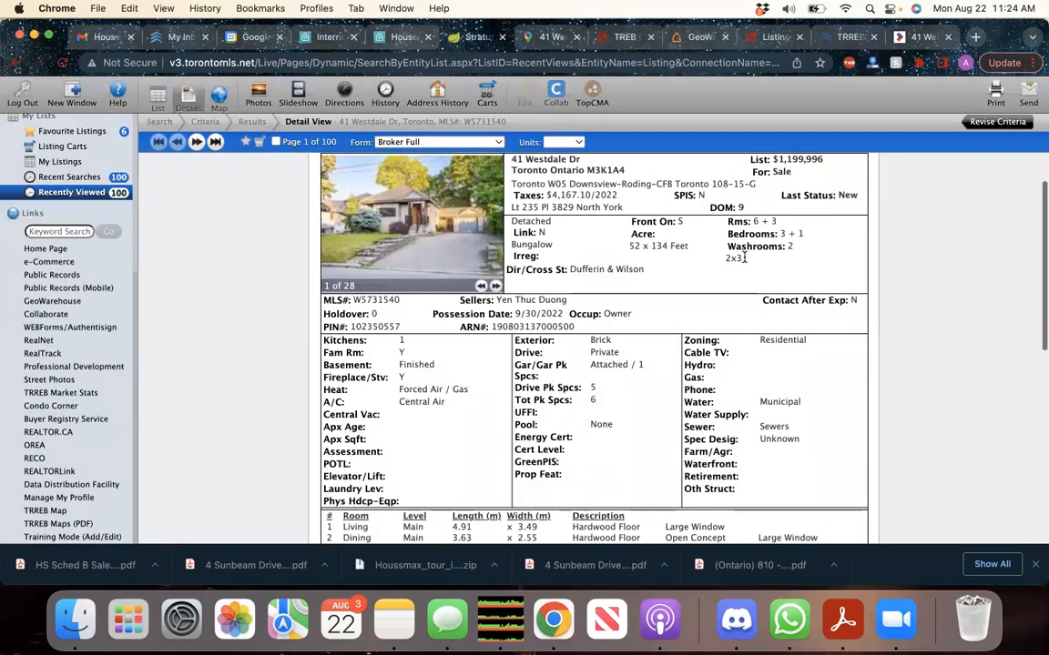
{"action": "scroll", "coordinate": [655, 329], "scroll_direction": "down", "scroll_amount": 1}
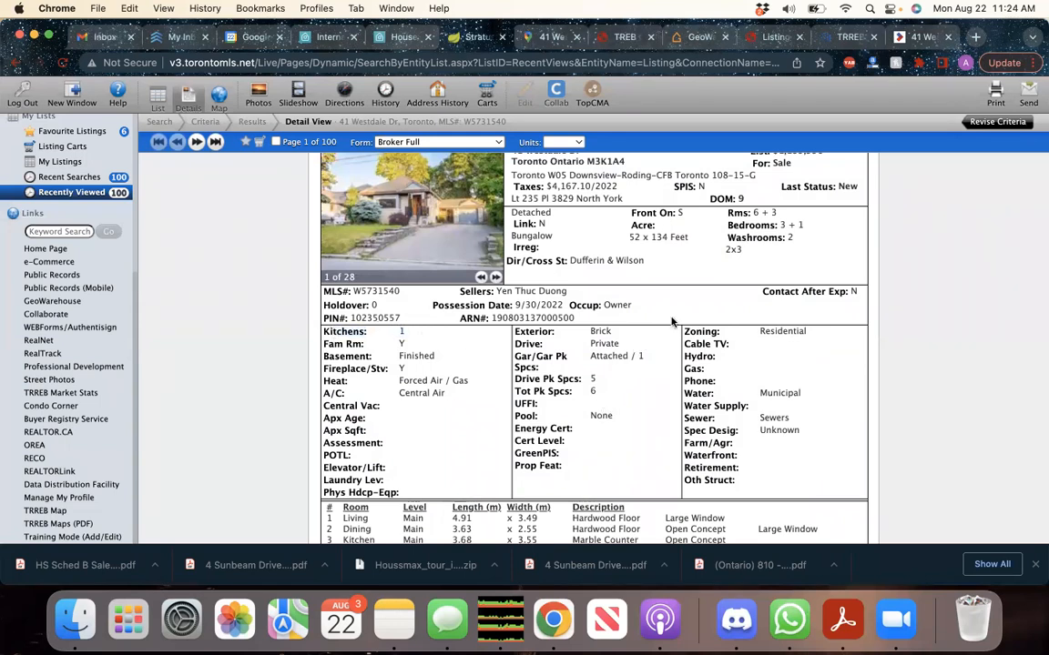
{"action": "scroll", "coordinate": [633, 239], "scroll_direction": "up", "scroll_amount": 1}
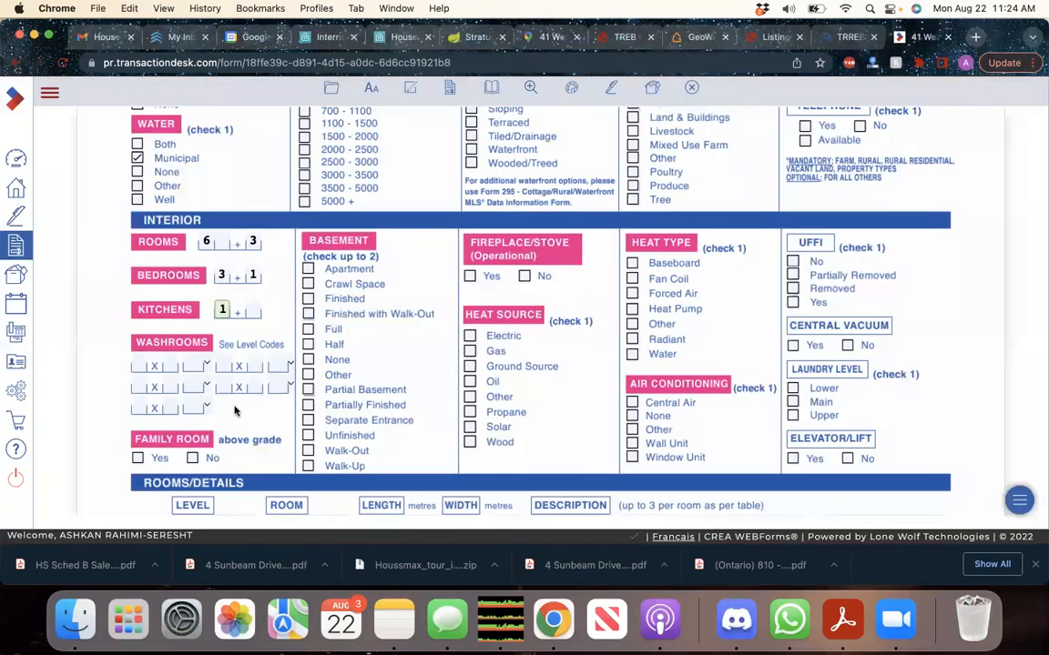
{"action": "left_click", "coordinate": [138, 365]}
{"action": "type", "text": "1"}
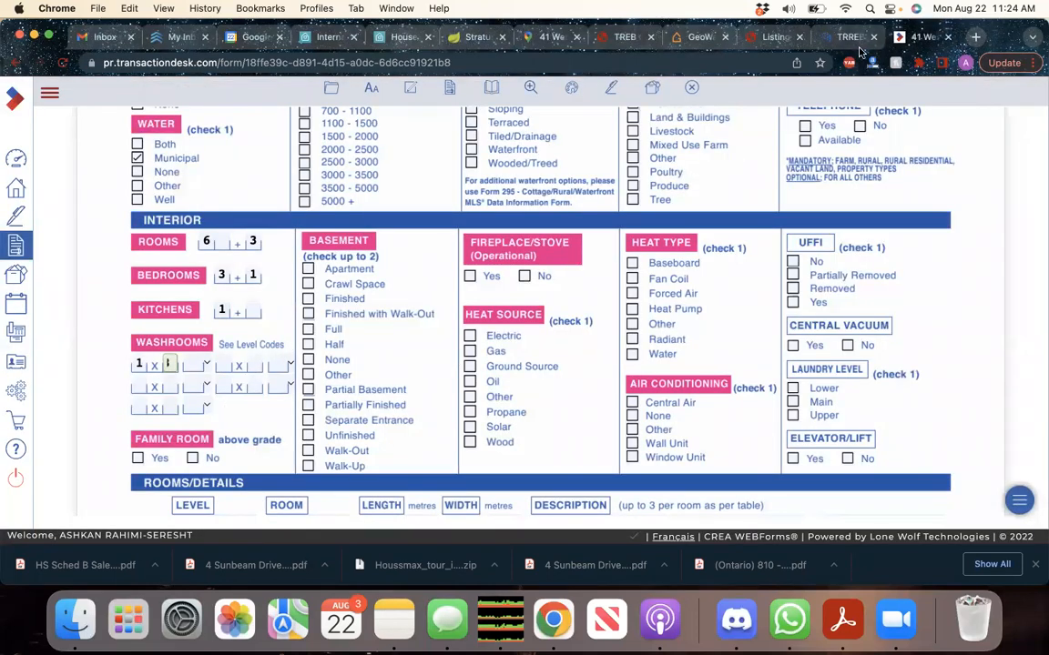
{"action": "left_click", "coordinate": [478, 37]}
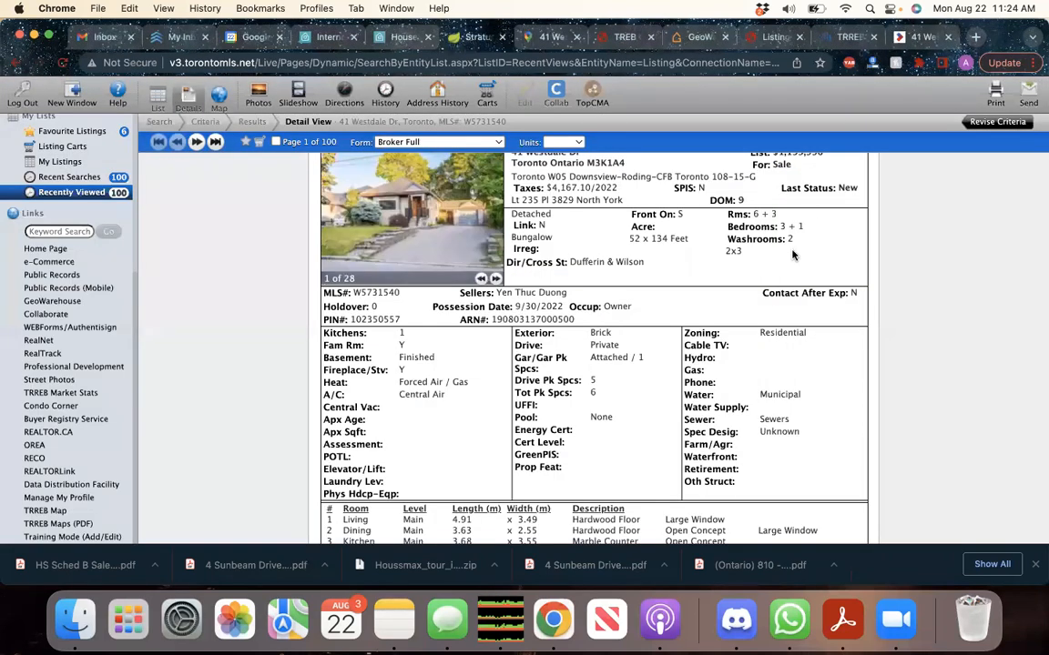
{"action": "left_click", "coordinate": [919, 37]}
{"action": "left_click", "coordinate": [225, 367]}
{"action": "type", "text": "1"}
{"action": "left_click", "coordinate": [257, 368]}
{"action": "type", "text": "3"}
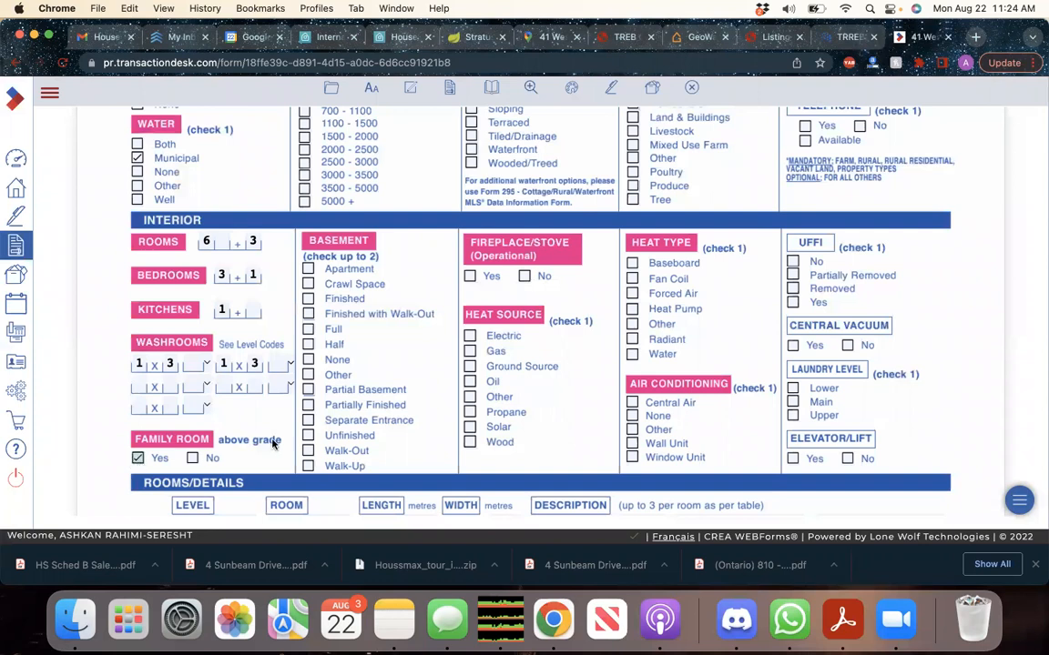
Mark the above-grade family room as Yes and review the listing's basement details
{"action": "left_click", "coordinate": [137, 459]}
{"action": "scroll", "coordinate": [273, 437], "scroll_direction": "down", "scroll_amount": 1}
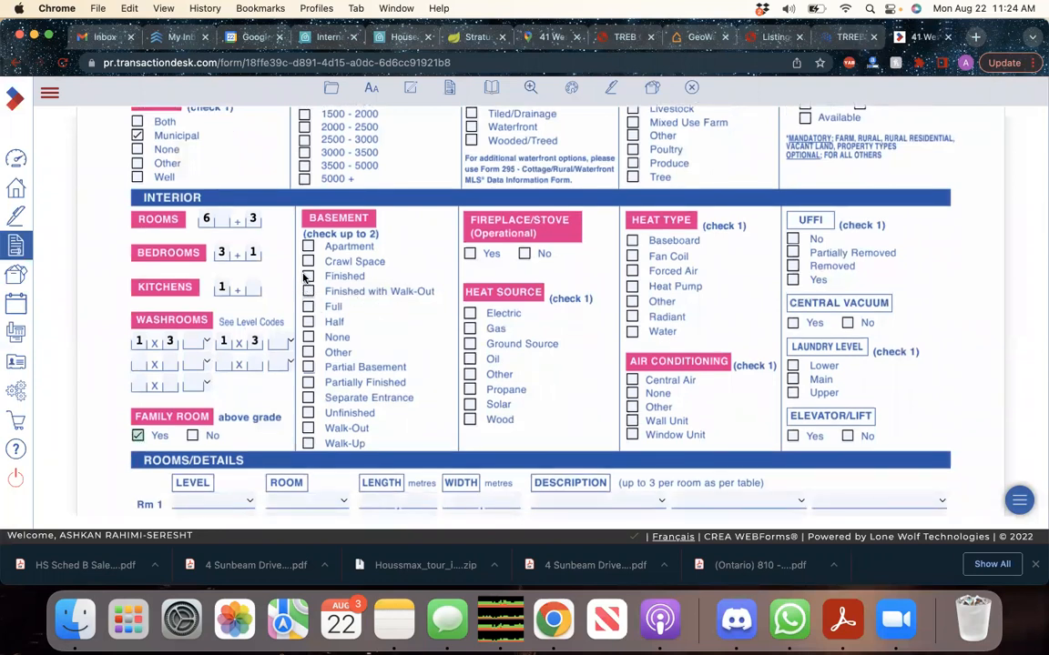
{"action": "left_click", "coordinate": [475, 36]}
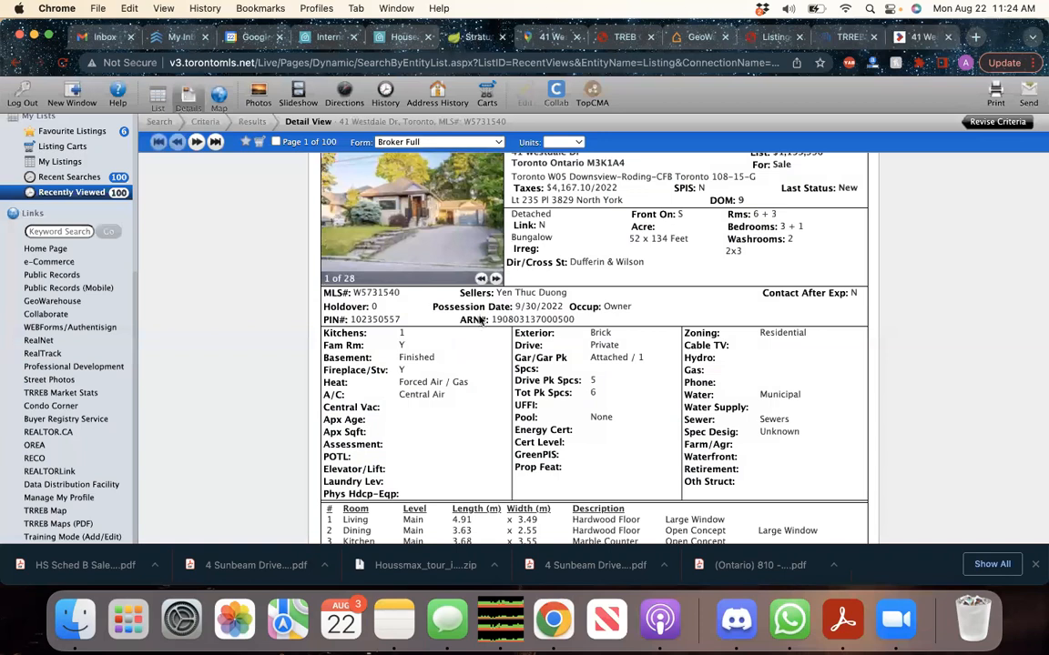
{"action": "left_click", "coordinate": [918, 38]}
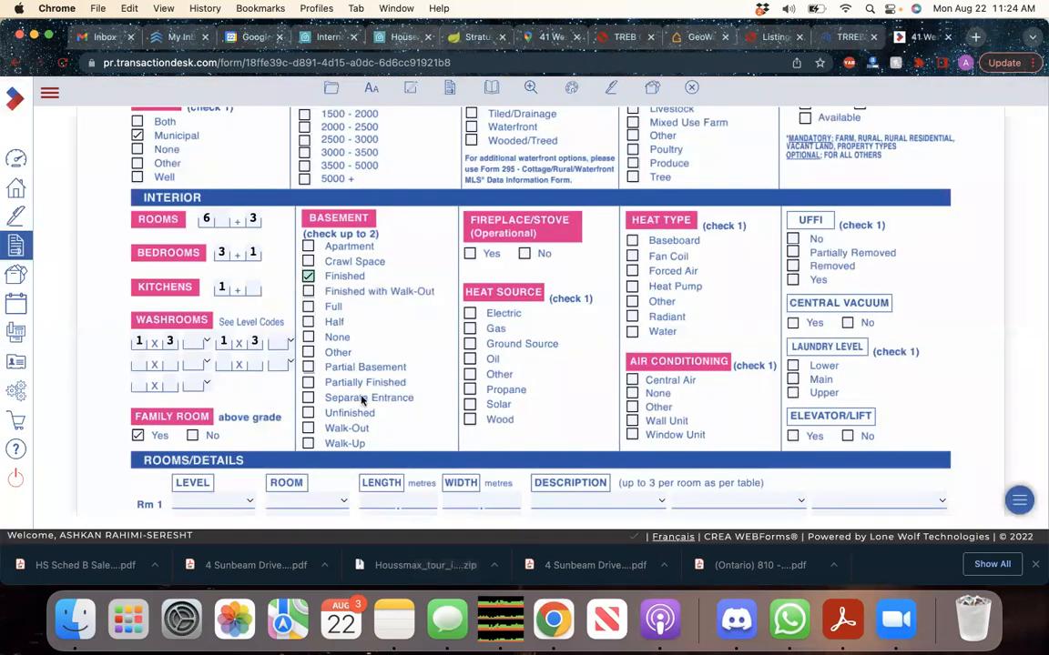
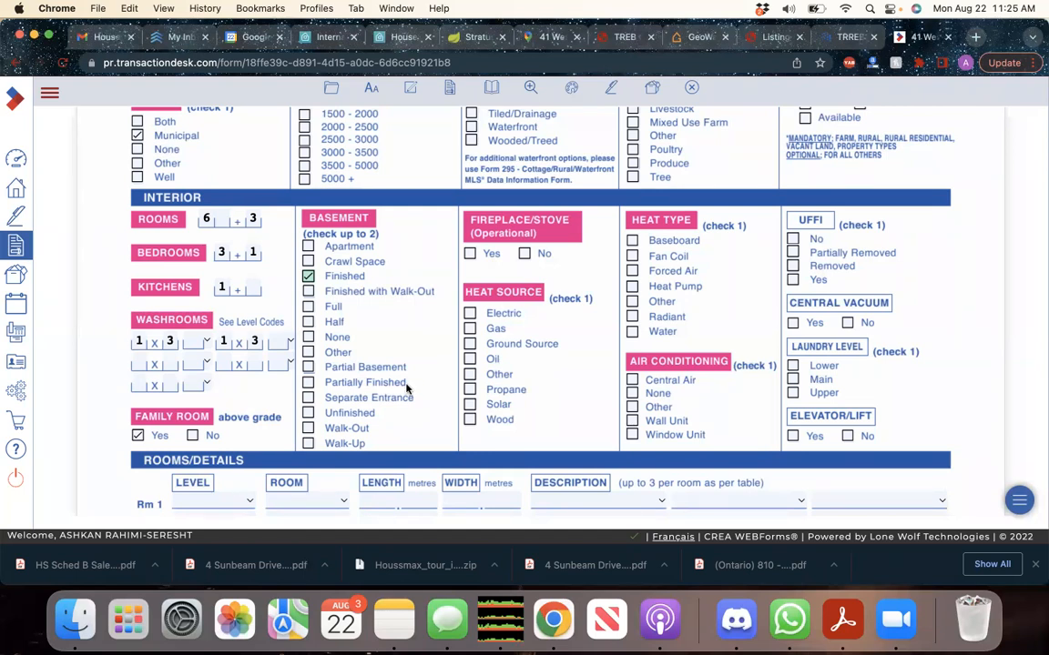
Mark Fireplace/Stove No, Heat Source Gas, Heat Type Forced Air and Air Conditioning Central Air
{"action": "scroll", "coordinate": [401, 382], "scroll_direction": "down", "scroll_amount": 1}
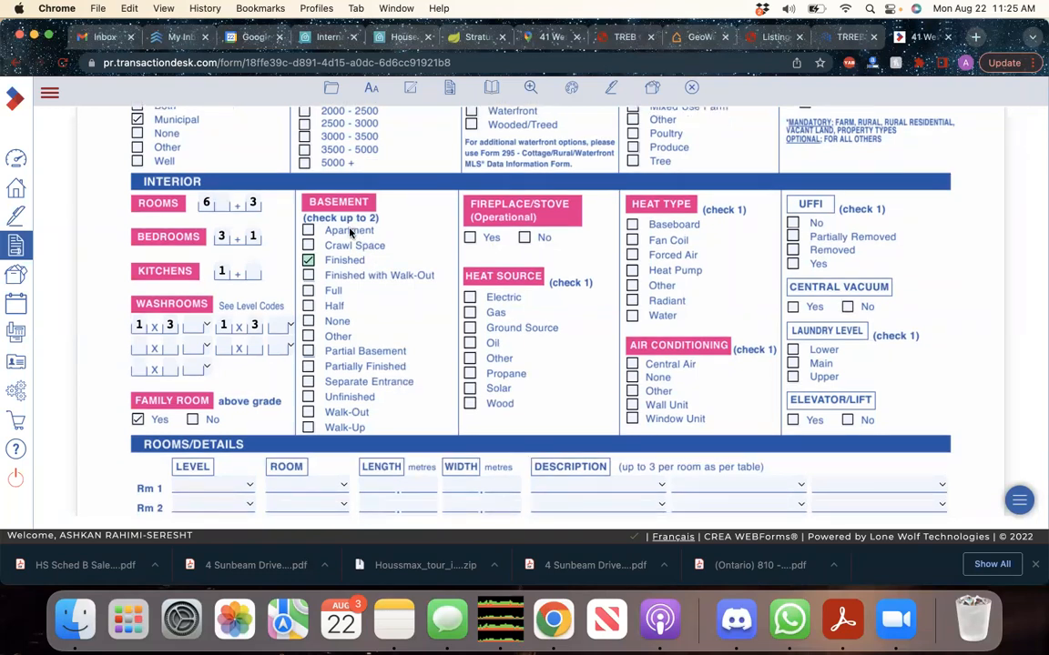
{"action": "scroll", "coordinate": [432, 362], "scroll_direction": "down", "scroll_amount": 1}
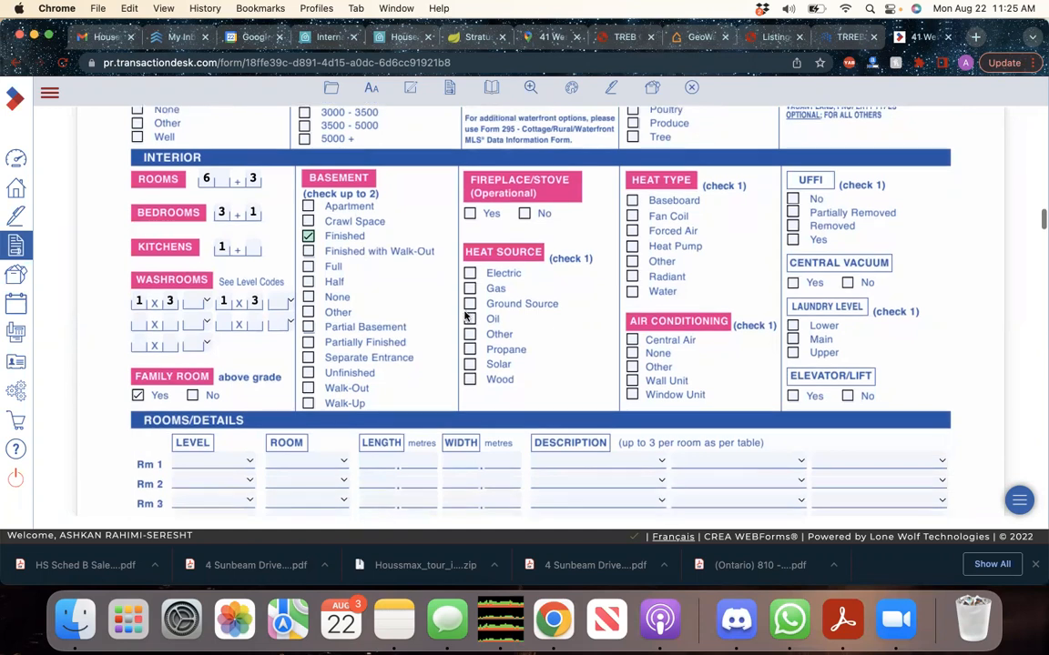
{"action": "left_click", "coordinate": [526, 213]}
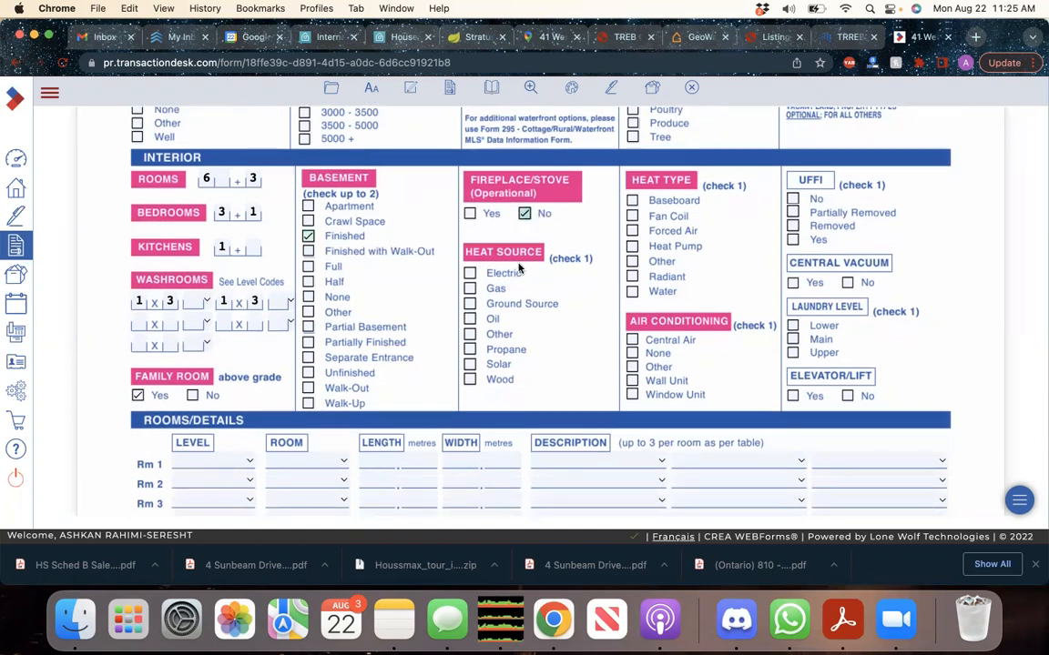
{"action": "scroll", "coordinate": [470, 255], "scroll_direction": "down", "scroll_amount": 1}
{"action": "left_click", "coordinate": [470, 274]}
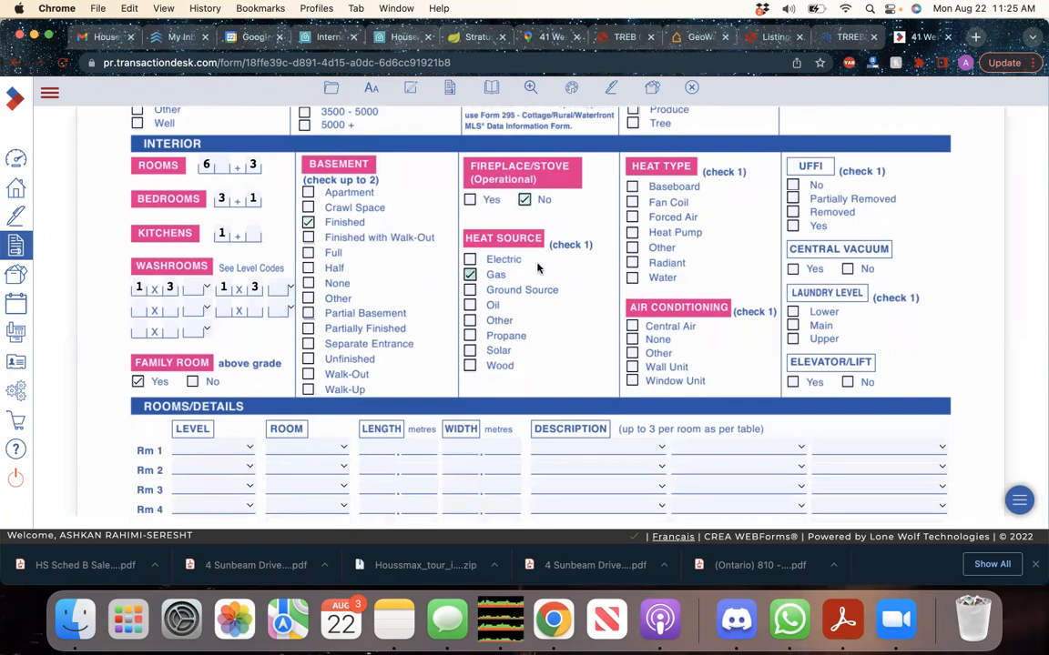
{"action": "left_click", "coordinate": [633, 217]}
{"action": "left_click", "coordinate": [633, 326]}
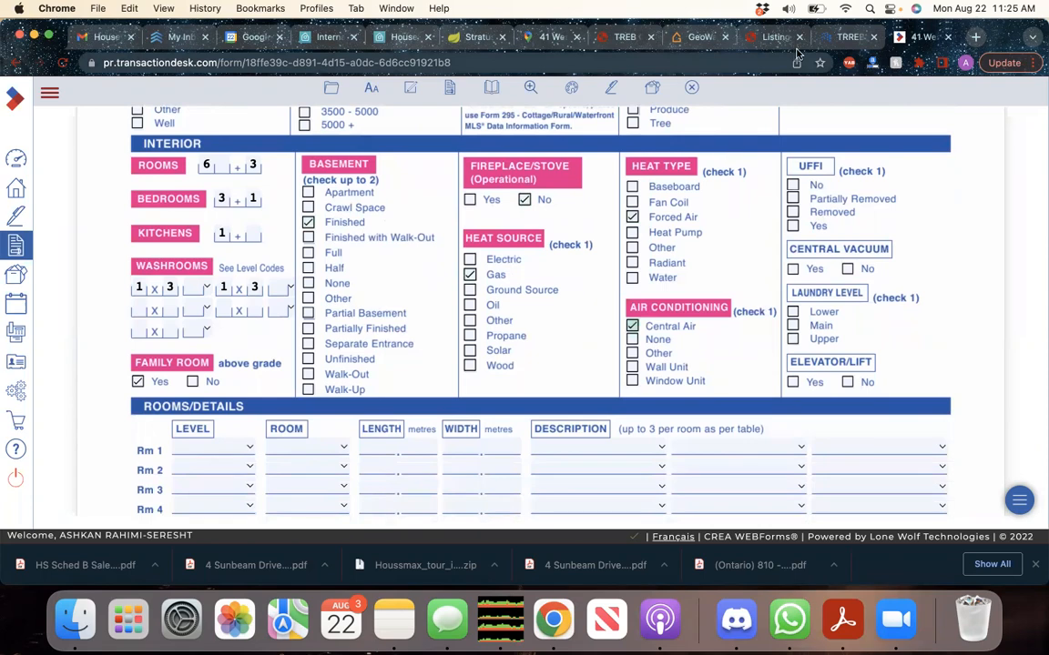
{"action": "left_click", "coordinate": [482, 40]}
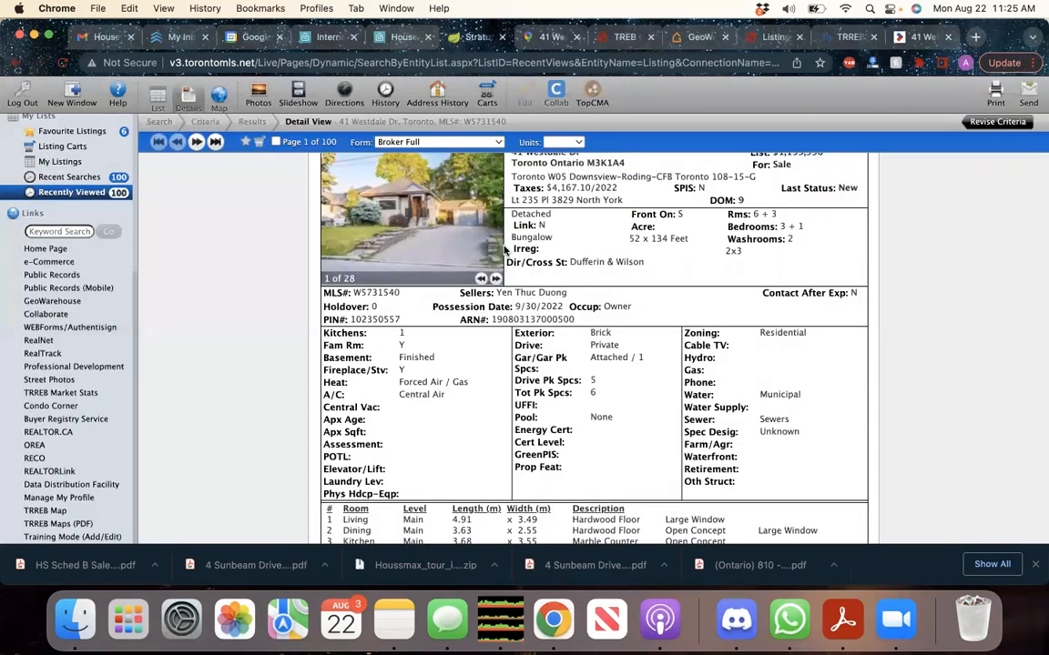
Check the TorontoMLS listing's heat (Forced Air / Gas) and central air conditioning details
{"action": "scroll", "coordinate": [575, 384], "scroll_direction": "down", "scroll_amount": 2}
{"action": "scroll", "coordinate": [575, 383], "scroll_direction": "down", "scroll_amount": 1}
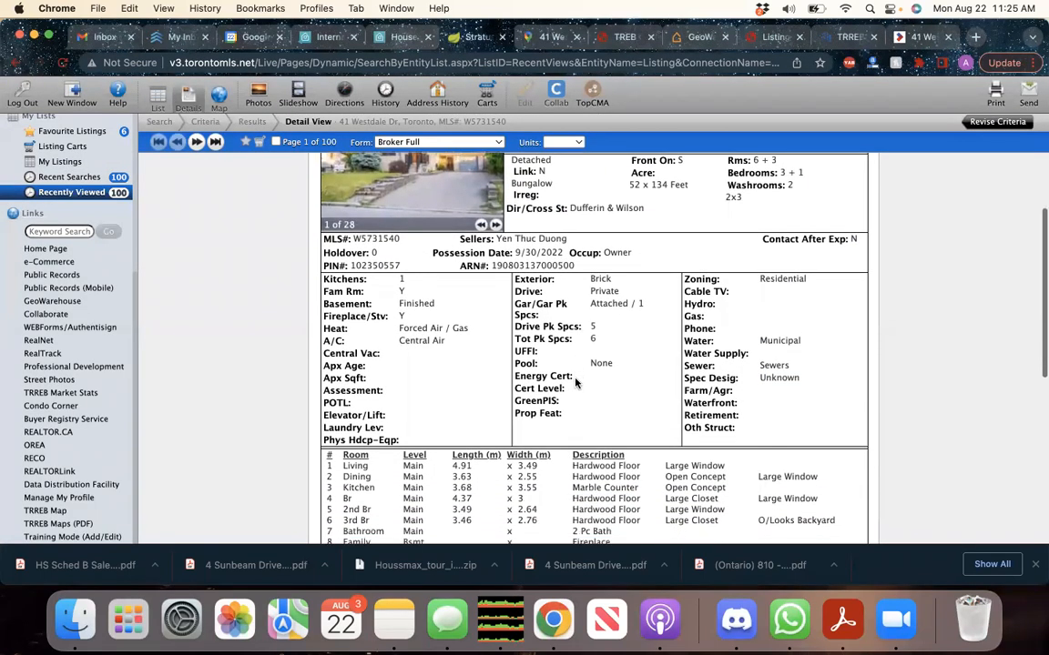
{"action": "left_click_drag", "start_coordinate": [448, 343], "coordinate": [318, 332]}
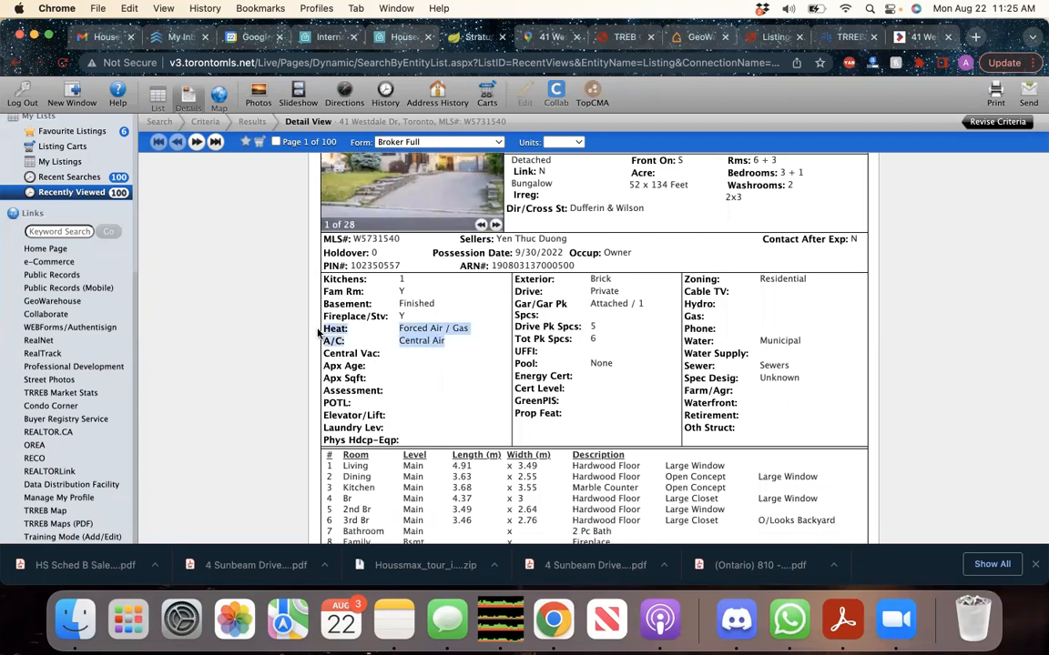
{"action": "left_click", "coordinate": [317, 333]}
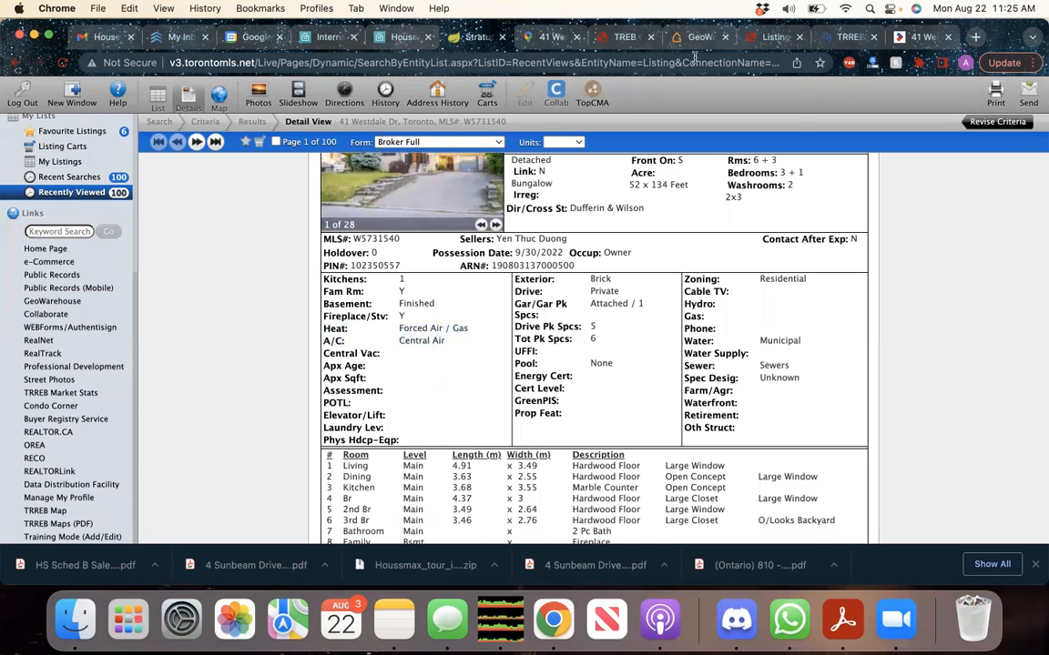
Back in the form, scroll past the empty Rooms/Details table to Remarks for Clients
{"action": "left_click", "coordinate": [917, 36]}
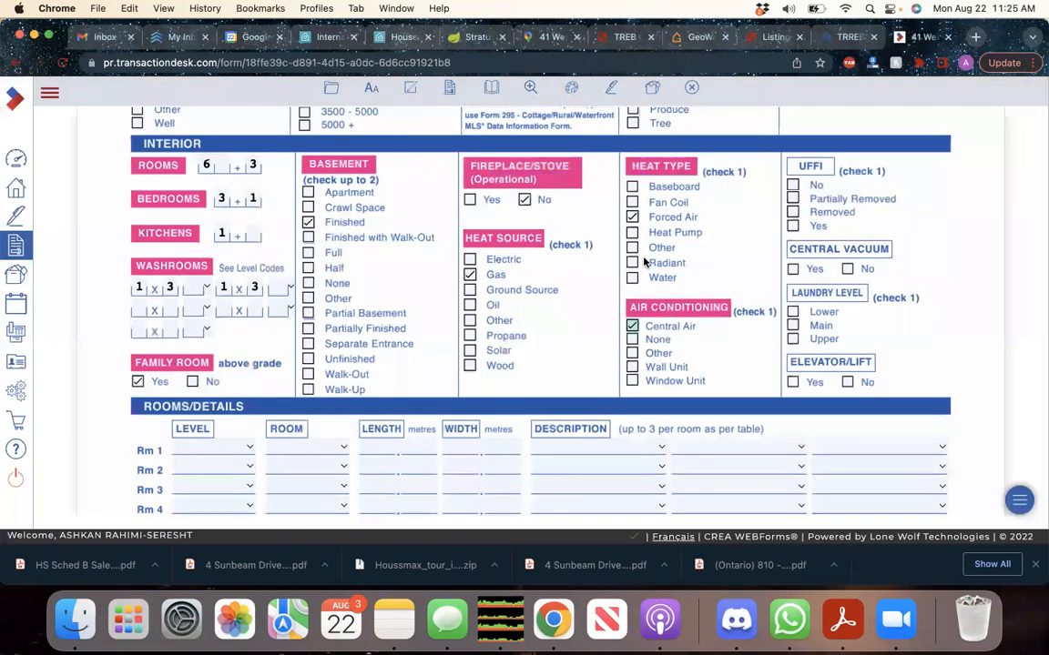
{"action": "scroll", "coordinate": [511, 383], "scroll_direction": "down", "scroll_amount": 4}
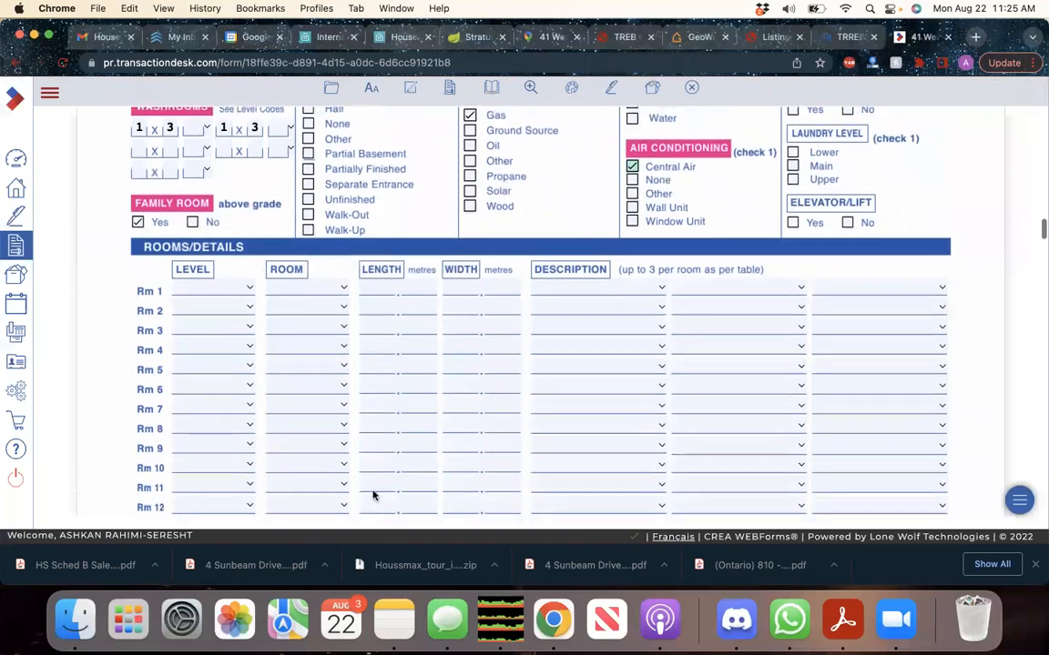
{"action": "scroll", "coordinate": [423, 327], "scroll_direction": "down", "scroll_amount": 2}
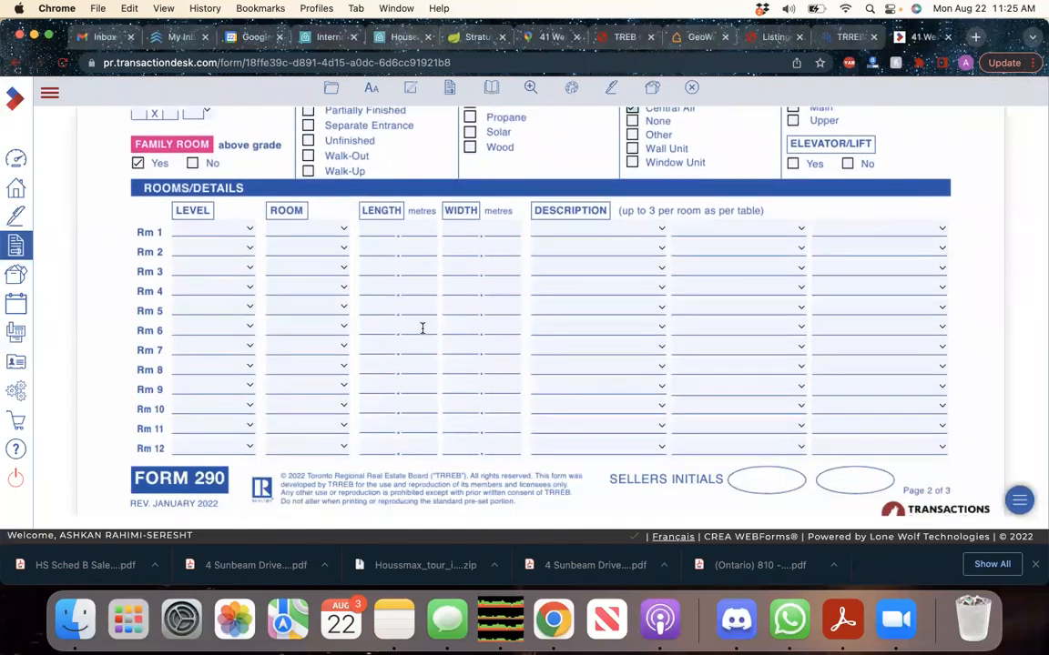
{"action": "scroll", "coordinate": [362, 353], "scroll_direction": "up", "scroll_amount": 1}
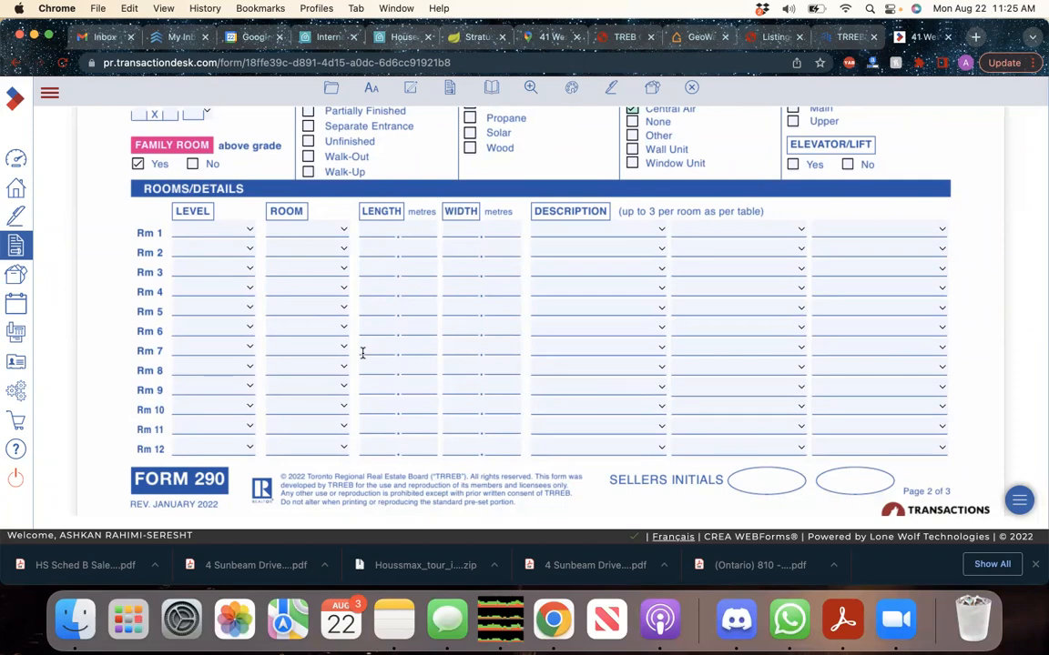
{"action": "scroll", "coordinate": [329, 368], "scroll_direction": "down", "scroll_amount": 5}
{"action": "scroll", "coordinate": [330, 368], "scroll_direction": "down", "scroll_amount": 10}
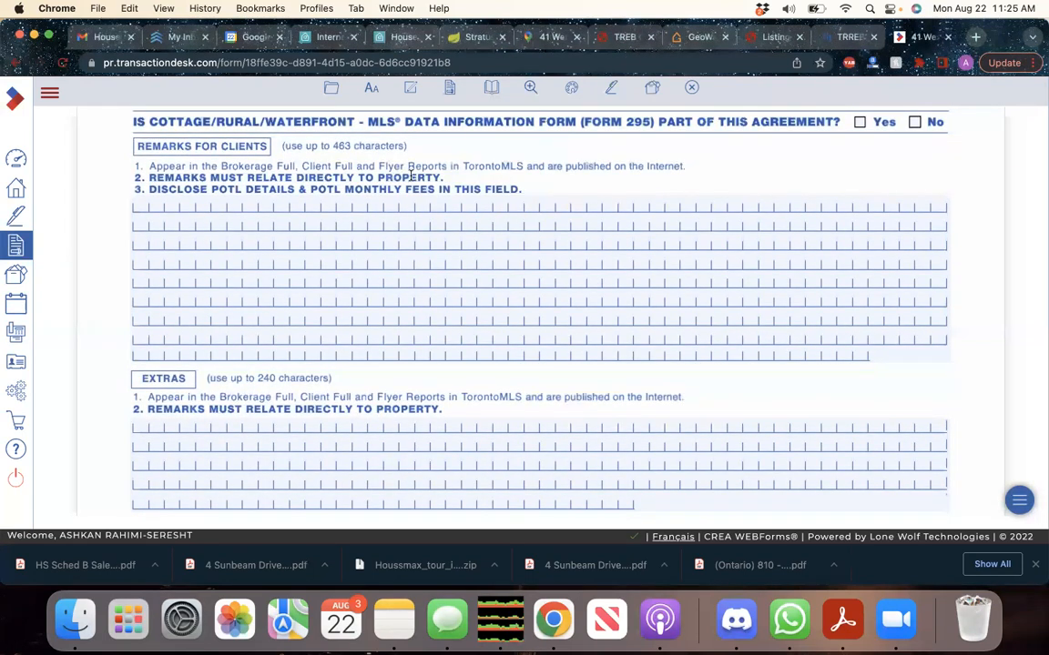
Scroll past the blank Remarks for Clients, Extras and Remarks for Brokerages fields to OTHER
{"action": "scroll", "coordinate": [380, 283], "scroll_direction": "down", "scroll_amount": 3}
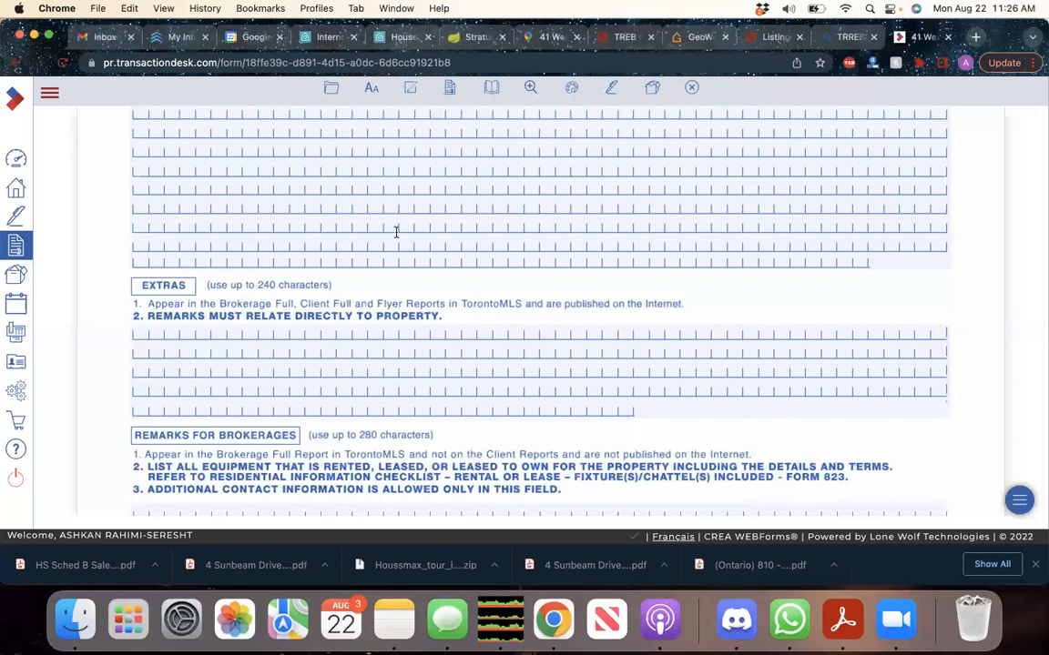
{"action": "scroll", "coordinate": [396, 235], "scroll_direction": "up", "scroll_amount": 1}
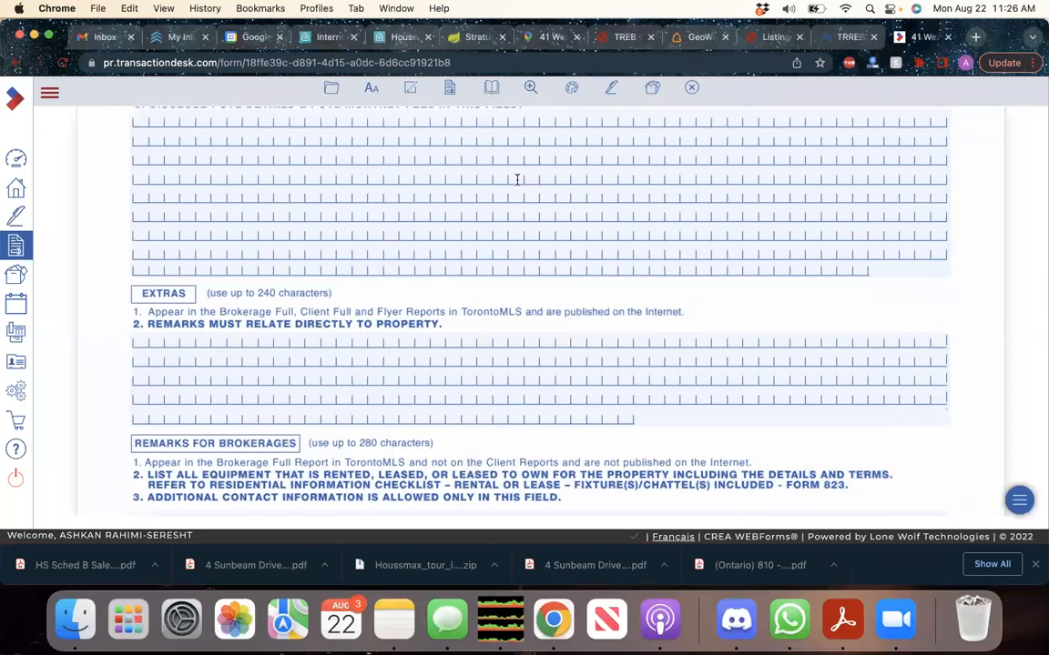
{"action": "scroll", "coordinate": [384, 369], "scroll_direction": "down", "scroll_amount": 2}
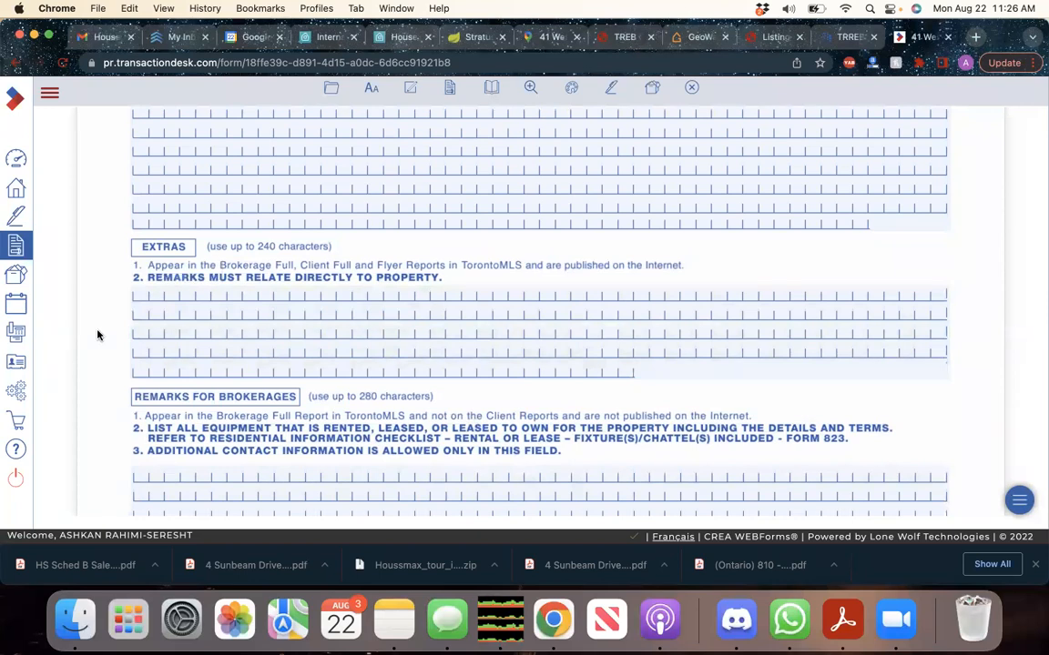
{"action": "scroll", "coordinate": [97, 335], "scroll_direction": "down", "scroll_amount": 4}
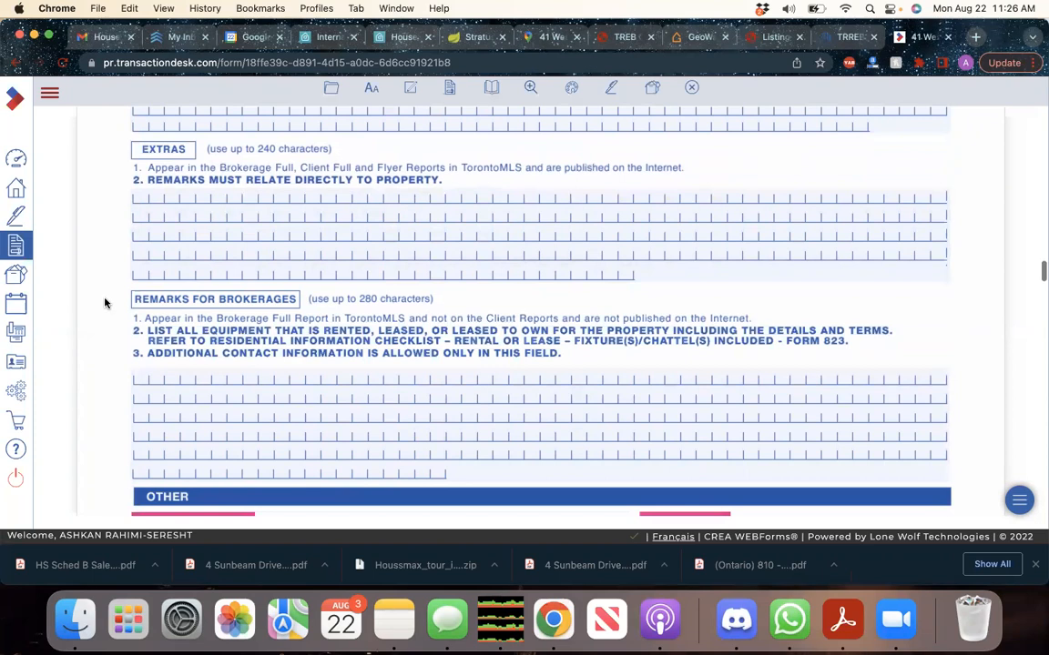
{"action": "scroll", "coordinate": [102, 298], "scroll_direction": "down", "scroll_amount": 3}
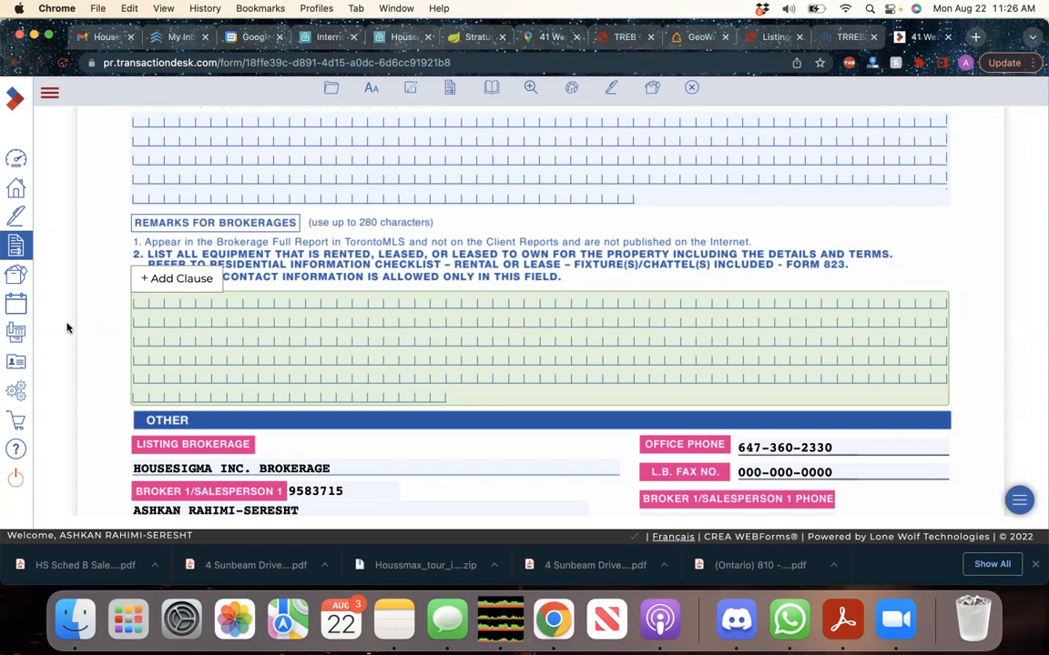
Allow DDF/IDX, internet and address display, and LB advertising contact; set contact-after-expired to No
{"action": "scroll", "coordinate": [110, 338], "scroll_direction": "down", "scroll_amount": 5}
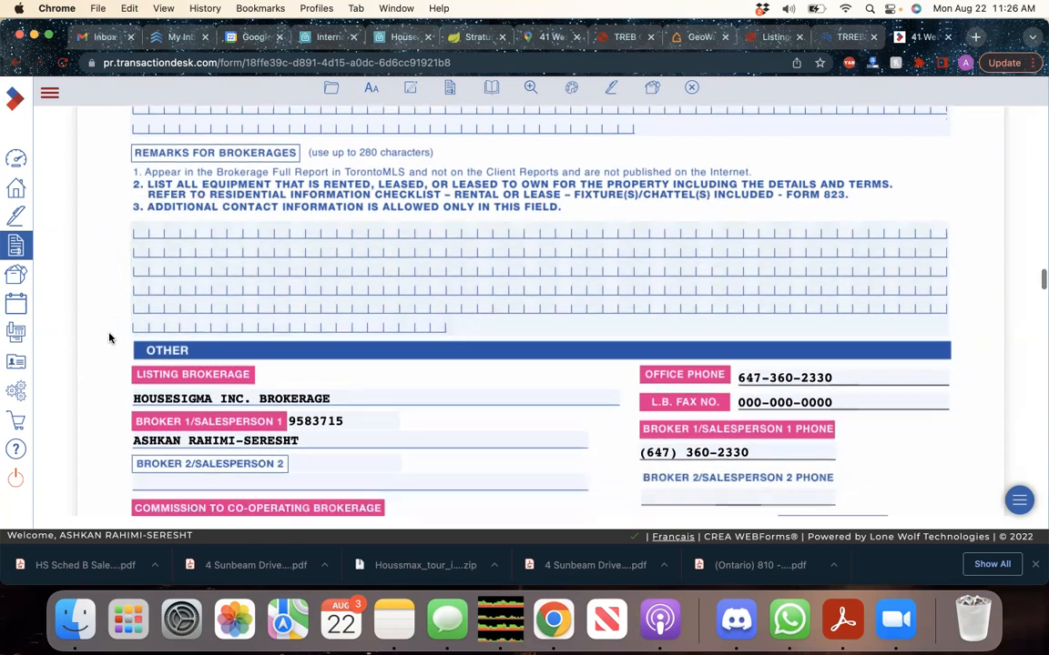
{"action": "scroll", "coordinate": [110, 337], "scroll_direction": "down", "scroll_amount": 2}
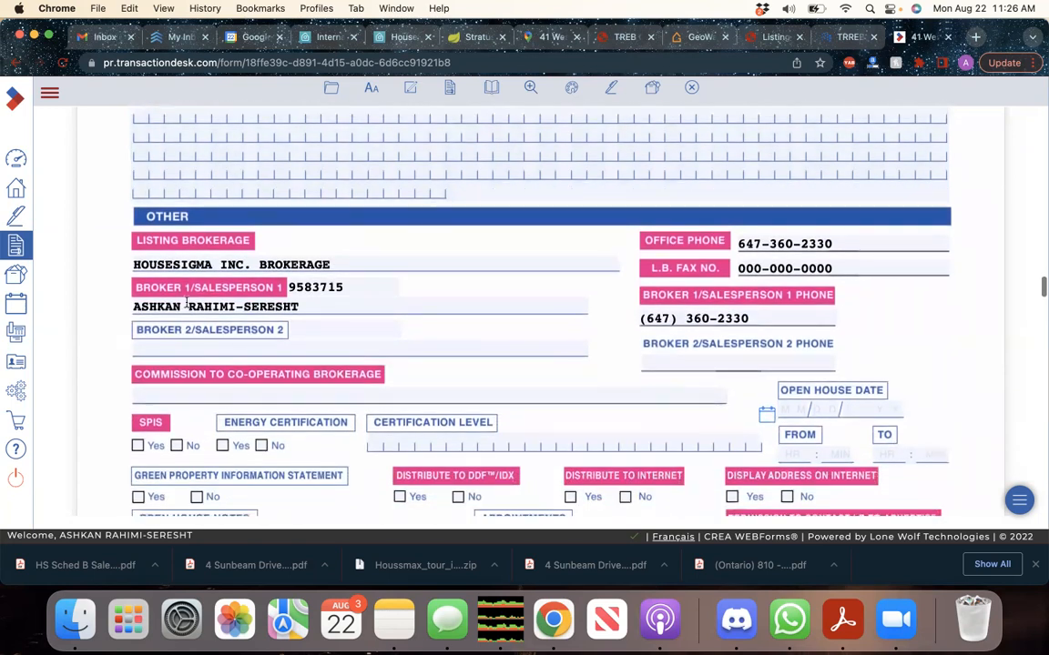
{"action": "scroll", "coordinate": [780, 241], "scroll_direction": "down", "scroll_amount": 1}
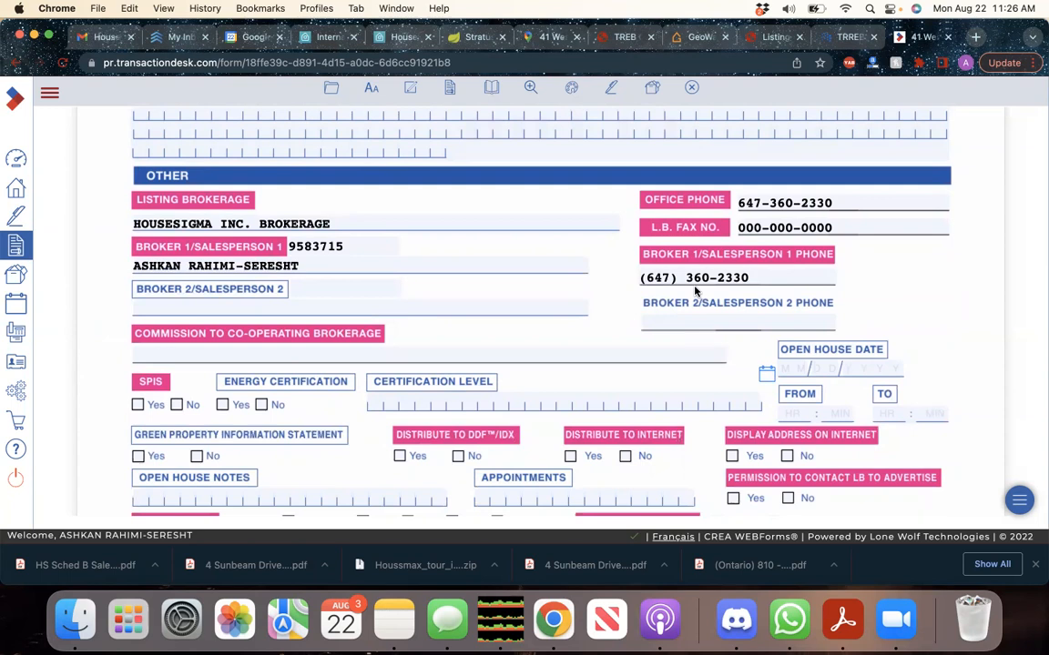
{"action": "scroll", "coordinate": [694, 289], "scroll_direction": "down", "scroll_amount": 5}
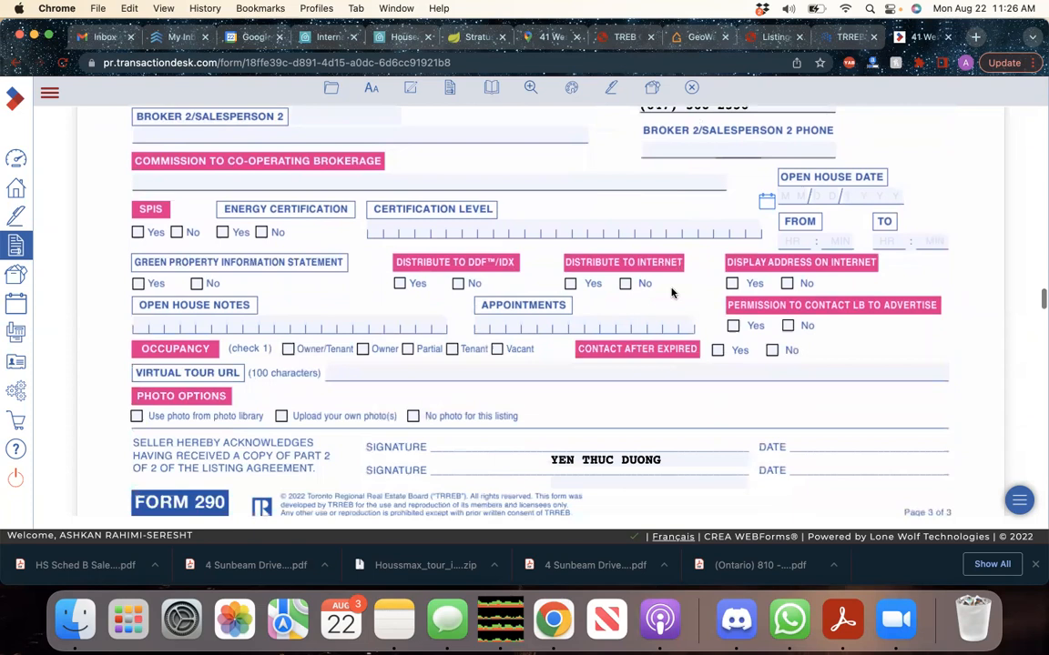
{"action": "scroll", "coordinate": [587, 291], "scroll_direction": "down", "scroll_amount": 1}
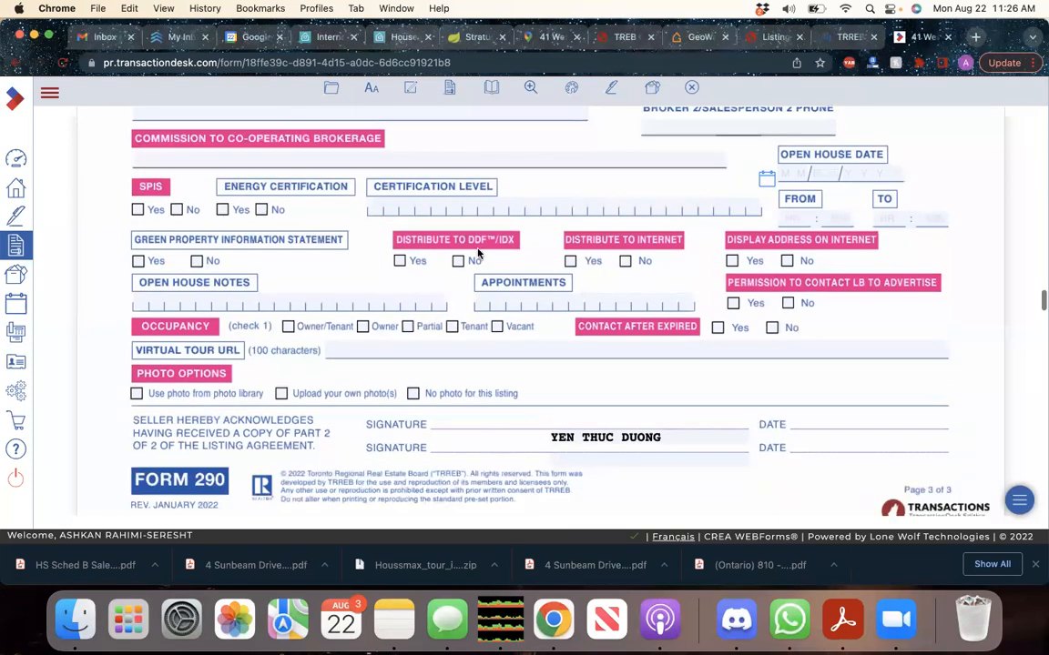
{"action": "left_click", "coordinate": [400, 261]}
{"action": "left_click", "coordinate": [569, 262]}
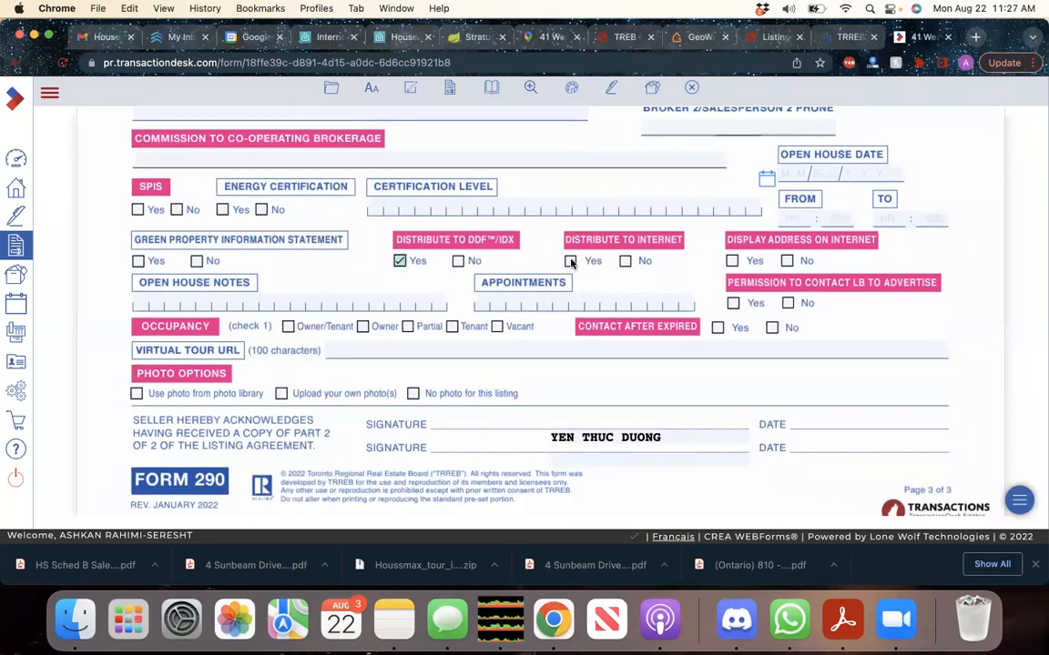
{"action": "left_click", "coordinate": [732, 261]}
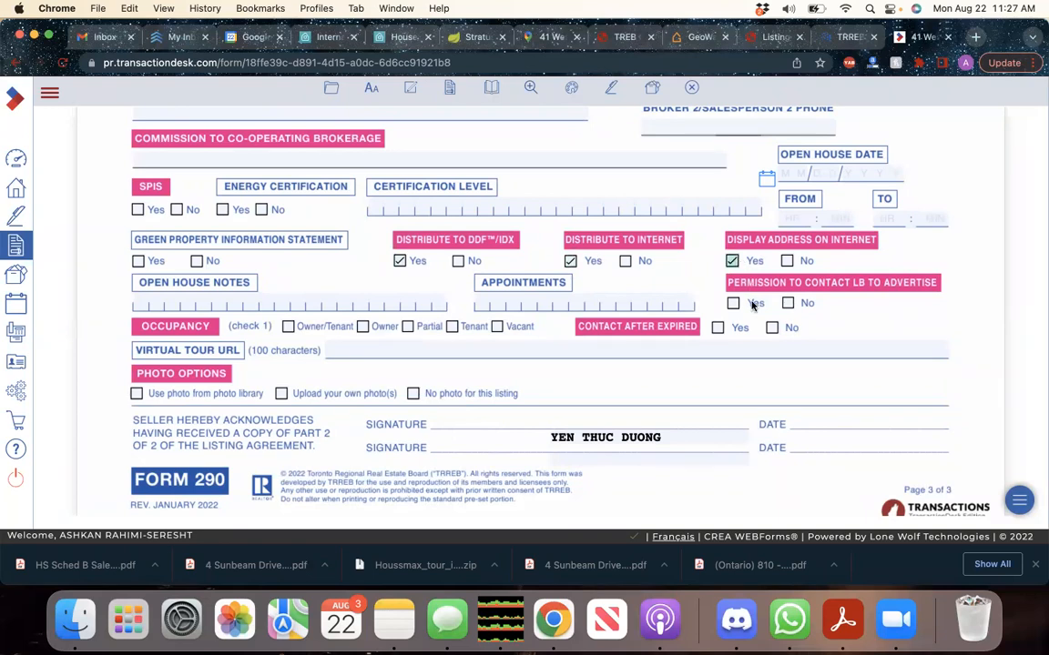
{"action": "left_click", "coordinate": [733, 303]}
{"action": "left_click", "coordinate": [772, 328]}
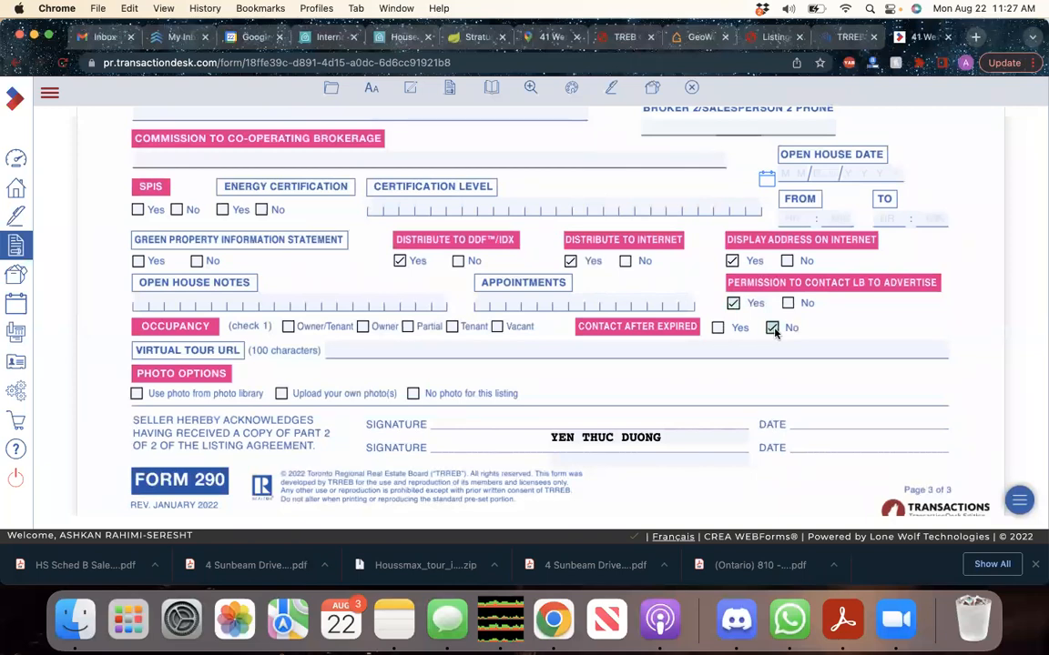
Mark the property's occupancy as Vacant
{"action": "scroll", "coordinate": [644, 311], "scroll_direction": "down", "scroll_amount": 2}
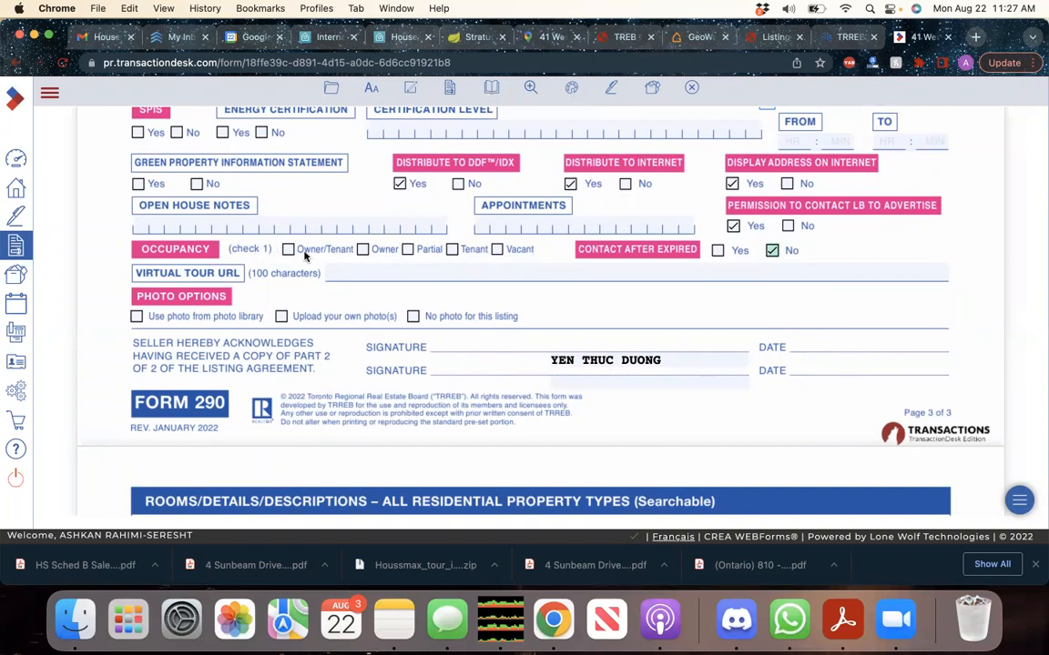
{"action": "left_click", "coordinate": [497, 249]}
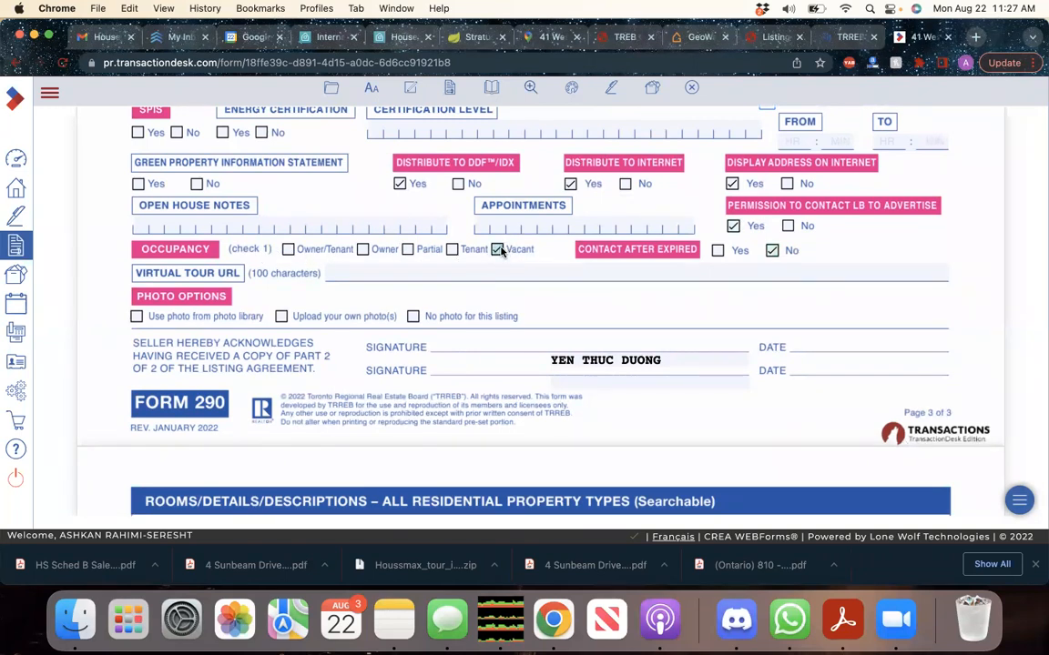
{"action": "scroll", "coordinate": [499, 252], "scroll_direction": "down", "scroll_amount": 20}
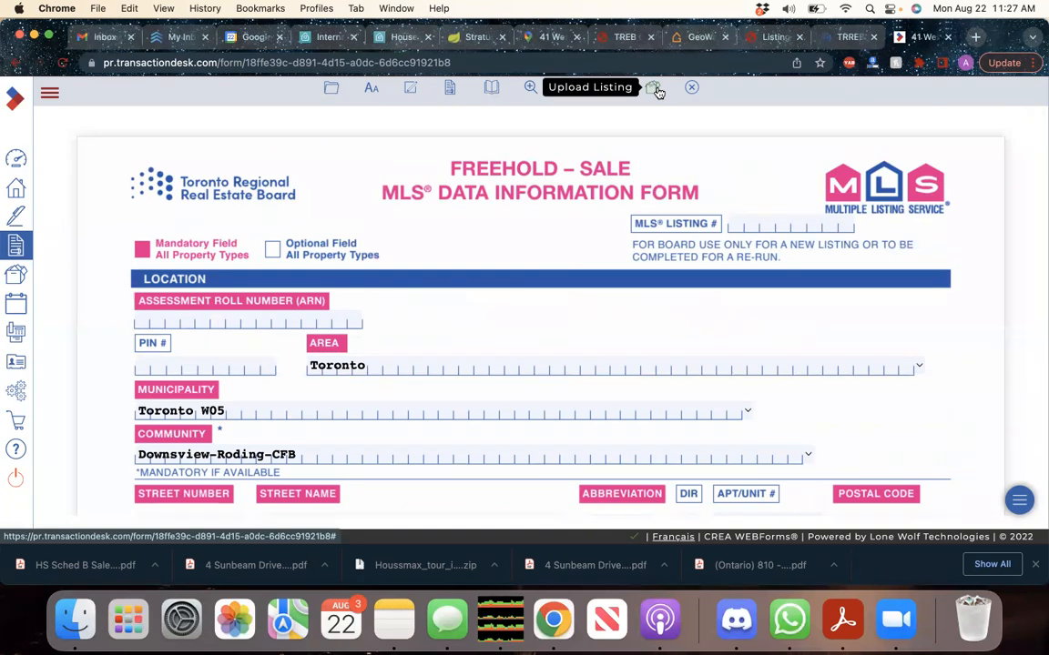
Upload the completed Freehold – Sale MLS data form to Stratus
{"action": "left_click", "coordinate": [656, 91]}
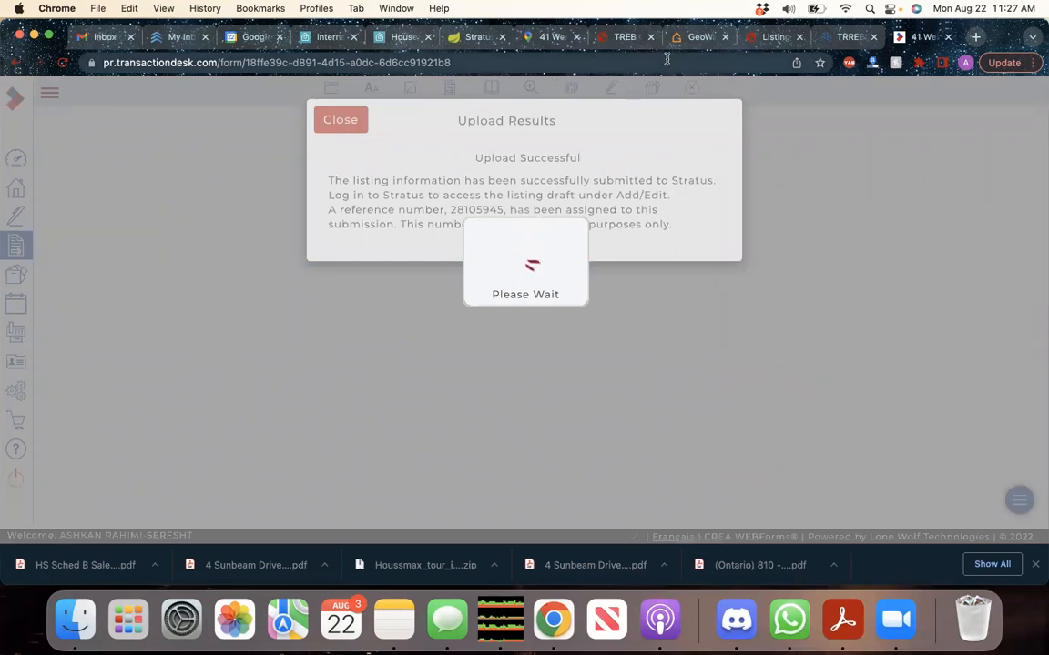
{"action": "left_click", "coordinate": [626, 38]}
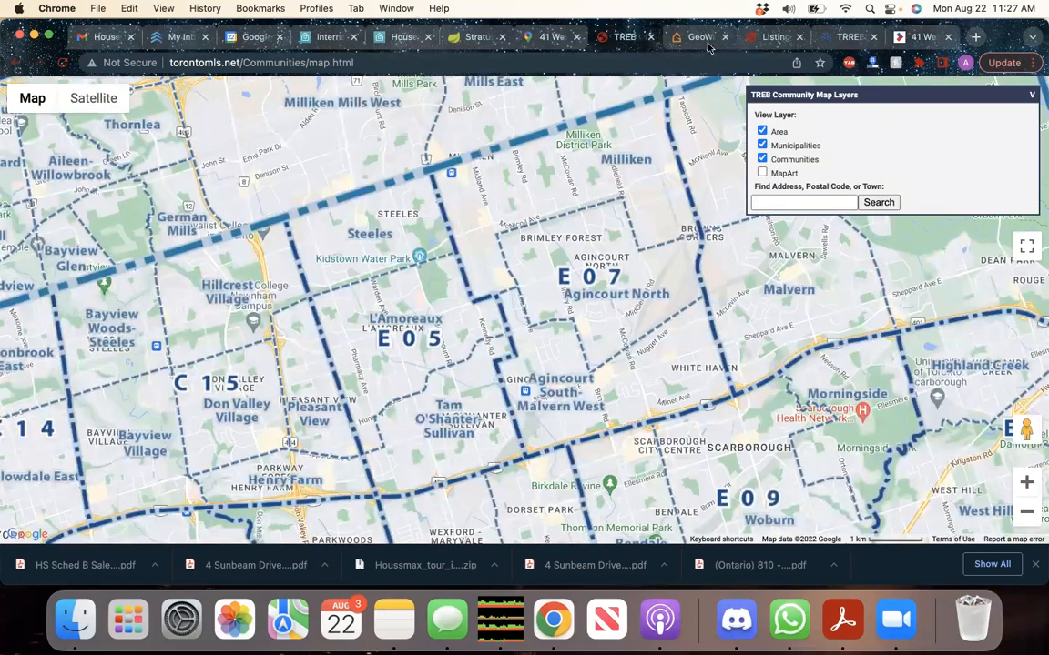
{"action": "left_click", "coordinate": [477, 37]}
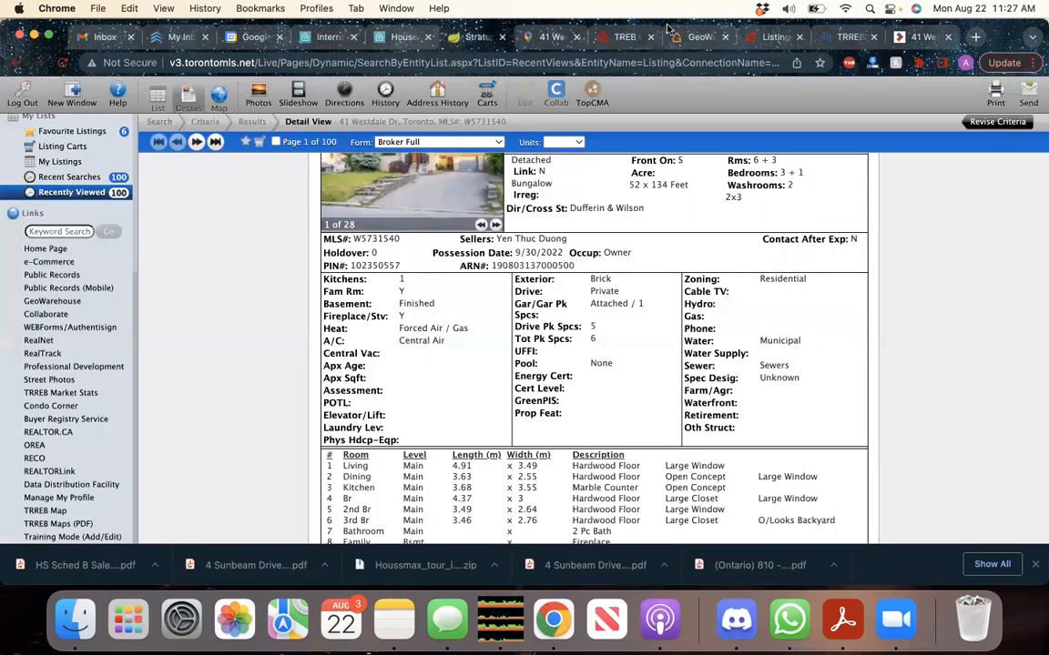
{"action": "left_click", "coordinate": [773, 36]}
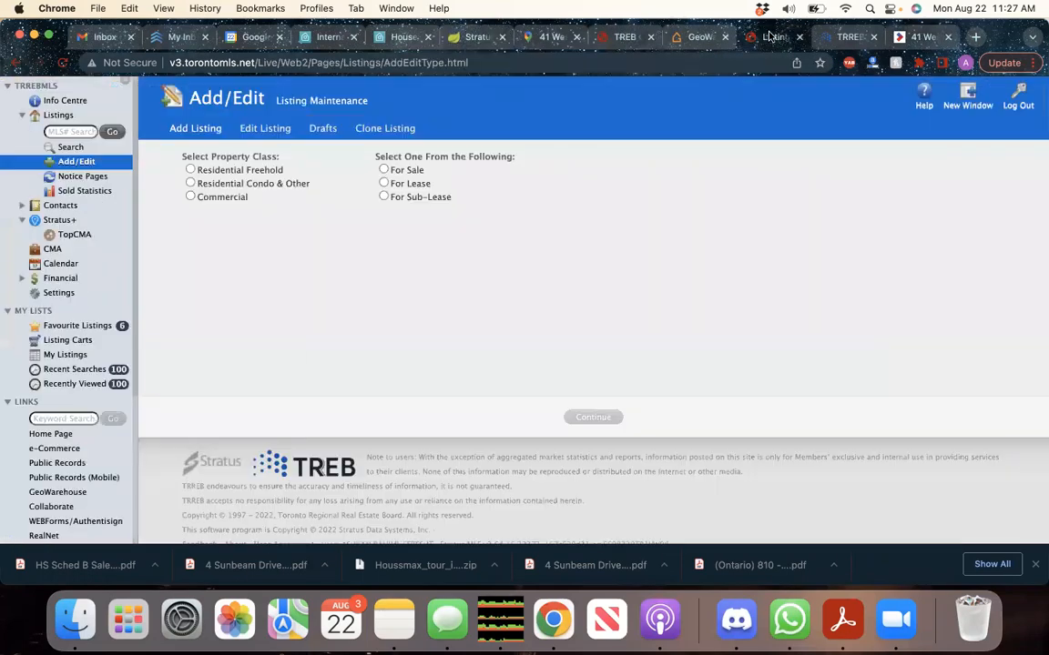
{"action": "left_click", "coordinate": [321, 131]}
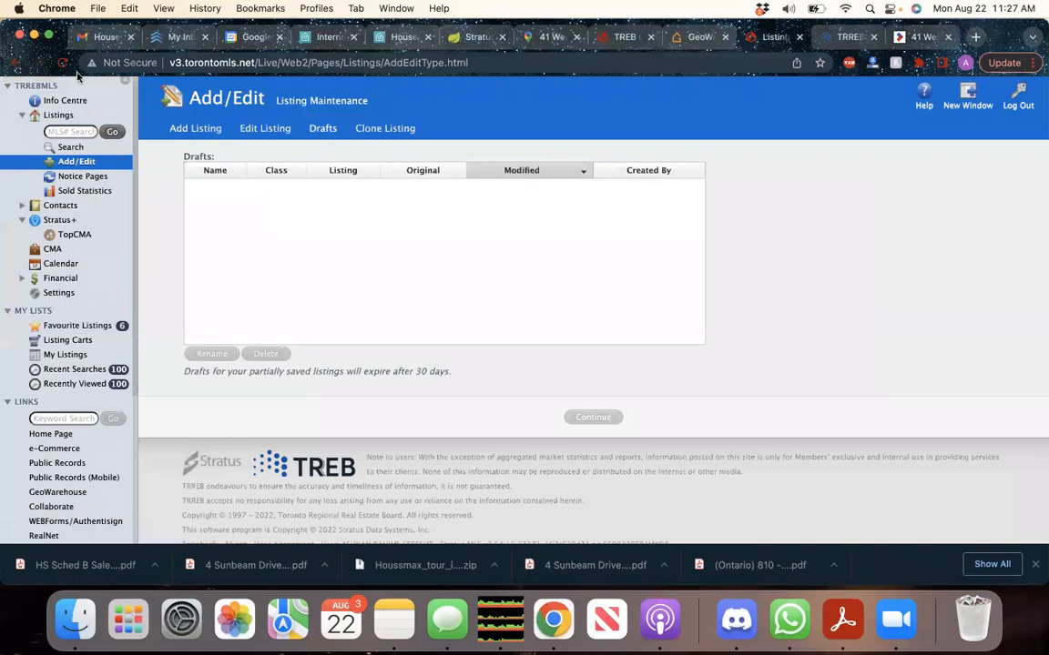
{"action": "left_click", "coordinate": [63, 64]}
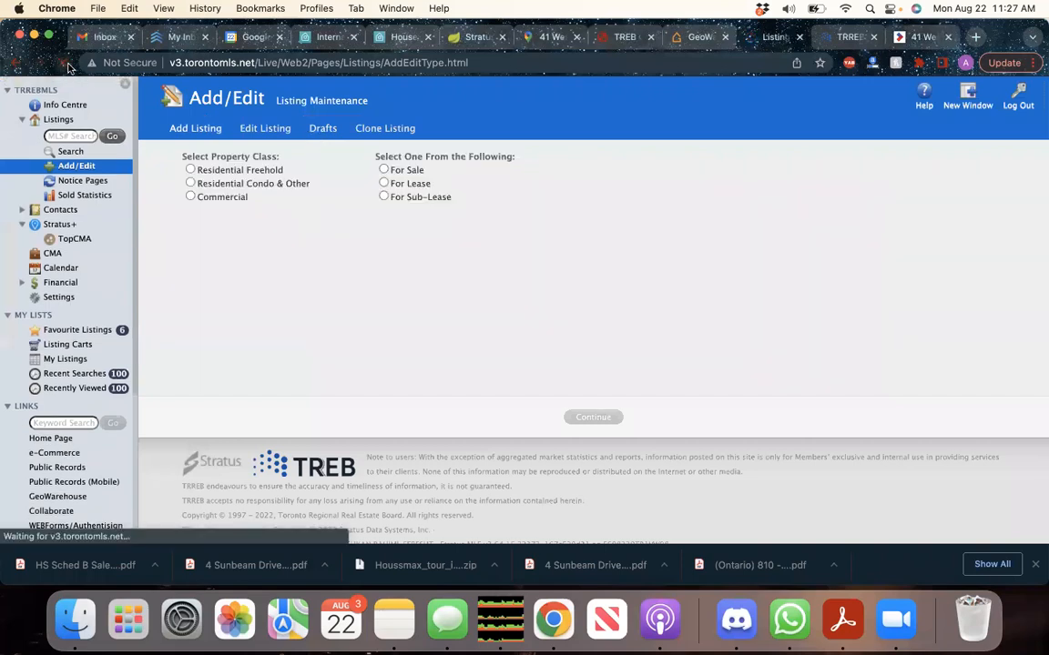
{"action": "left_click", "coordinate": [314, 131]}
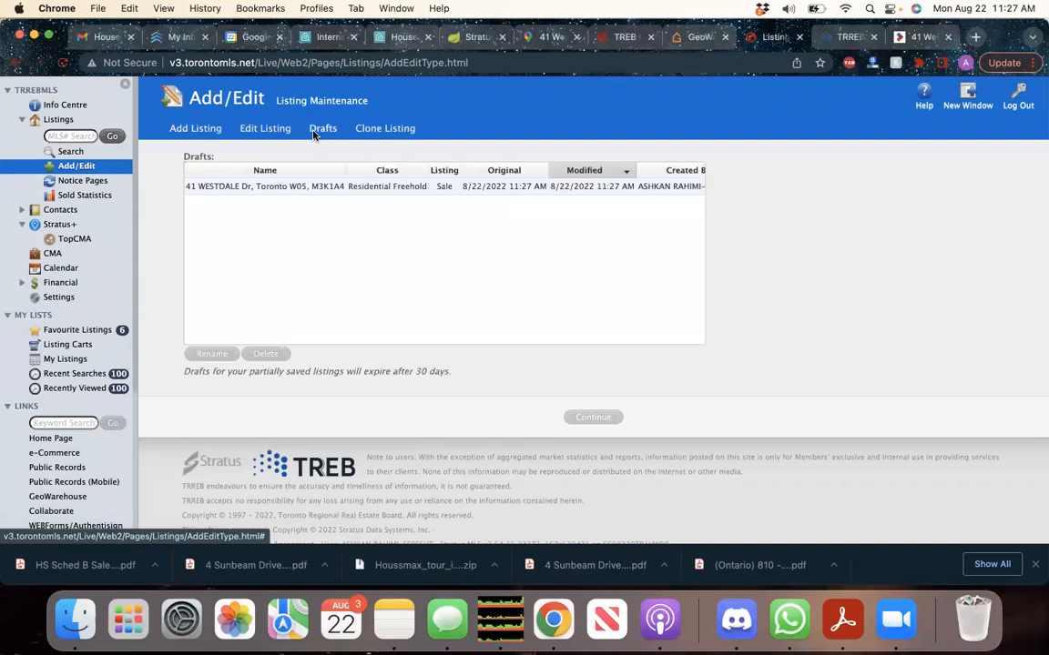
{"action": "left_click", "coordinate": [312, 192]}
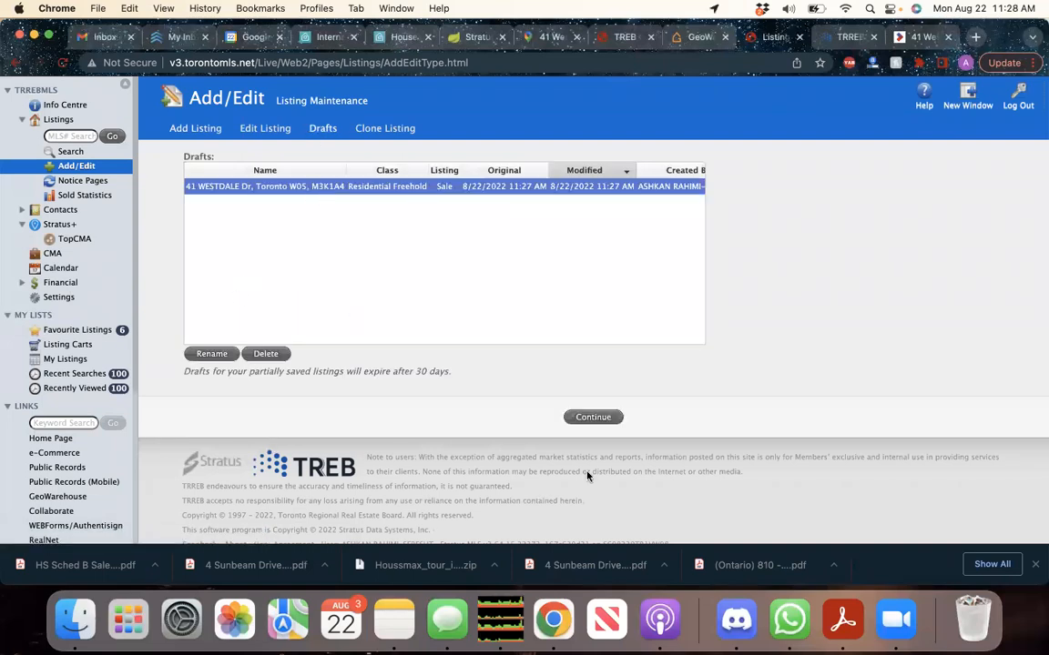
{"action": "left_click", "coordinate": [597, 418]}
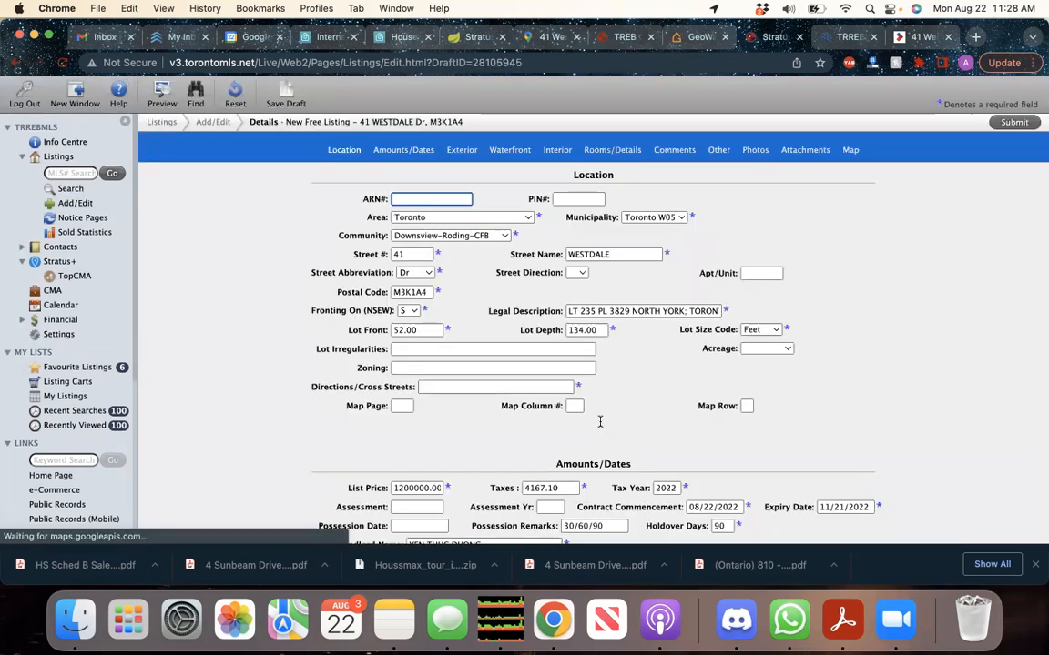
Review the draft's Location, Amounts/Dates, Exterior, Interior and Other sections down to Photos
{"action": "scroll", "coordinate": [601, 428], "scroll_direction": "down", "scroll_amount": 5}
{"action": "scroll", "coordinate": [605, 466], "scroll_direction": "down", "scroll_amount": 12}
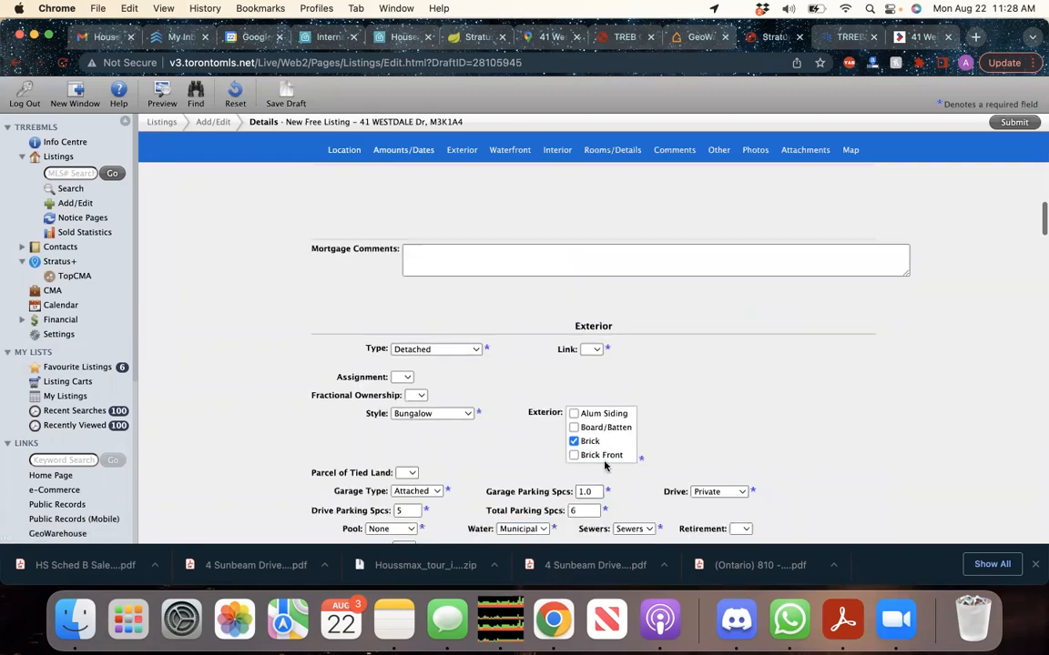
{"action": "scroll", "coordinate": [604, 466], "scroll_direction": "down", "scroll_amount": 10}
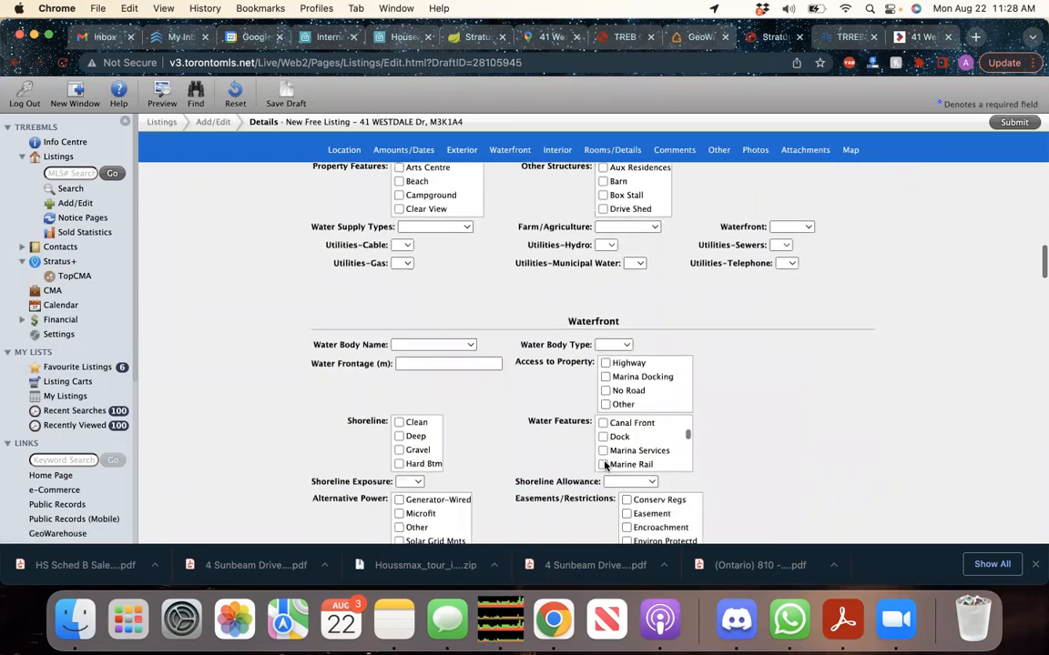
{"action": "scroll", "coordinate": [510, 431], "scroll_direction": "down", "scroll_amount": 20}
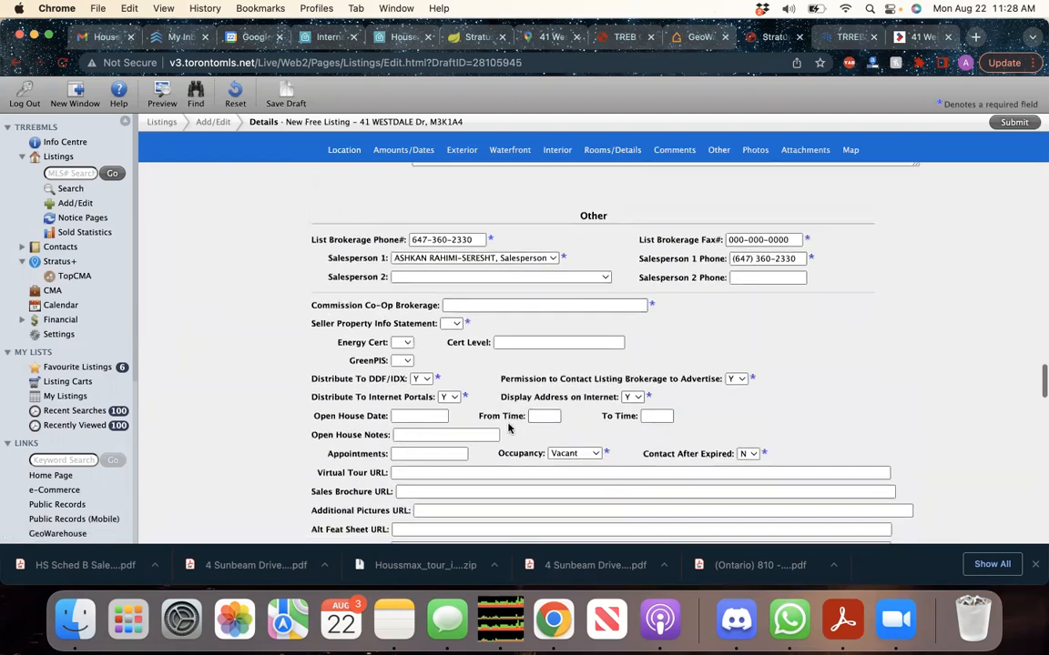
{"action": "scroll", "coordinate": [566, 337], "scroll_direction": "up", "scroll_amount": 4}
{"action": "scroll", "coordinate": [567, 338], "scroll_direction": "up", "scroll_amount": 20}
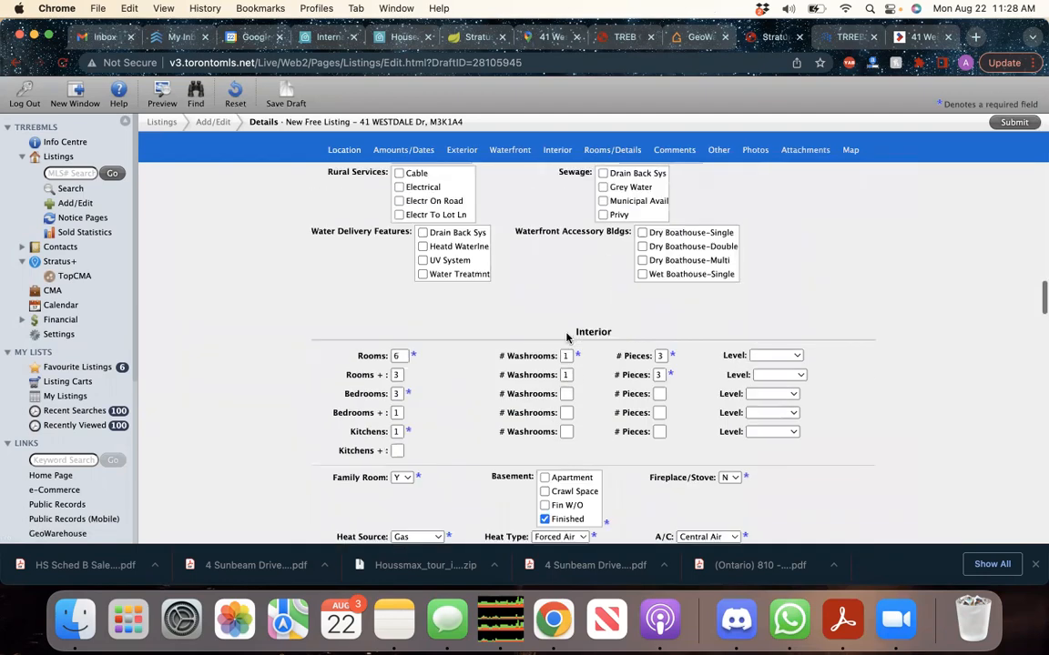
{"action": "scroll", "coordinate": [562, 370], "scroll_direction": "up", "scroll_amount": 10}
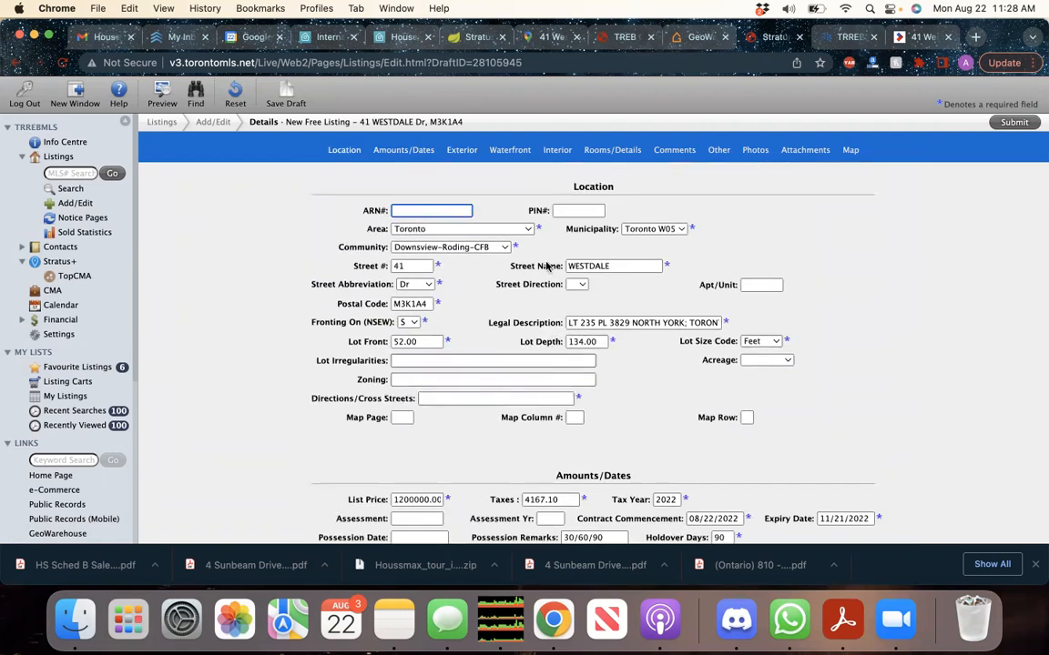
{"action": "scroll", "coordinate": [483, 384], "scroll_direction": "down", "scroll_amount": 3}
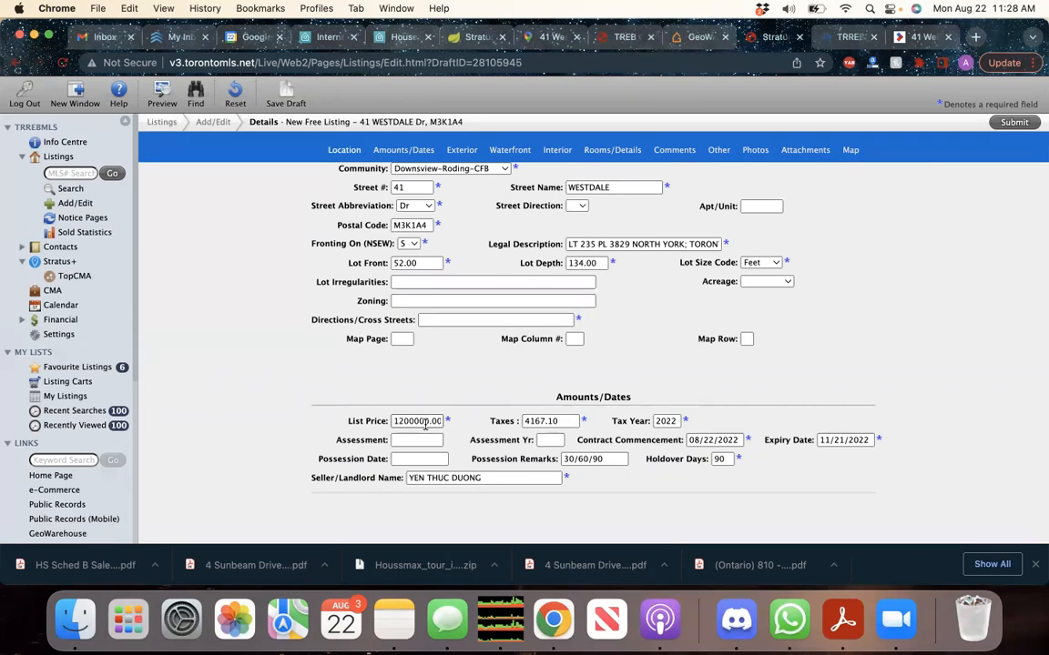
{"action": "scroll", "coordinate": [425, 425], "scroll_direction": "down", "scroll_amount": 20}
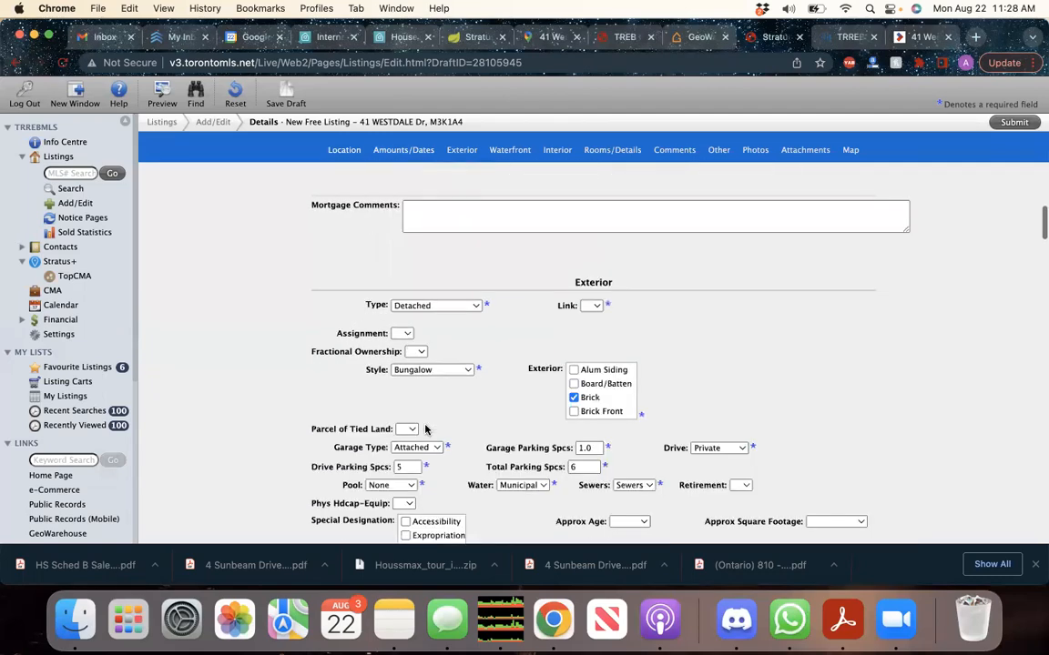
{"action": "scroll", "coordinate": [374, 455], "scroll_direction": "up", "scroll_amount": 3}
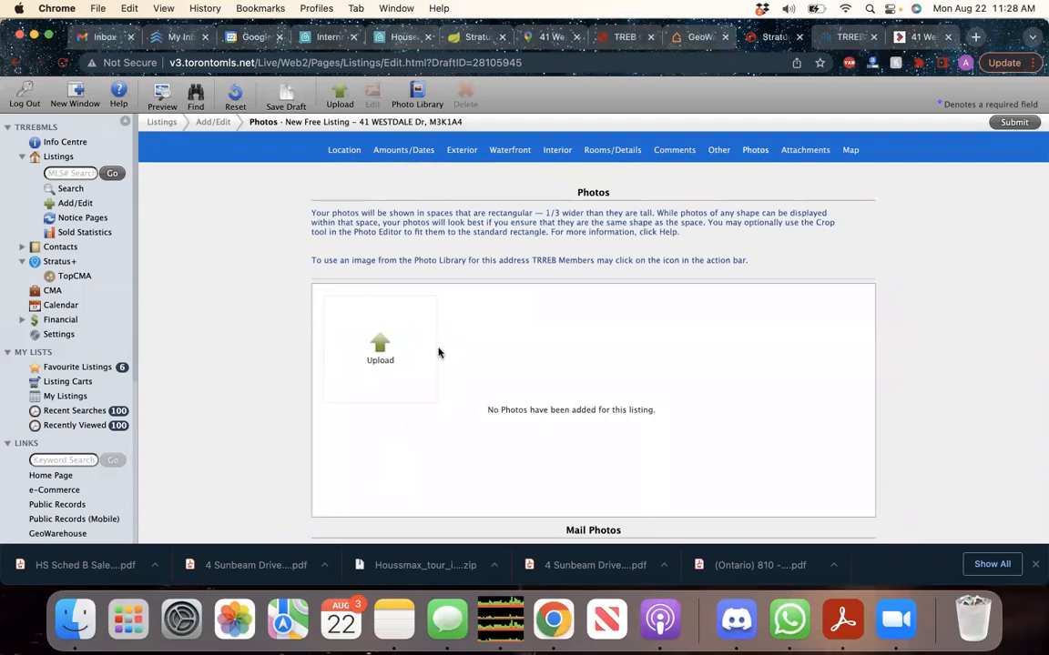
{"action": "scroll", "coordinate": [438, 420], "scroll_direction": "down", "scroll_amount": 5}
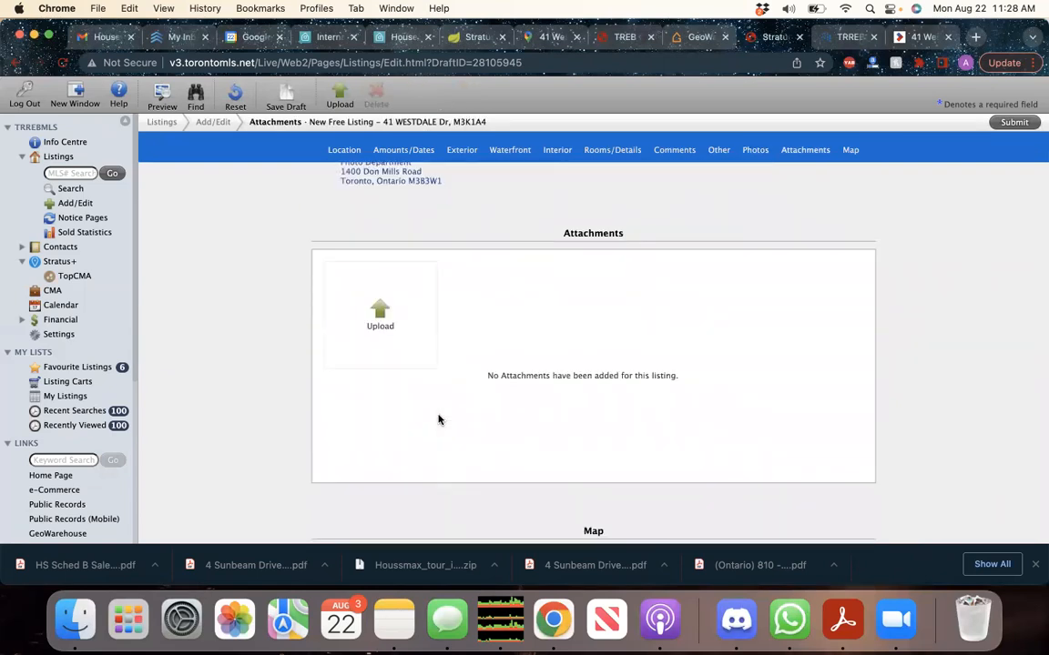
{"action": "scroll", "coordinate": [438, 419], "scroll_direction": "up", "scroll_amount": 5}
{"action": "scroll", "coordinate": [438, 421], "scroll_direction": "down", "scroll_amount": 7}
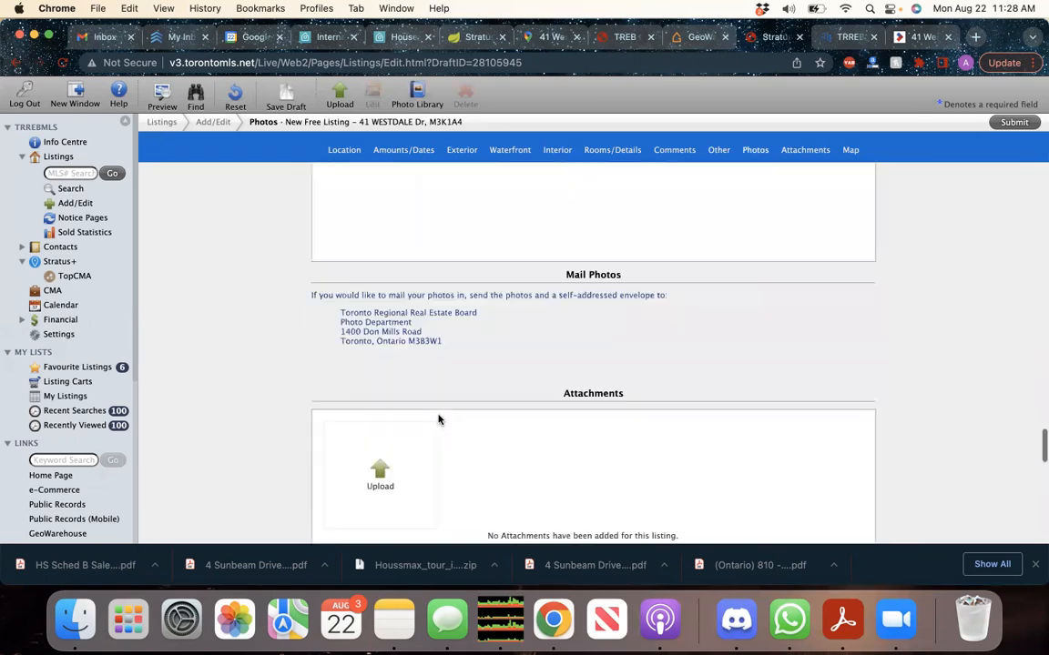
{"action": "scroll", "coordinate": [361, 419], "scroll_direction": "up", "scroll_amount": 6}
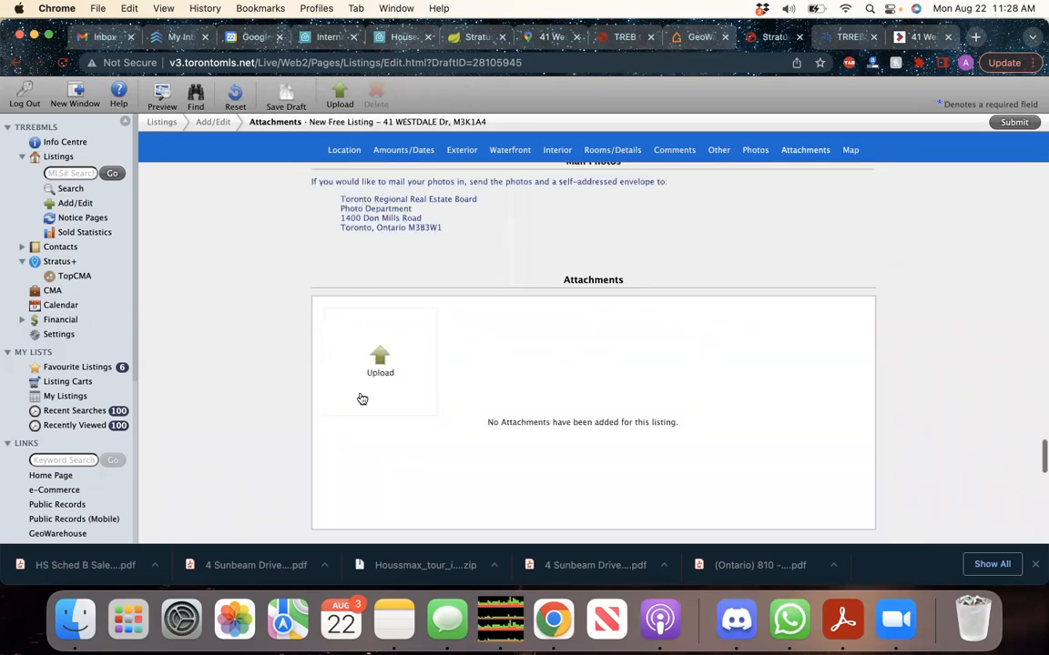
{"action": "scroll", "coordinate": [360, 397], "scroll_direction": "up", "scroll_amount": 2}
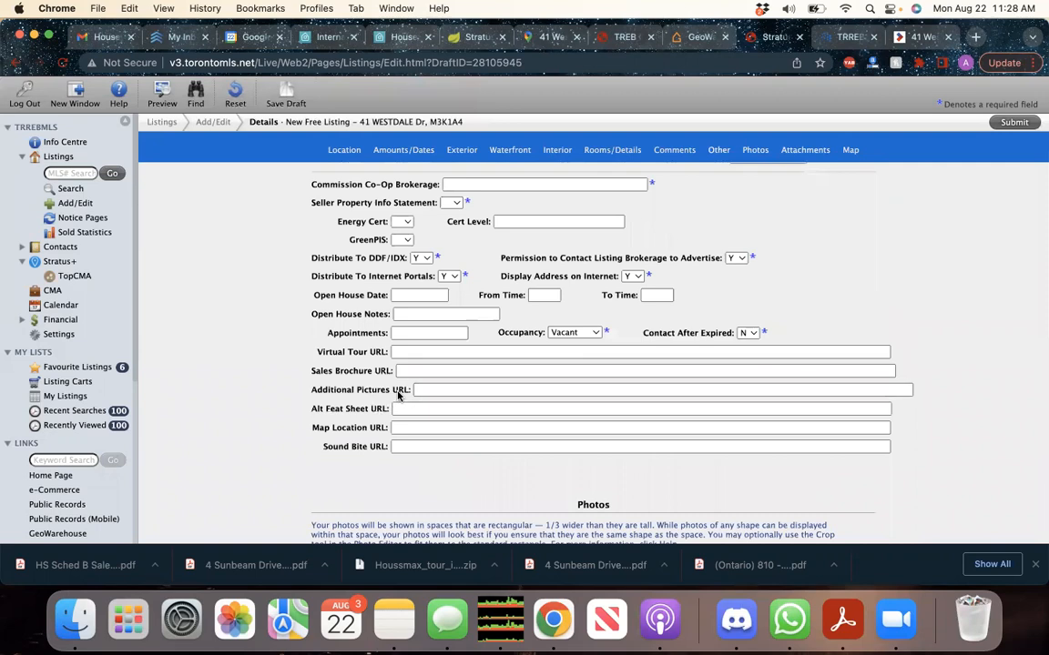
Compare the draft's lot with GeoWarehouse's 52.00 × 134.00 ft report, then close GeoWarehouse
{"action": "left_click", "coordinate": [403, 352]}
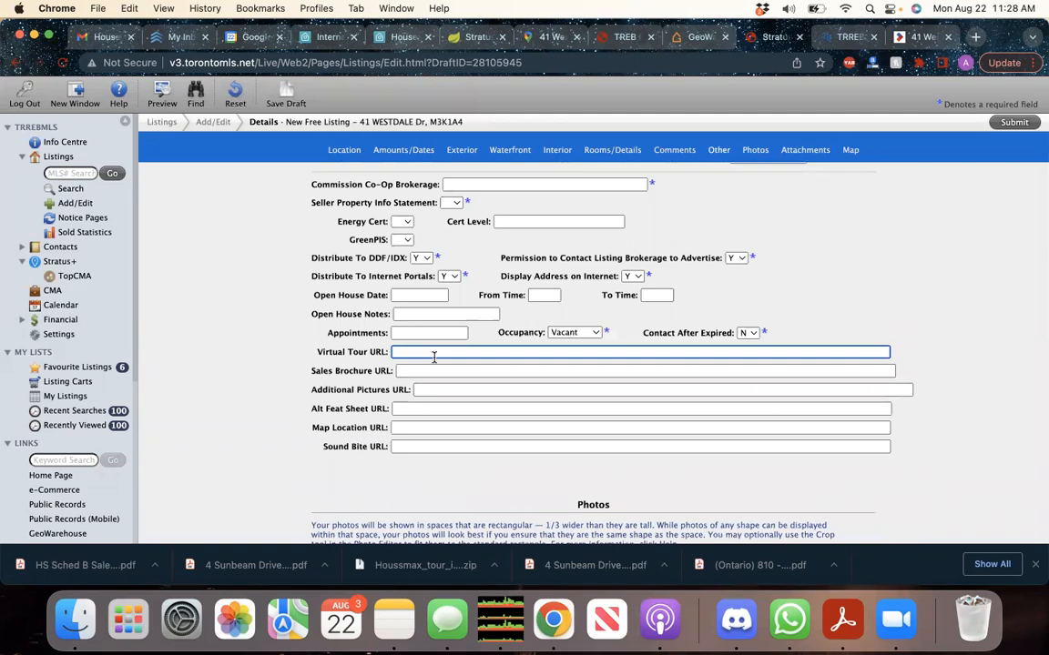
{"action": "scroll", "coordinate": [433, 356], "scroll_direction": "up", "scroll_amount": 20}
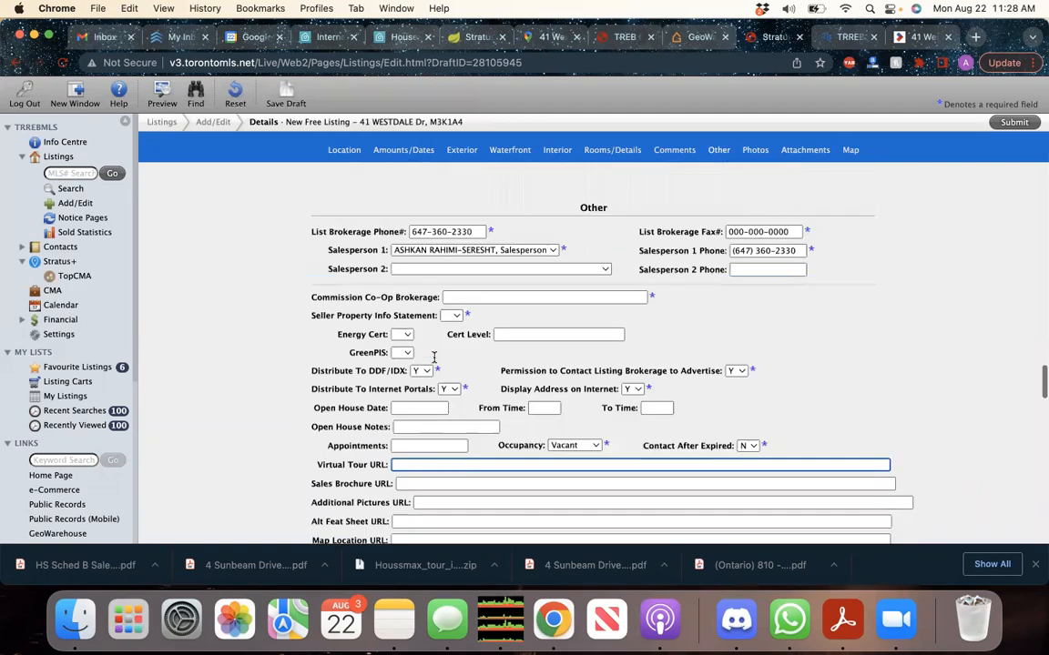
{"action": "scroll", "coordinate": [433, 356], "scroll_direction": "up", "scroll_amount": 10}
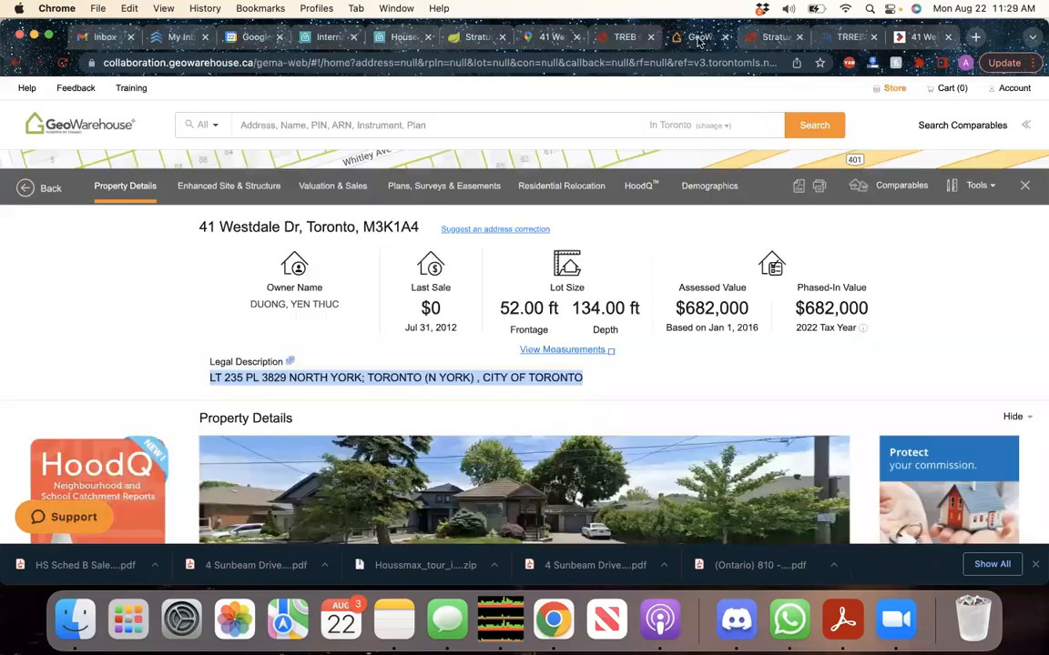
{"action": "left_click", "coordinate": [696, 37]}
{"action": "left_click", "coordinate": [725, 38]}
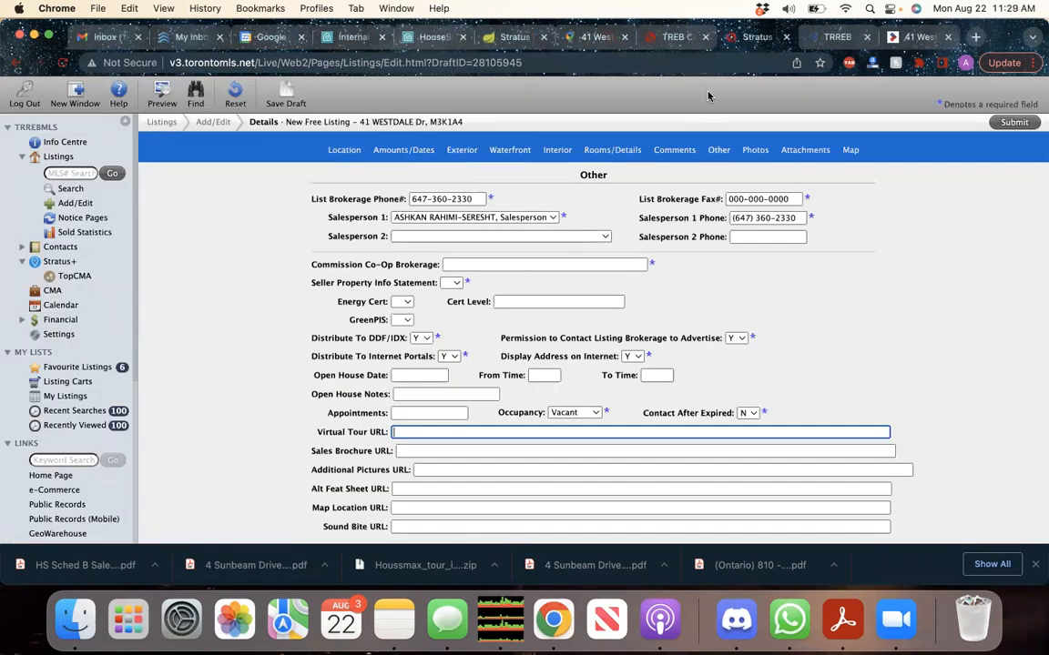